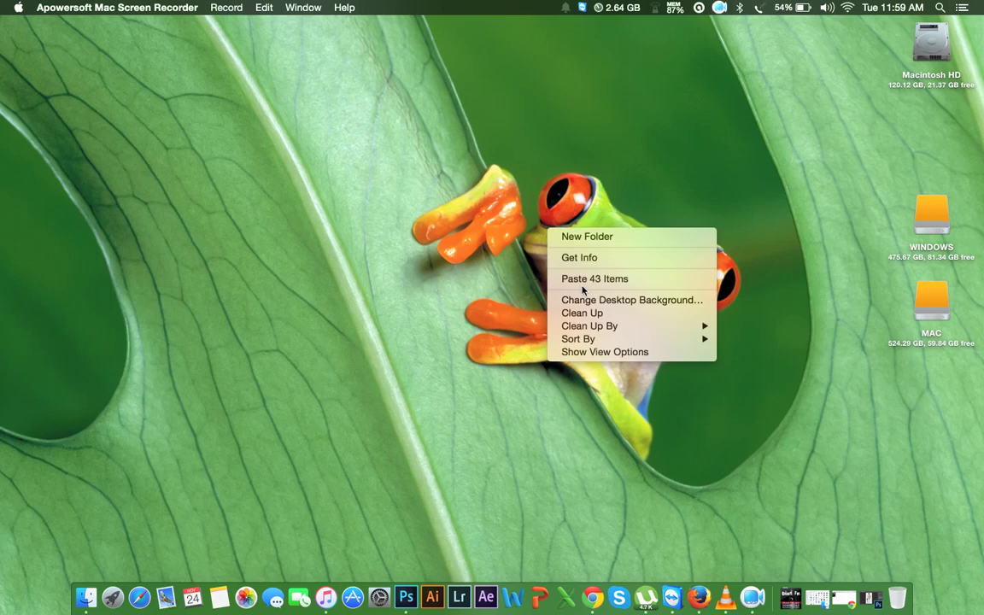
- Restore the minimized IMG_5658-Recovered.psd Photoshop window from the Dock
click(584, 315)
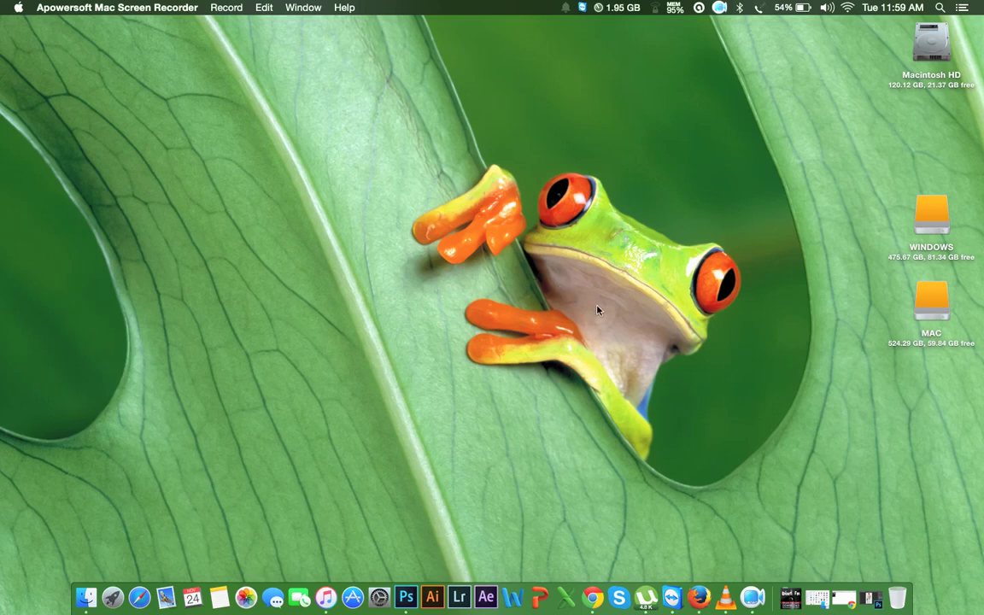
click(876, 590)
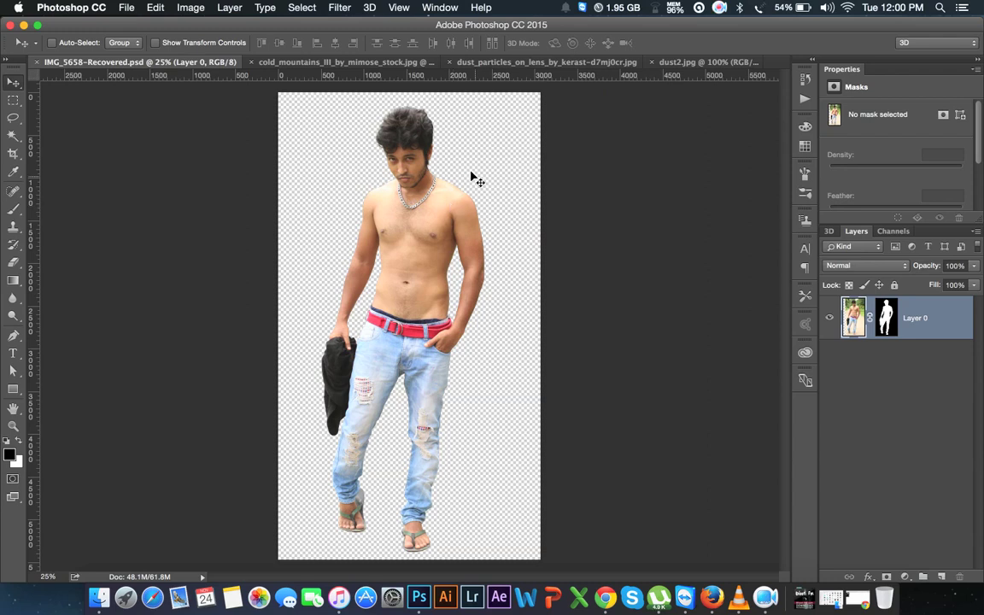
- Set up a new white document 'Creative Cloude' at 1000 × 1900 px and 72 ppi
key(ctrl)
click(127, 9)
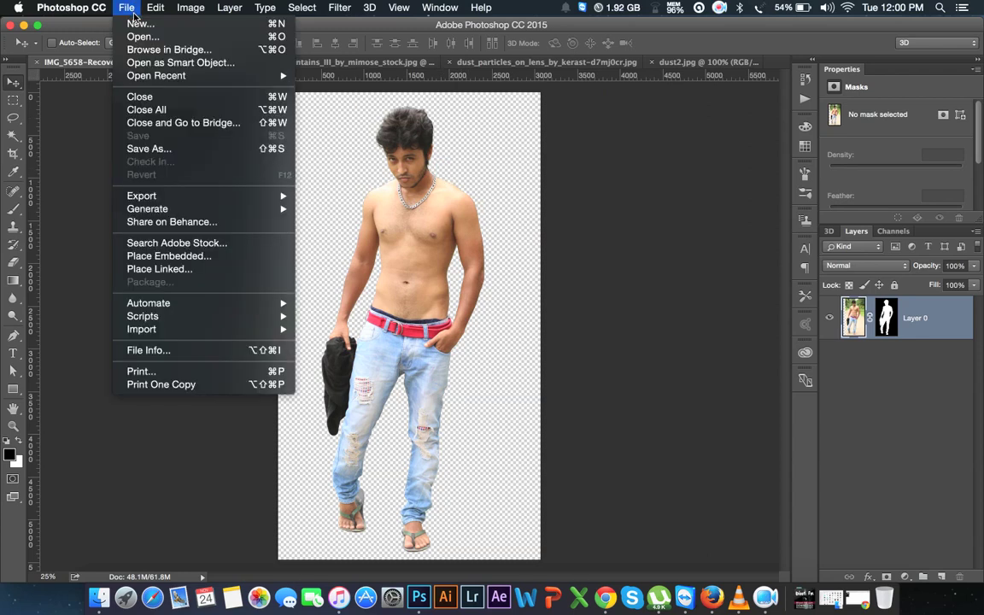
click(140, 24)
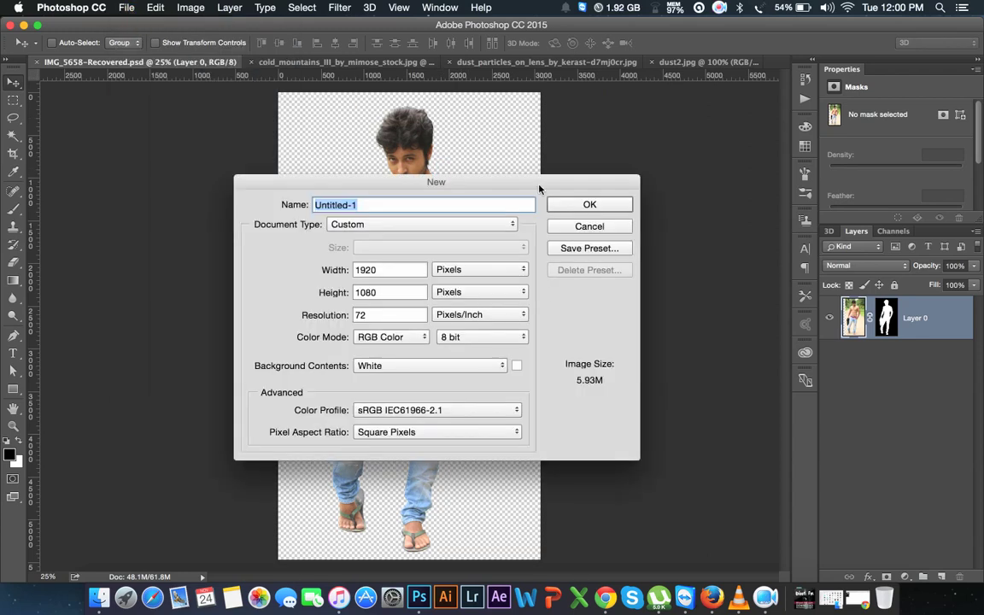
drag(538, 188, 598, 171)
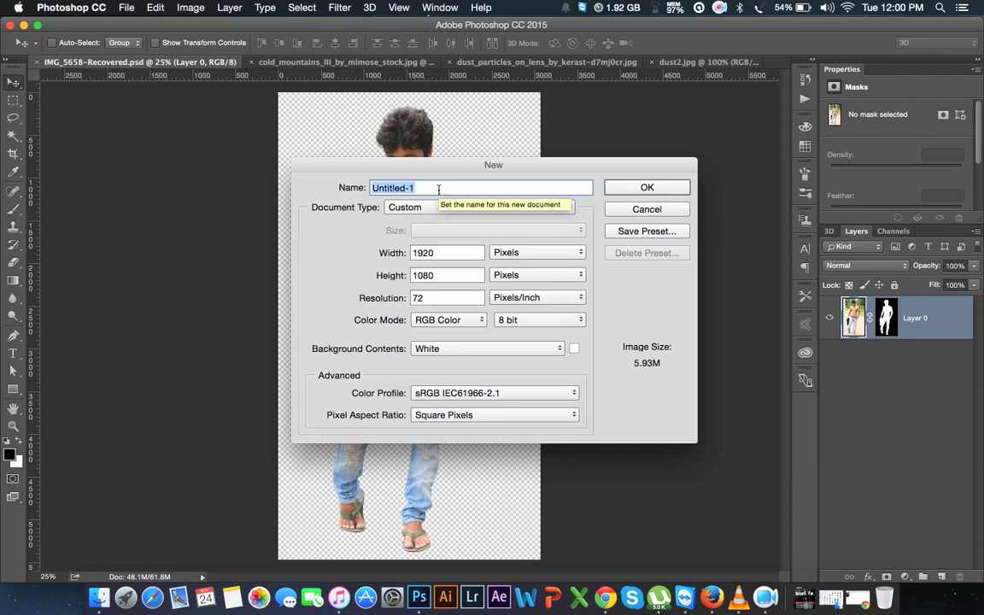
text(Creative Cloude)
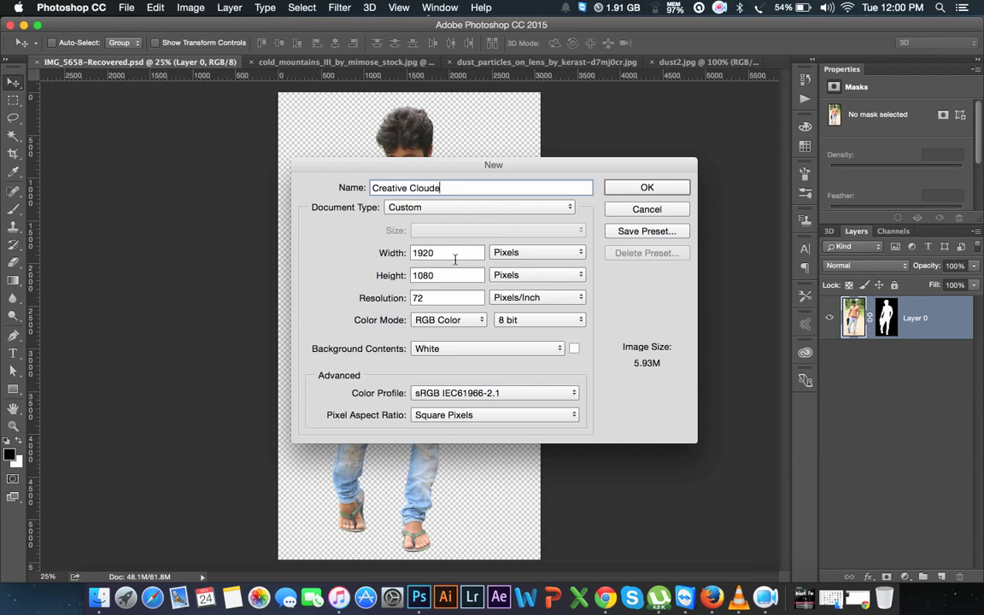
double_click(455, 260)
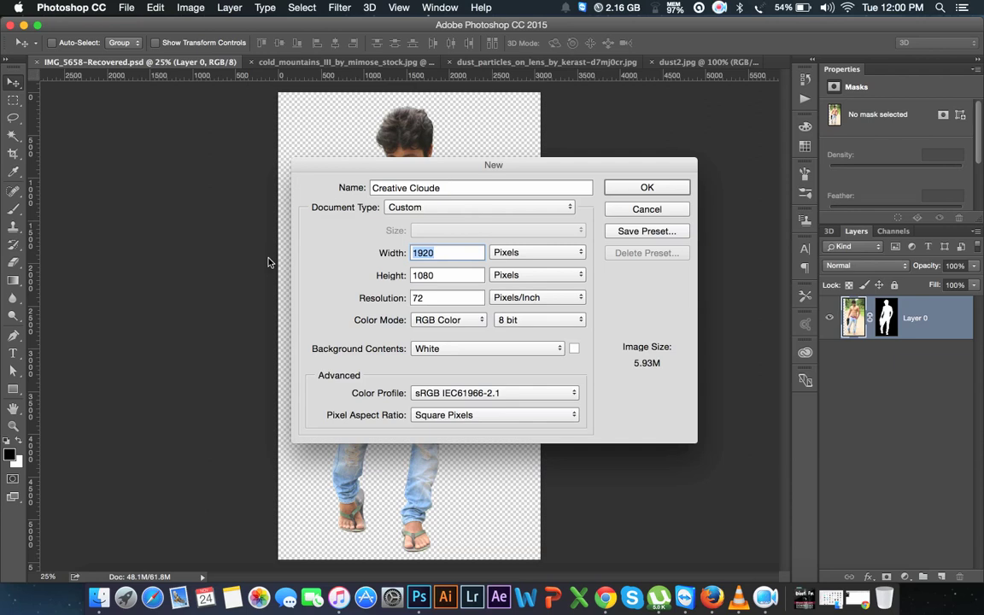
text(10)
text(00)
double_click(436, 275)
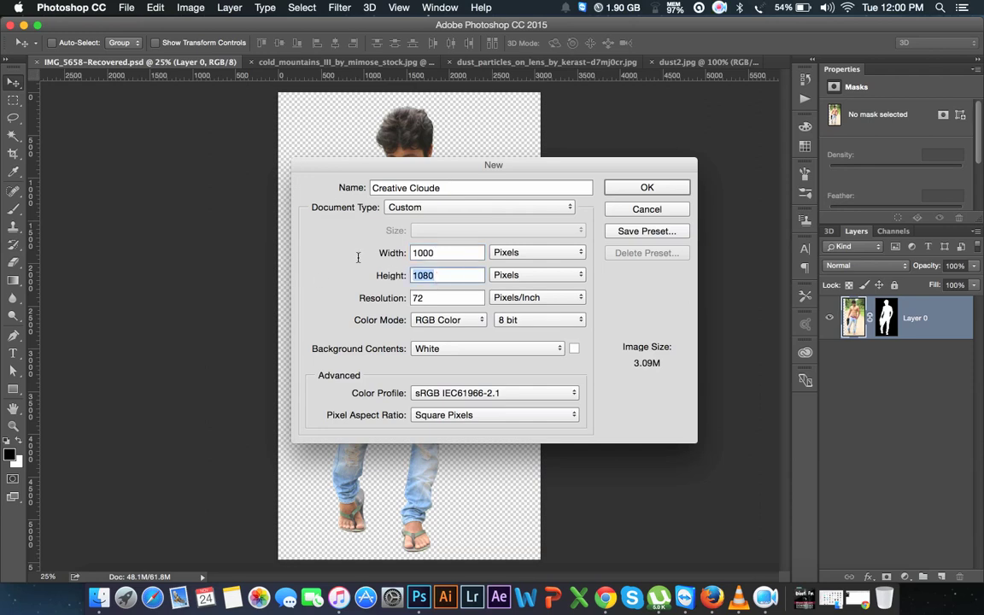
text(1900)
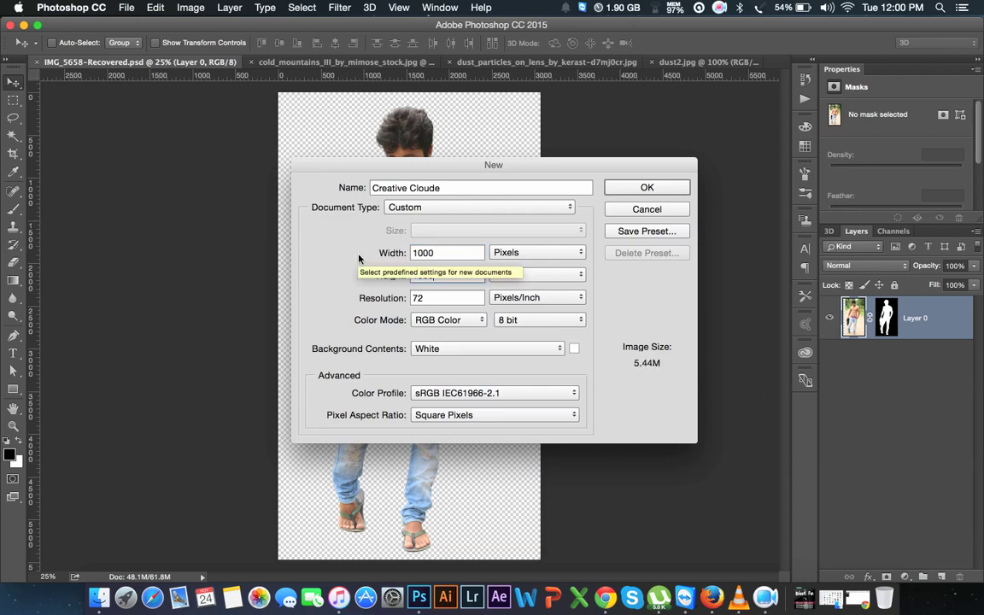
key(Tab)
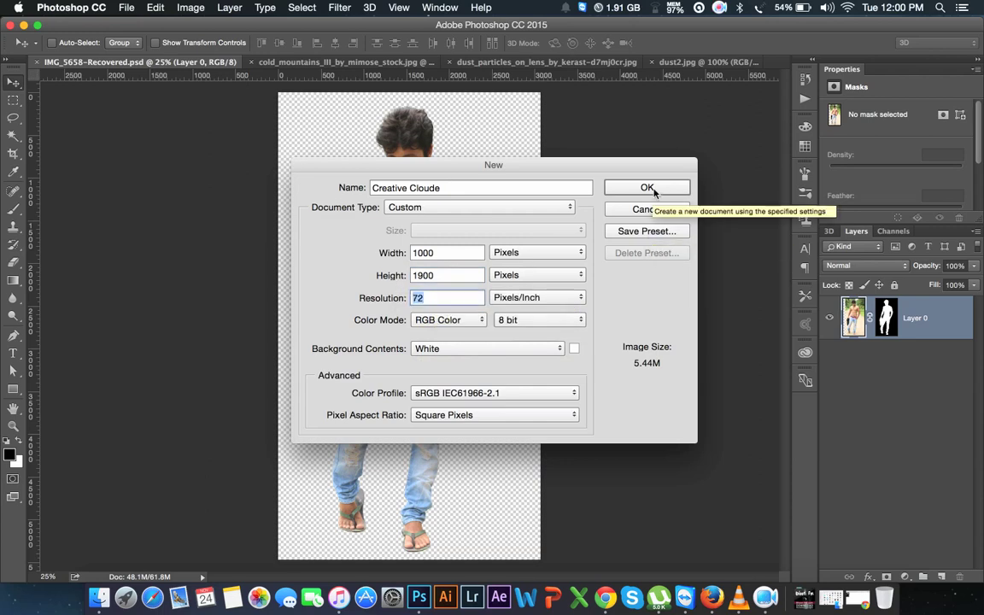
click(647, 188)
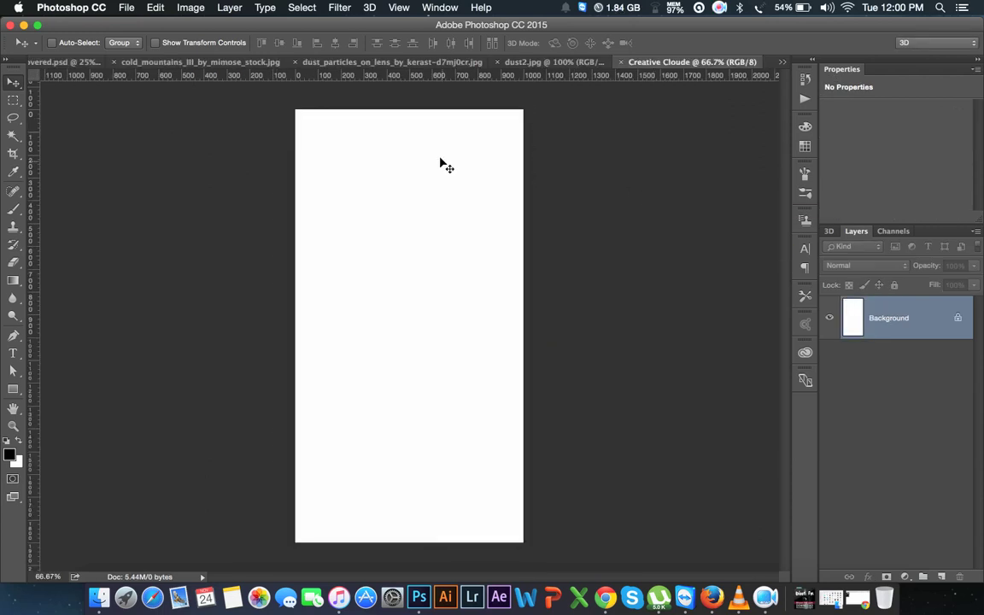
- Crop the bottom edge off the blank canvas to make it shorter
click(13, 152)
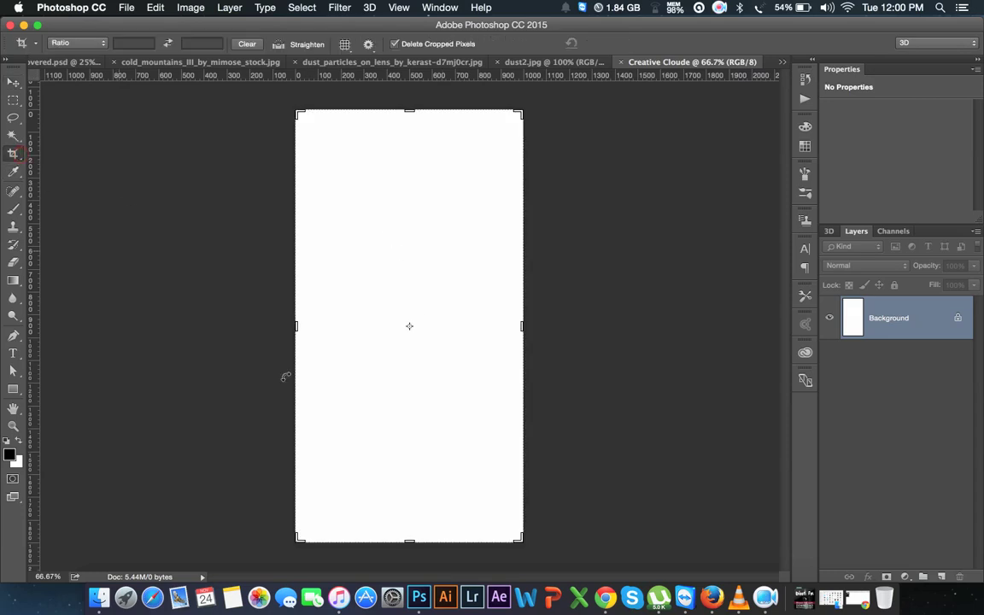
drag(409, 540, 417, 506)
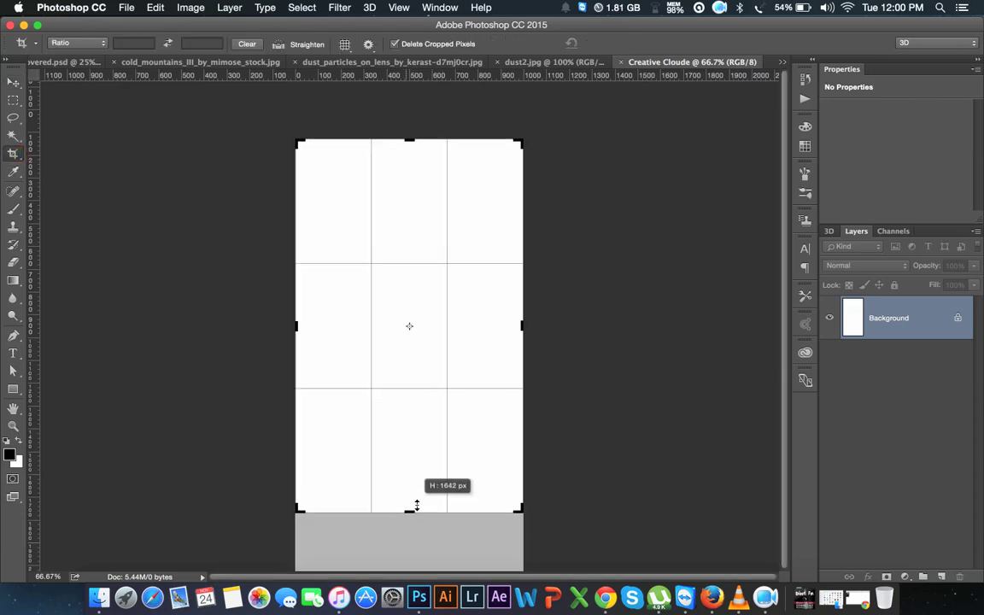
click(615, 45)
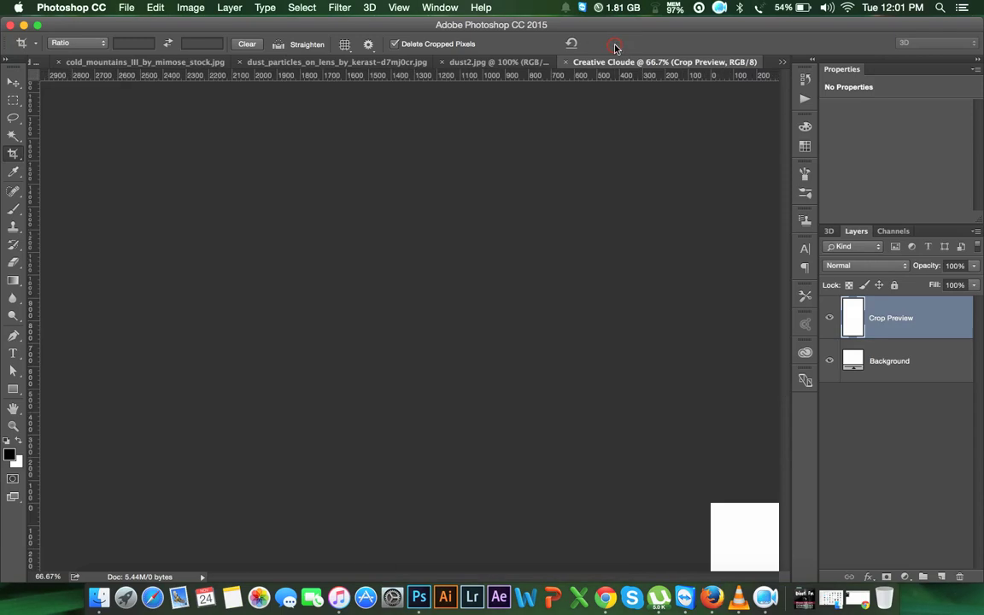
click(14, 81)
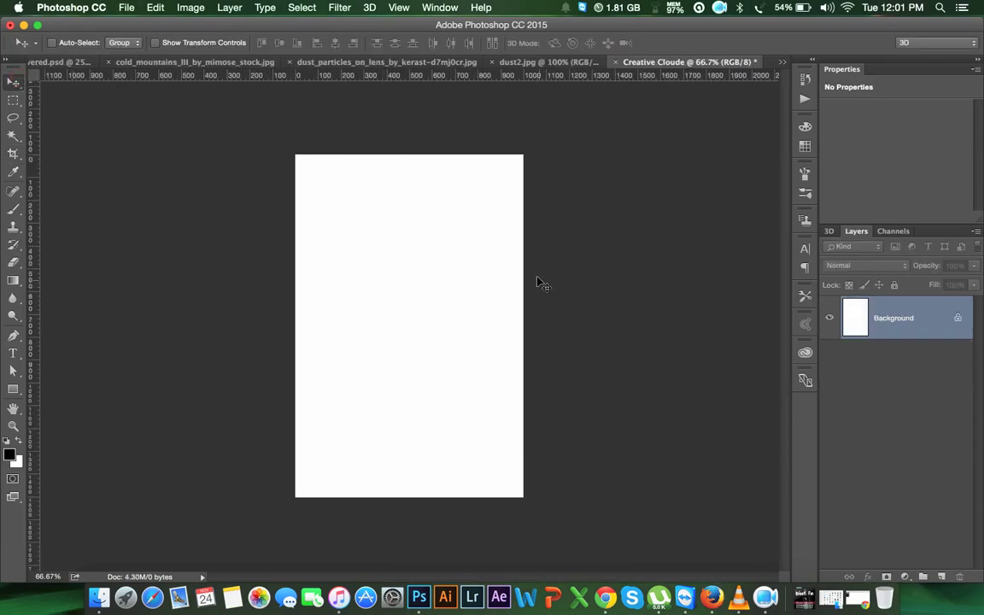
- Zoom around the cropped canvas, then return to the IMG_5658-Recovered.psd document
key(super+plus)
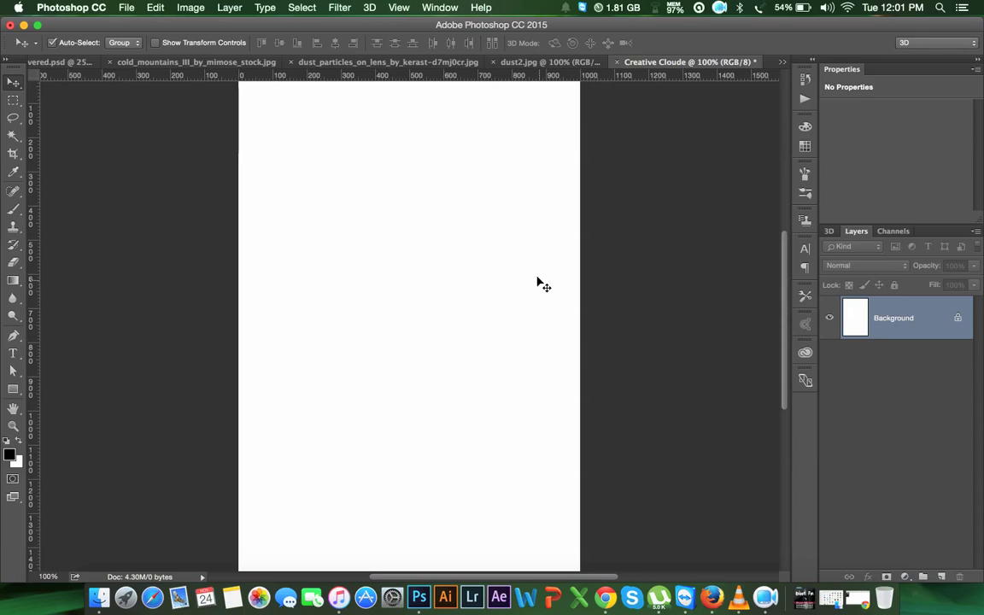
key(super+minus)
key(super+minus)
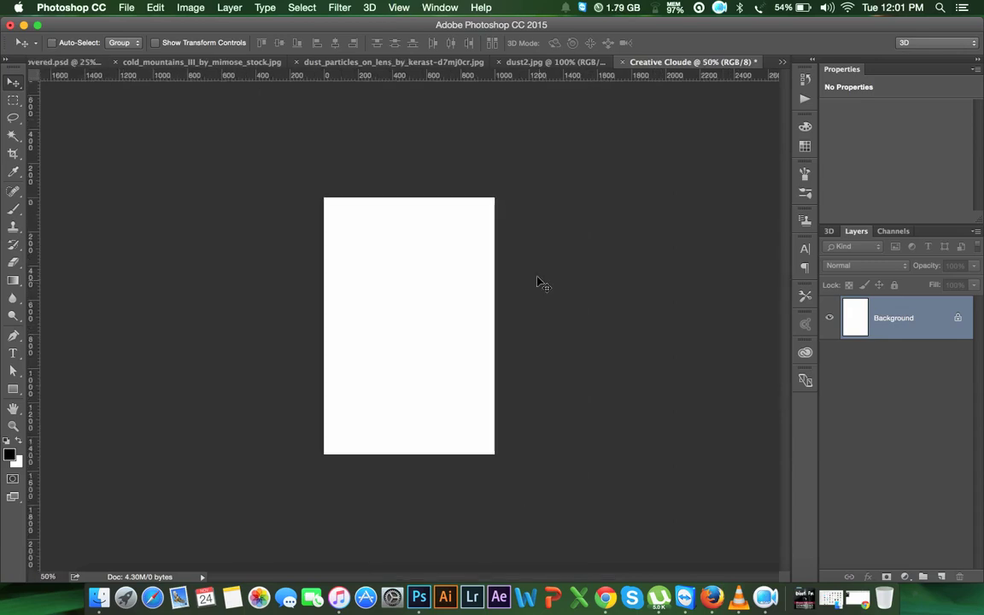
key(super+plus)
key(super+plus)
key(super+plus)
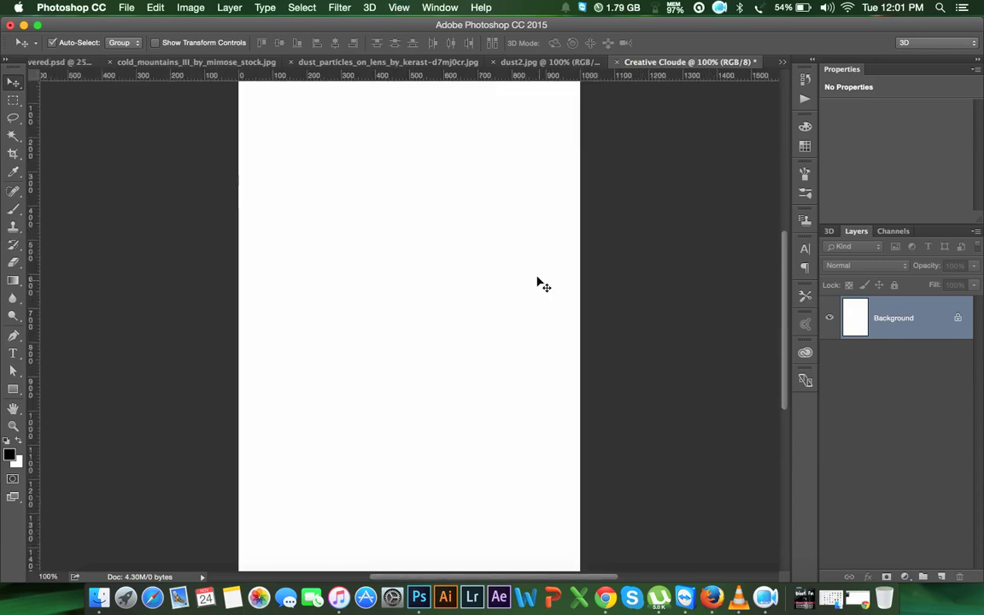
key(super+minus)
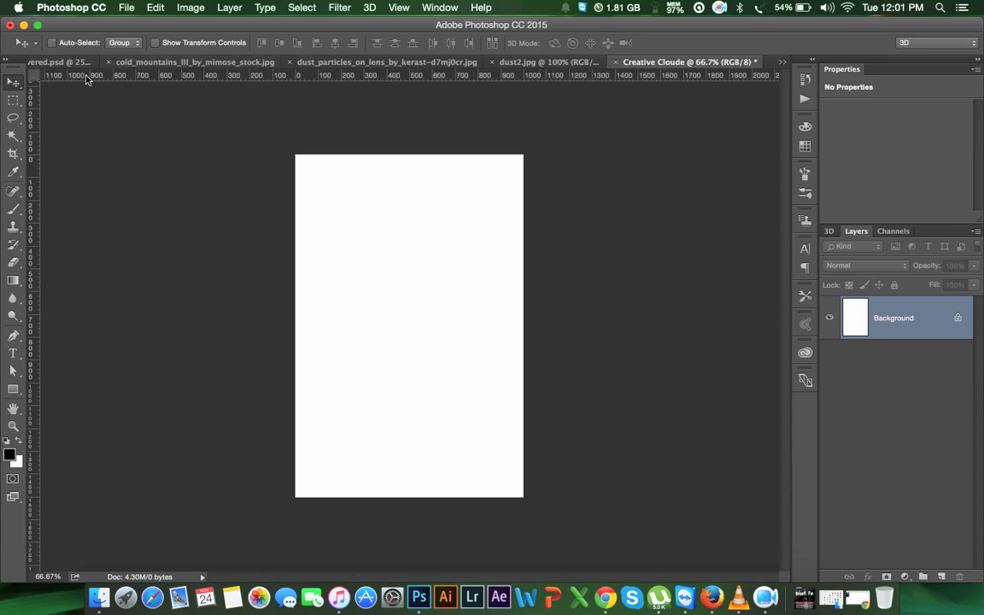
click(62, 61)
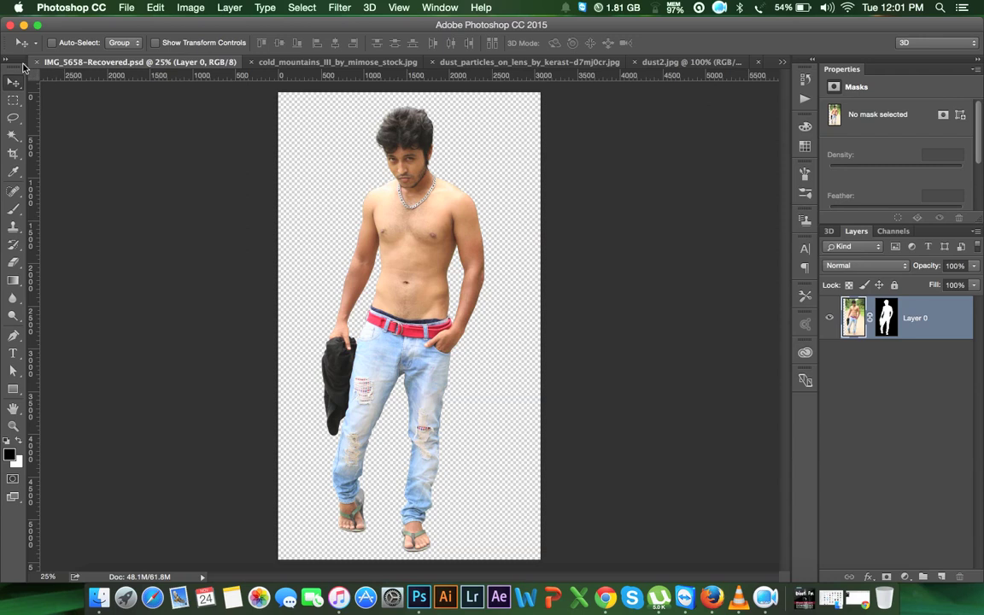
mouse_move(389, 184)
mouse_down()
mouse_move(666, 67)
mouse_move(774, 65)
mouse_up()
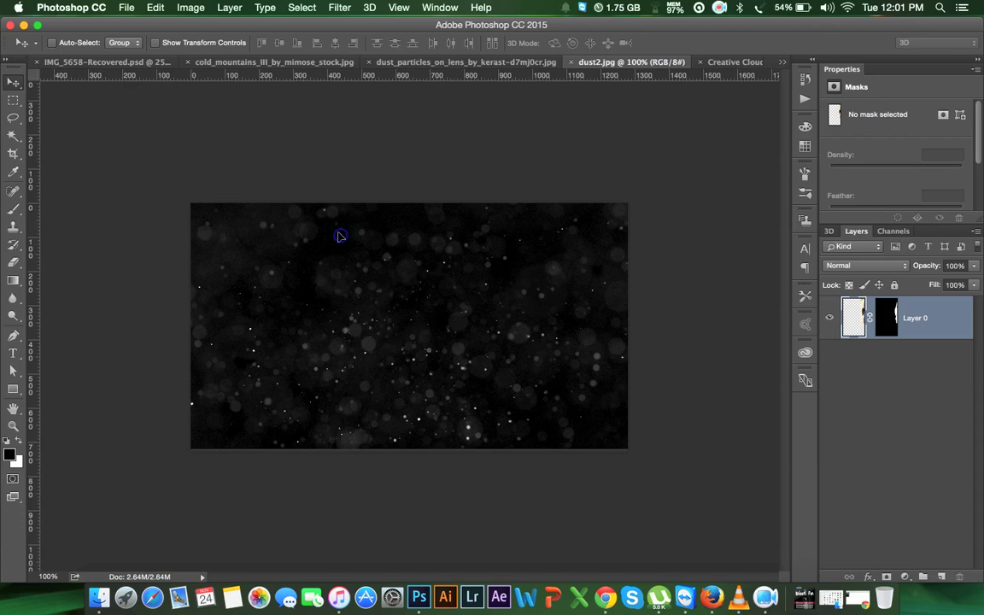
drag(338, 235, 340, 236)
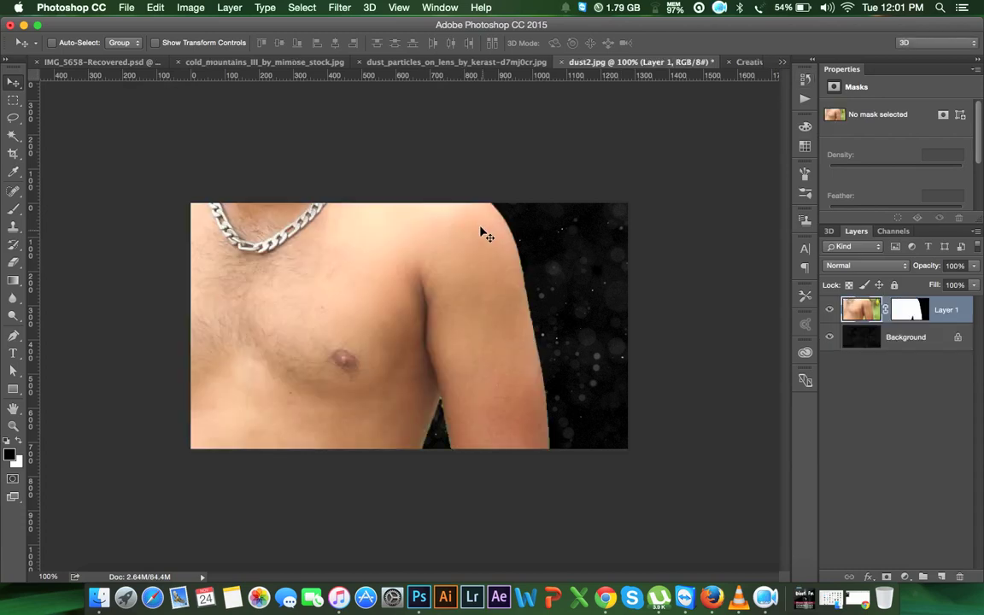
key(super+z)
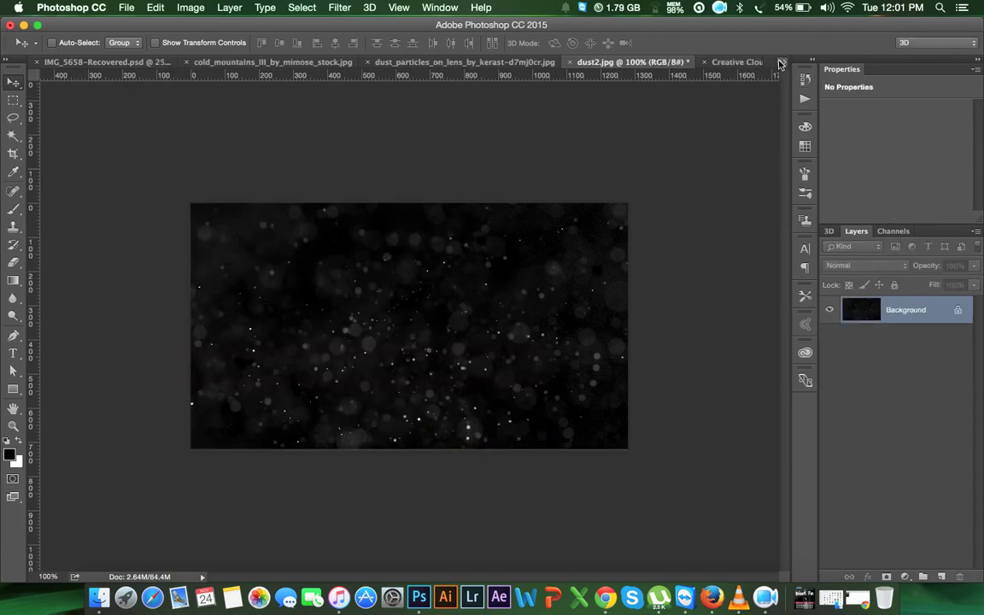
click(779, 62)
click(726, 106)
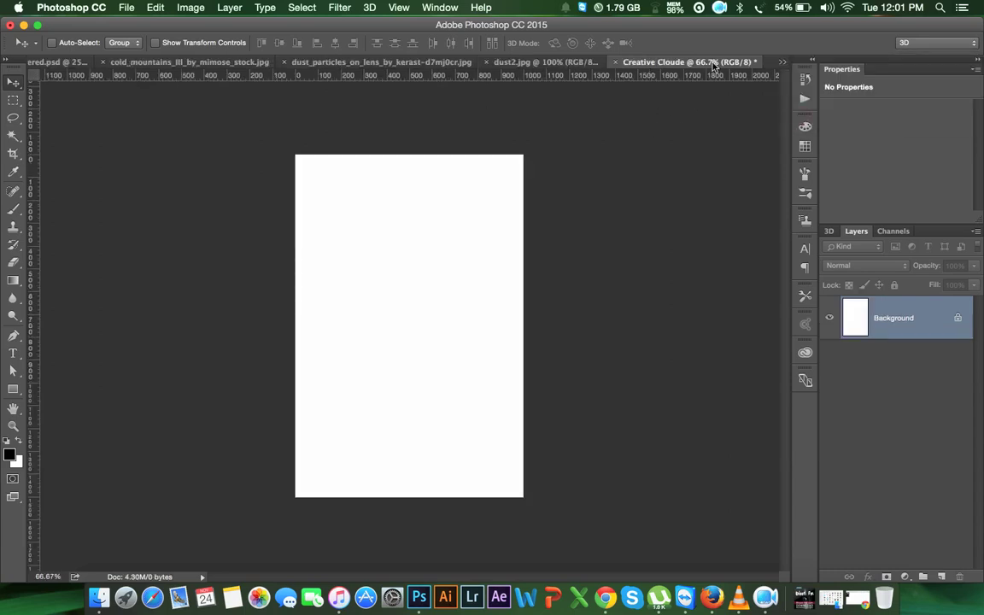
mouse_move(714, 67)
mouse_down()
mouse_move(214, 81)
mouse_move(237, 67)
mouse_move(222, 62)
mouse_up()
key(ctrl+Tab)
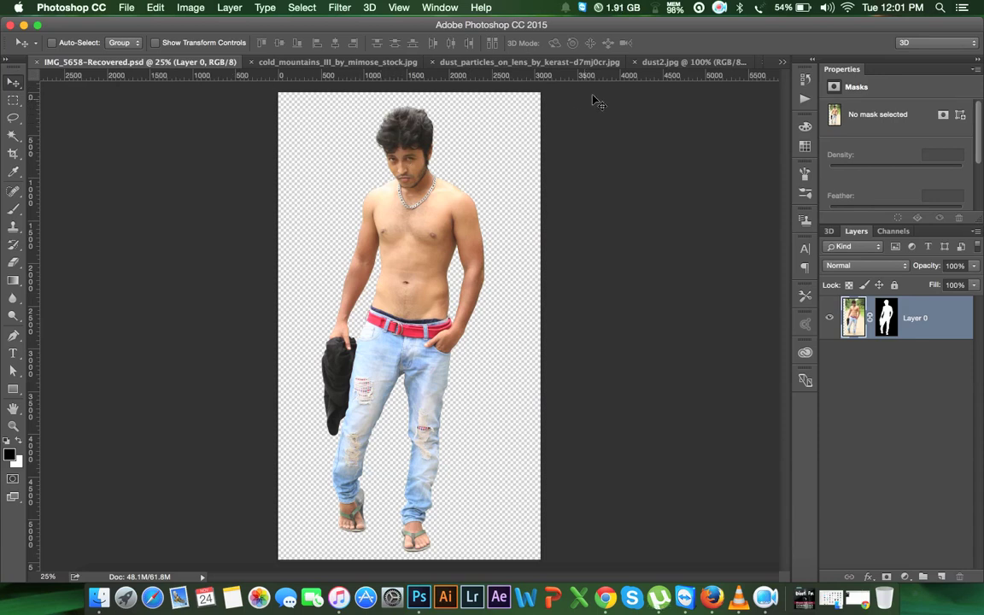
click(784, 64)
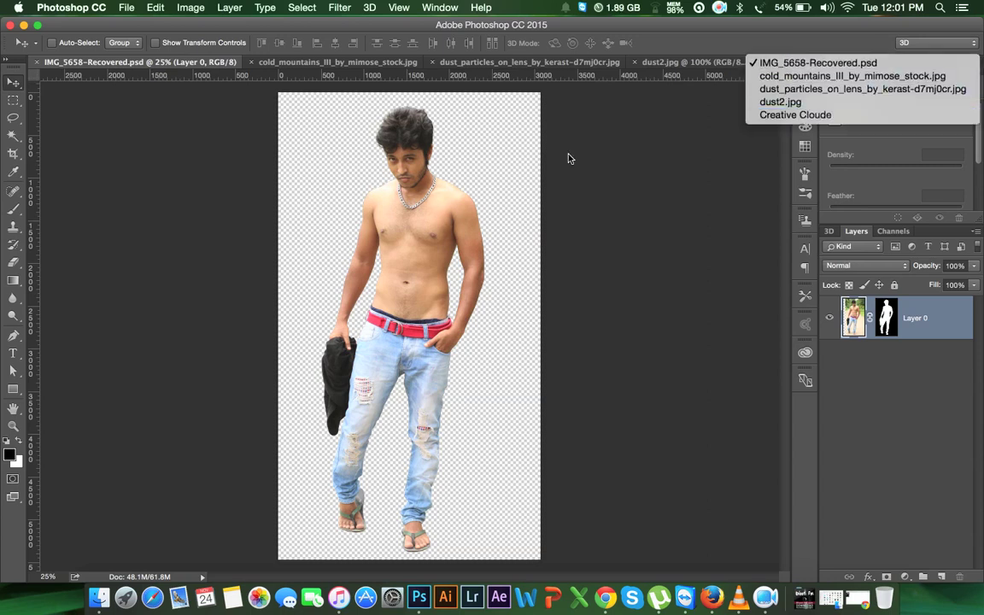
click(921, 319)
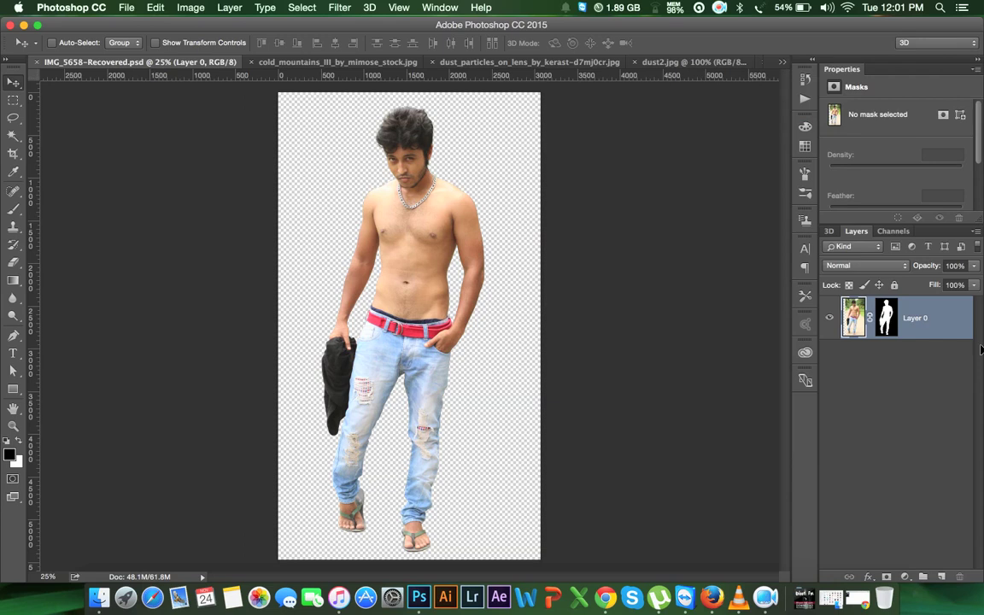
- Duplicate Layer 0 into the Creative Cloude document
right_click(944, 321)
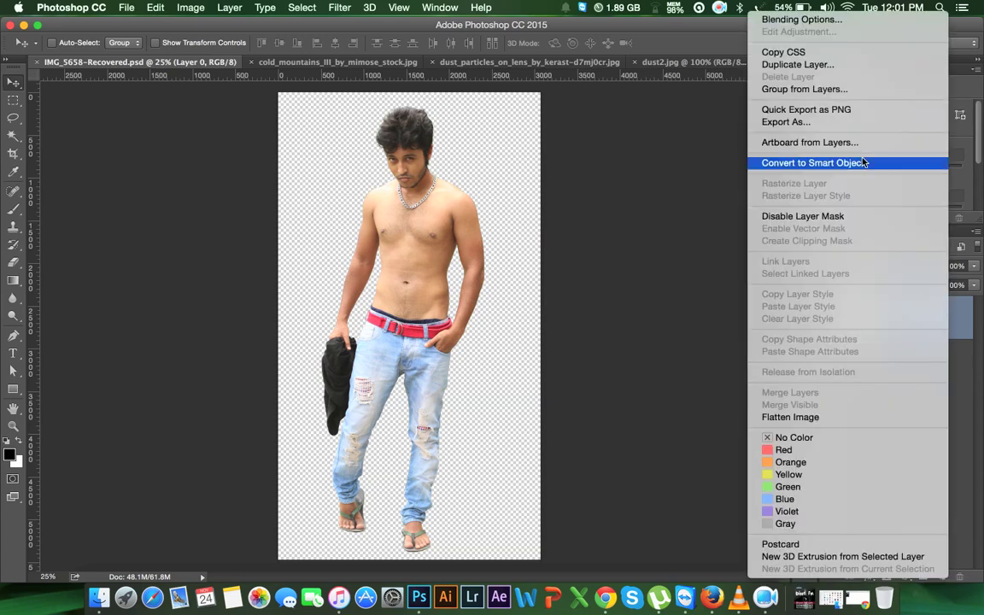
click(800, 65)
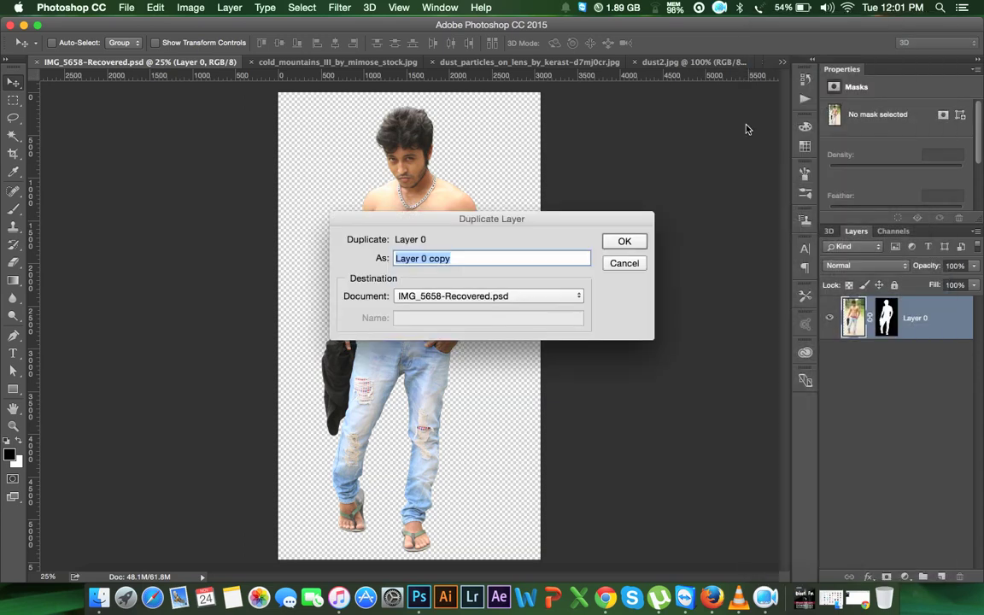
click(501, 298)
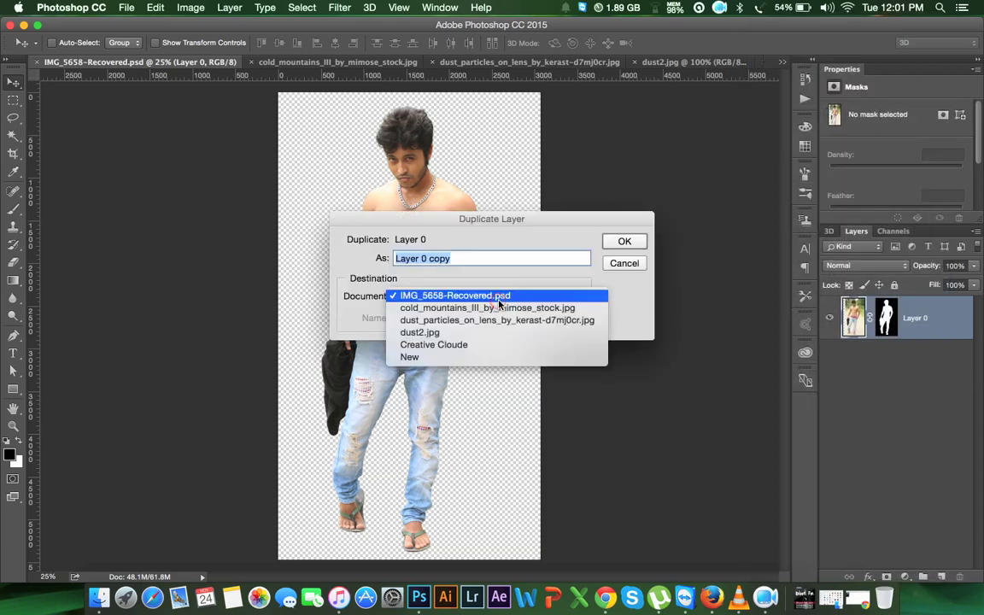
click(453, 346)
click(624, 242)
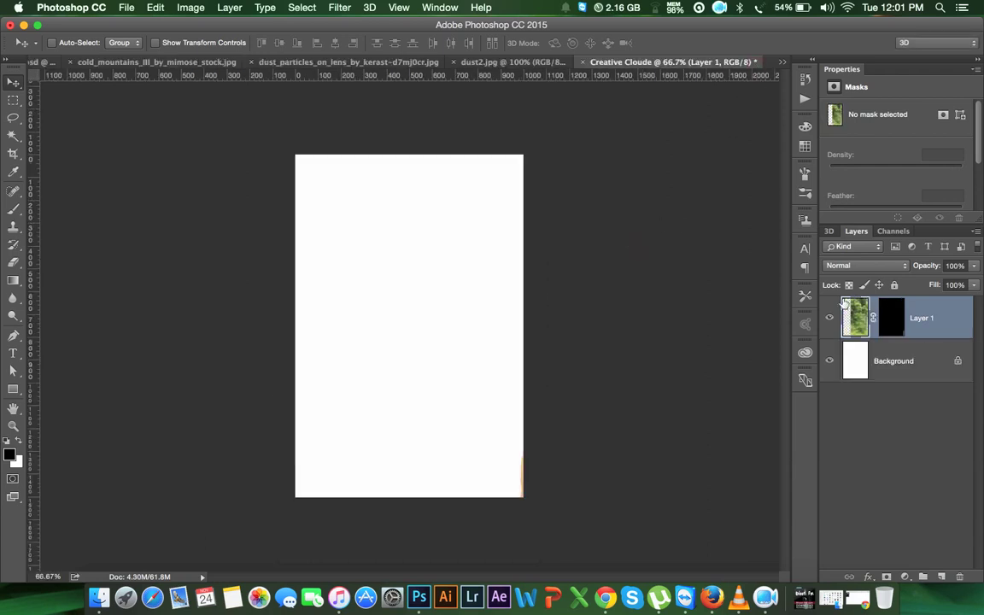
- Move the man onto the canvas and convert his layer to a smart object
drag(422, 259, 167, 183)
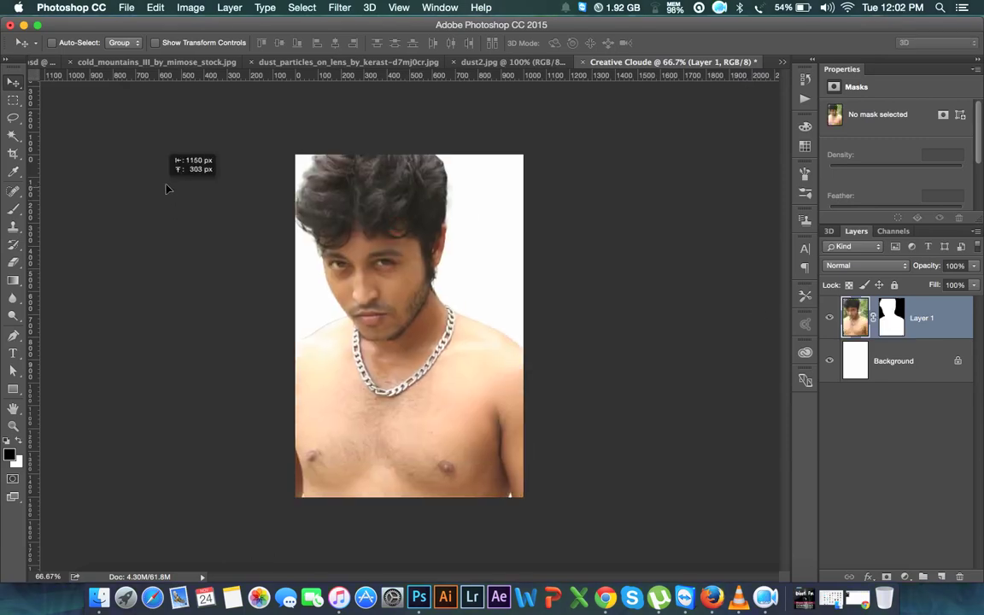
right_click(964, 325)
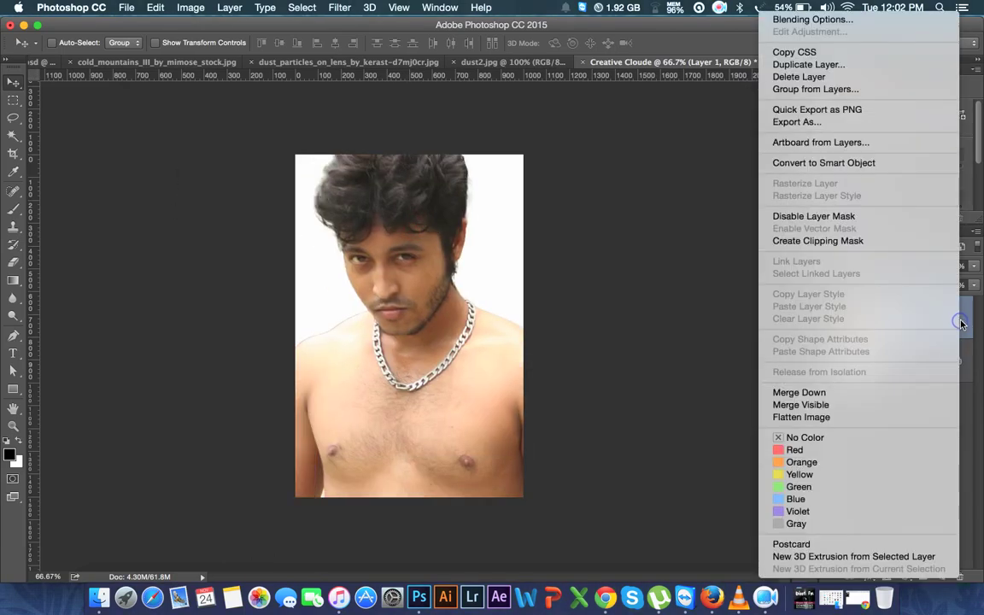
click(833, 162)
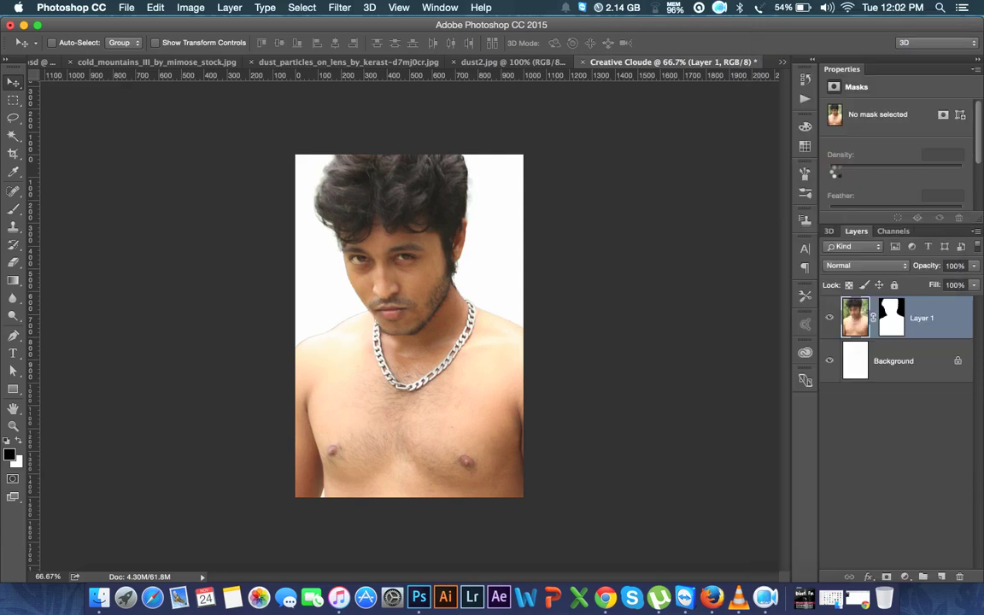
drag(421, 289, 466, 358)
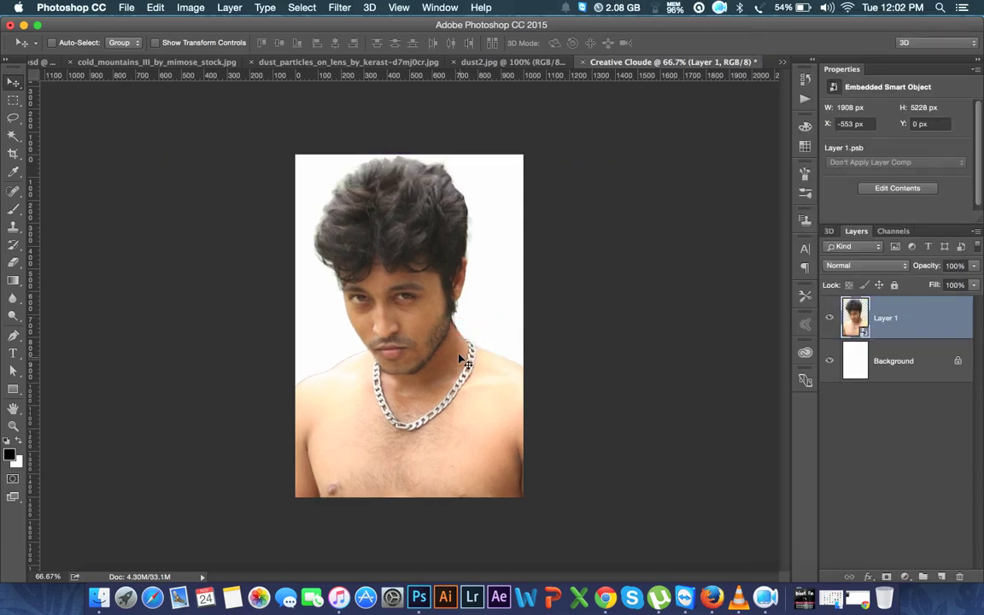
key(super)
- Free-transform the man, scaling him down and roughly positioning him on the canvas
key(super+t)
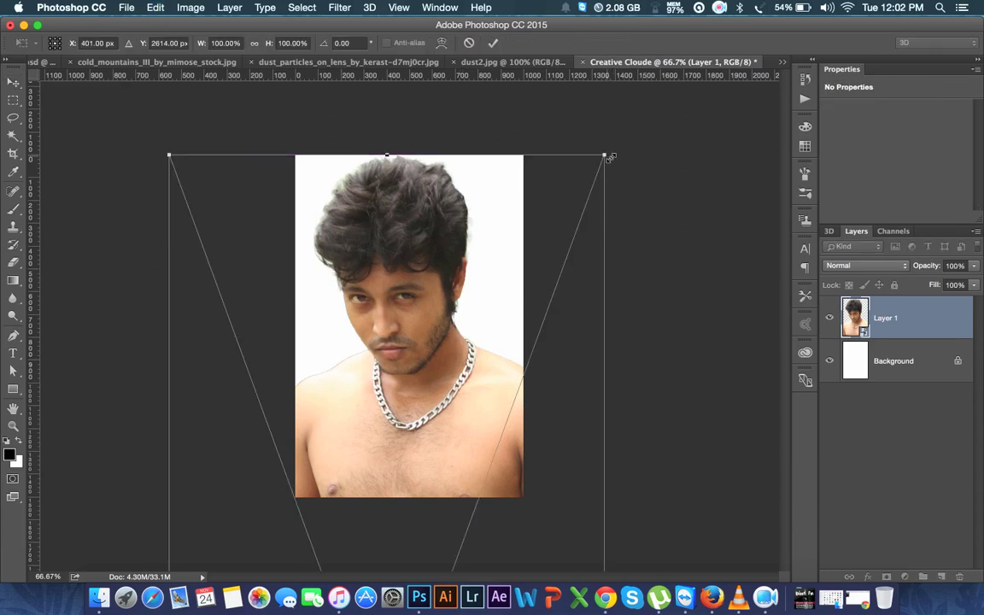
drag(606, 156, 398, 434)
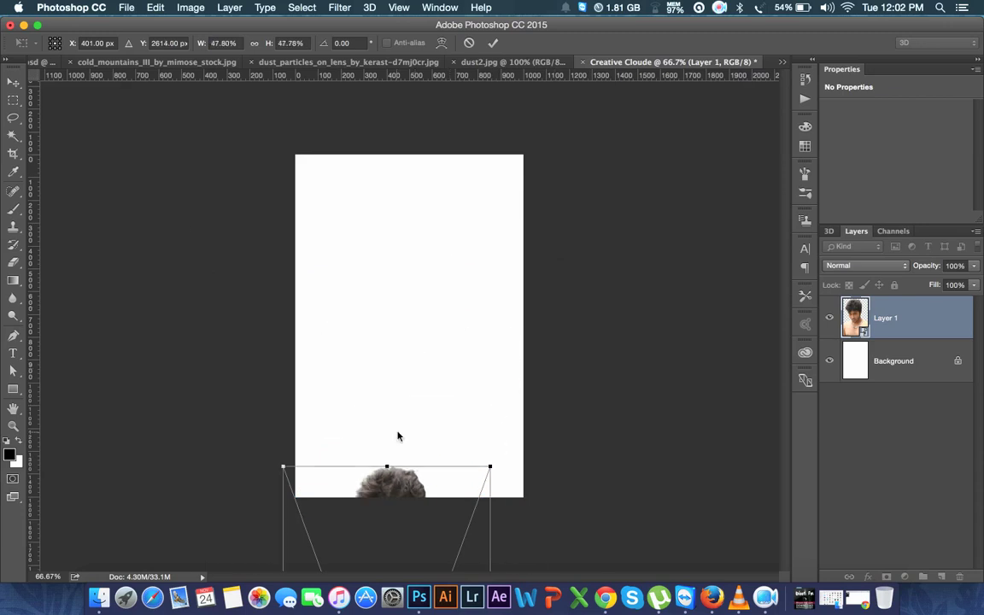
mouse_move(395, 494)
mouse_down()
mouse_move(472, 276)
mouse_move(394, 185)
mouse_up()
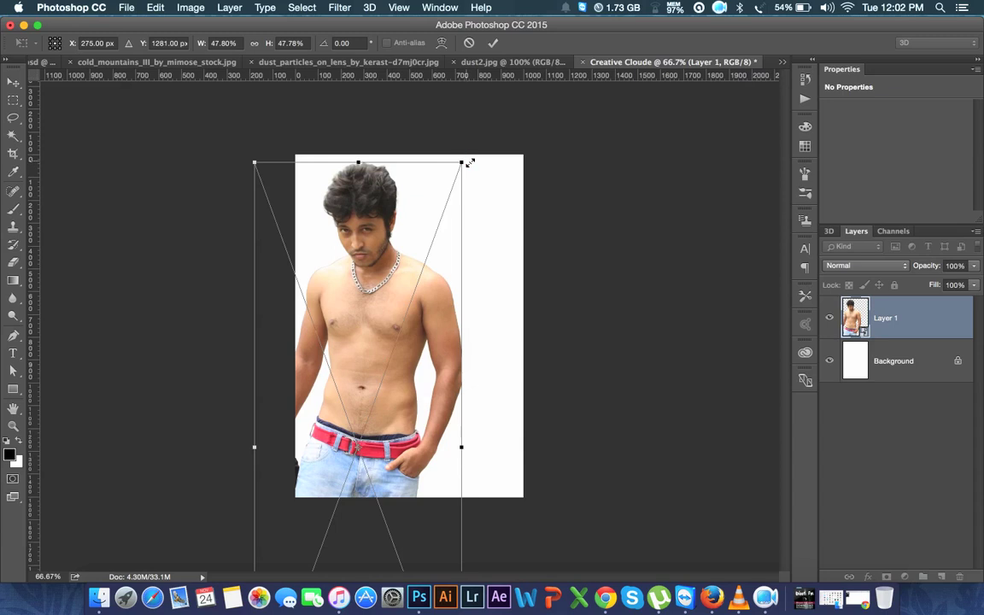
drag(468, 163, 488, 87)
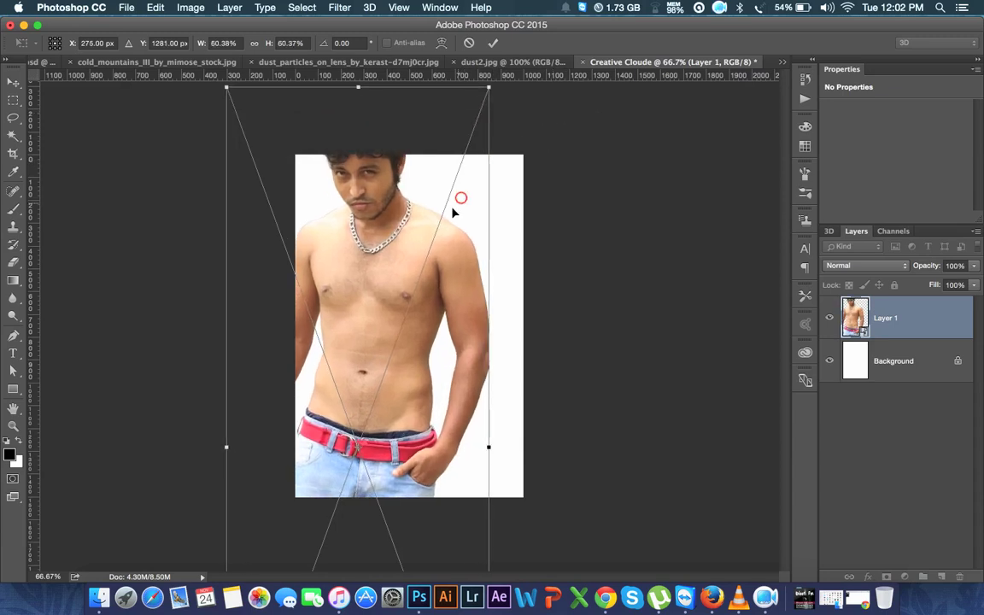
drag(454, 212, 442, 259)
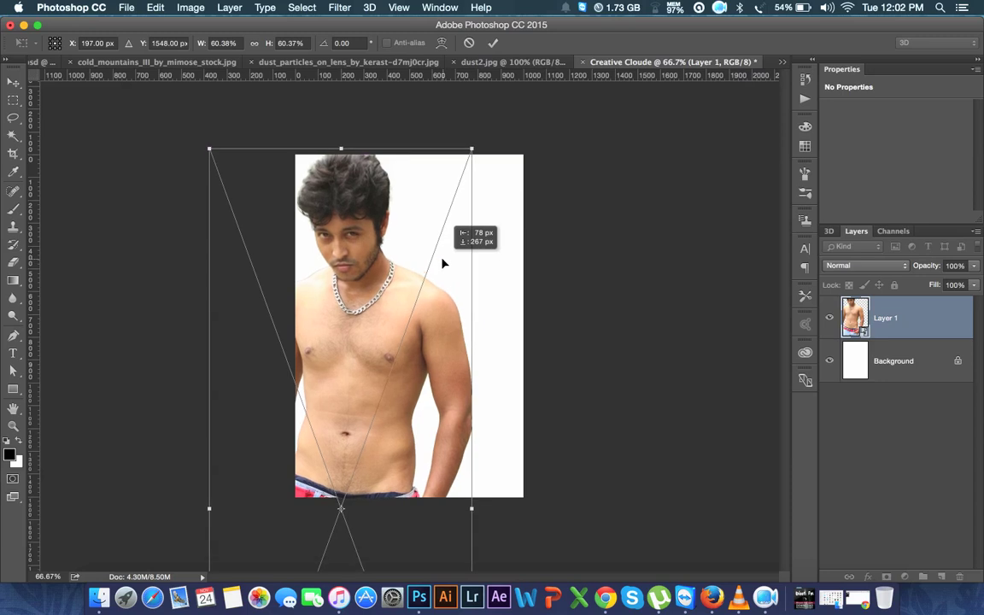
drag(442, 259, 440, 271)
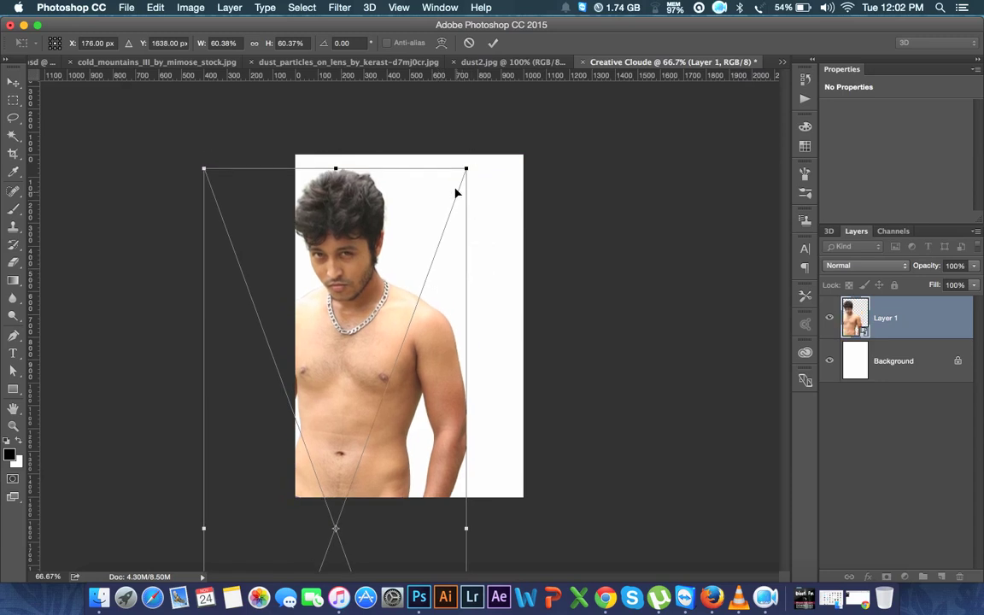
mouse_move(457, 191)
mouse_down()
mouse_move(451, 169)
mouse_move(448, 204)
mouse_up()
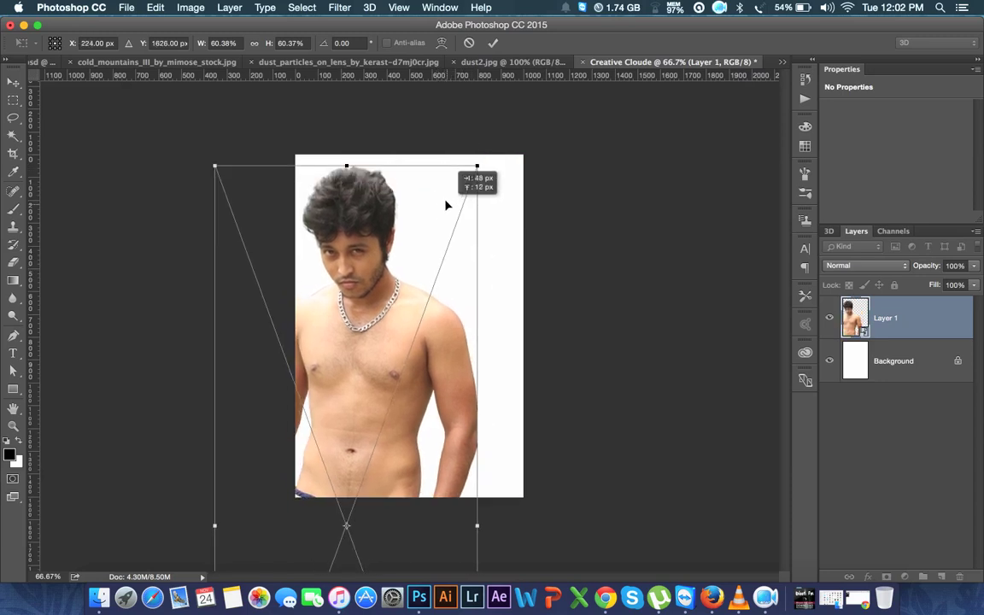
drag(489, 162, 472, 176)
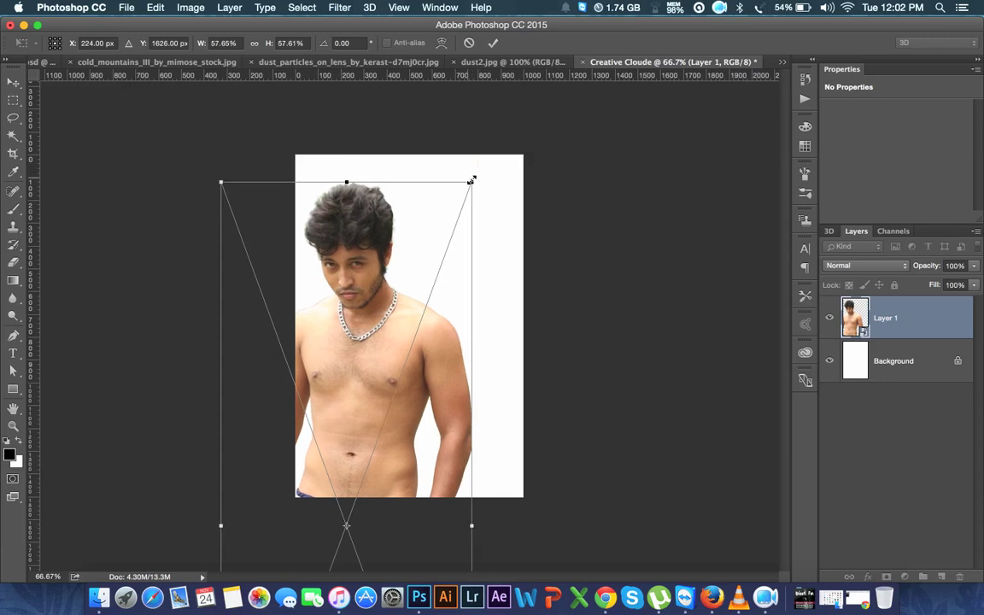
mouse_move(425, 235)
mouse_down()
mouse_move(431, 218)
mouse_move(527, 185)
mouse_move(555, 212)
mouse_up()
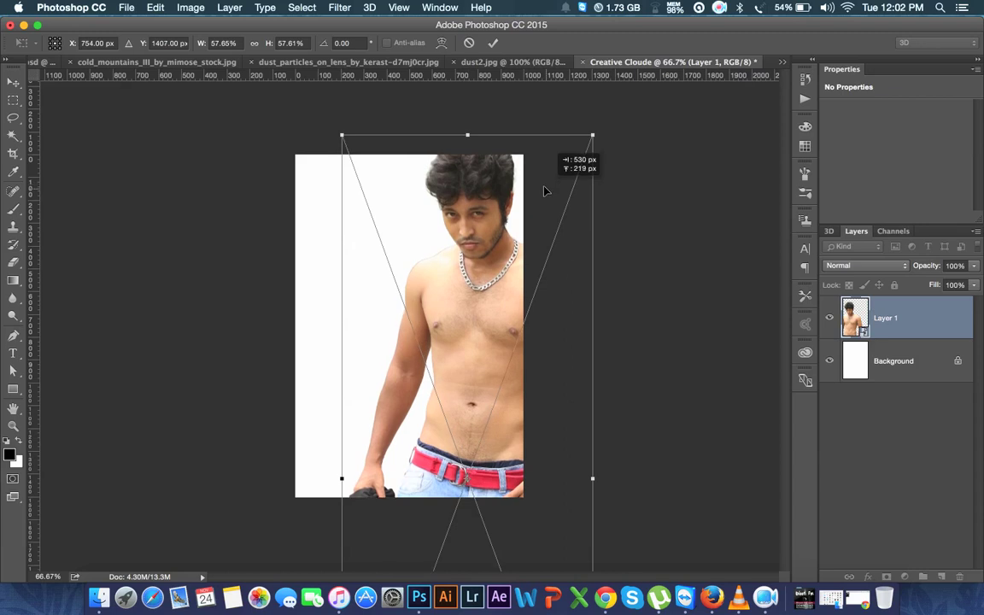
- Tilt the man about -8.45° and fine-tune his size against the canvas's right edge
drag(643, 307, 652, 237)
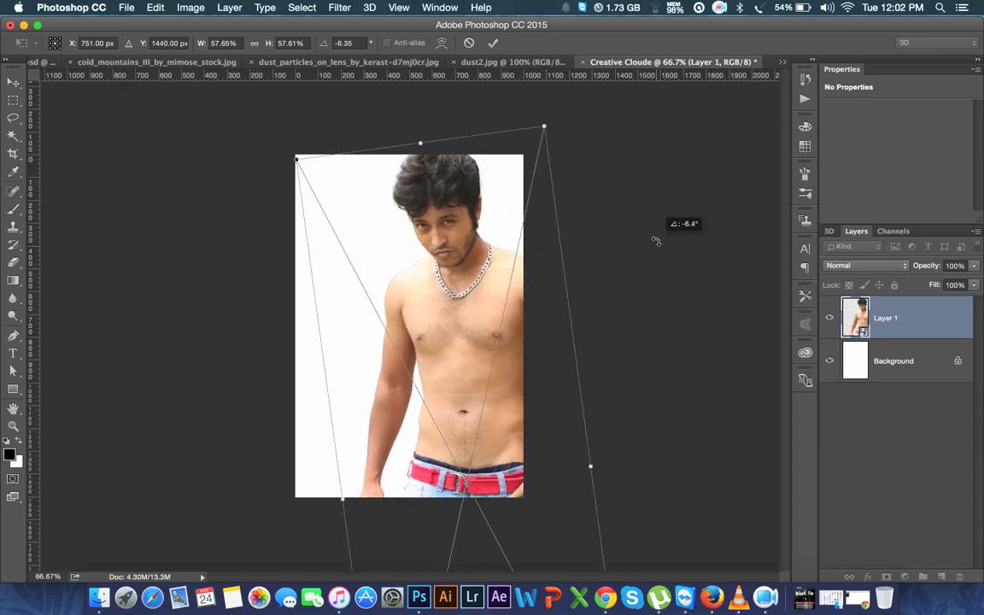
drag(505, 296, 513, 307)
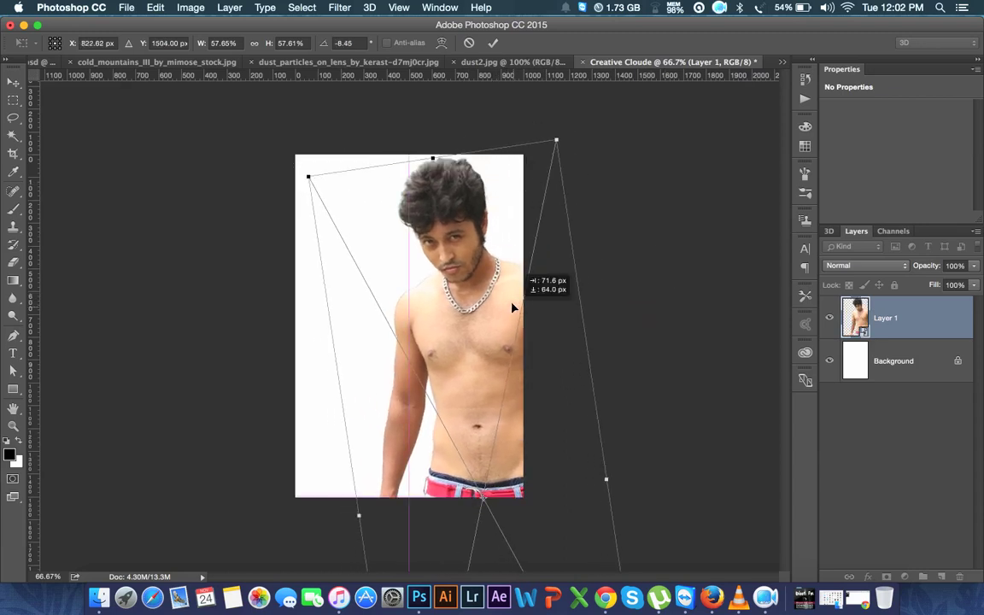
mouse_move(512, 307)
mouse_down()
mouse_move(395, 267)
mouse_move(383, 289)
mouse_move(474, 300)
mouse_up()
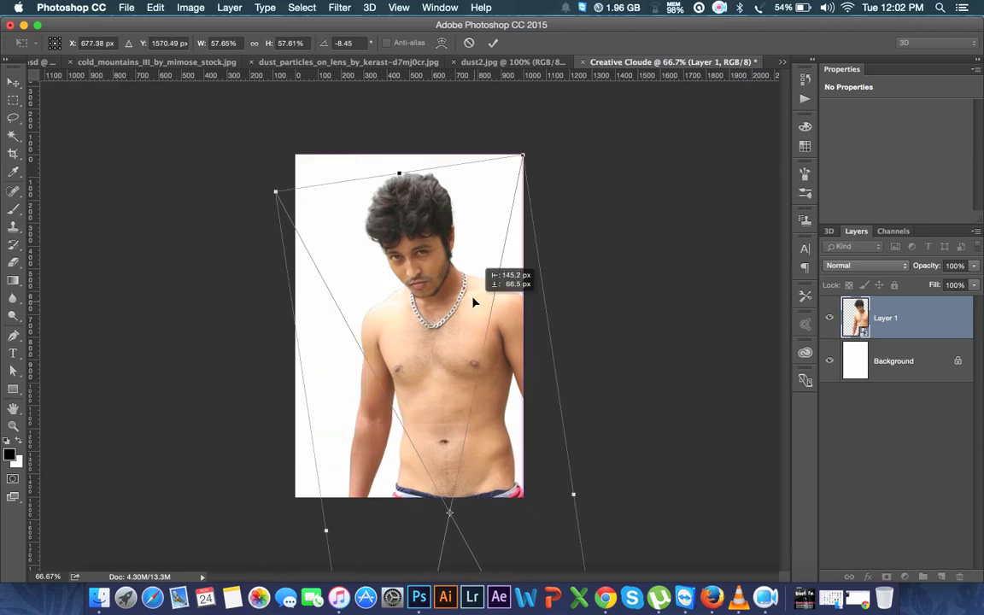
drag(523, 156, 561, 123)
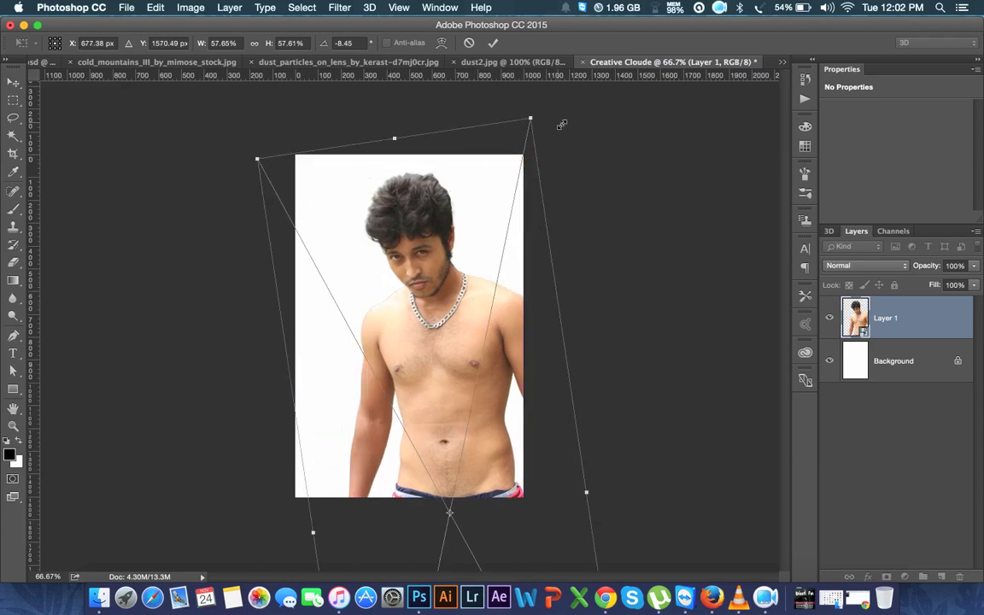
mouse_move(453, 221)
mouse_down()
mouse_move(451, 248)
mouse_move(457, 243)
mouse_up()
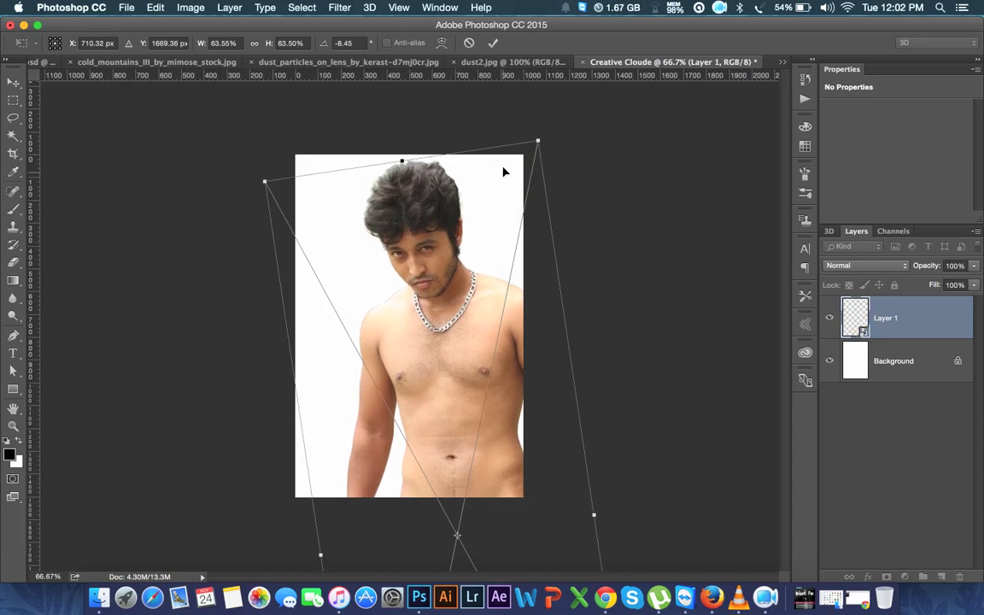
drag(537, 141, 509, 194)
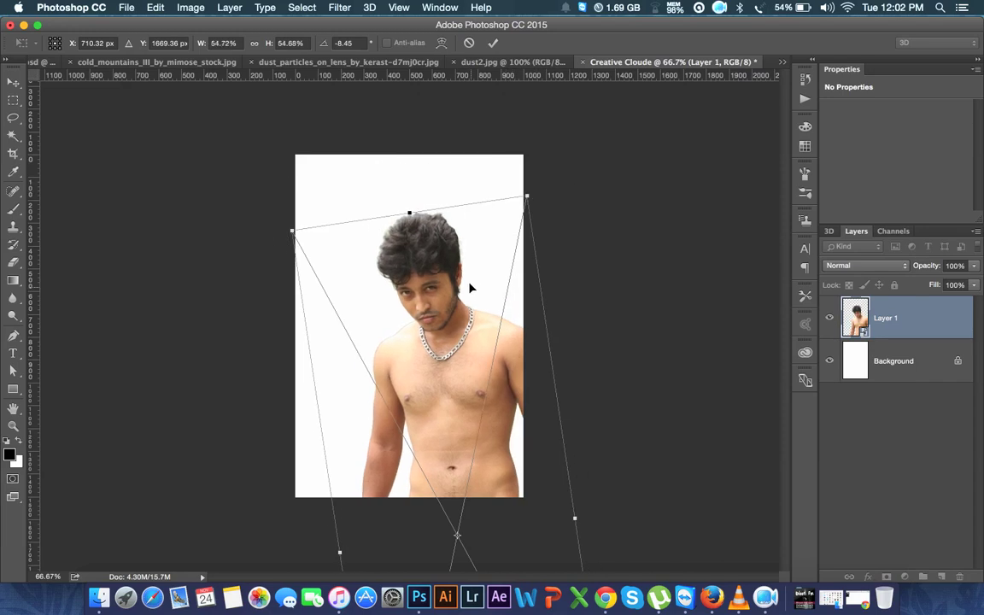
drag(468, 286, 476, 251)
drag(477, 247, 481, 257)
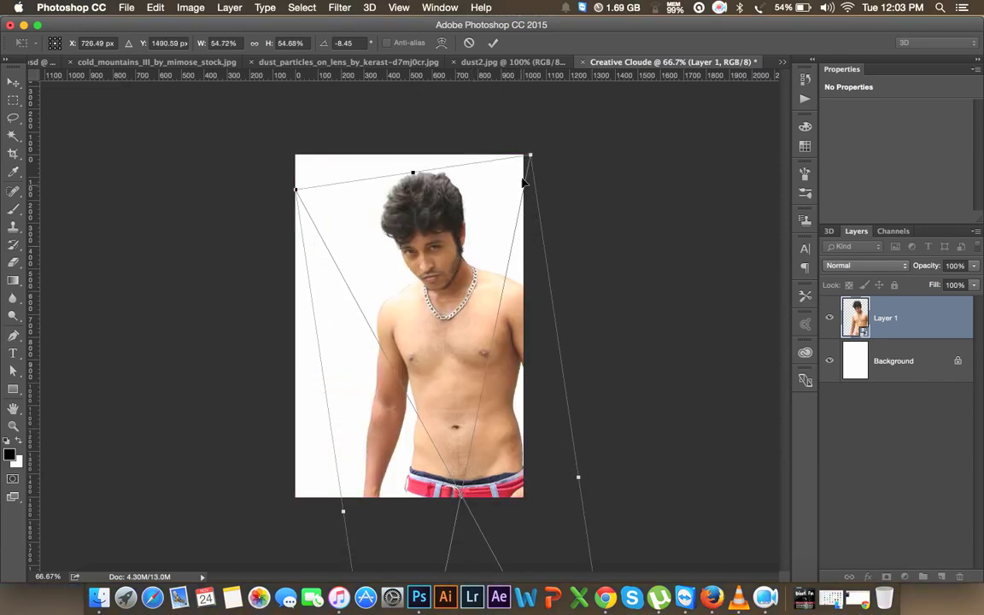
mouse_move(533, 154)
mouse_down()
mouse_move(531, 168)
mouse_move(527, 158)
mouse_up()
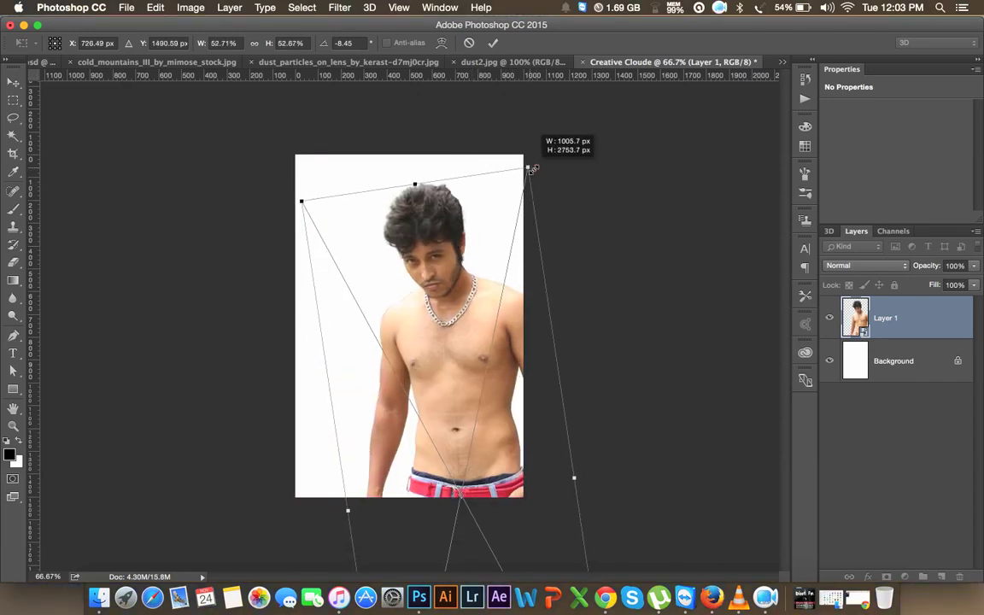
drag(439, 262, 457, 264)
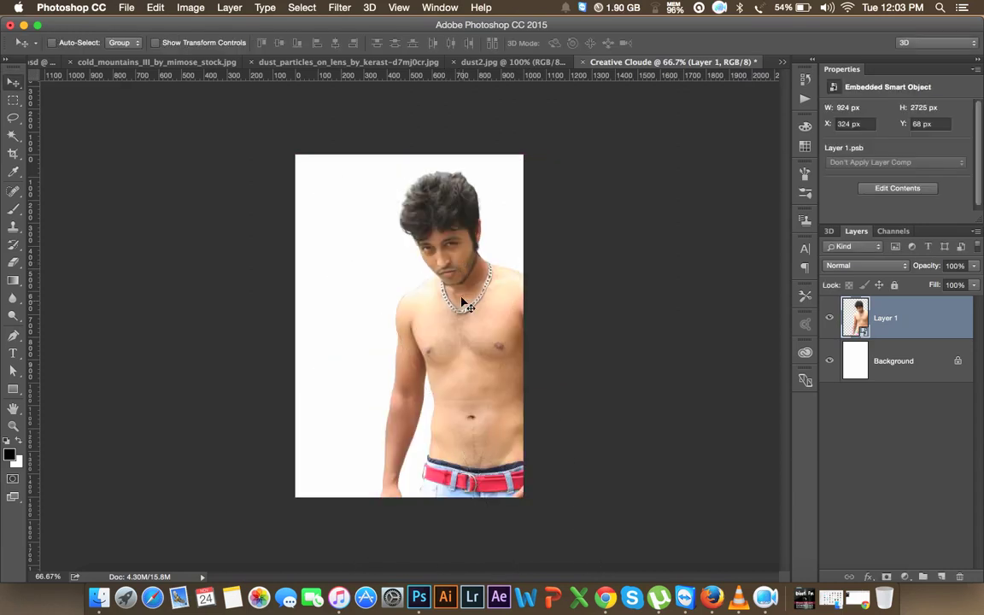
- Nudge the man up-left to X 306, Y 29 px and zoom in on his shoulder
drag(462, 302, 457, 292)
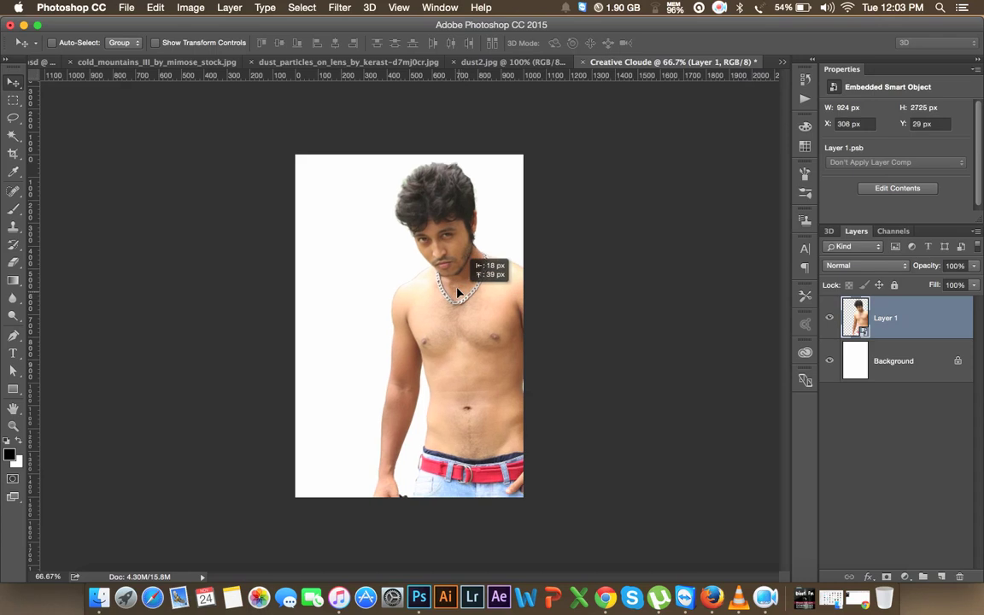
key(ctrl+semicolon)
key(ctrl+plus)
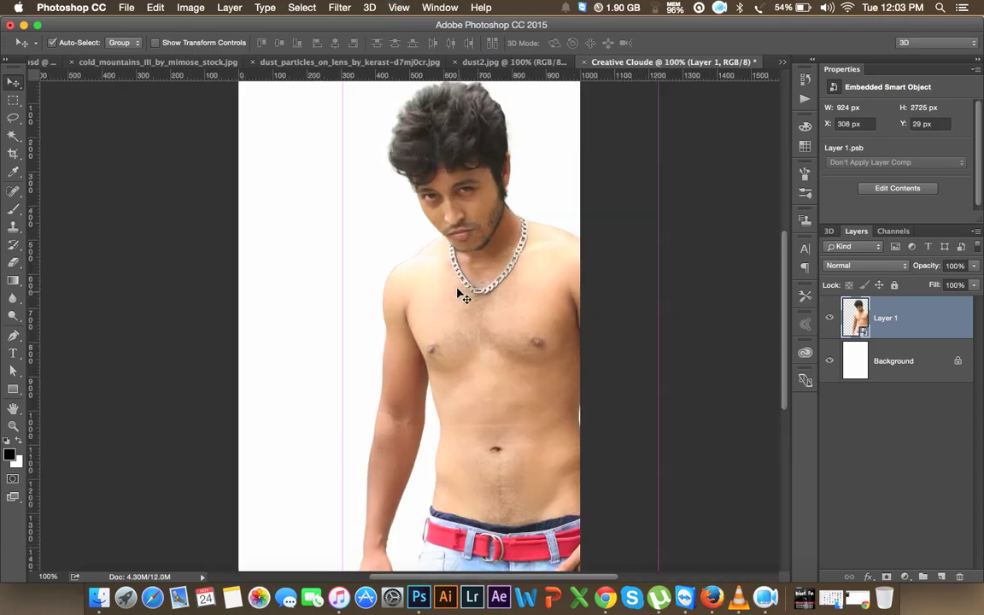
key(ctrl+plus)
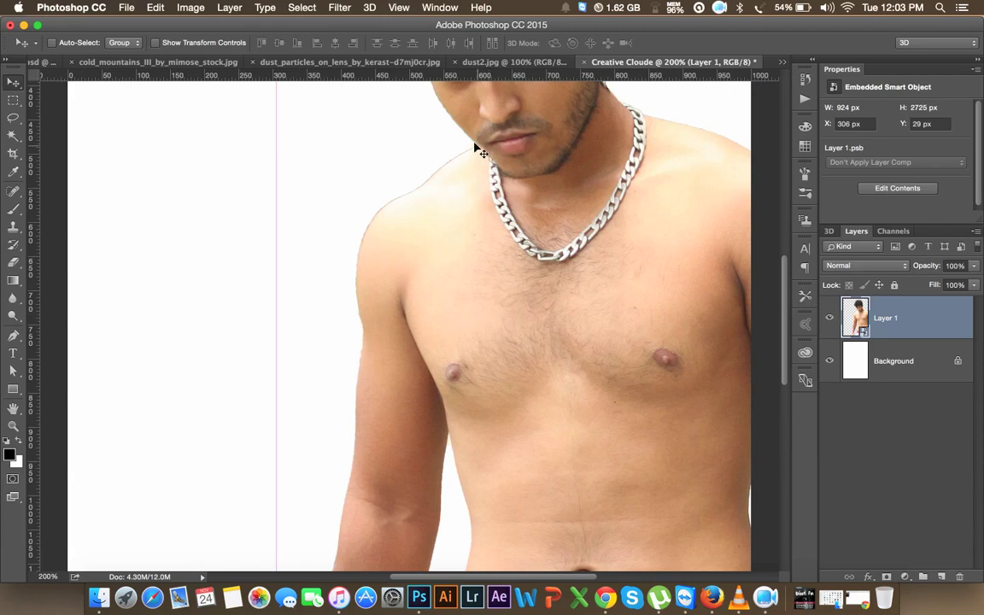
key(ctrl+plus)
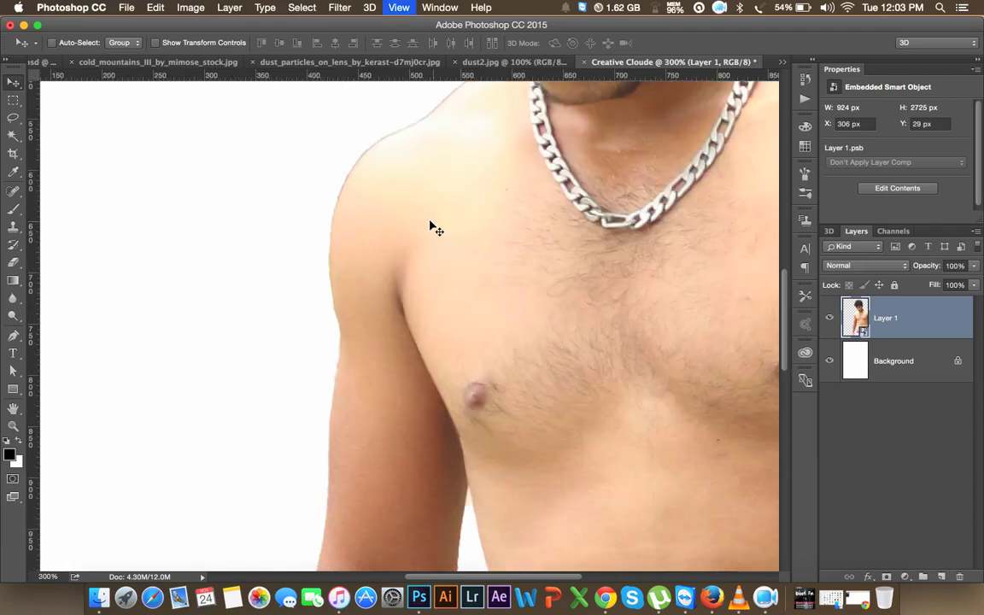
- Begin a Pen path from the jaw down along the top of the left shoulder
click(13, 335)
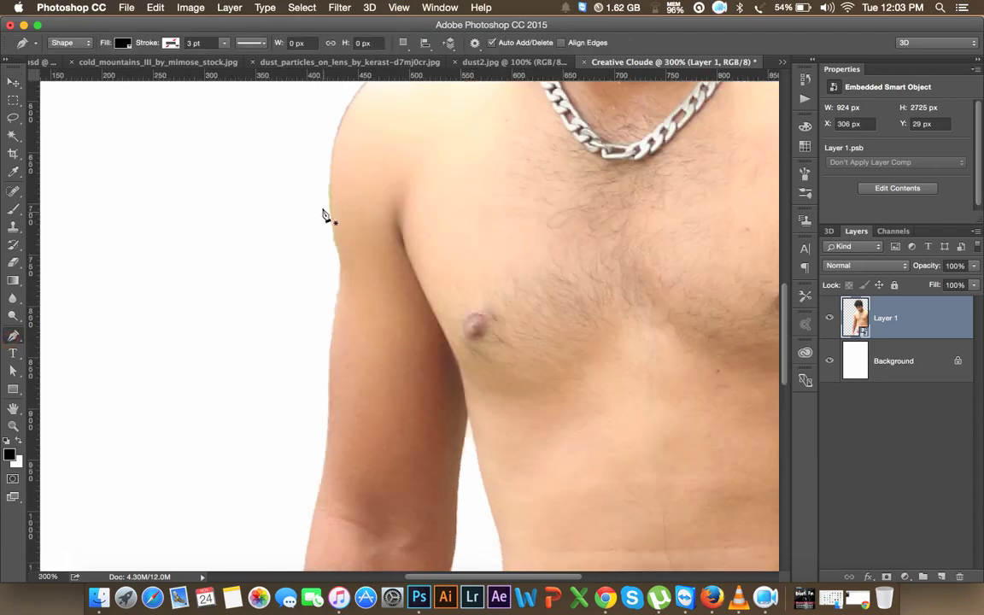
scroll(325, 229, up, 2)
scroll(325, 246, up, 5)
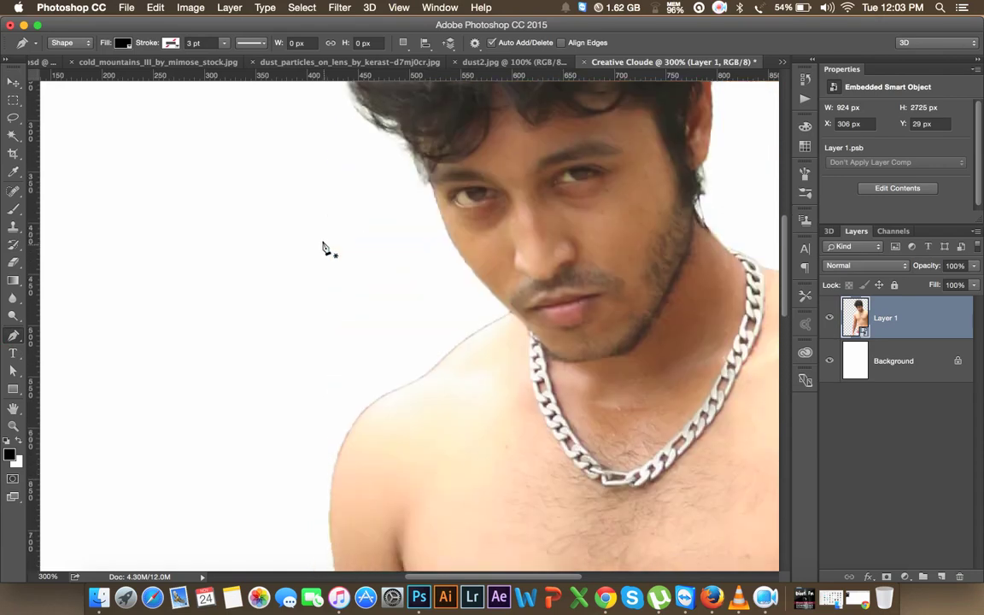
click(70, 42)
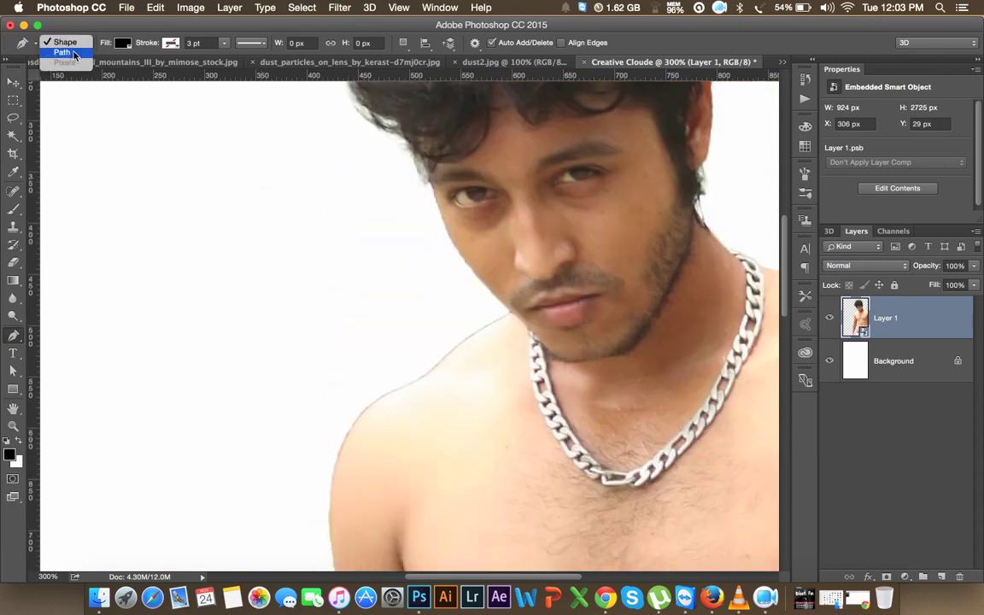
click(62, 52)
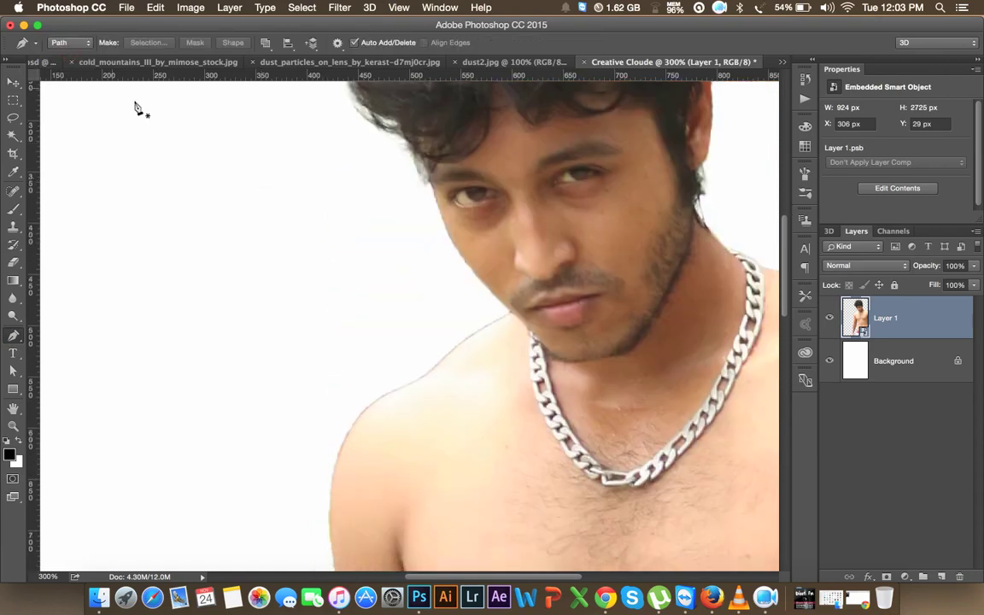
click(508, 311)
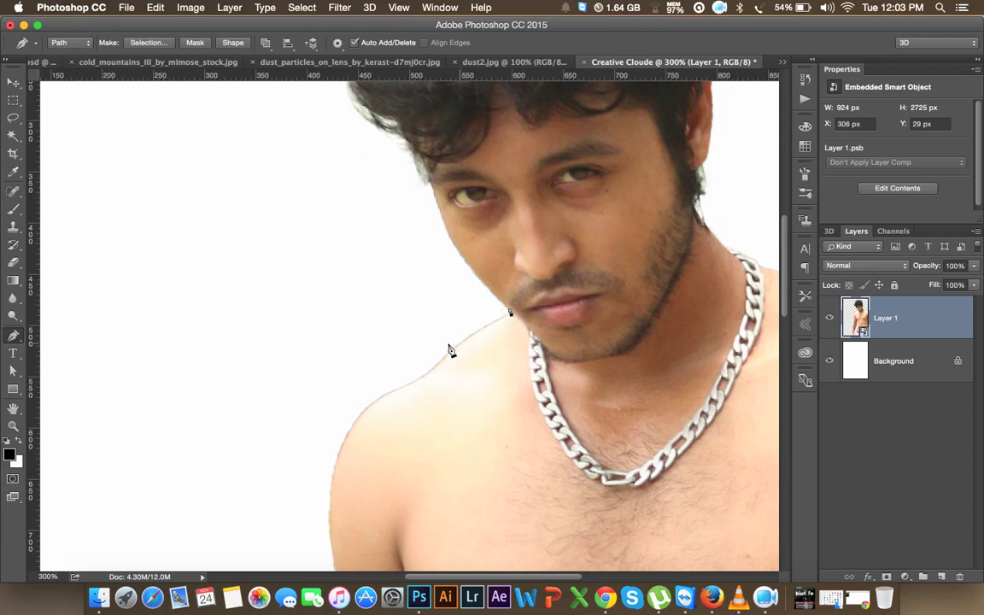
drag(445, 360, 424, 385)
click(445, 359)
click(389, 392)
- Close the path around the white background and load it as a selection
drag(331, 501, 332, 544)
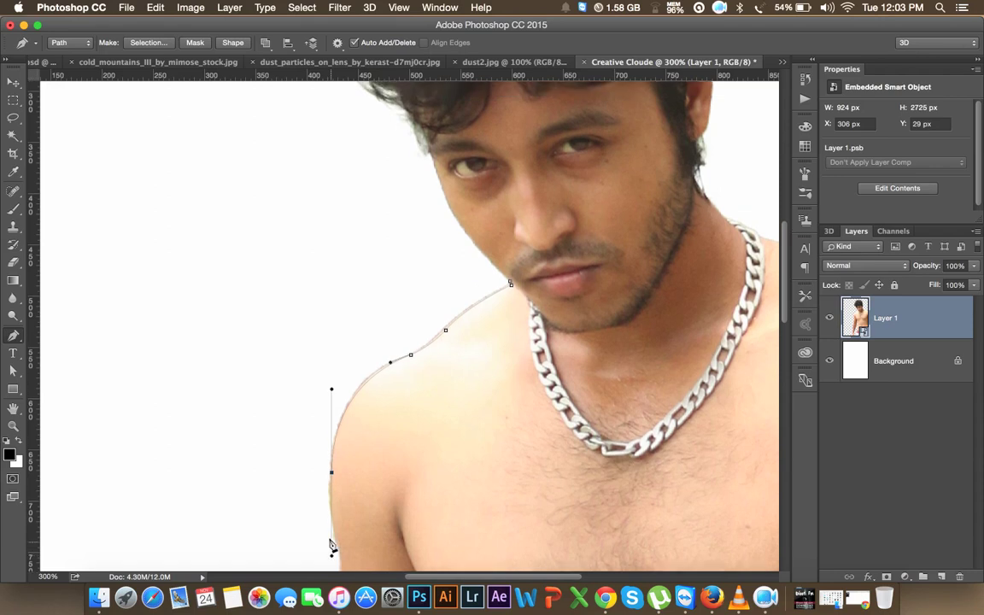
scroll(337, 512, down, 3)
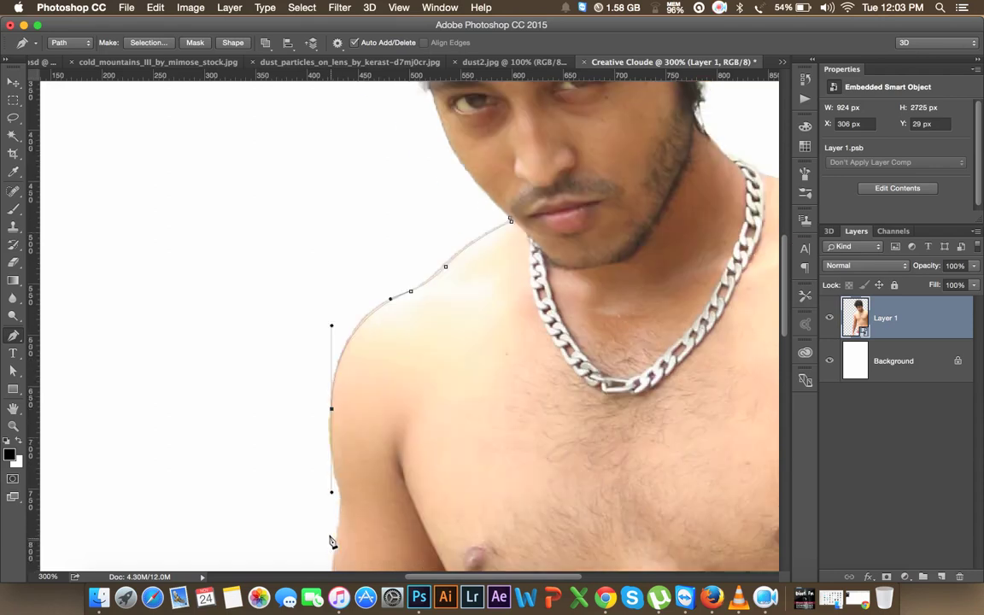
click(335, 490)
click(284, 486)
click(292, 277)
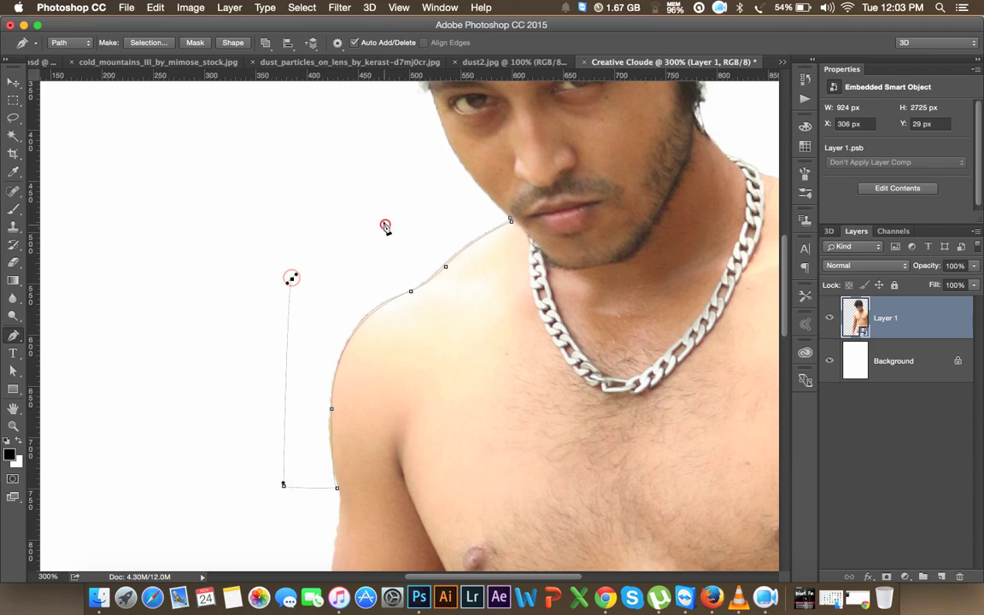
click(386, 226)
click(510, 220)
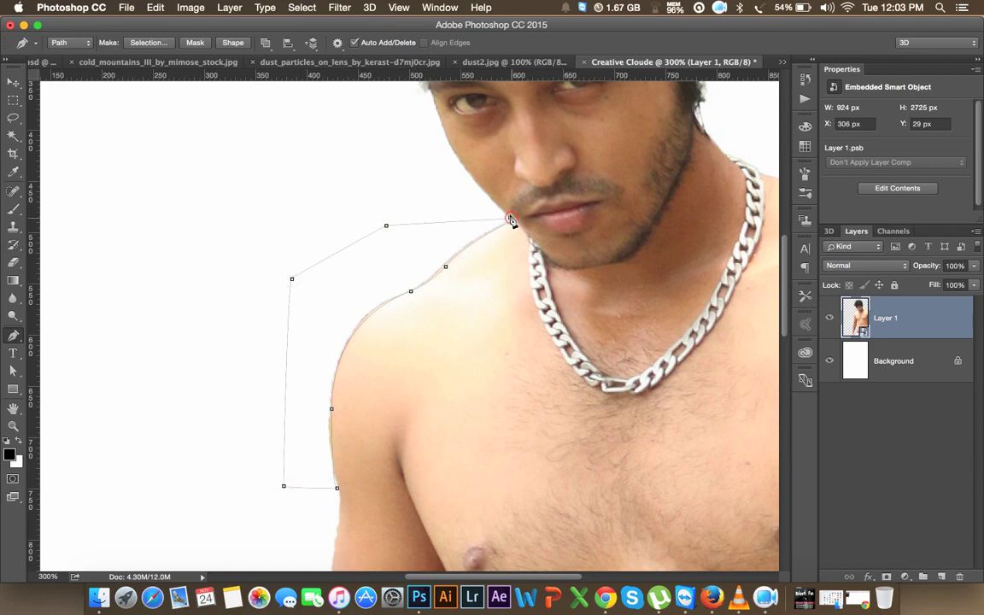
key(ctrl+c)
key(ctrl+v)
key(ctrl+Return)
key(Delete)
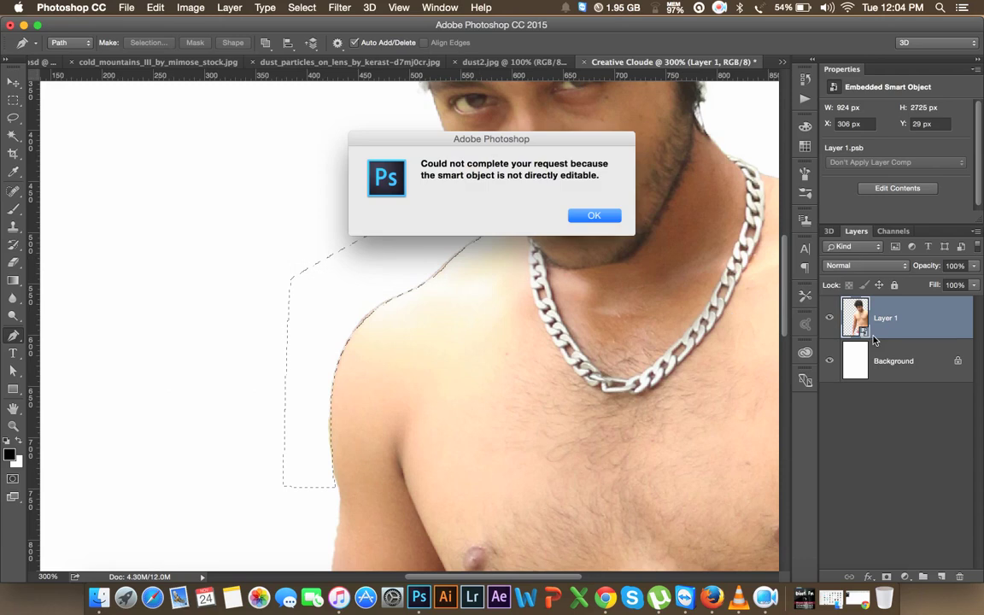
- Dismiss the smart-object error, rasterize Layer 1, deselect and fit the portrait in view
click(590, 216)
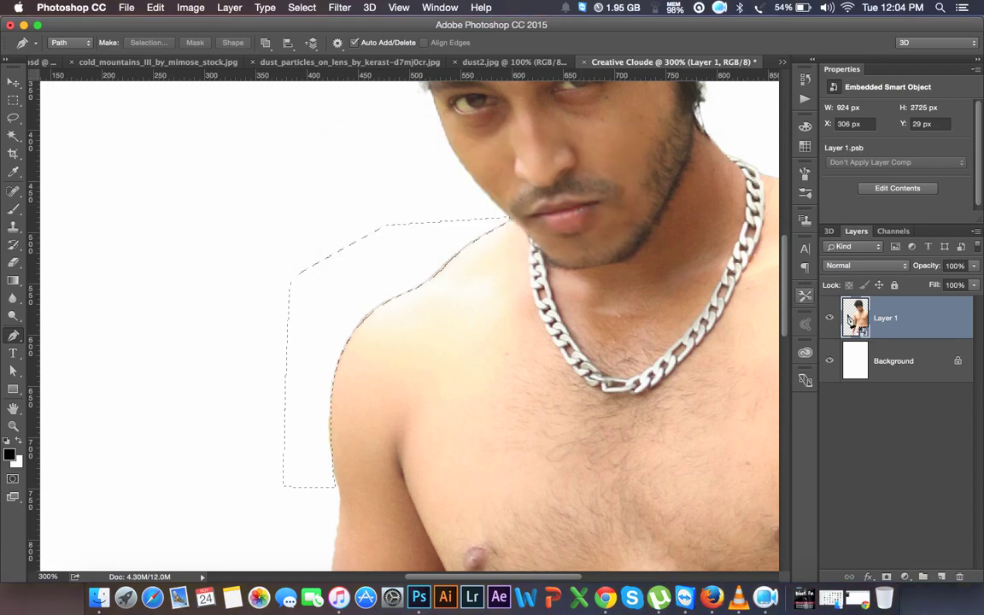
right_click(927, 317)
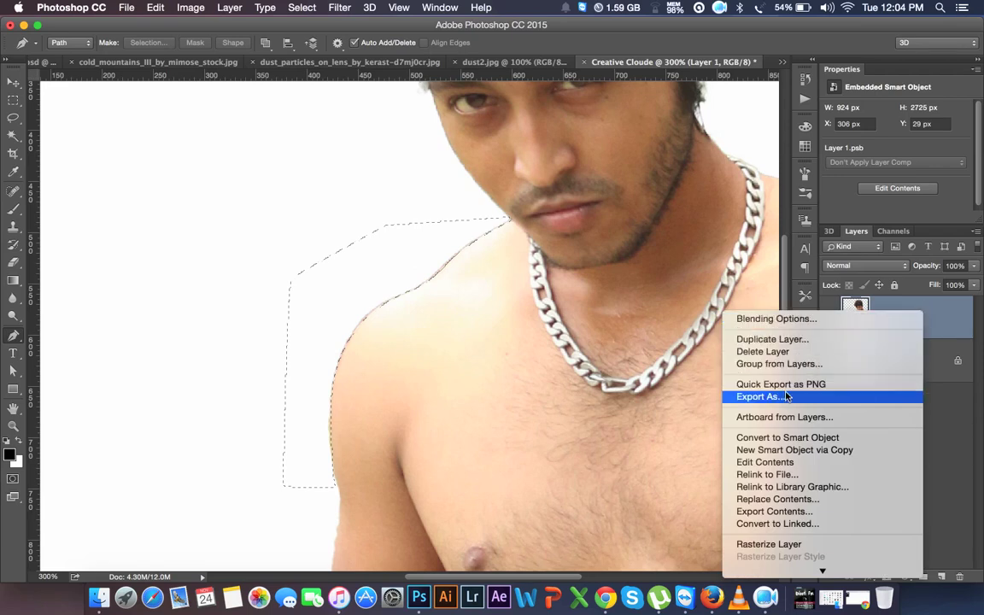
click(769, 544)
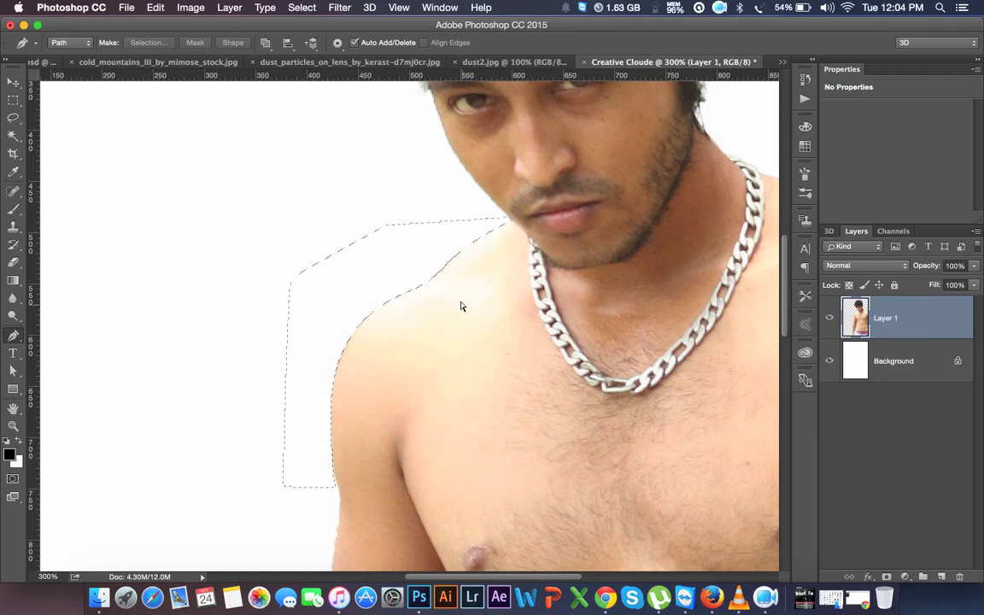
key(super+d)
key(super+0)
key(super+minus)
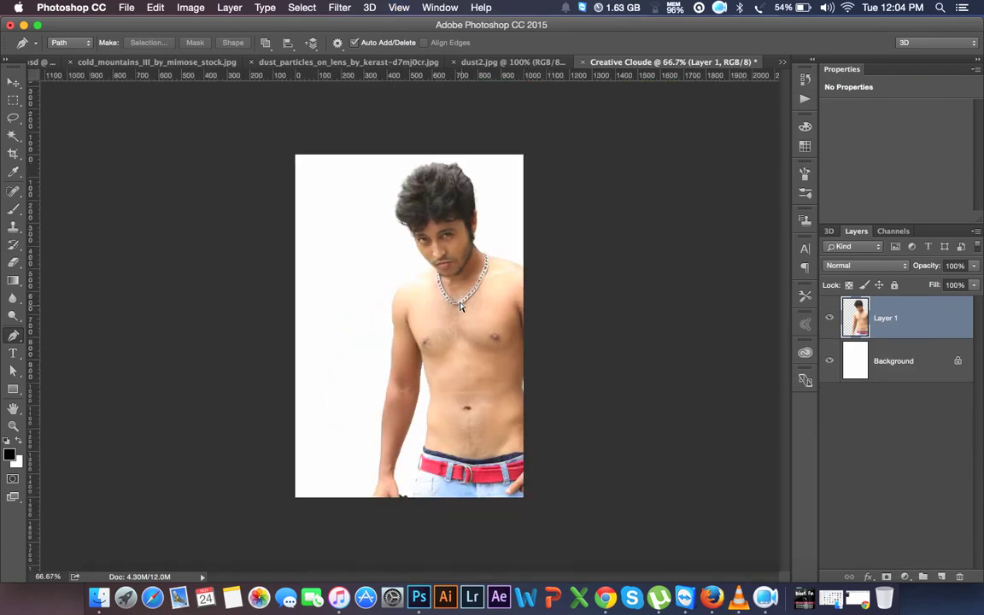
click(25, 80)
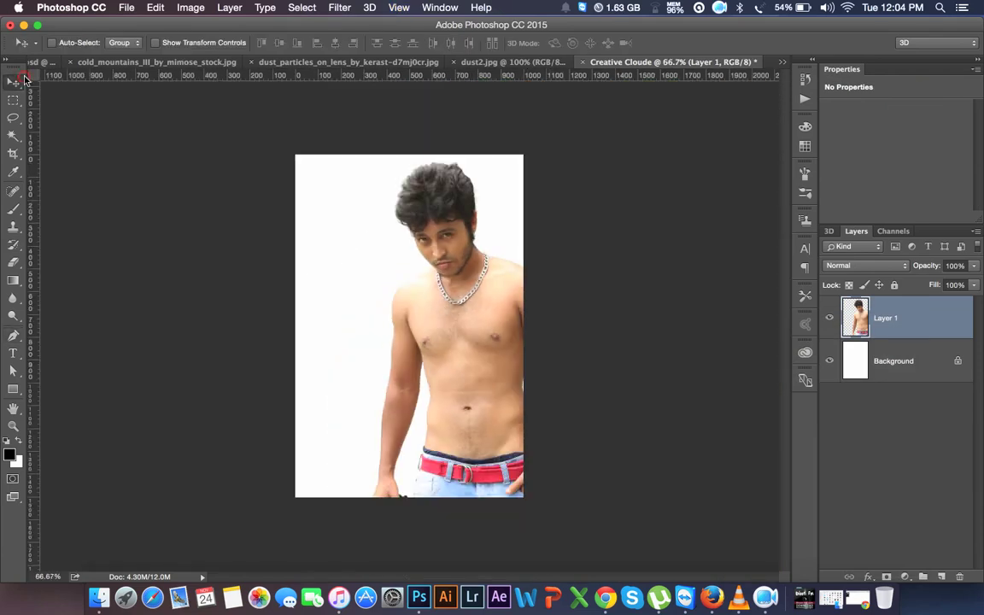
- Try moving the cold_mountains photo and dismiss the locked-layer alert
click(131, 61)
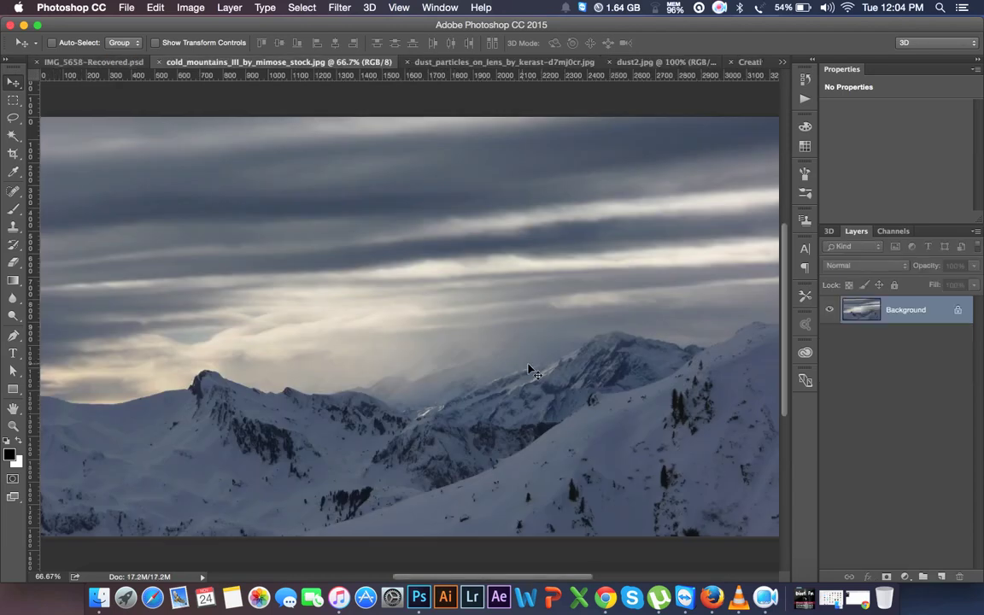
drag(535, 369, 665, 84)
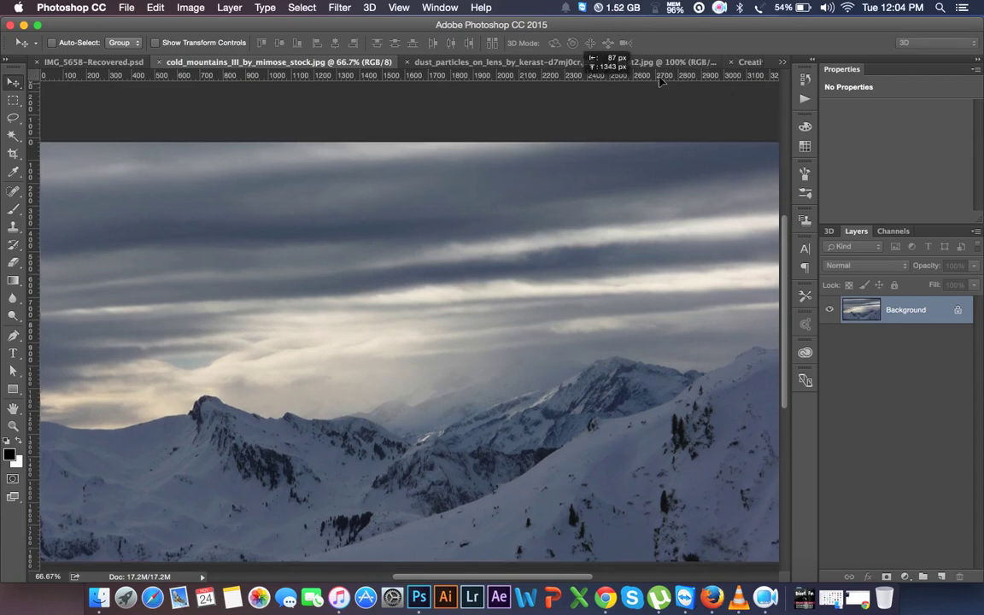
drag(666, 85, 482, 378)
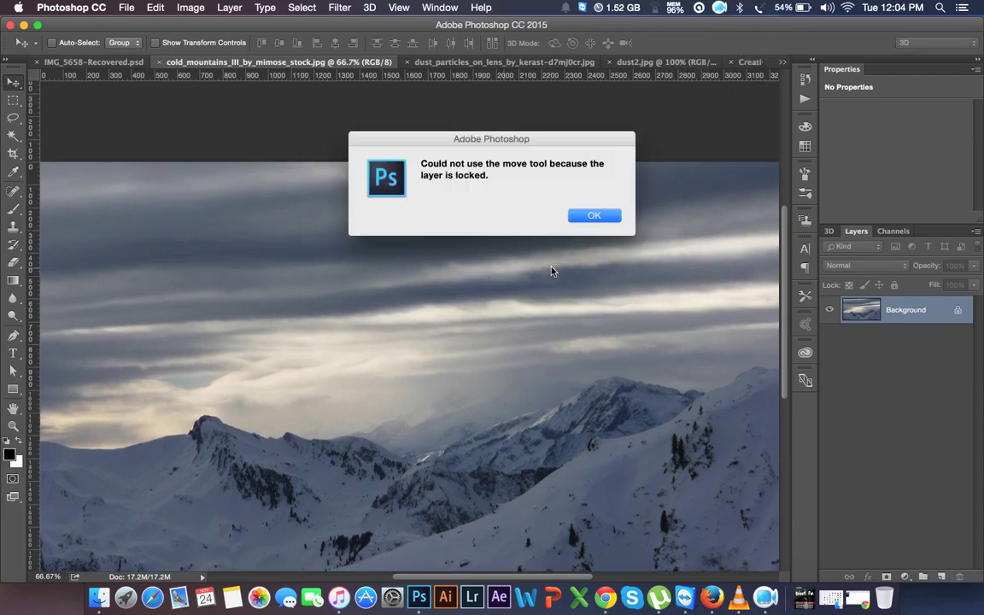
click(593, 215)
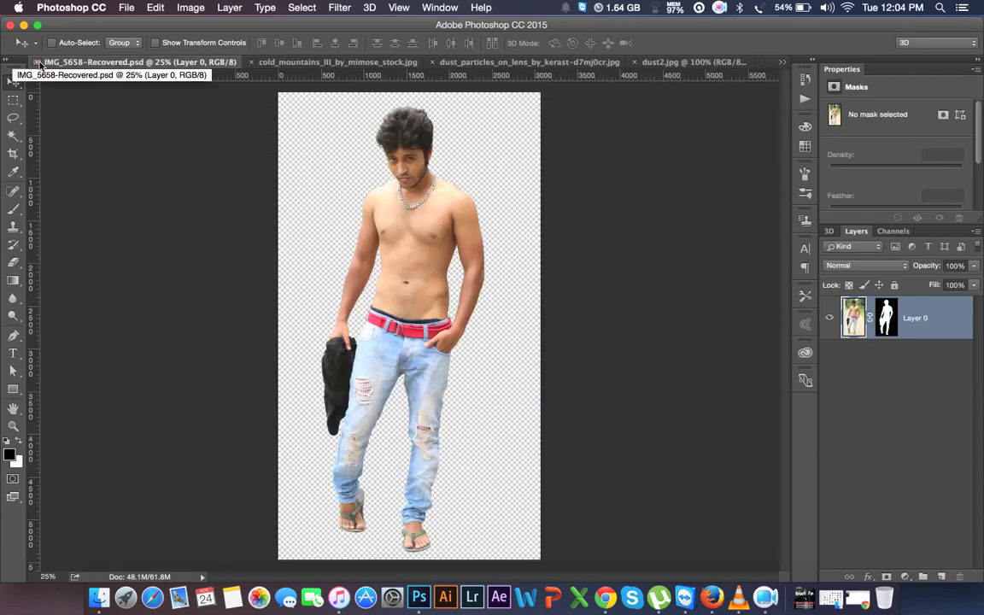
- Pull IMG_5658-Recovered.psd out of the tabs and place Creative Cloude beside cold_mountains
drag(86, 61, 293, 169)
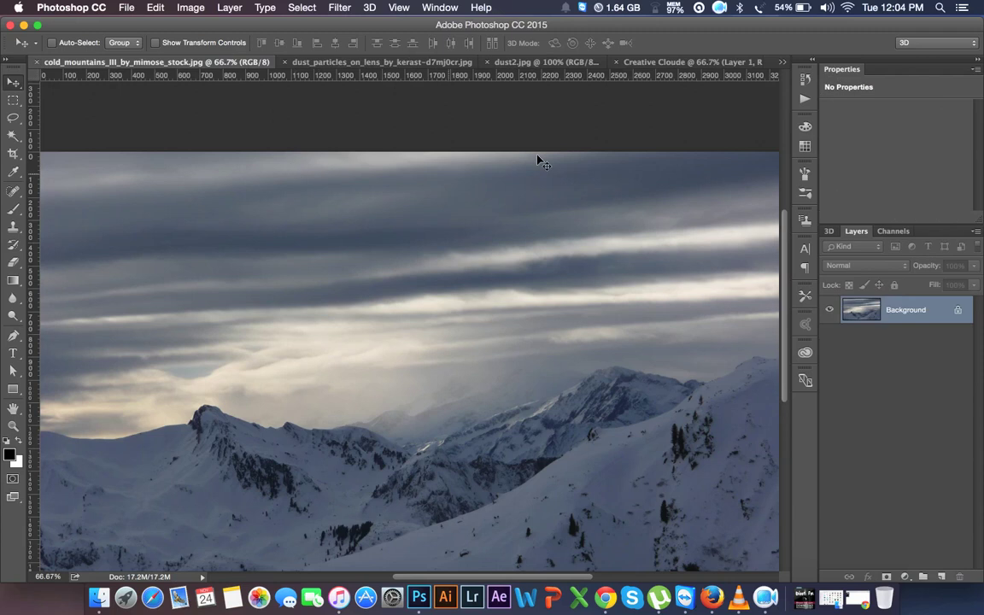
click(688, 62)
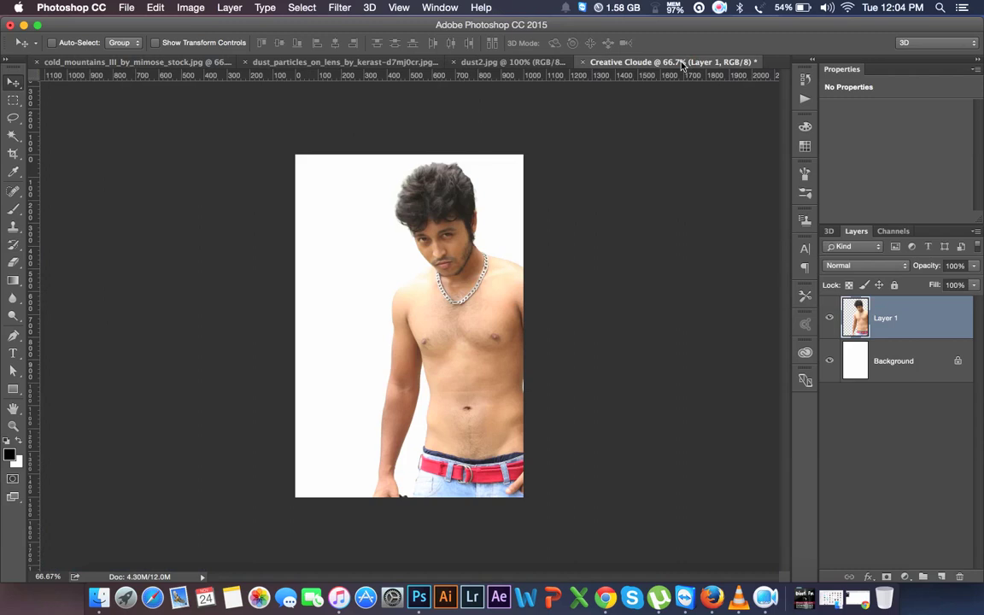
drag(649, 66, 267, 67)
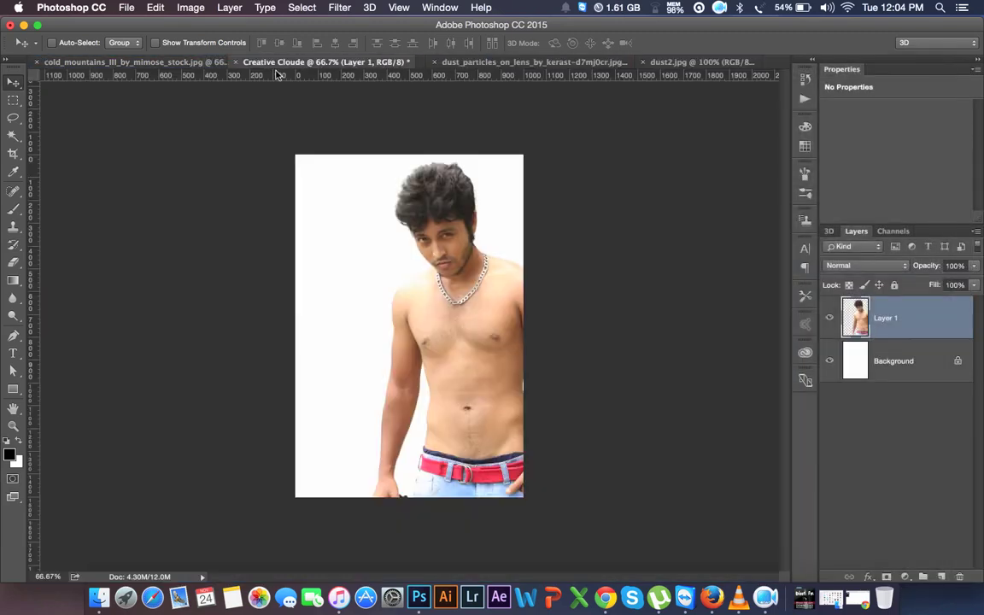
click(205, 61)
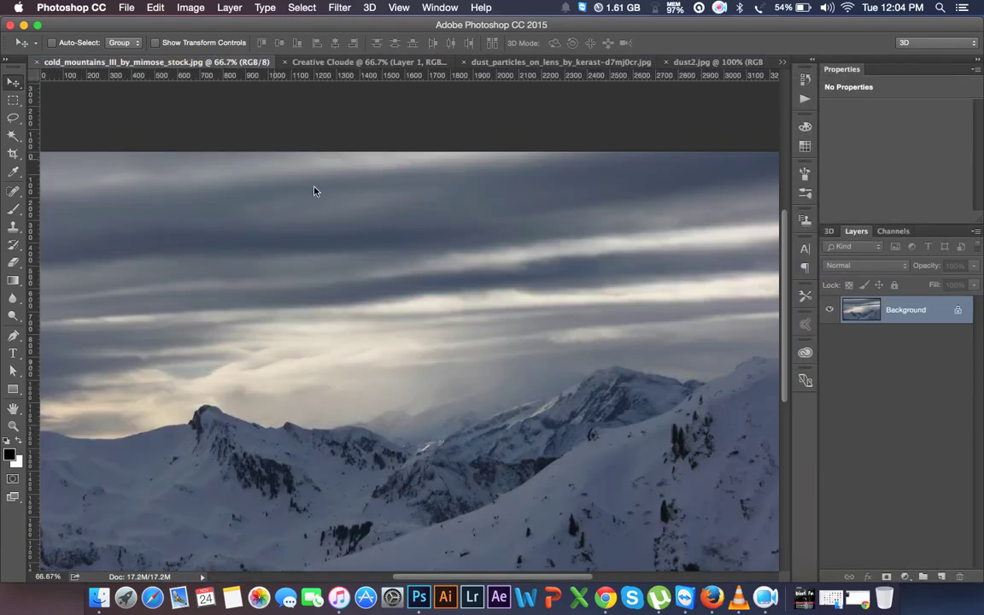
drag(325, 100, 324, 63)
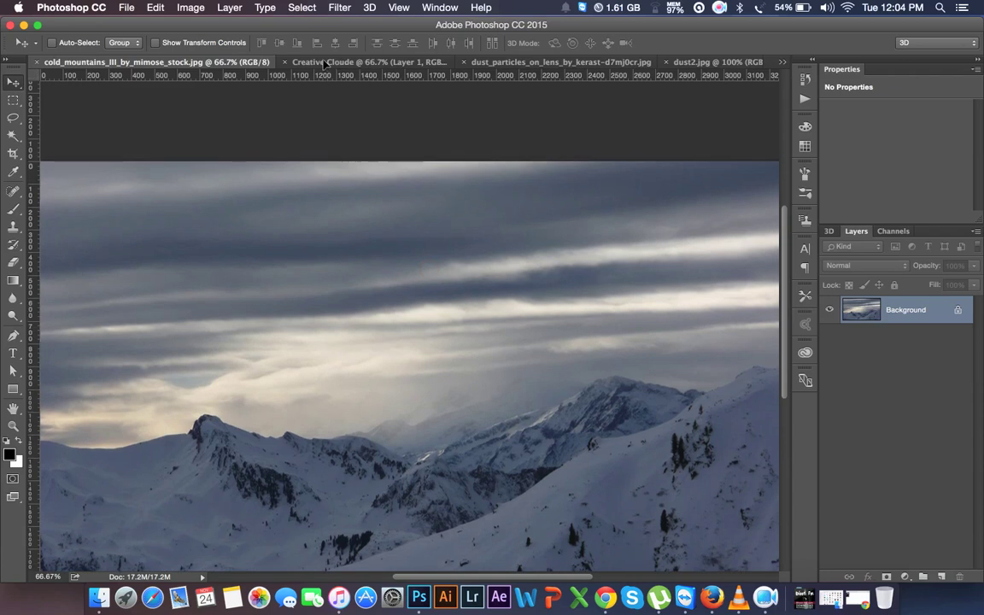
click(324, 63)
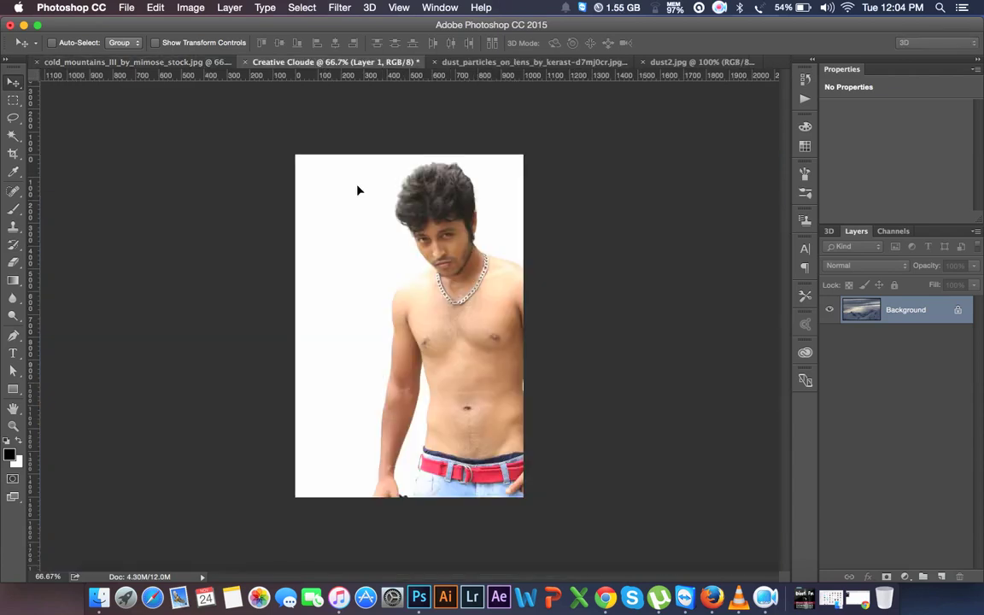
- Drop the mountain photo into Creative Cloude as a backdrop layer behind the man
drag(360, 194, 361, 196)
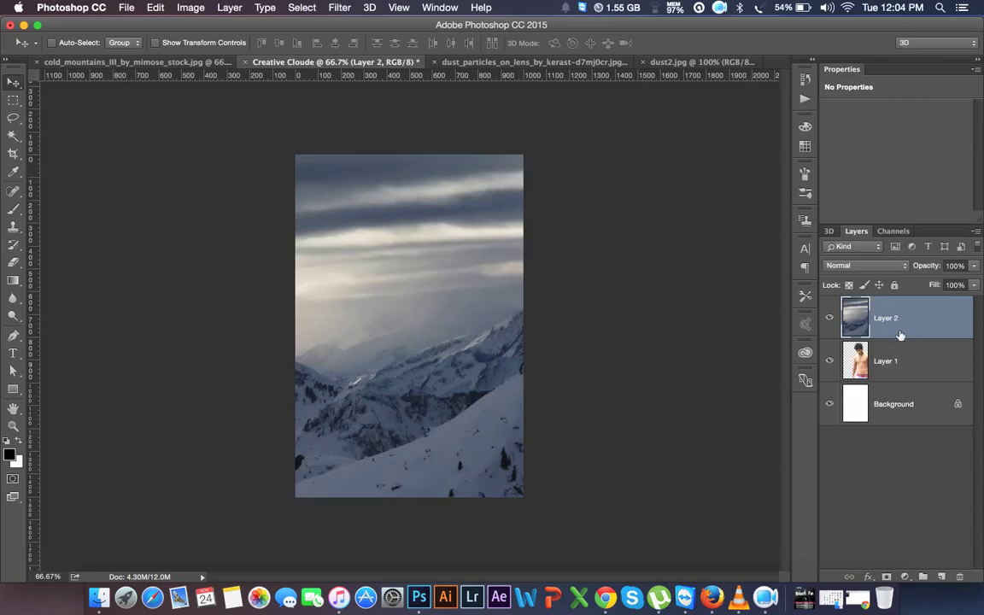
drag(817, 347, 900, 378)
drag(671, 367, 709, 369)
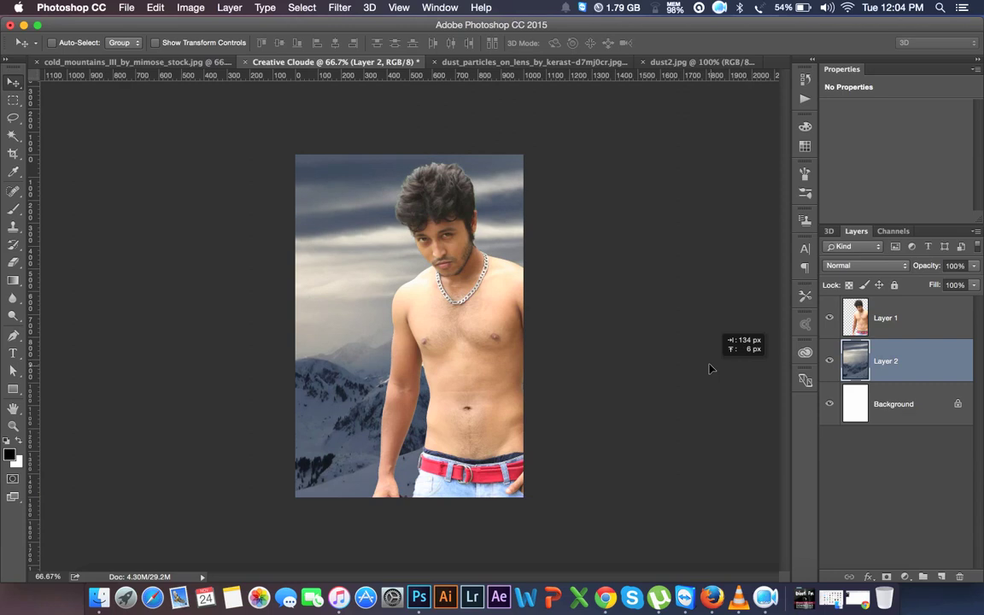
drag(709, 369, 707, 371)
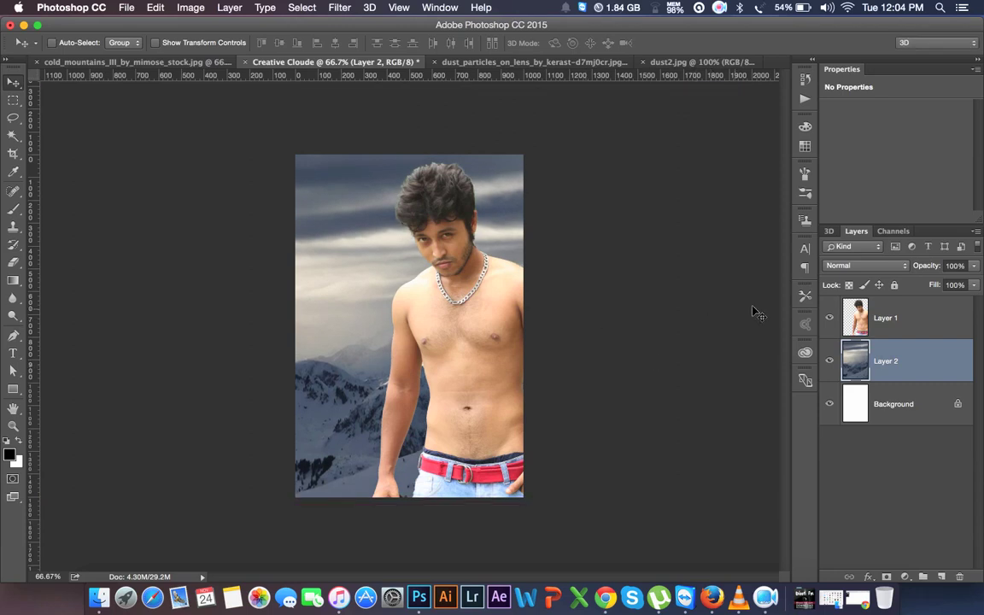
- Close the cold_mountains source, select Layer 1 and view the composite at 100%
click(85, 63)
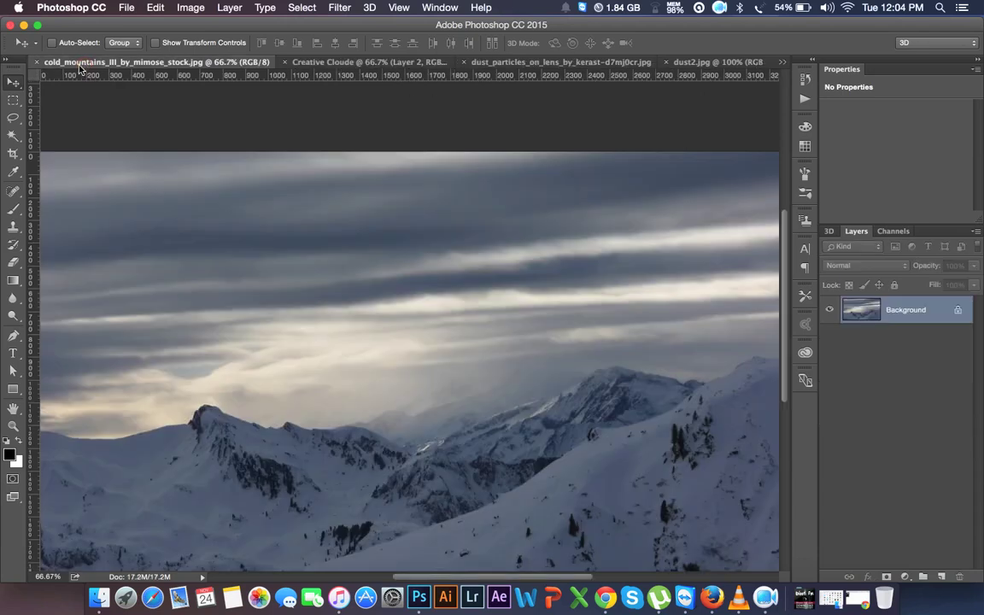
click(37, 62)
click(886, 318)
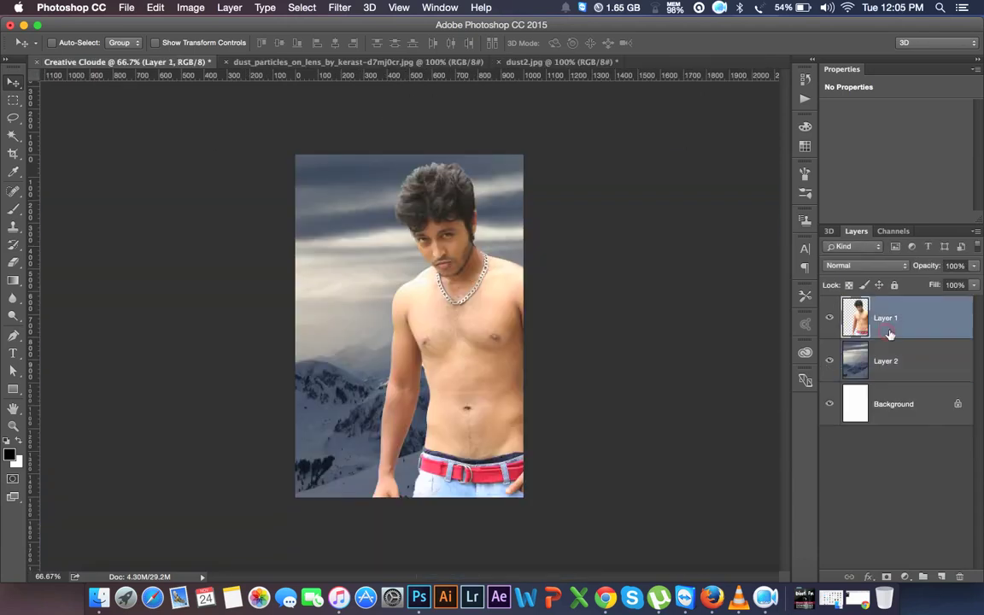
key(super+1)
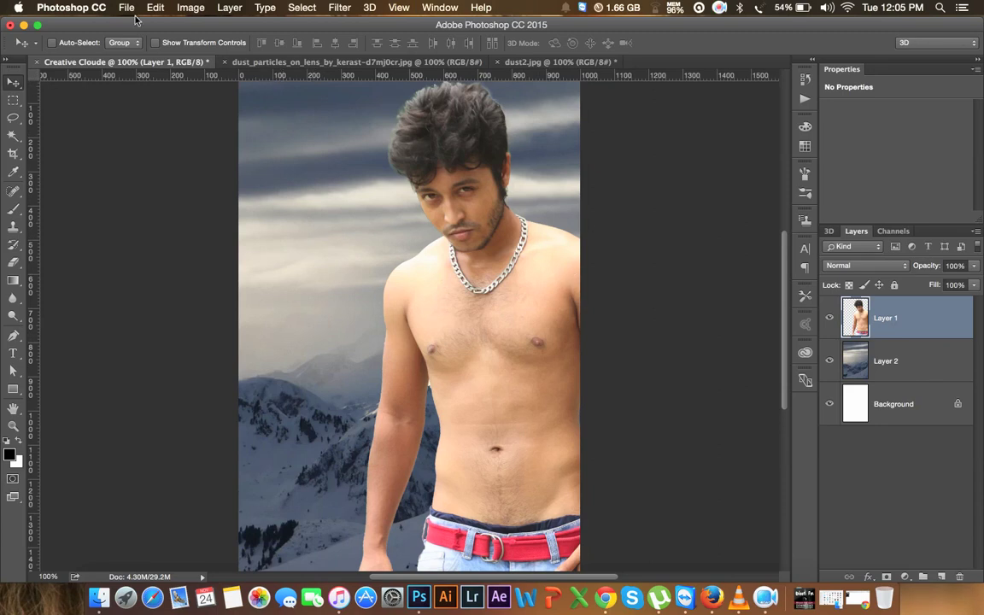
- Apply Hue/Saturation to the man's Layer 1 with Saturation lowered to -23
click(200, 9)
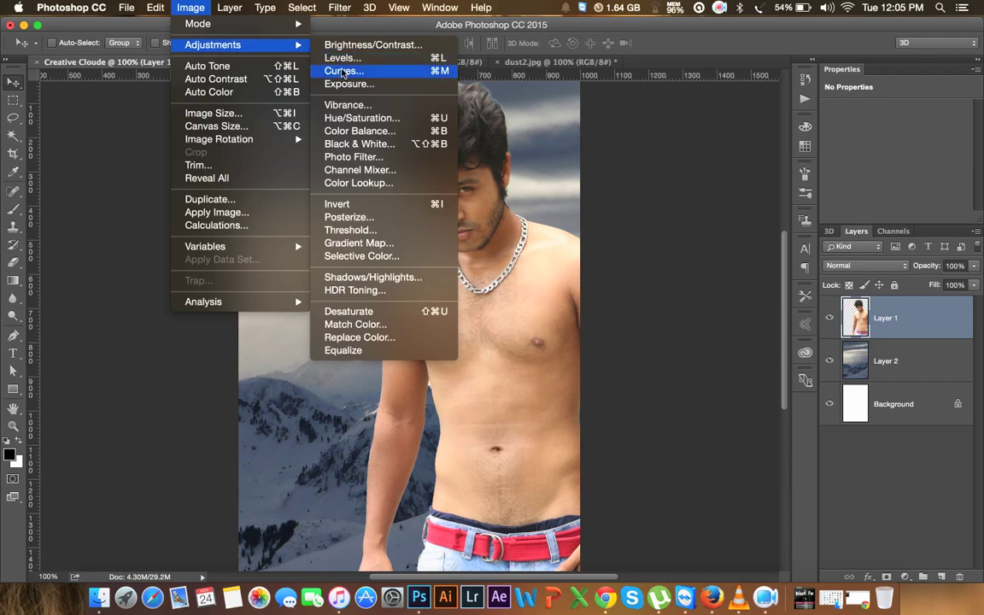
mouse_move(212, 45)
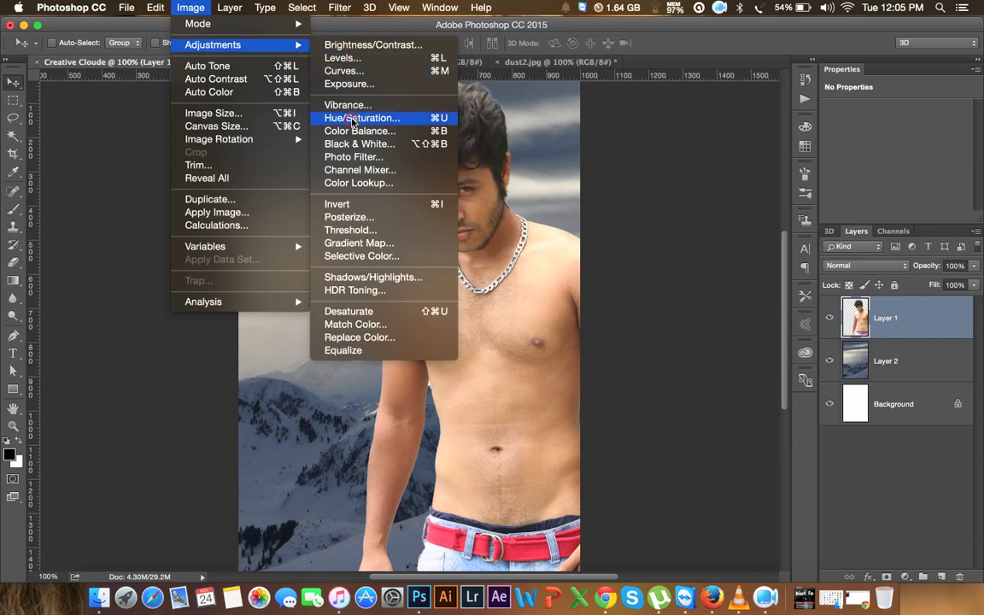
click(353, 119)
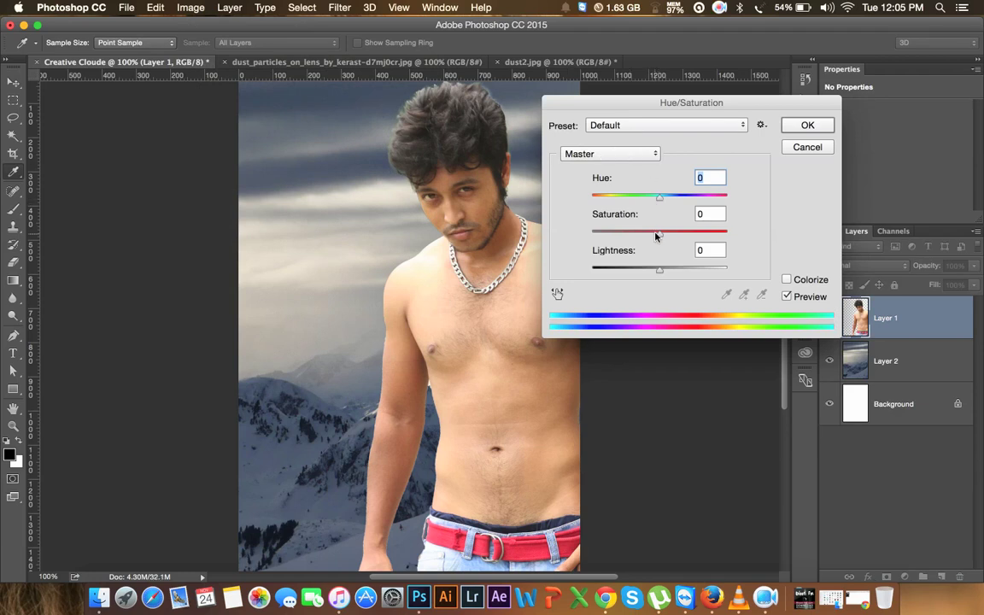
drag(656, 237, 645, 238)
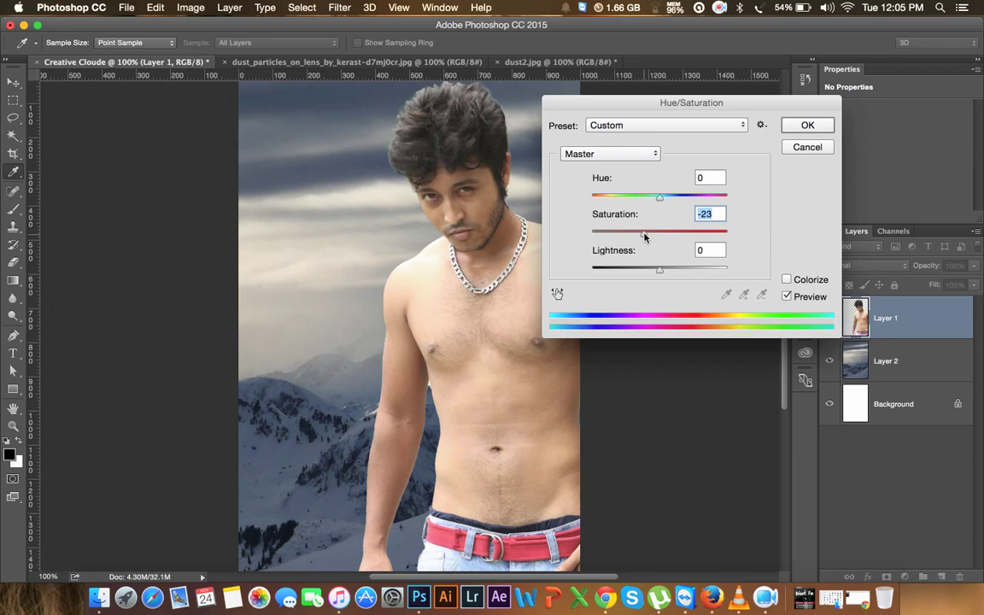
click(811, 126)
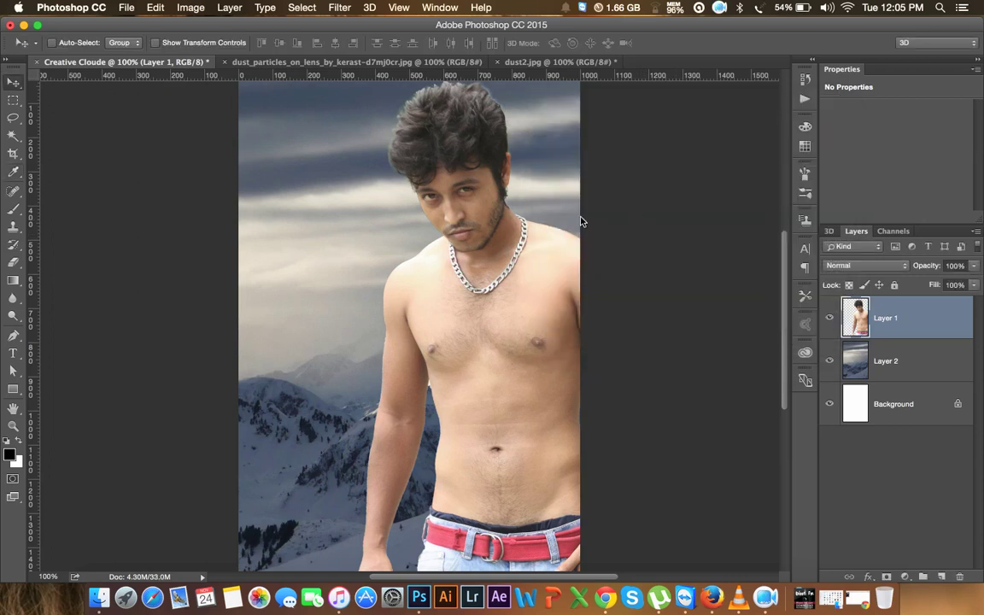
- Duplicate Layer 1 as 'Layer 1 copy' and set its blend mode to Soft Light
right_click(901, 327)
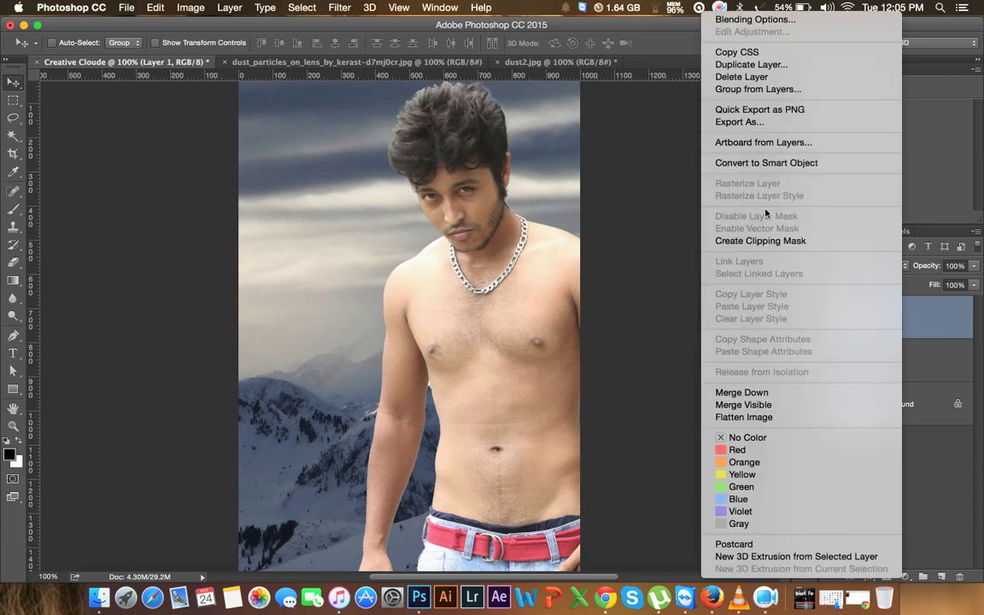
click(750, 64)
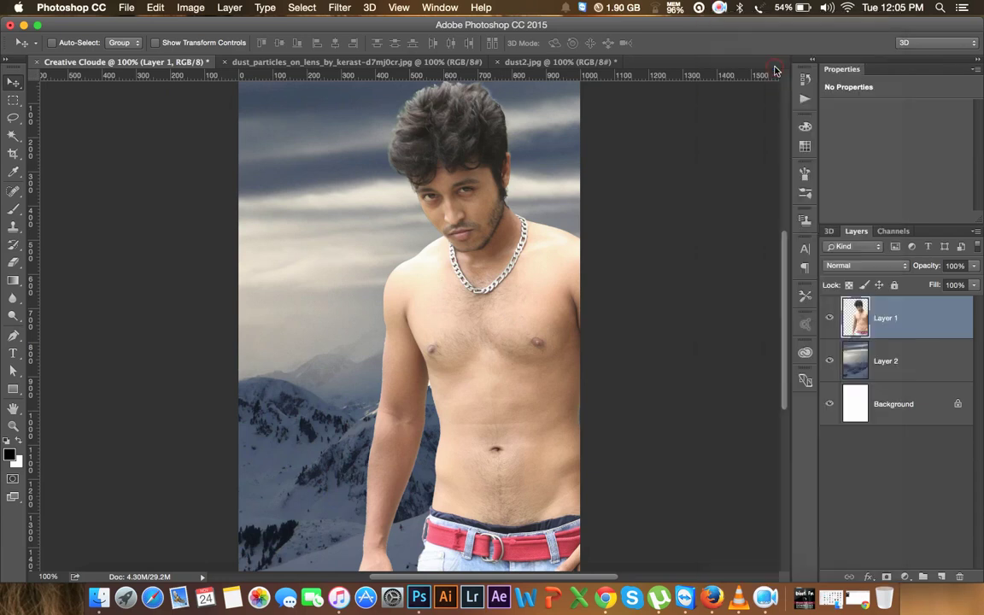
click(613, 241)
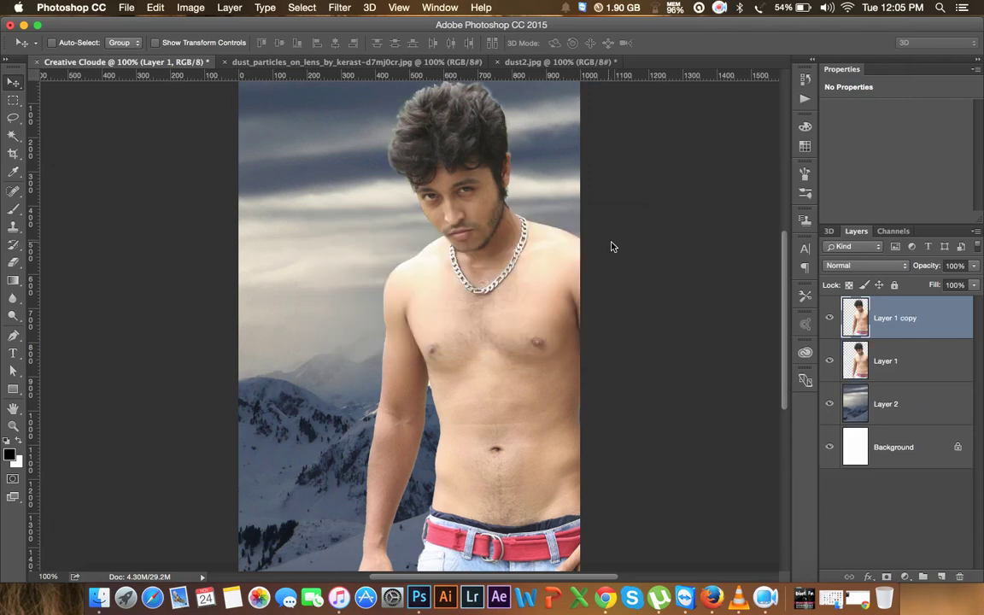
click(875, 271)
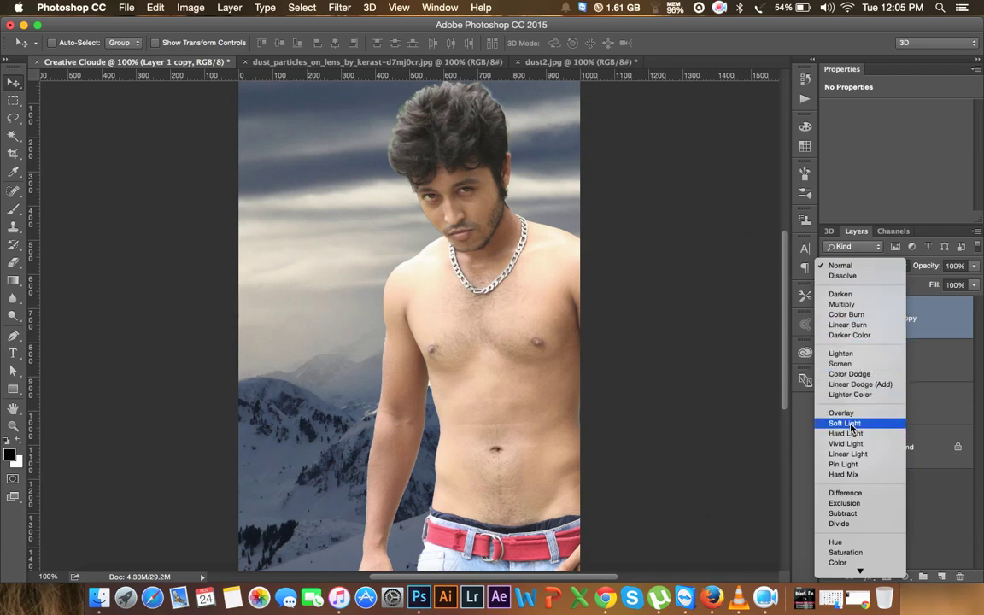
click(845, 423)
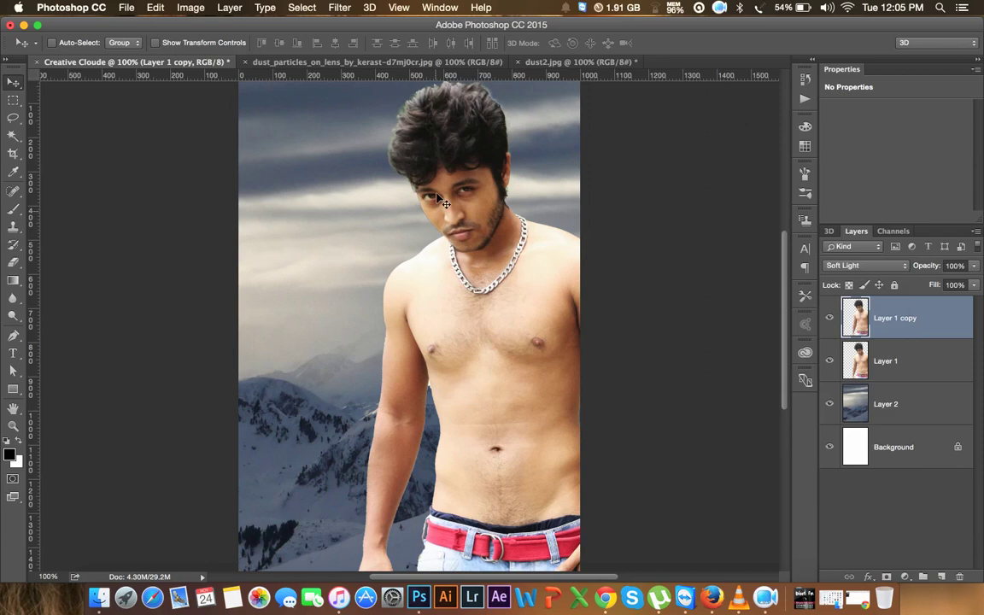
- Set the Soft Light copy's opacity to 50% after trying 30% and 80%
click(950, 265)
text(30)
key(Return)
text(80)
key(Return)
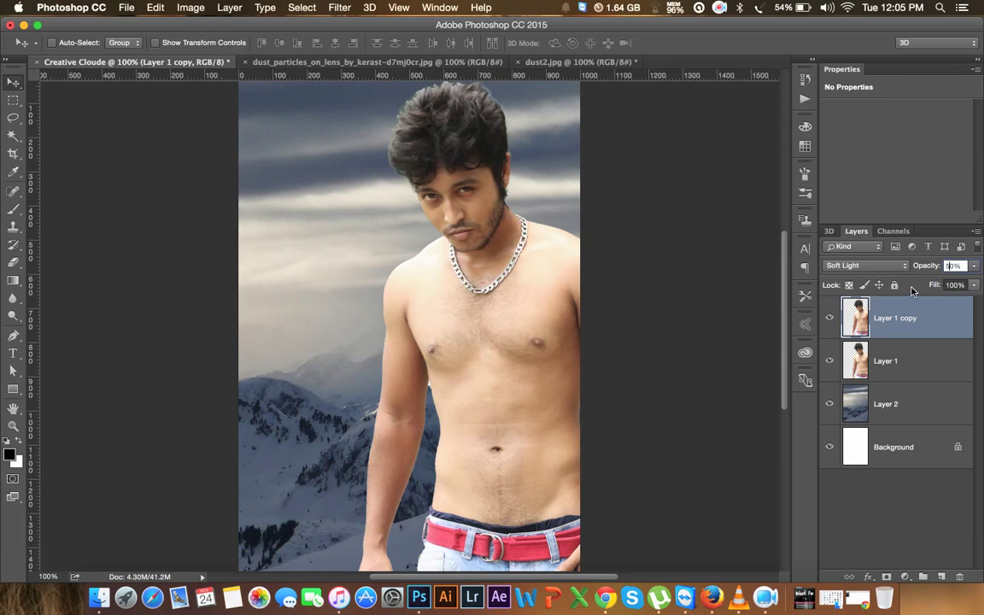
text(50)
key(Return)
- Merge Layer 1 copy and Layer 1 into a single layer
shift+click(912, 354)
right_click(910, 354)
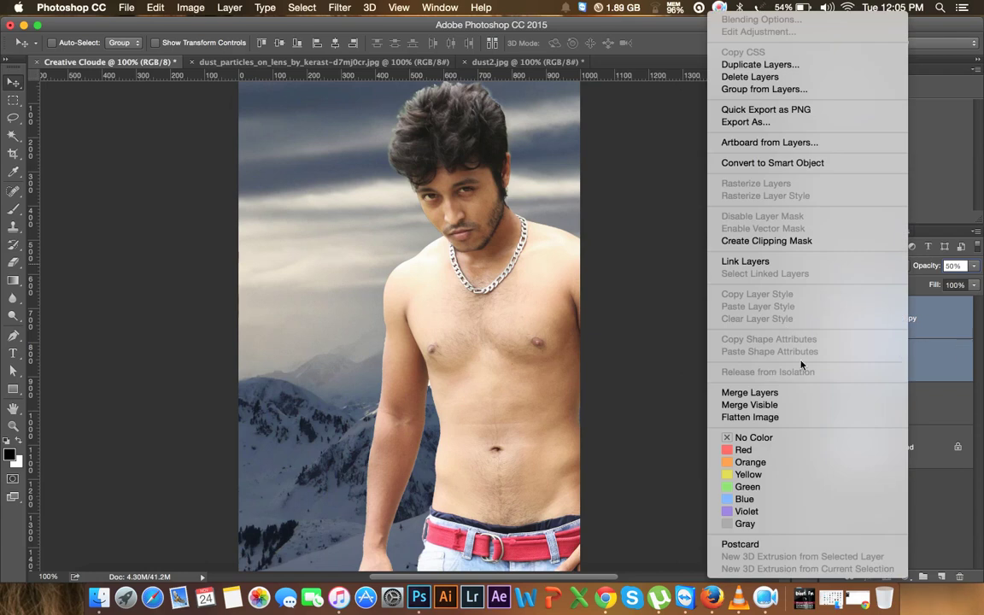
click(773, 392)
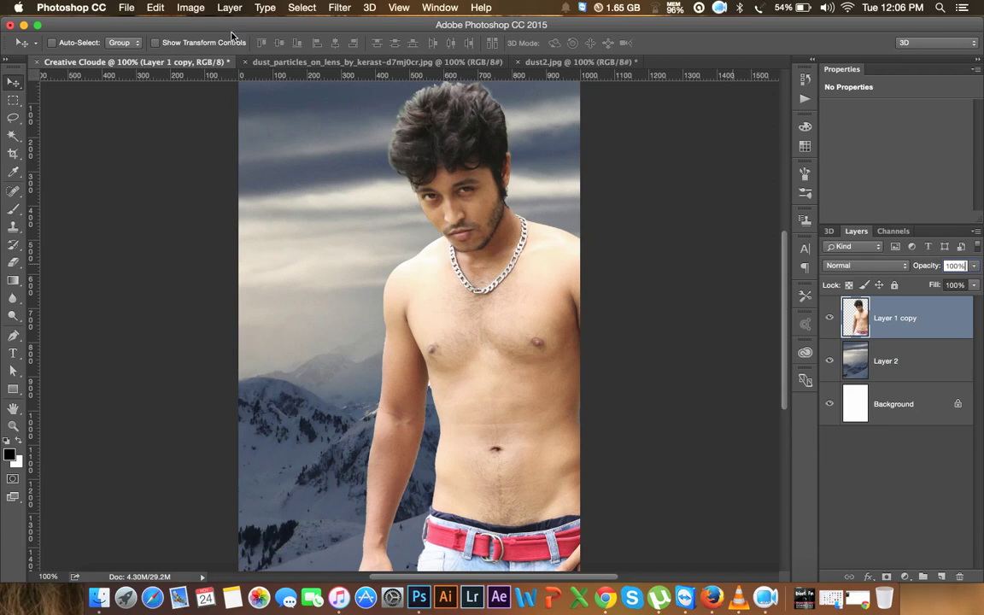
- Apply Shadows/Highlights to Layer 1 copy with Shadows Amount at 35%
click(186, 10)
mouse_move(212, 45)
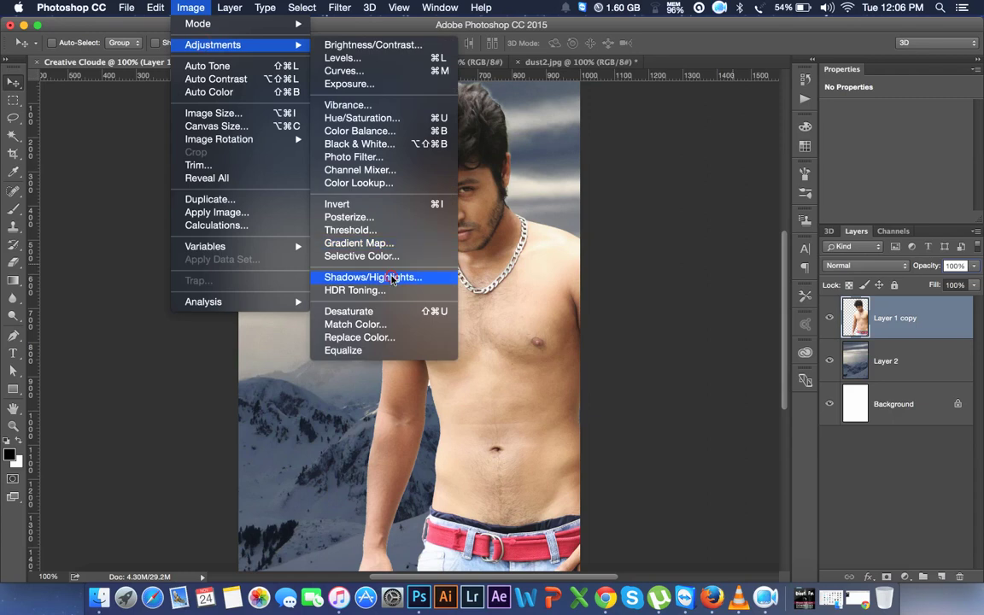
click(392, 278)
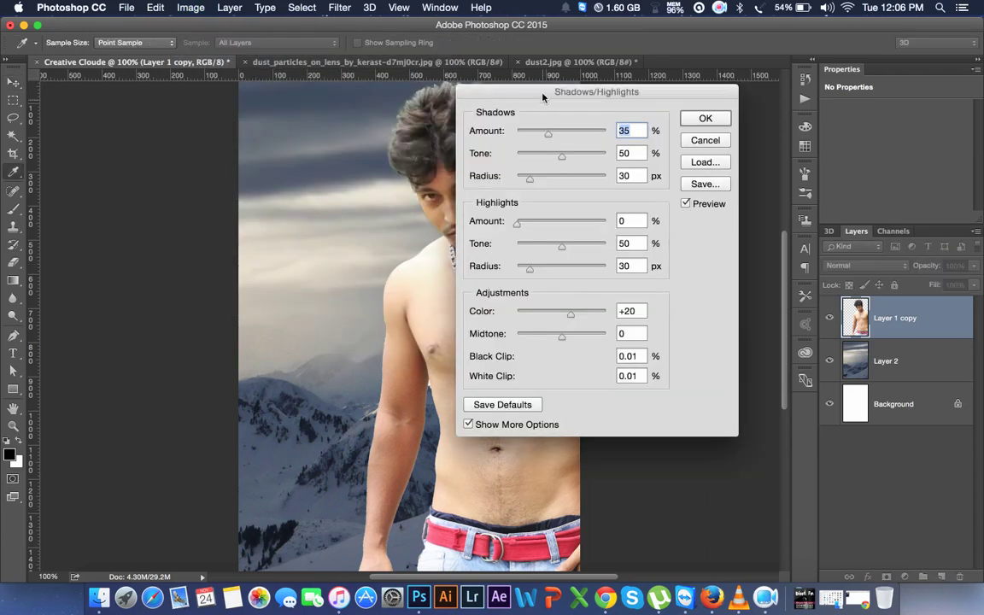
drag(542, 97, 687, 105)
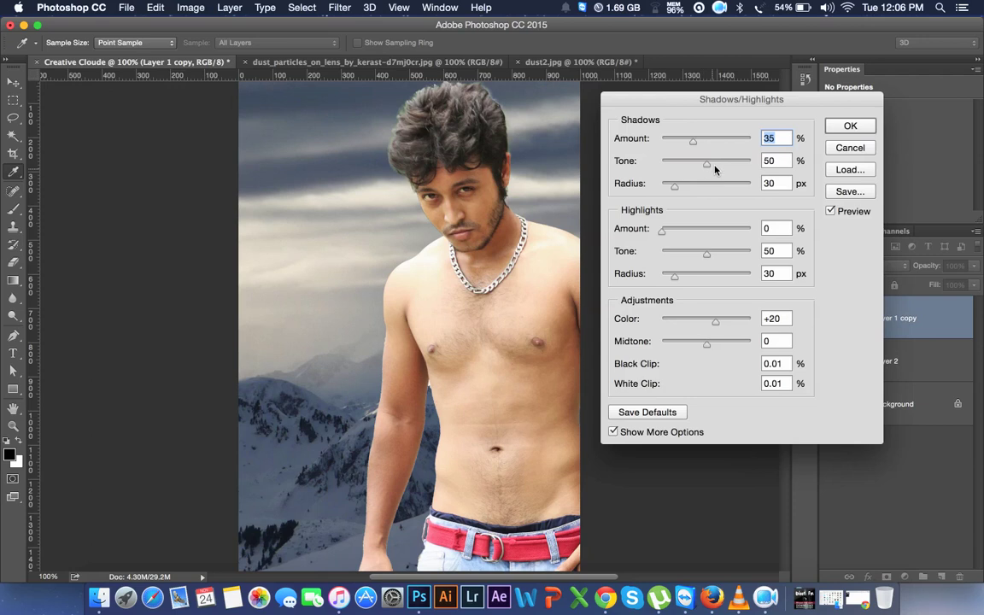
click(851, 126)
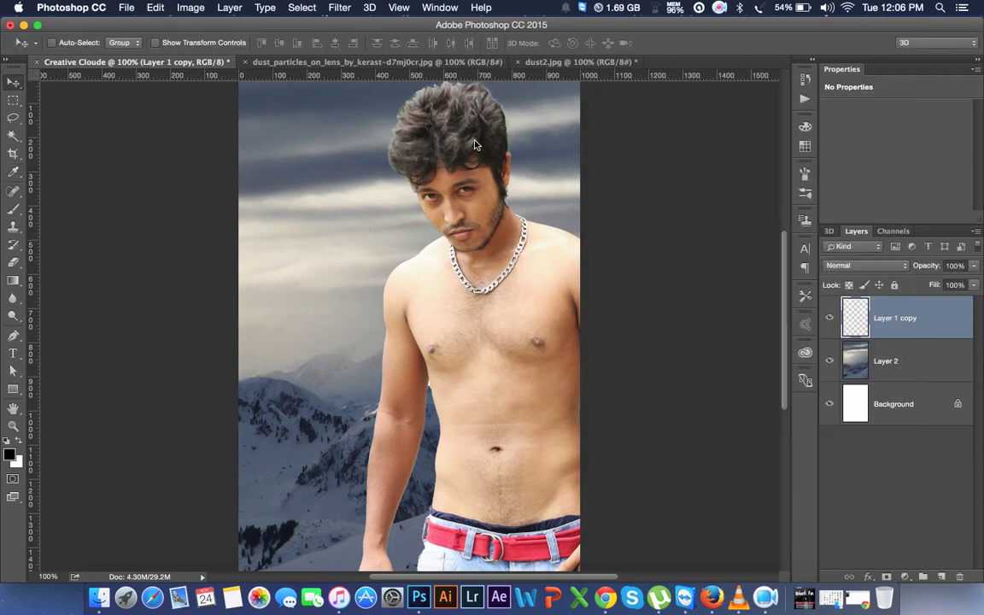
click(179, 8)
mouse_move(212, 44)
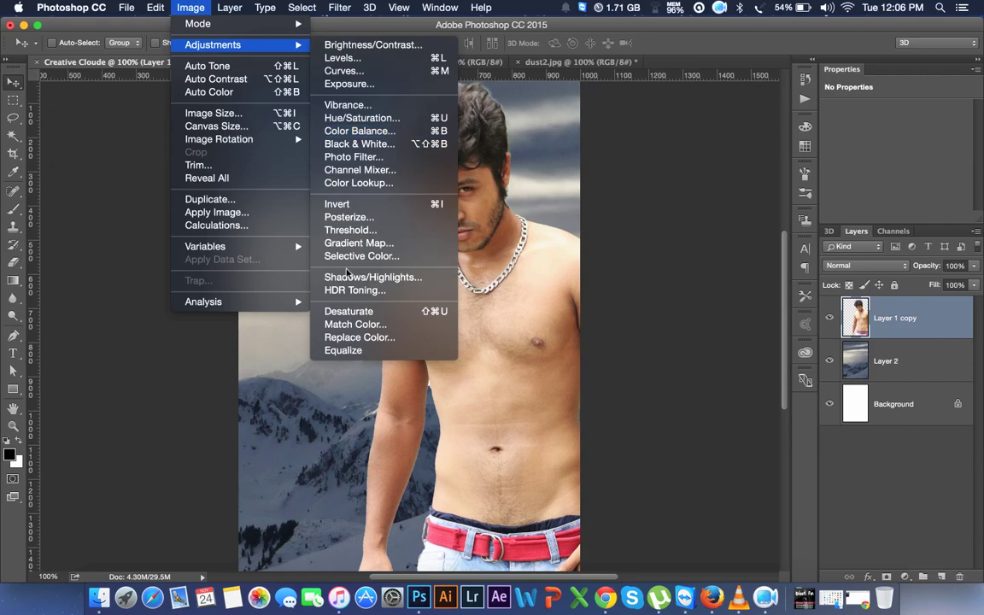
- In Selective Color, nudge Reds black down, then add cyan and set yellow -15 in Yellows
click(354, 256)
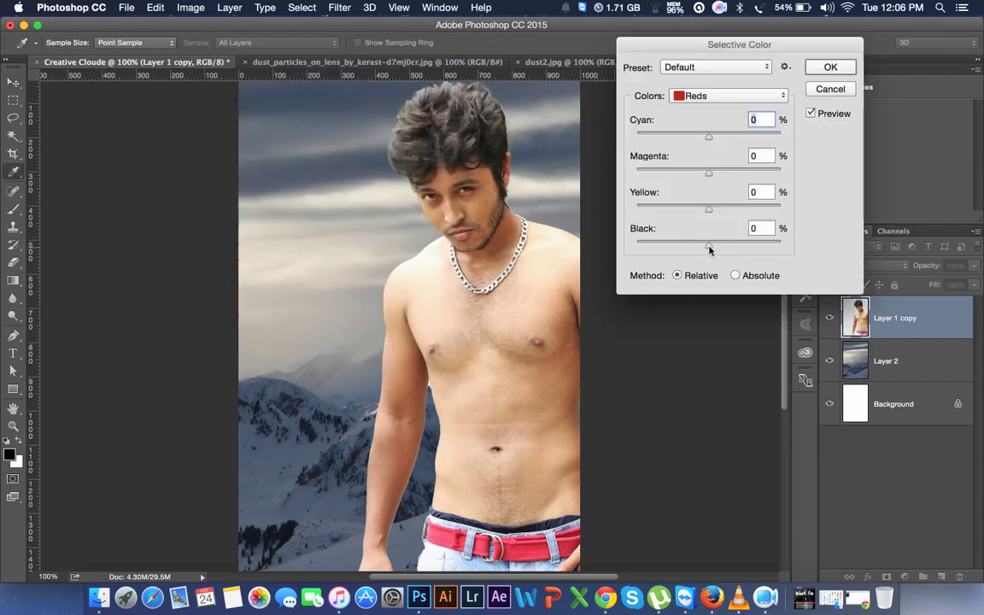
drag(709, 250, 688, 249)
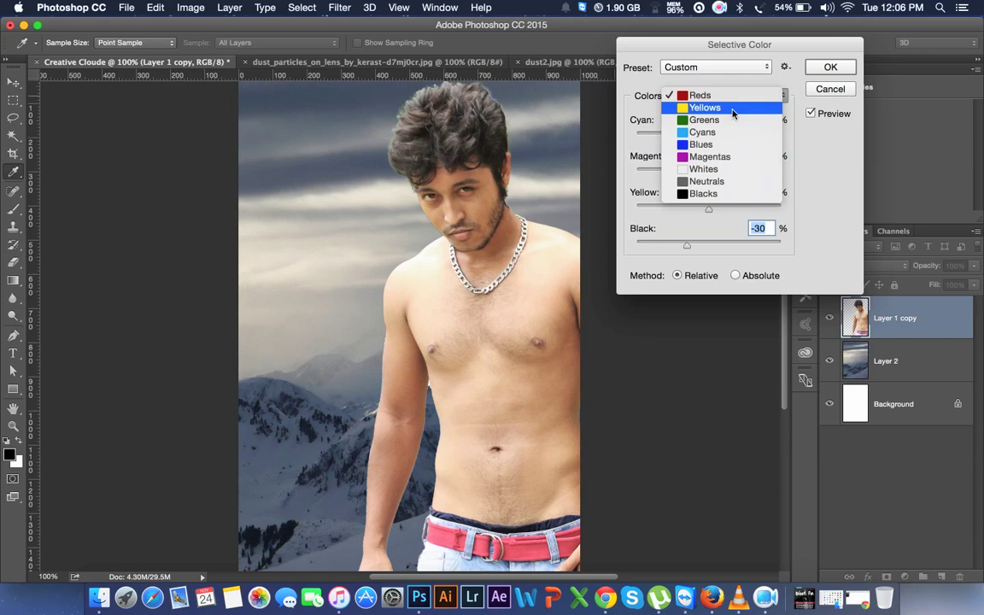
click(732, 107)
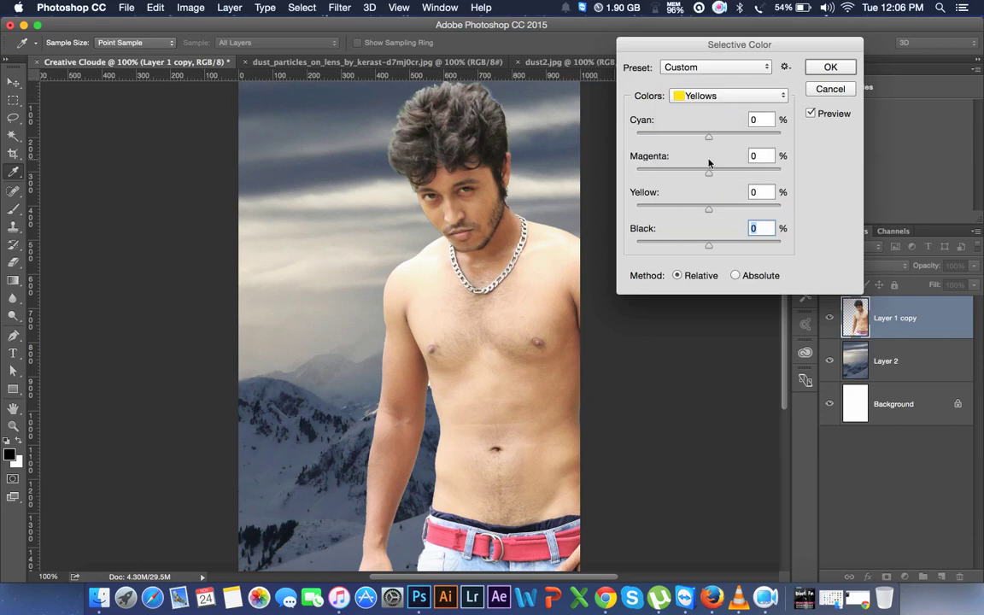
mouse_move(708, 139)
mouse_down()
mouse_move(693, 136)
mouse_move(732, 141)
mouse_move(734, 175)
mouse_move(743, 178)
mouse_up()
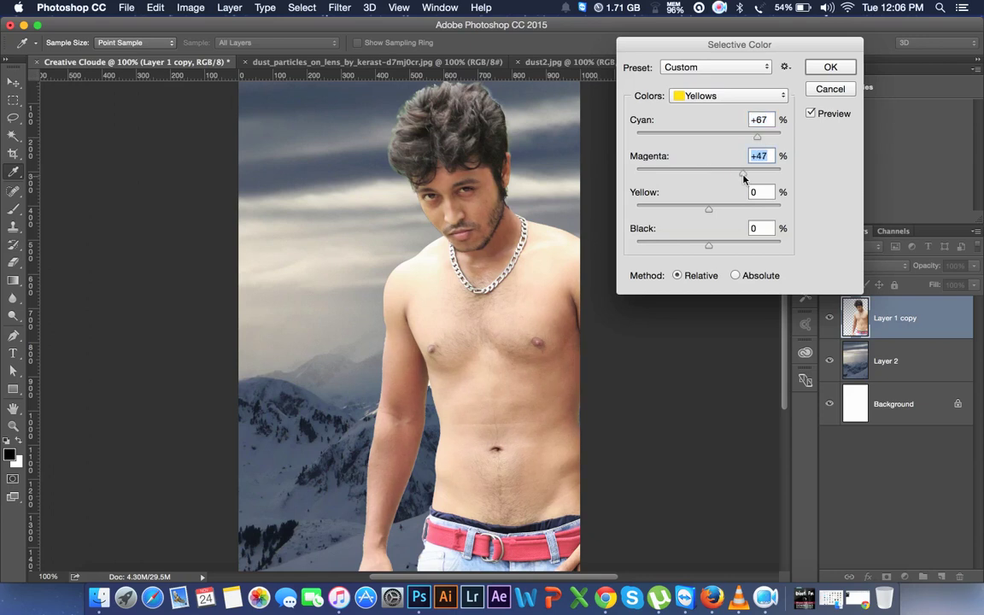
mouse_move(708, 210)
mouse_down()
mouse_move(693, 211)
mouse_move(721, 211)
mouse_move(710, 211)
mouse_up()
drag(742, 172, 723, 173)
mouse_move(708, 213)
mouse_down()
mouse_move(700, 211)
mouse_move(723, 246)
mouse_up()
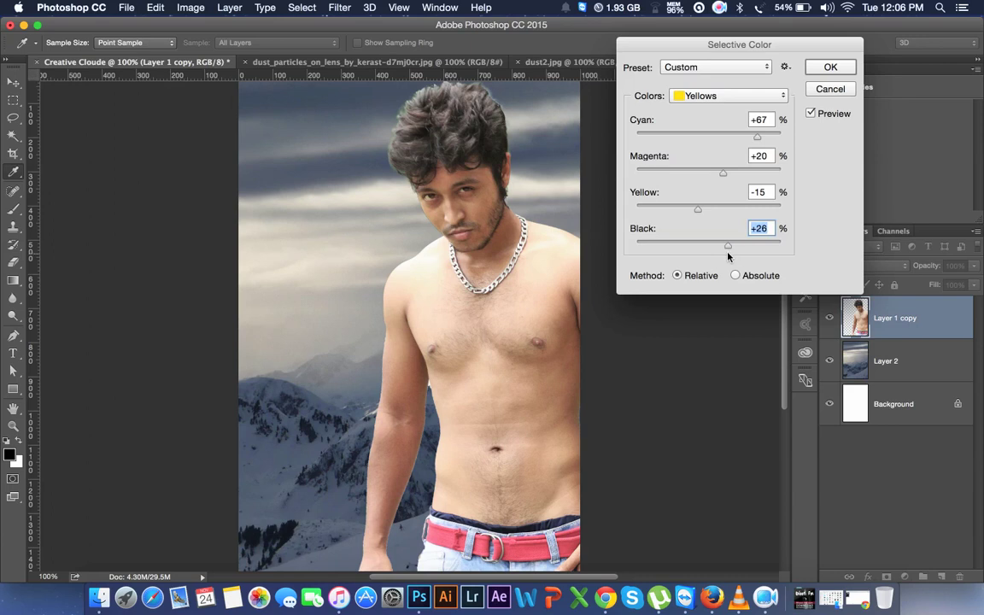
drag(756, 136, 775, 144)
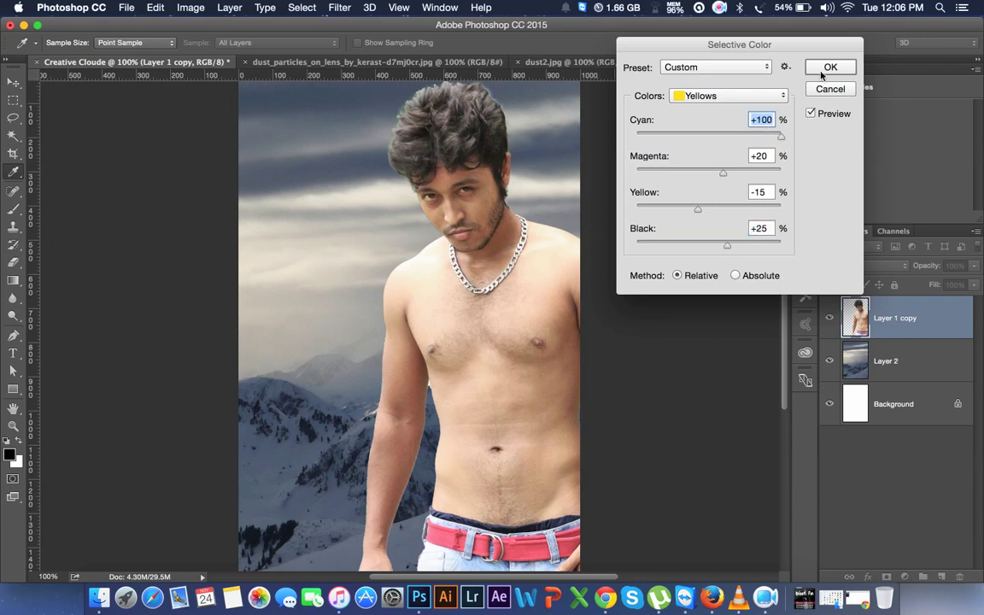
- Set the Reds to Cyan +28 and Magenta 0, then apply Selective Color
click(754, 96)
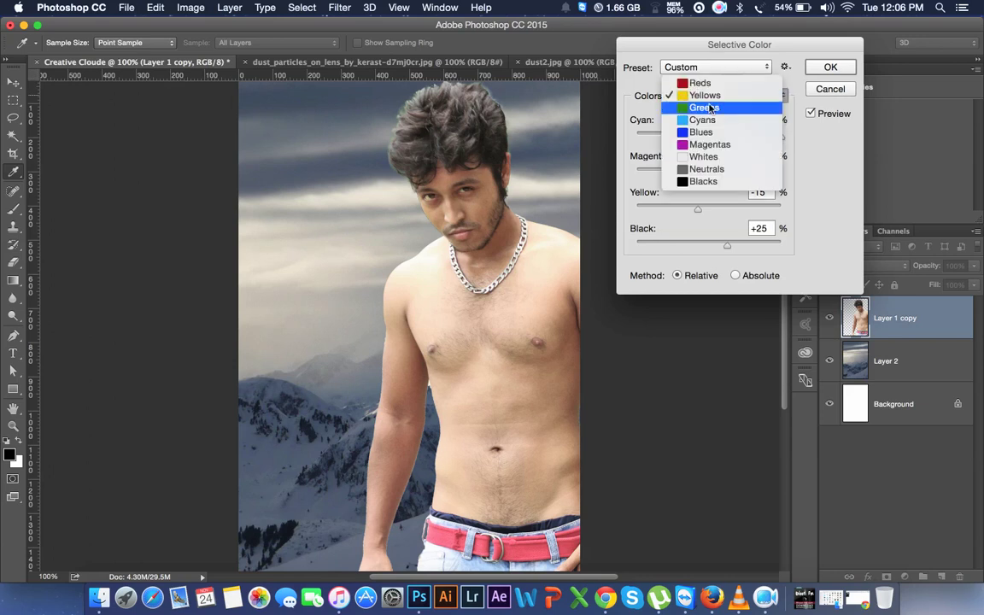
click(710, 84)
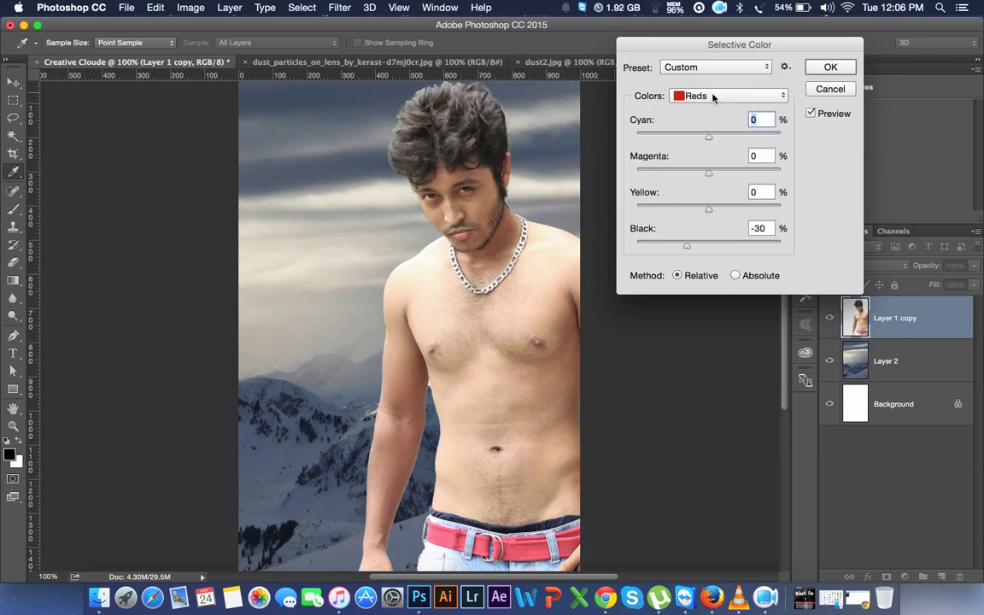
drag(709, 137, 730, 144)
mouse_move(708, 174)
mouse_down()
mouse_move(696, 176)
mouse_move(726, 183)
mouse_move(719, 179)
mouse_move(692, 213)
mouse_move(703, 253)
mouse_up()
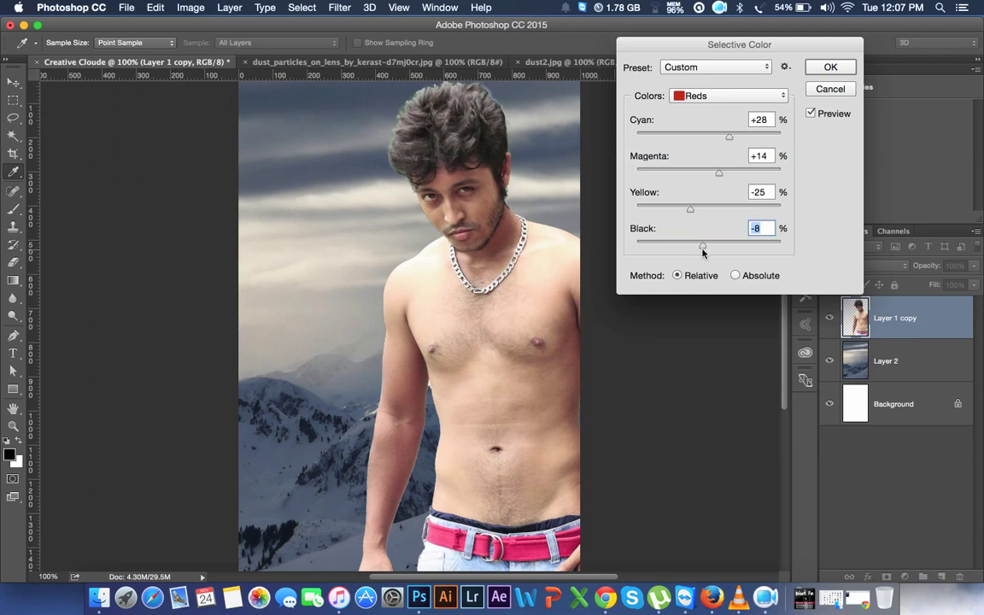
drag(716, 174, 709, 176)
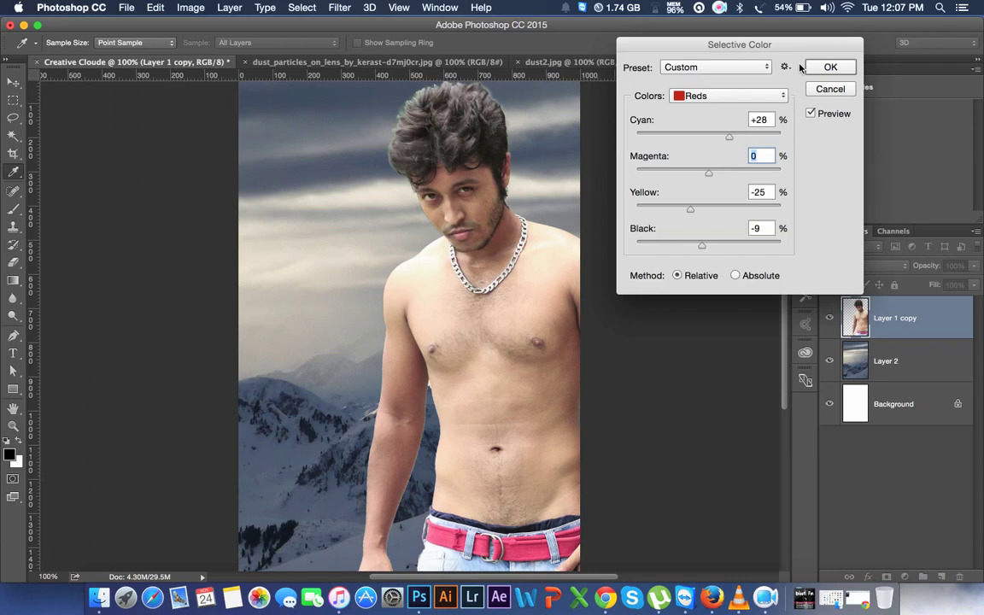
click(829, 66)
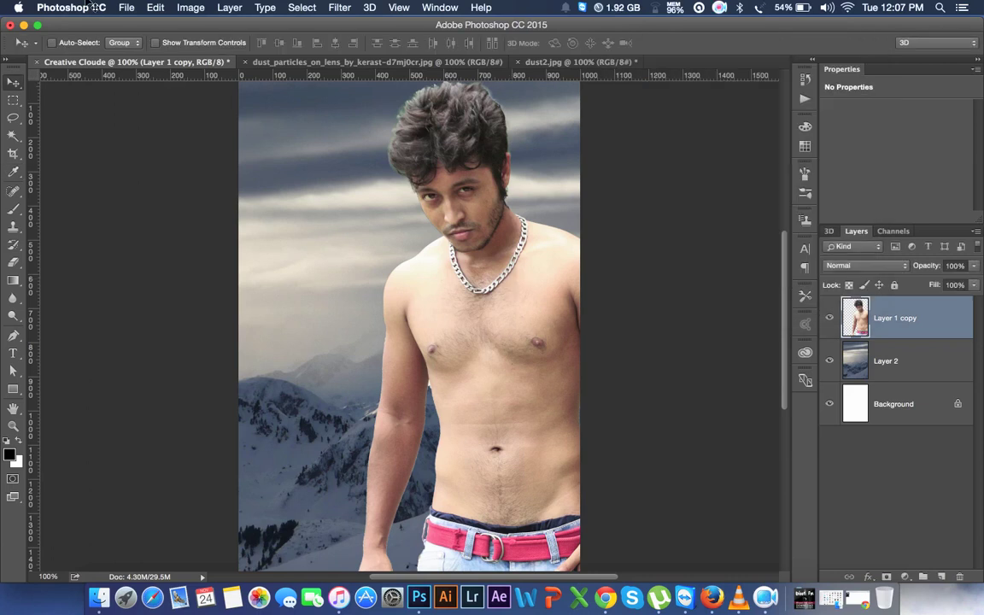
- In Color Balance, push the midtones toward blue with a slight cyan tint
click(190, 7)
mouse_move(213, 44)
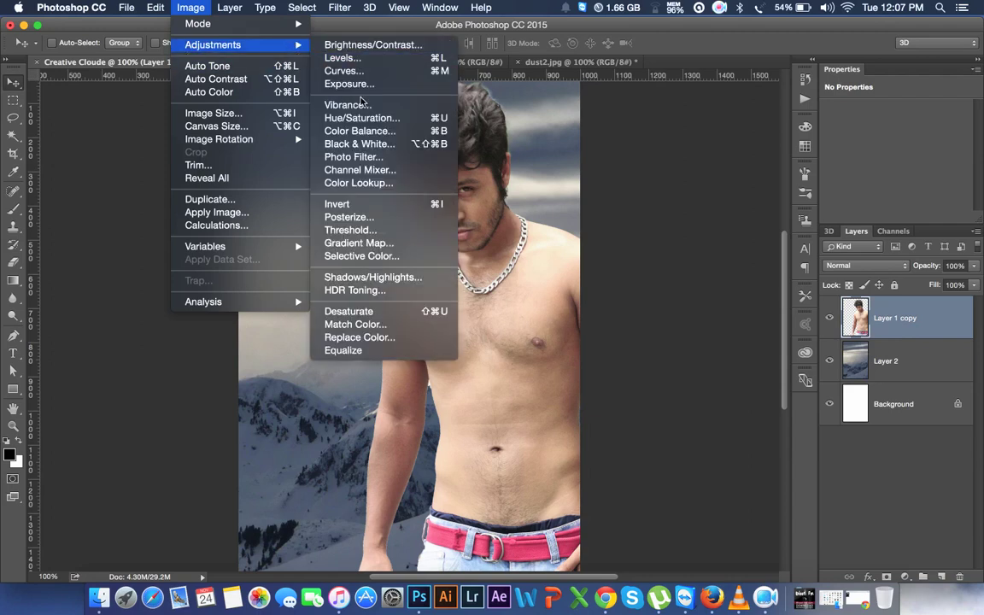
click(354, 131)
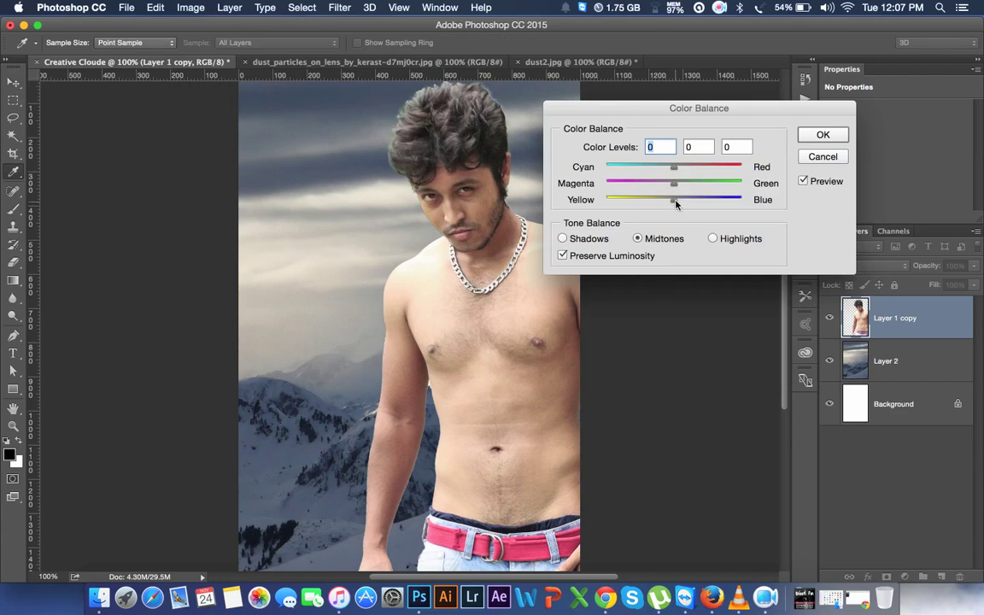
drag(675, 204, 682, 202)
drag(682, 203, 664, 169)
drag(668, 170, 672, 171)
click(671, 170)
- Push highlights (0/0/+10) and shadows (-4/0/+14) toward blue and apply Color Balance
click(712, 239)
drag(676, 202, 675, 206)
mouse_move(675, 206)
mouse_down()
mouse_move(683, 202)
mouse_move(671, 170)
mouse_up()
key(super+1)
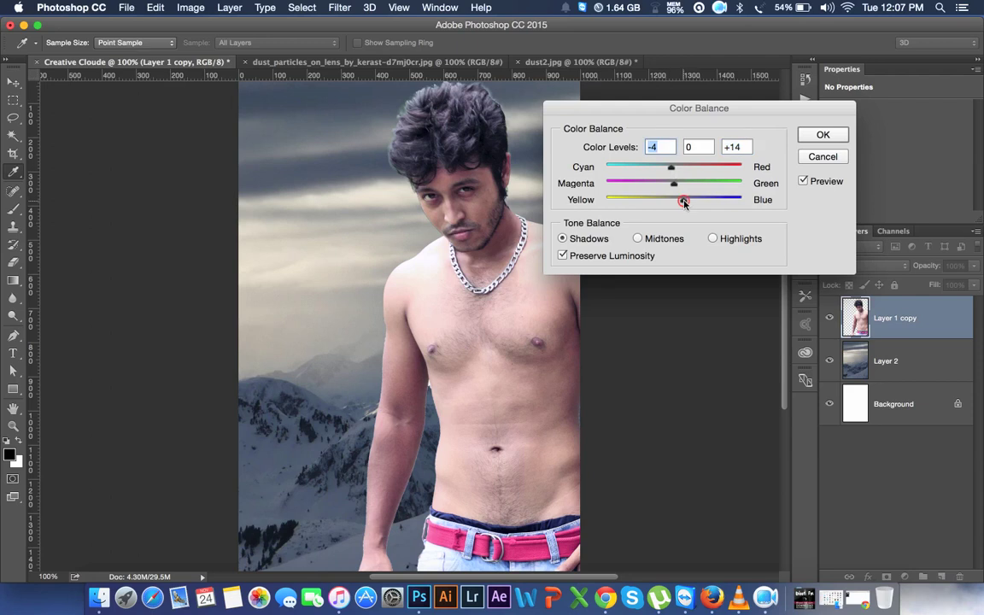
drag(683, 200, 680, 201)
click(713, 239)
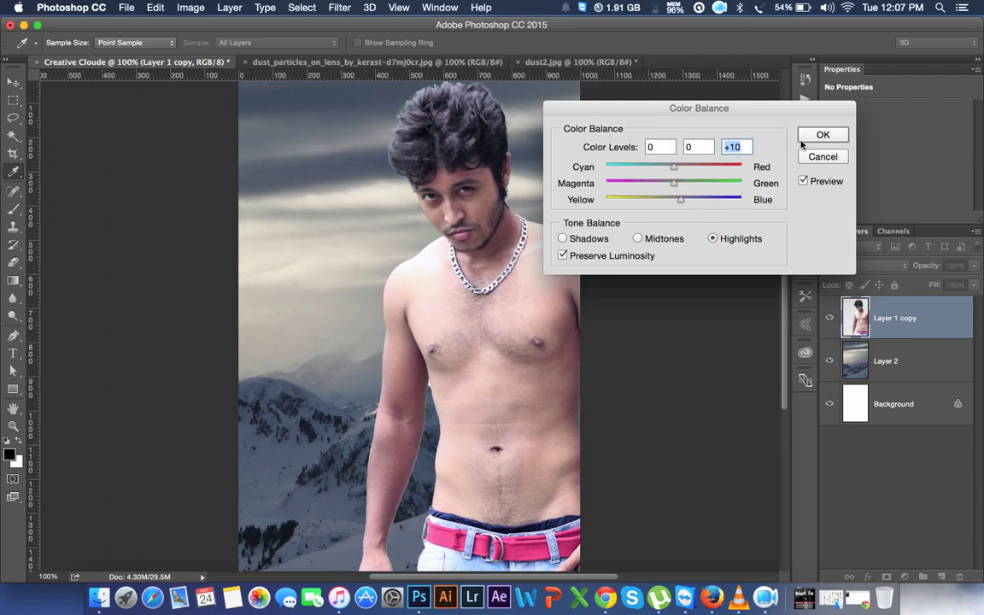
key(Return)
- Zoom in on the man's face and choose the Spot Healing Brush
key(v)
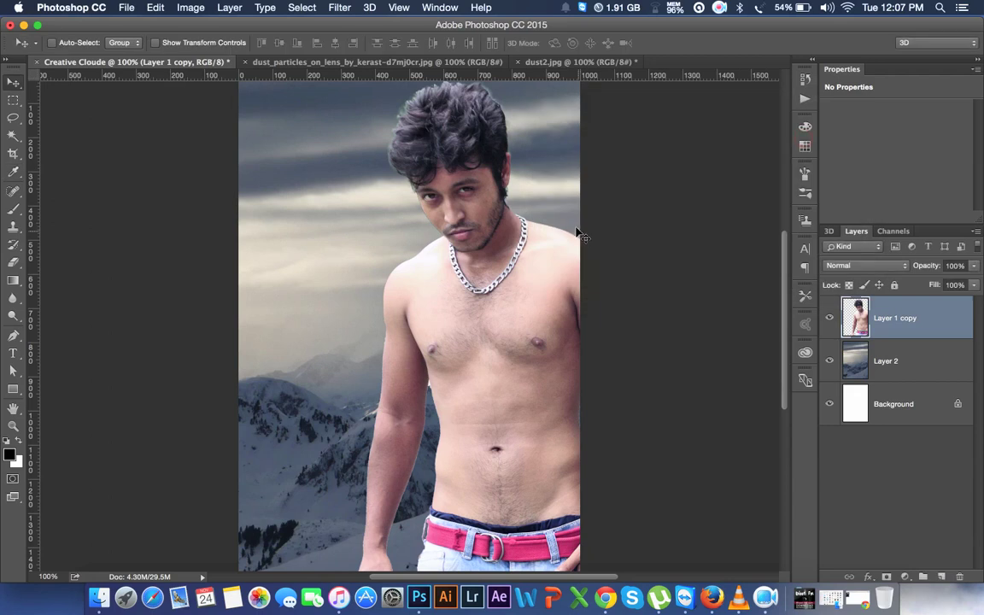
key(ctrl+minus)
key(ctrl+plus)
key(ctrl+plus)
key(ctrl+minus)
key(ctrl+minus)
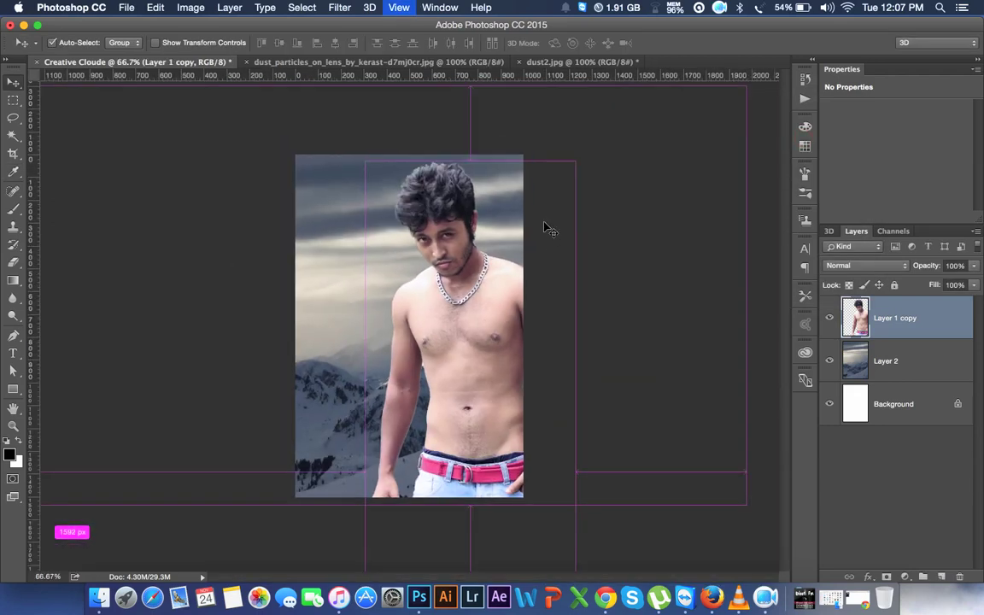
key(ctrl+minus)
key(ctrl+plus)
key(ctrl+plus)
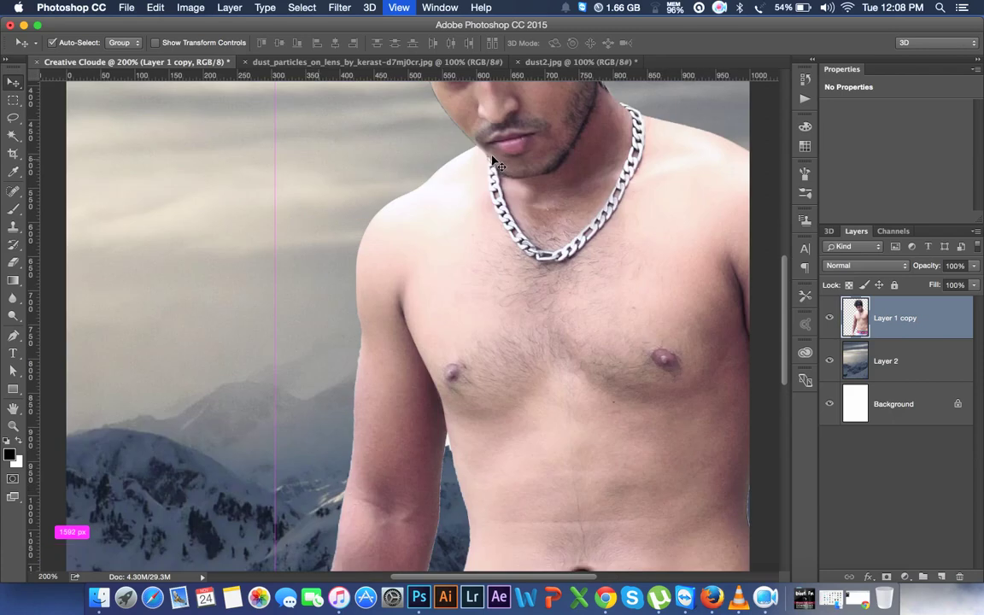
key(ctrl+plus)
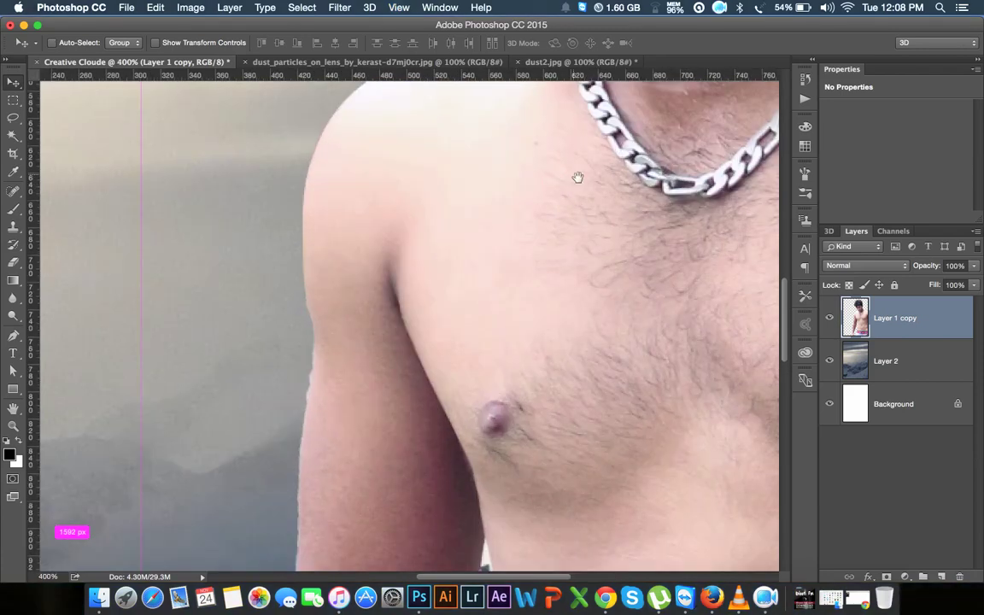
drag(577, 176, 314, 334)
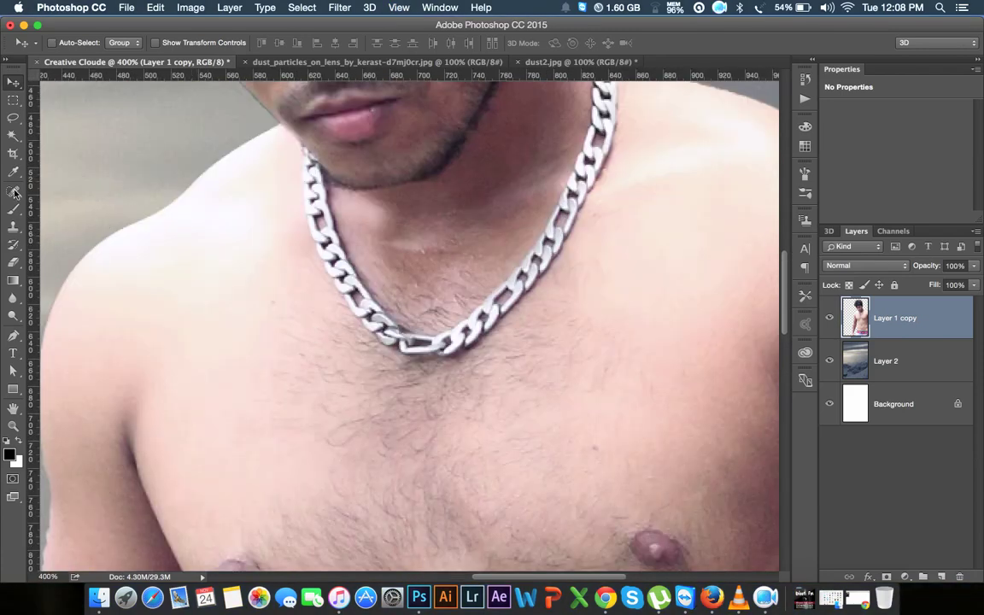
drag(14, 193, 81, 189)
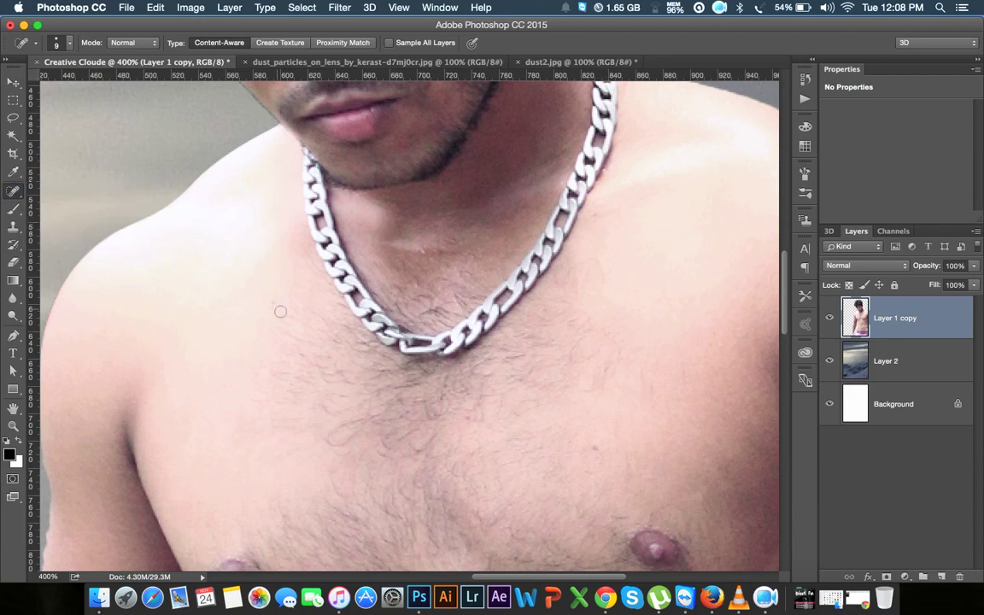
click(591, 470)
drag(503, 249, 502, 454)
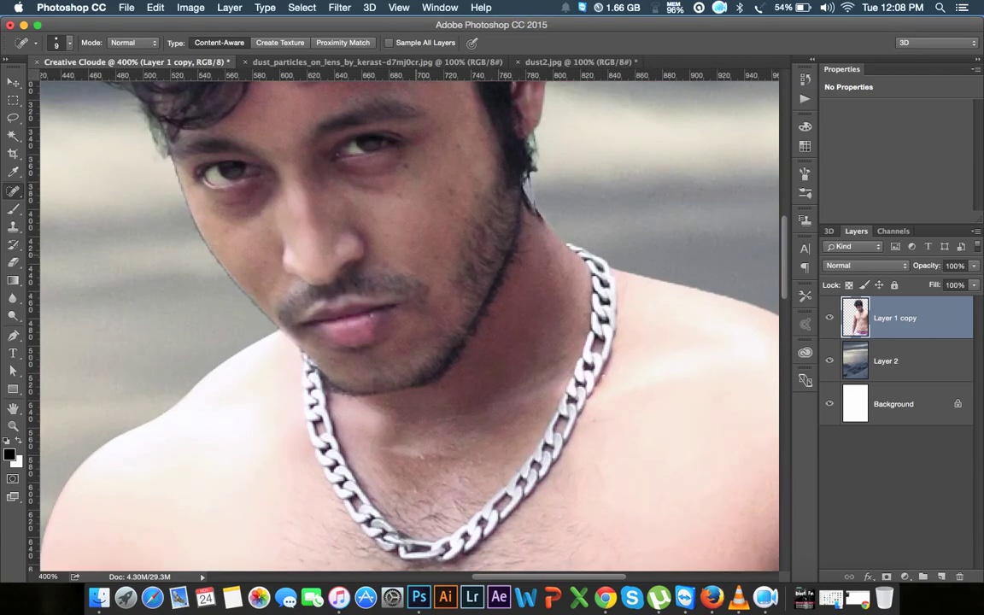
- Spot-heal blemishes on both cheeks, under the eye, in the beard, chin and nose tip
click(398, 195)
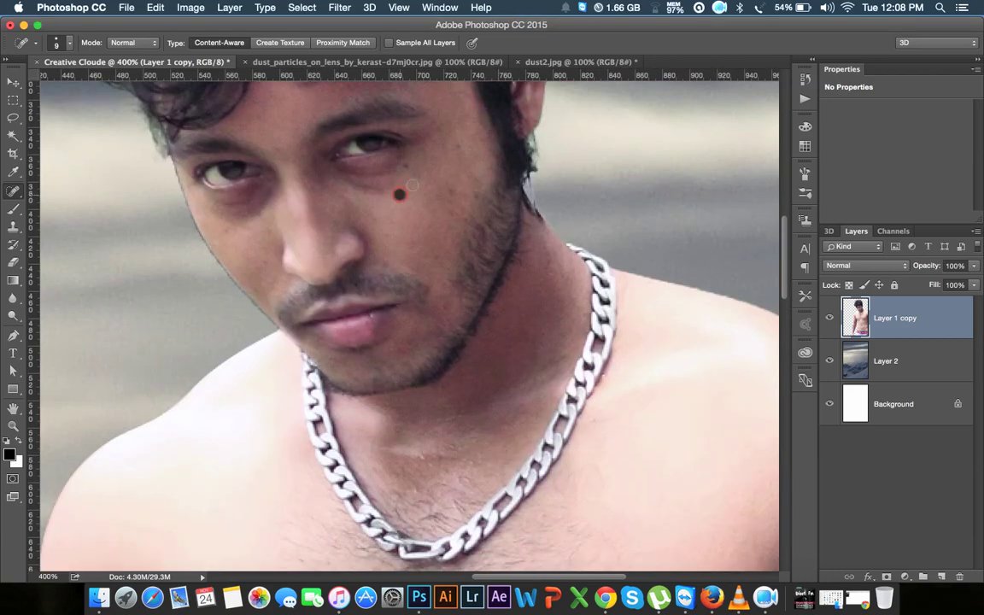
click(451, 213)
click(458, 213)
click(479, 182)
click(378, 219)
click(402, 274)
click(443, 305)
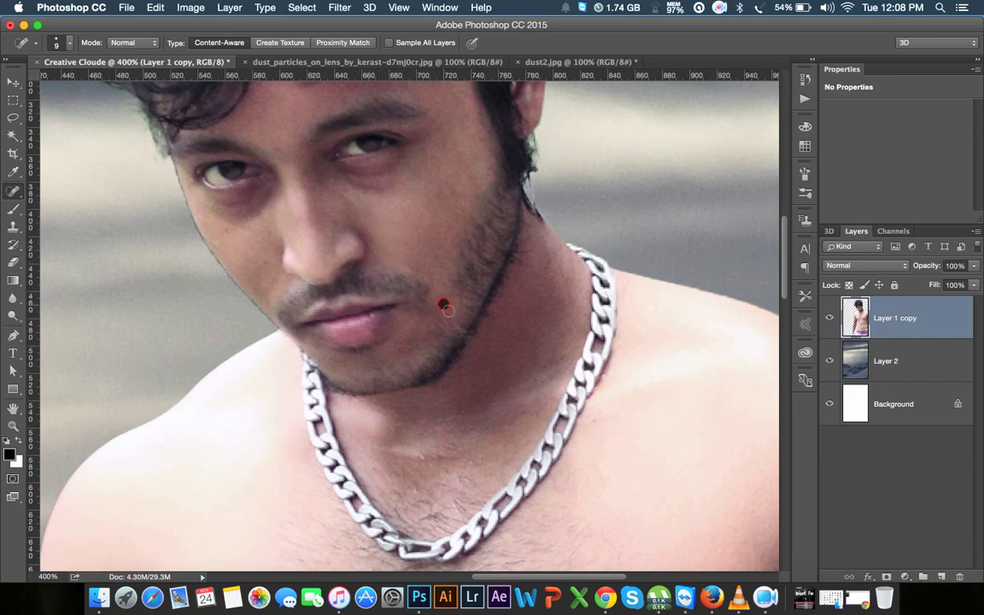
click(437, 257)
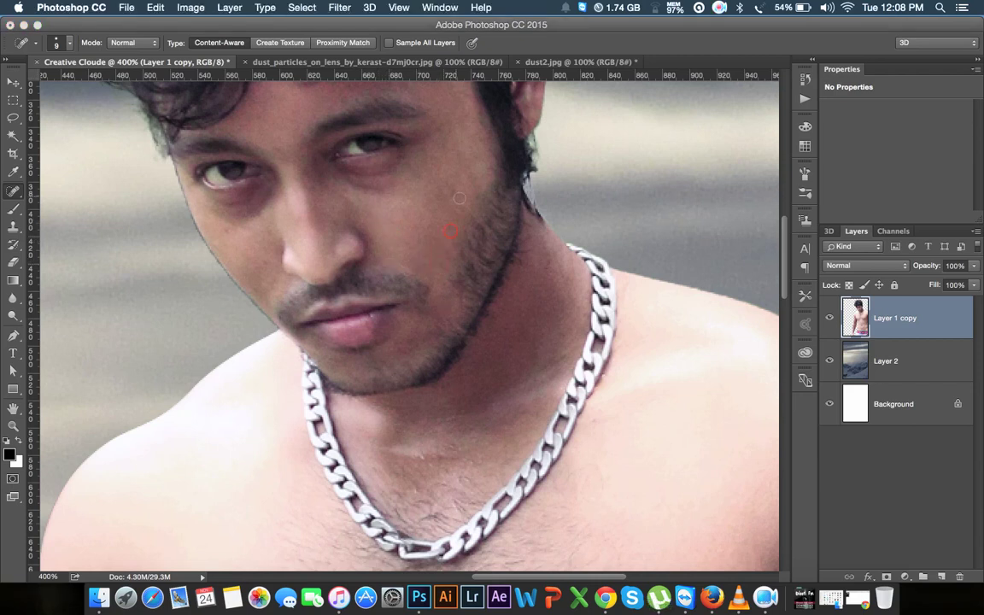
click(403, 173)
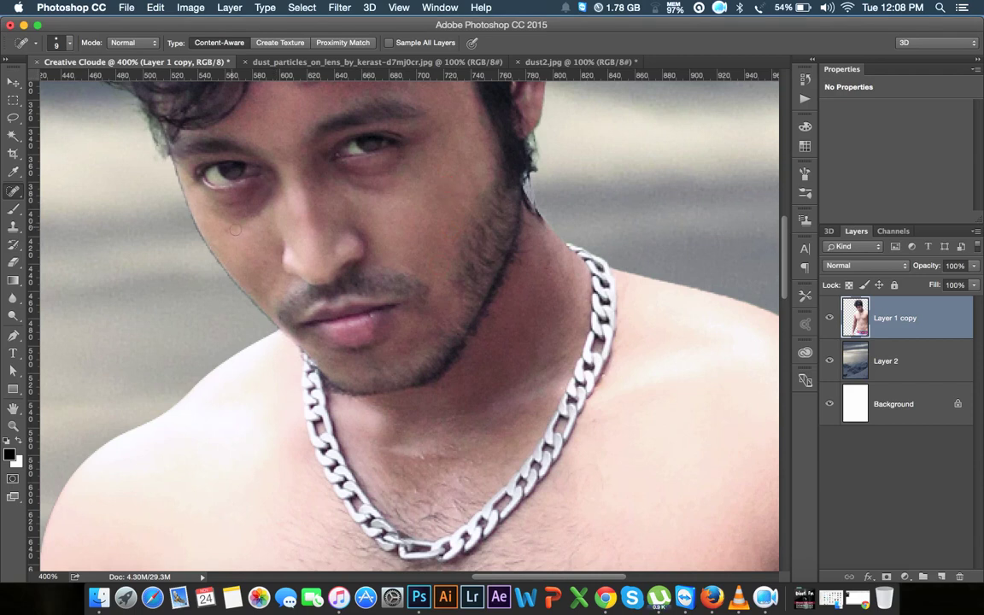
click(210, 207)
click(237, 238)
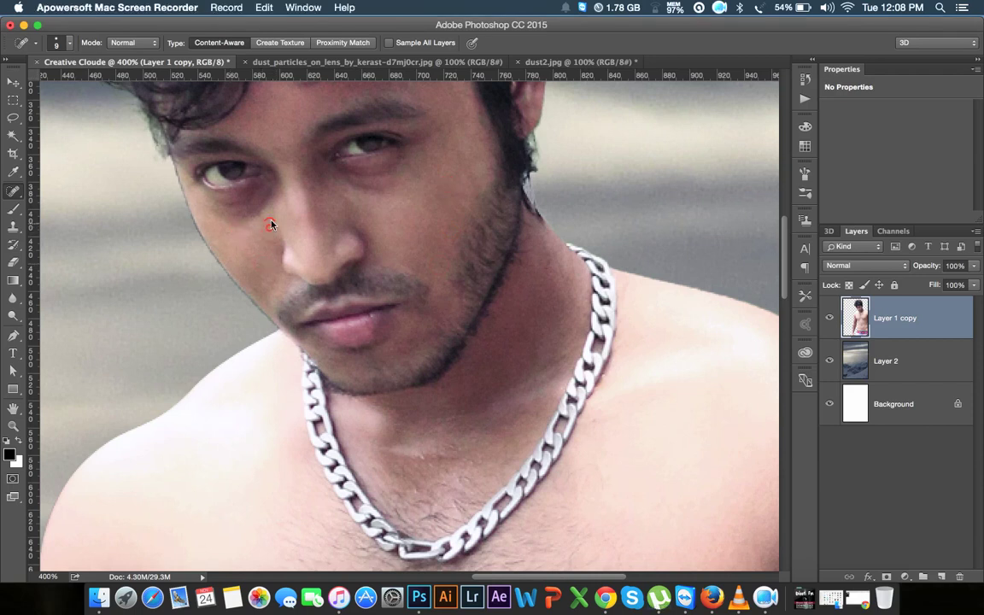
click(333, 268)
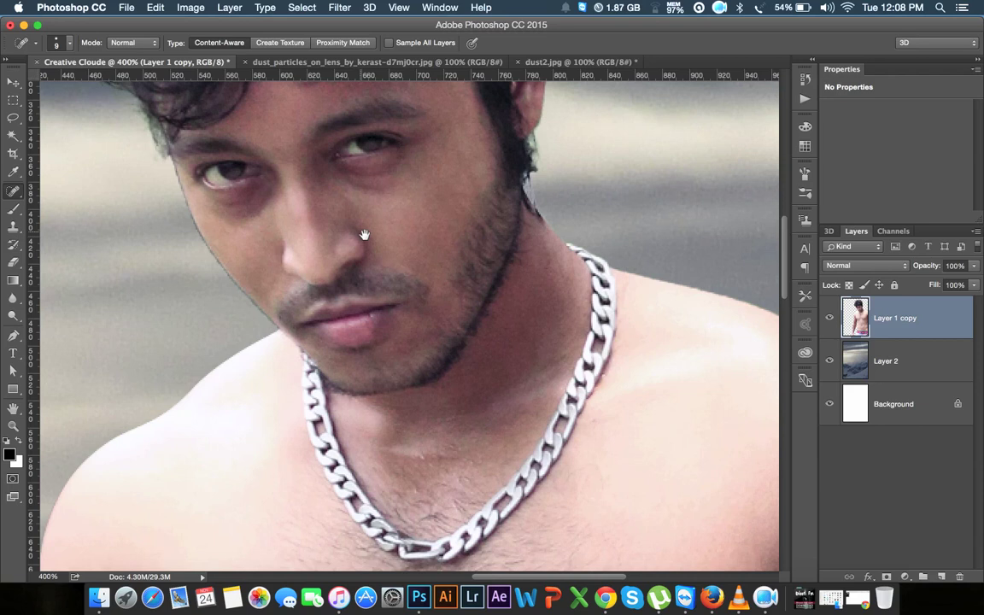
drag(362, 224, 399, 349)
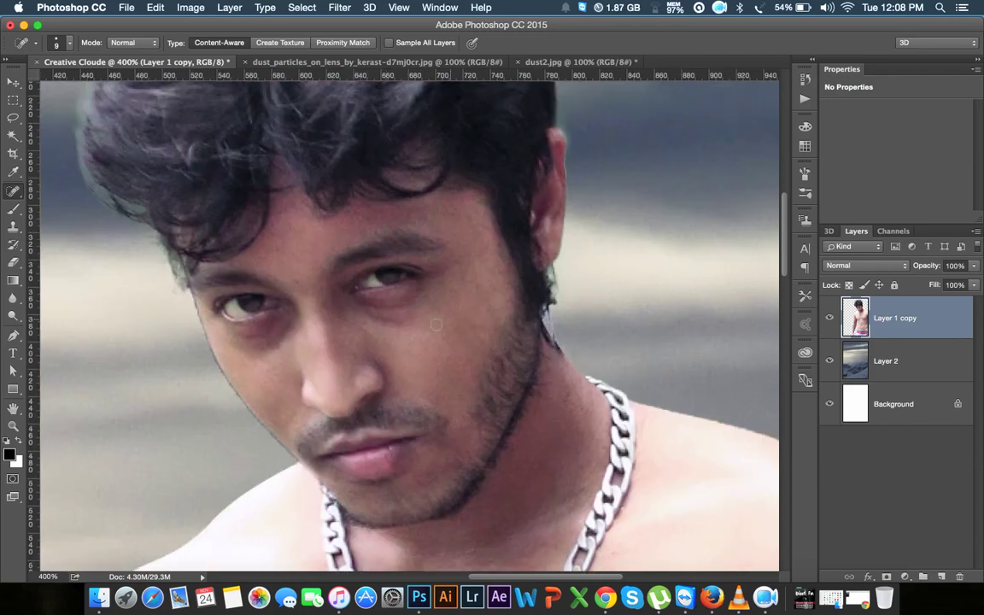
- Heal one last cheek spot, then pen-trace the left face edge from hairline to jaw into a selection
click(356, 351)
click(13, 334)
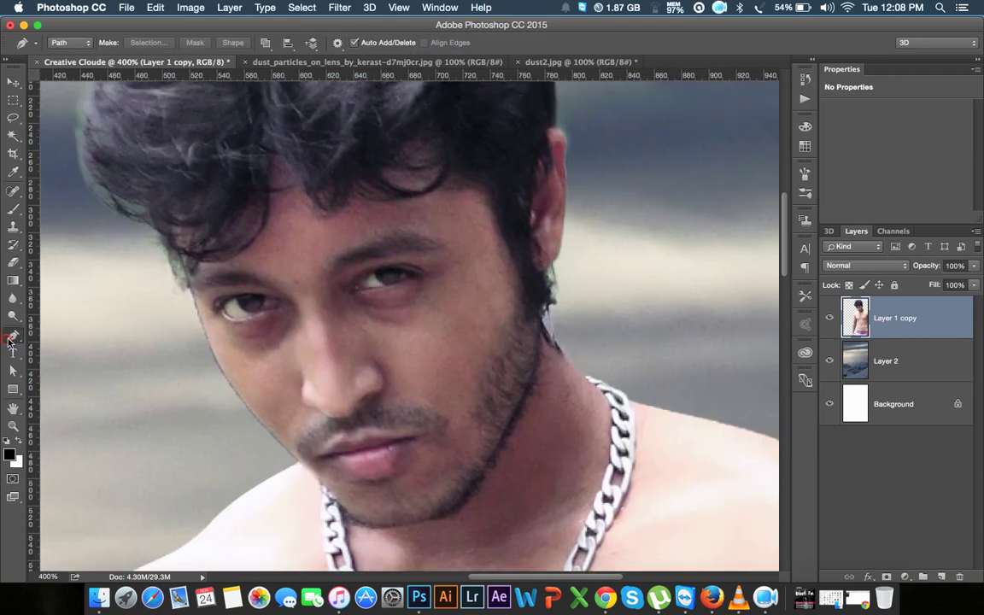
click(152, 243)
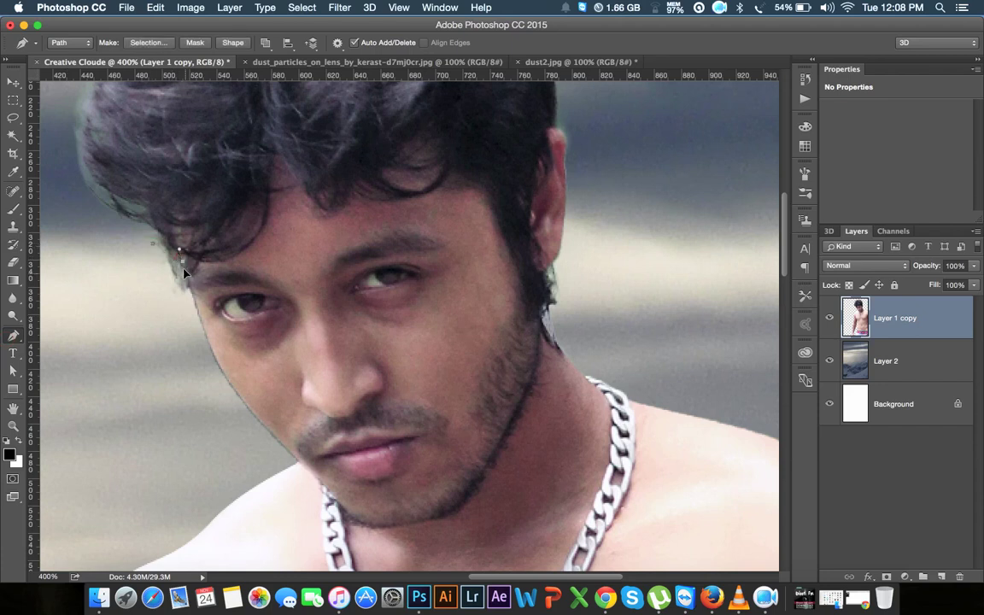
click(177, 249)
click(210, 349)
click(274, 430)
drag(296, 460, 364, 527)
click(296, 459)
click(199, 437)
drag(152, 243, 194, 206)
key(ctrl+Return)
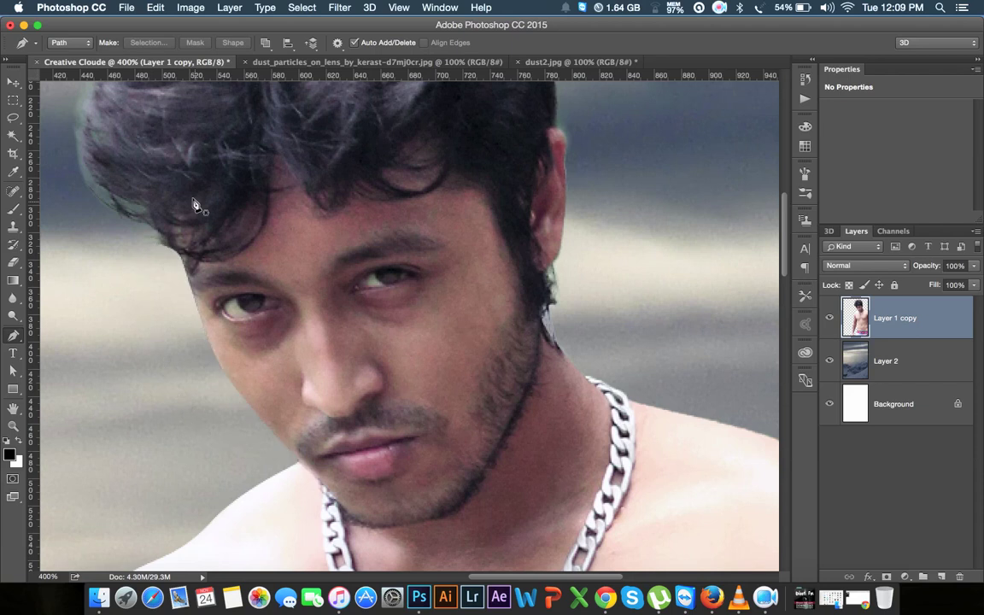
- Clear the selection, zoom out, and select the mountain-sky Layer 2
key(ctrl+h)
key(ctrl+minus)
key(ctrl+minus)
key(ctrl+minus)
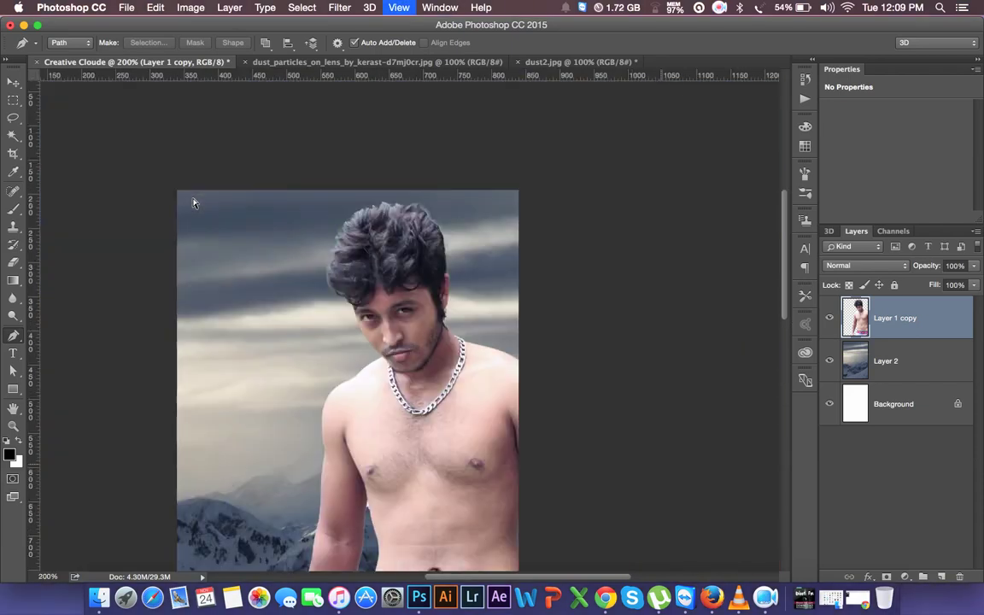
key(ctrl+minus)
key(ctrl+minus)
key(ctrl+minus)
key(ctrl+plus)
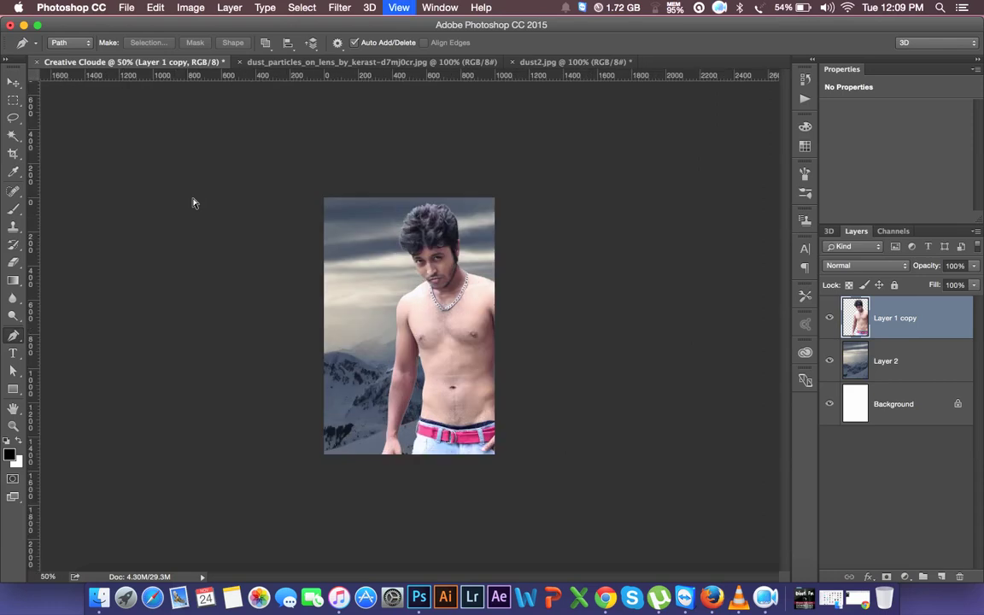
click(14, 81)
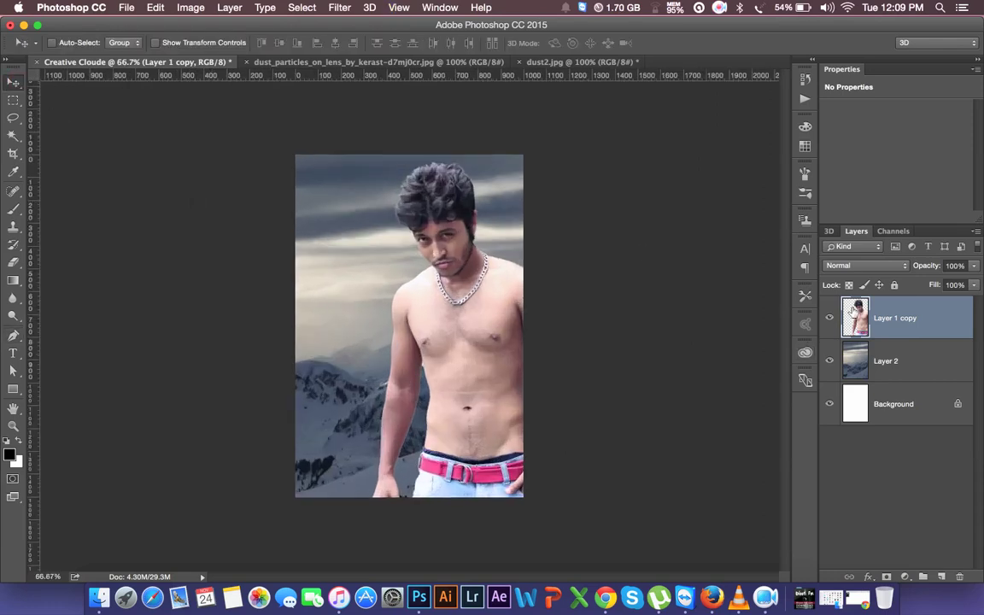
click(886, 354)
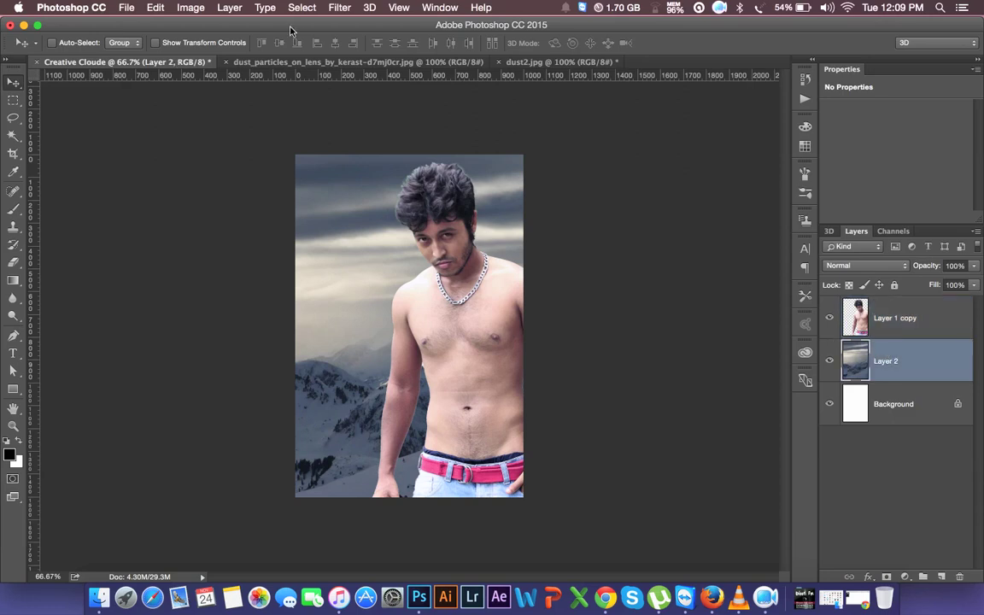
- Apply Lens Blur to Layer 2 with a radius of 21
click(339, 7)
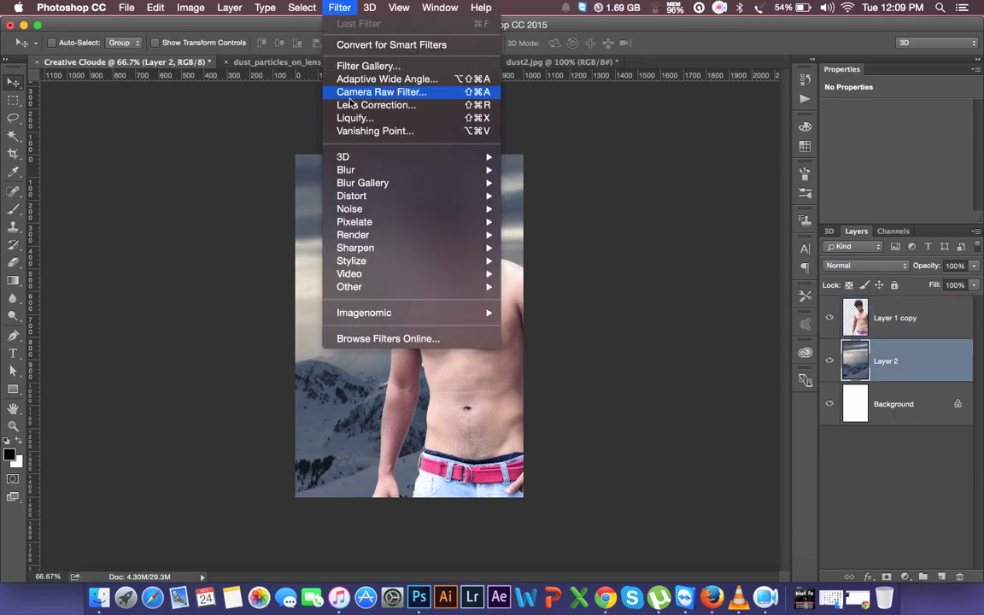
mouse_move(346, 170)
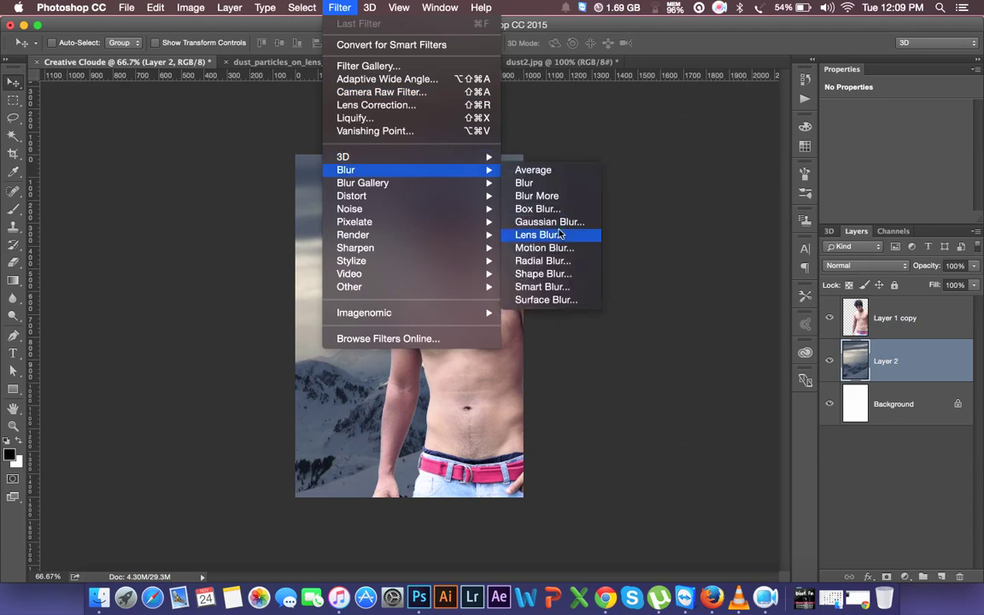
click(554, 228)
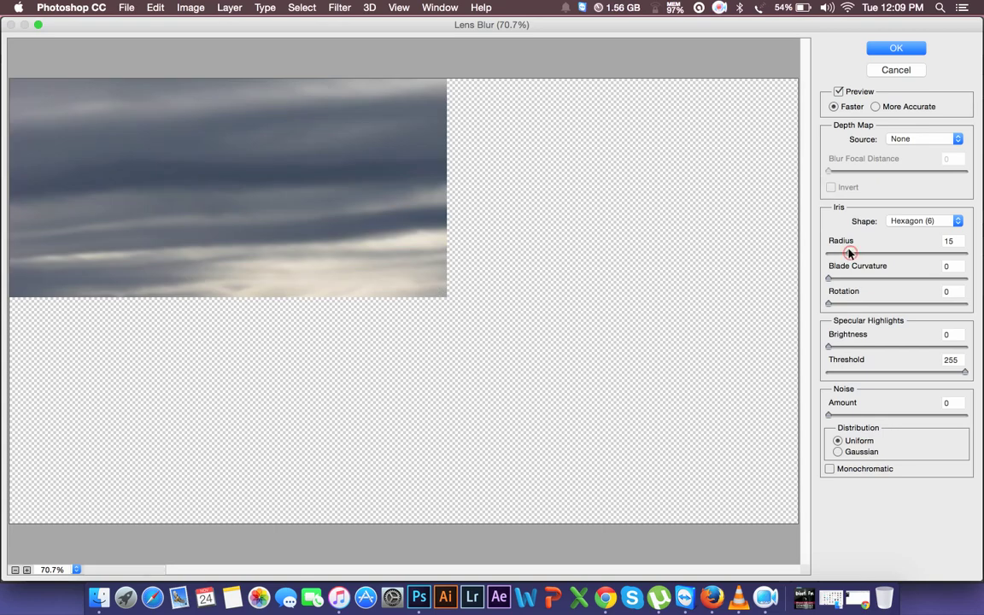
drag(855, 253, 852, 255)
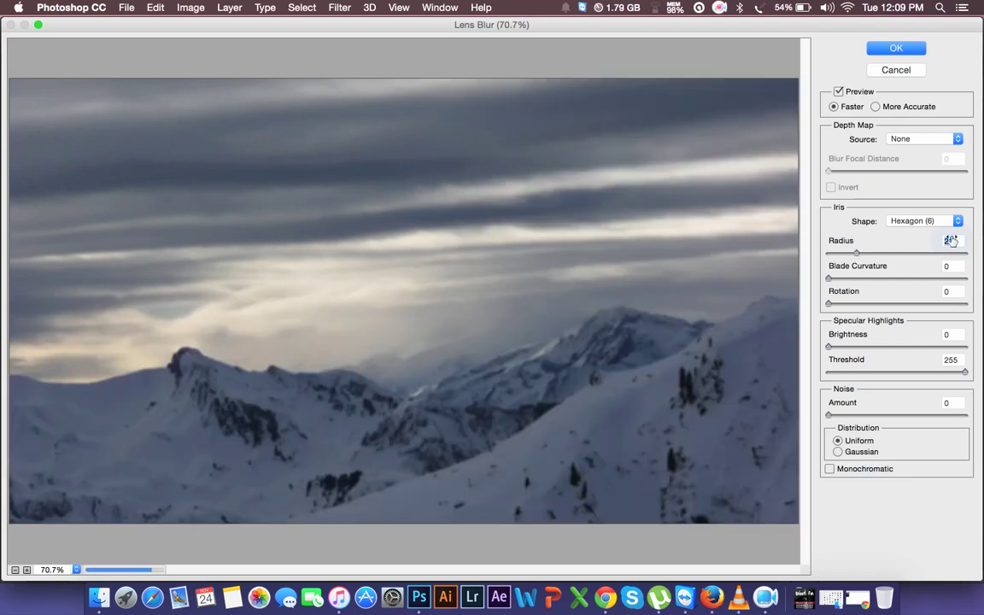
click(905, 50)
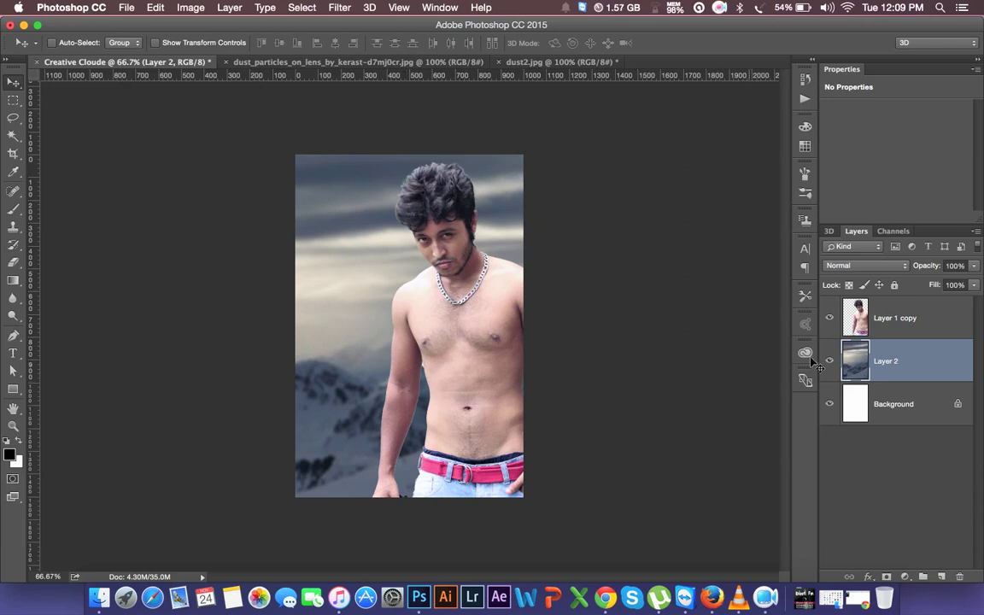
- Add a Gradient Fill layer above Layer 1 copy at 63.43° angle and 166% scale
click(912, 318)
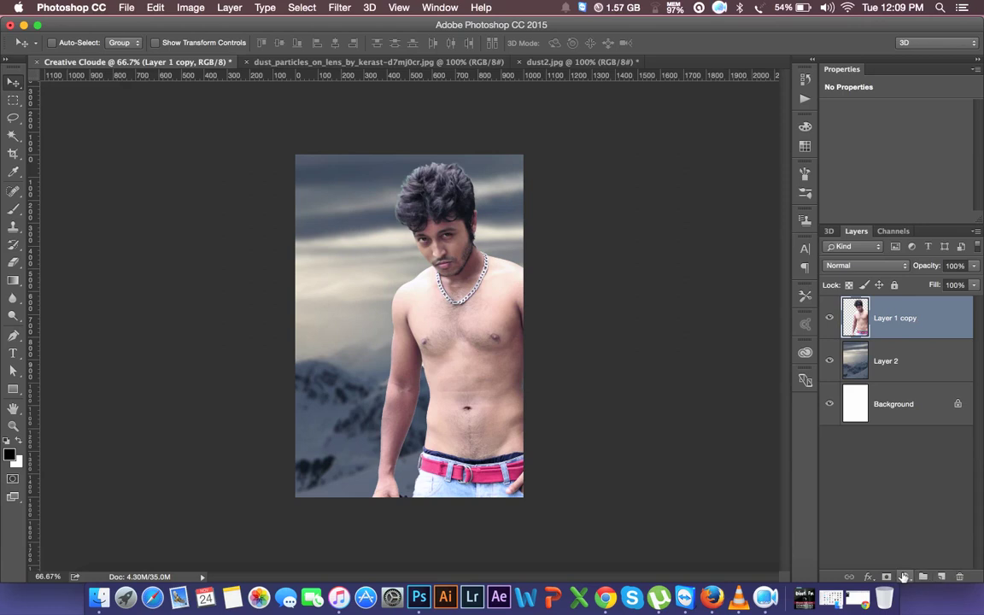
click(905, 577)
click(916, 355)
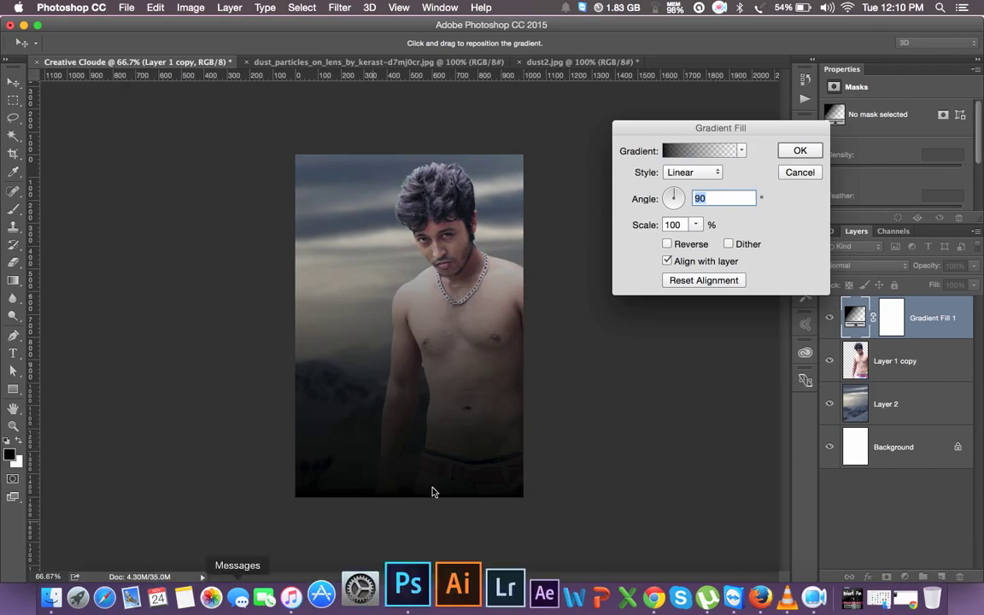
drag(675, 195, 672, 194)
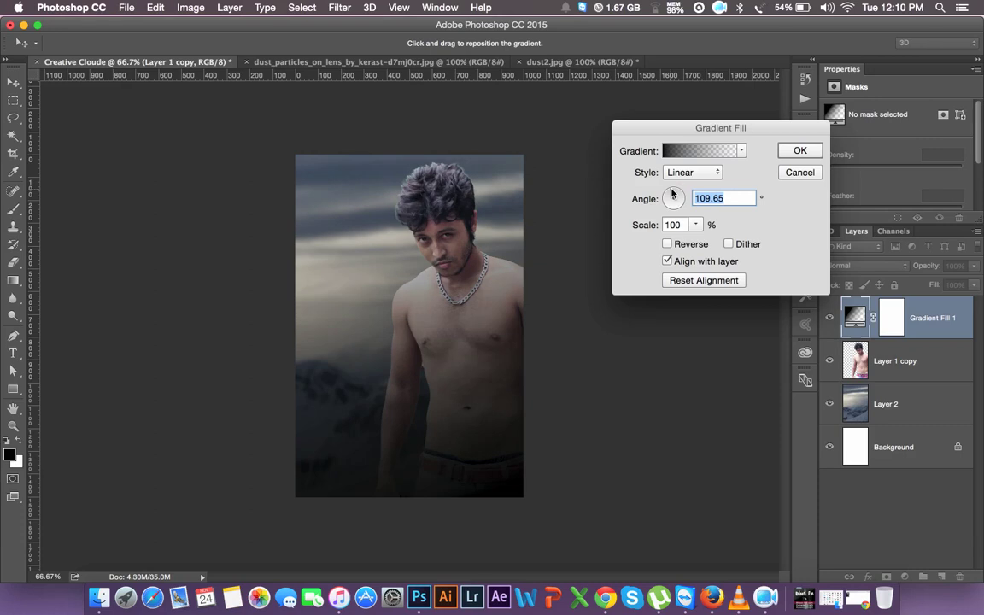
drag(672, 194, 674, 196)
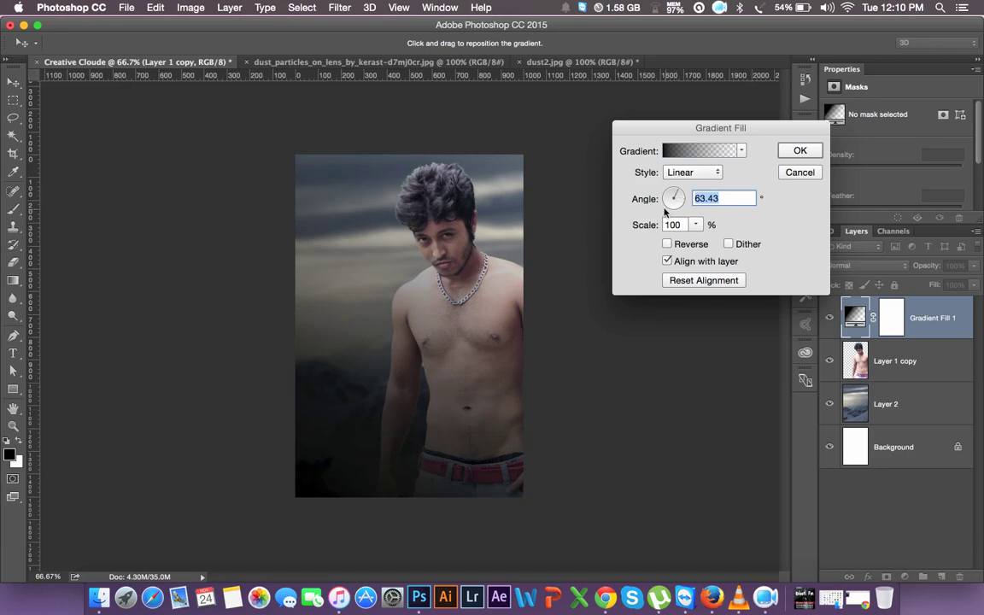
drag(696, 225, 702, 244)
drag(351, 457, 358, 509)
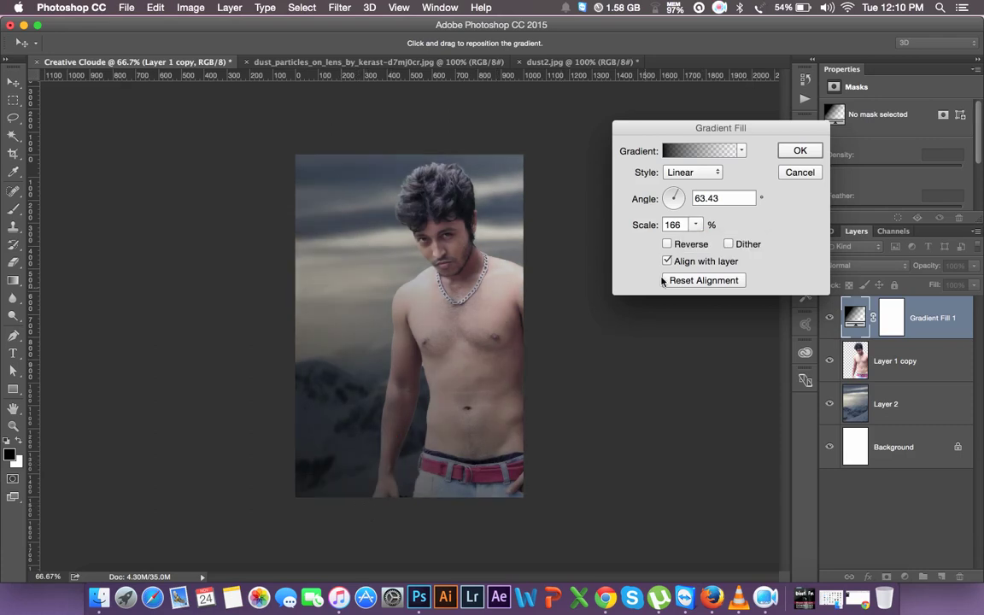
- Shorten the black-to-transparent gradient fade, shift the gradient upward, and commit the fill
click(696, 151)
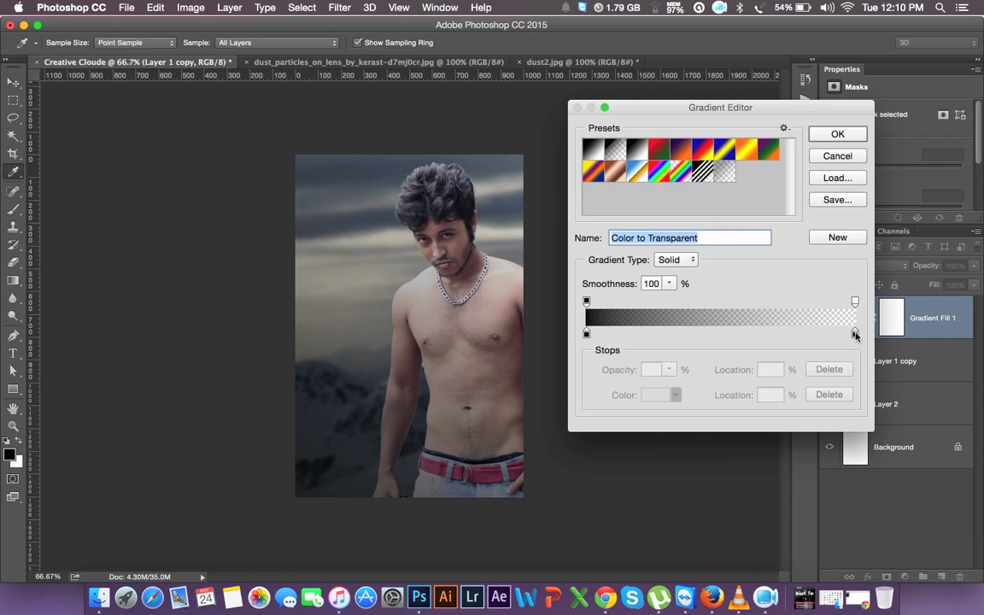
drag(856, 333, 813, 335)
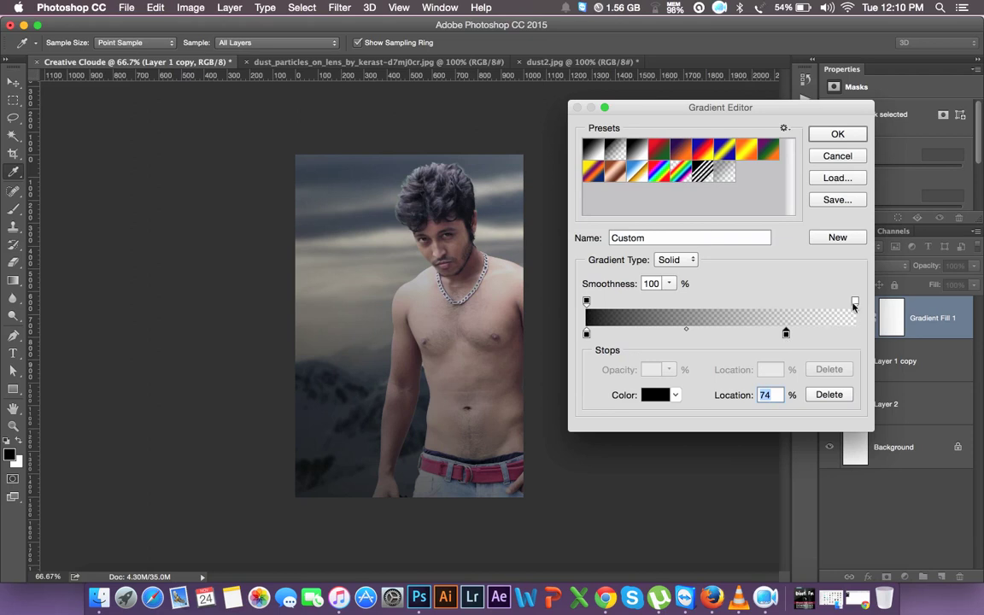
mouse_move(854, 304)
mouse_down()
mouse_move(786, 317)
mouse_move(789, 309)
mouse_up()
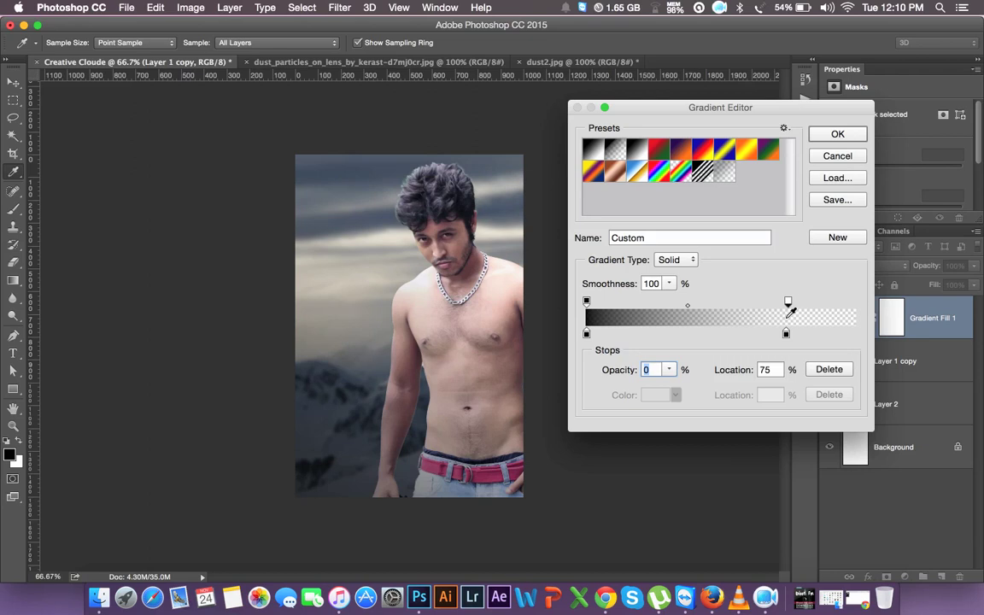
click(836, 134)
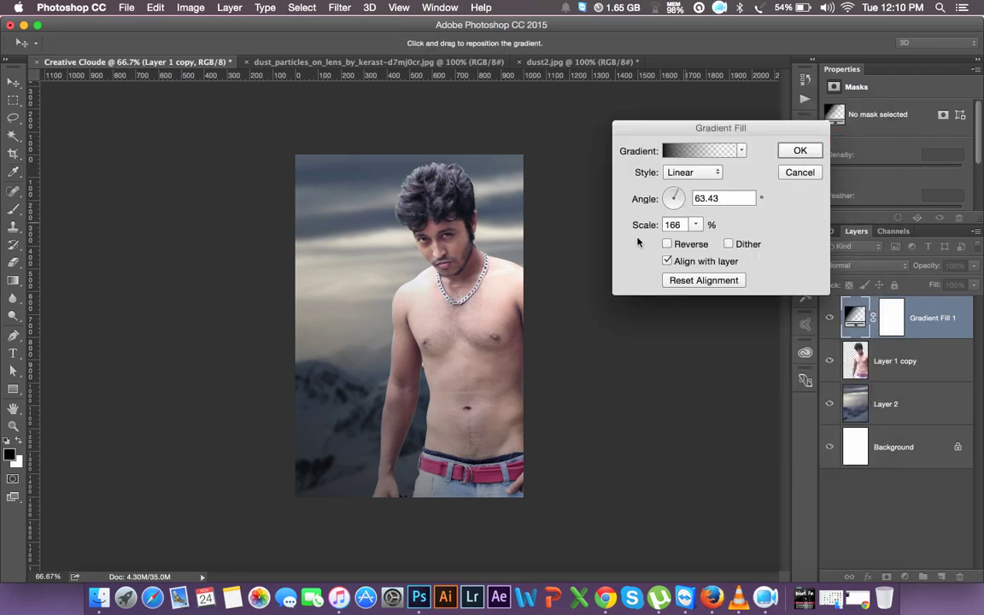
drag(374, 459, 359, 384)
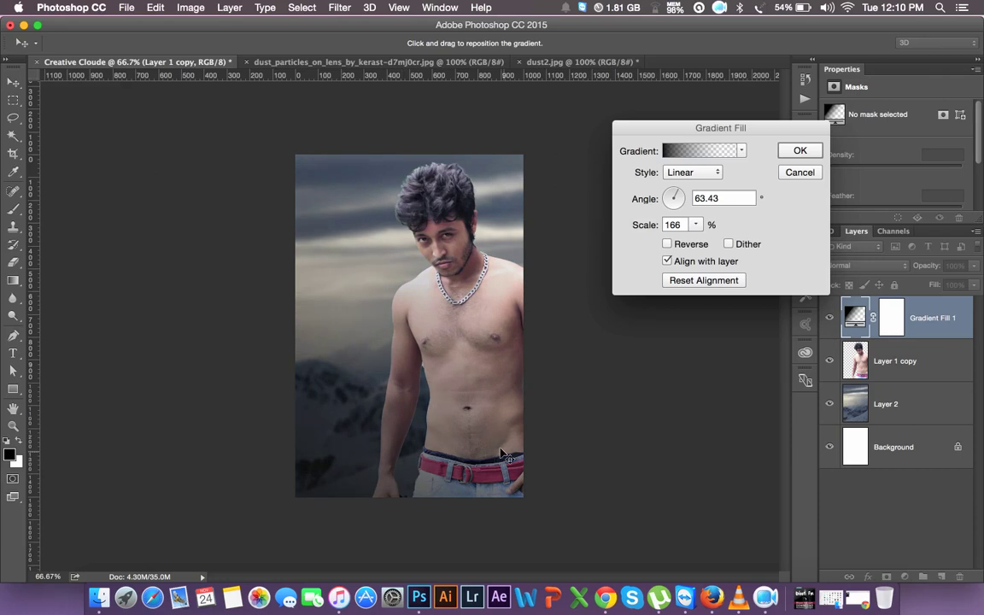
click(801, 150)
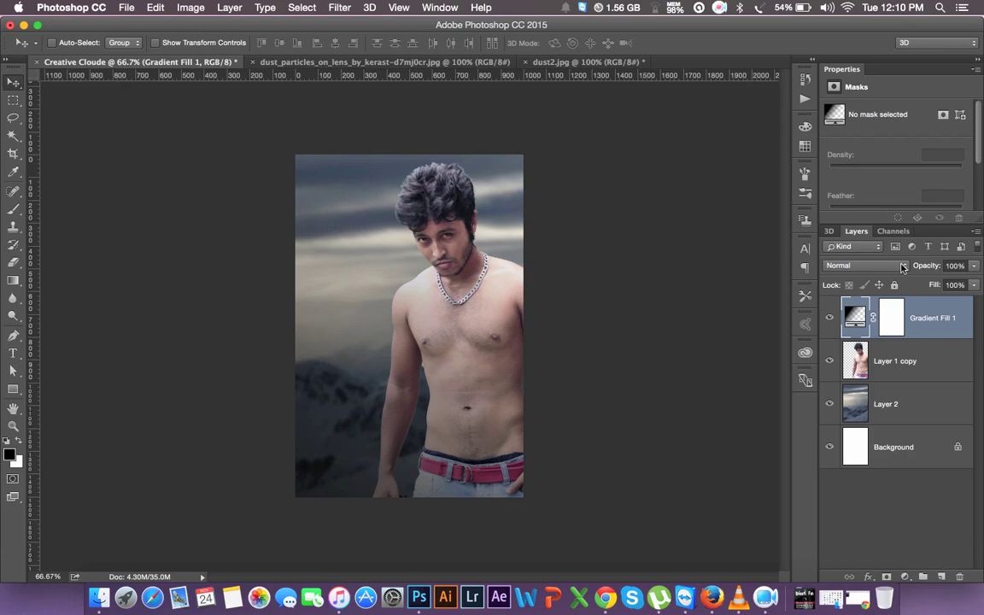
- Set the gradient layer to 89% opacity and Apply Image the merged composite into new Layer 3
drag(936, 269, 926, 266)
click(941, 577)
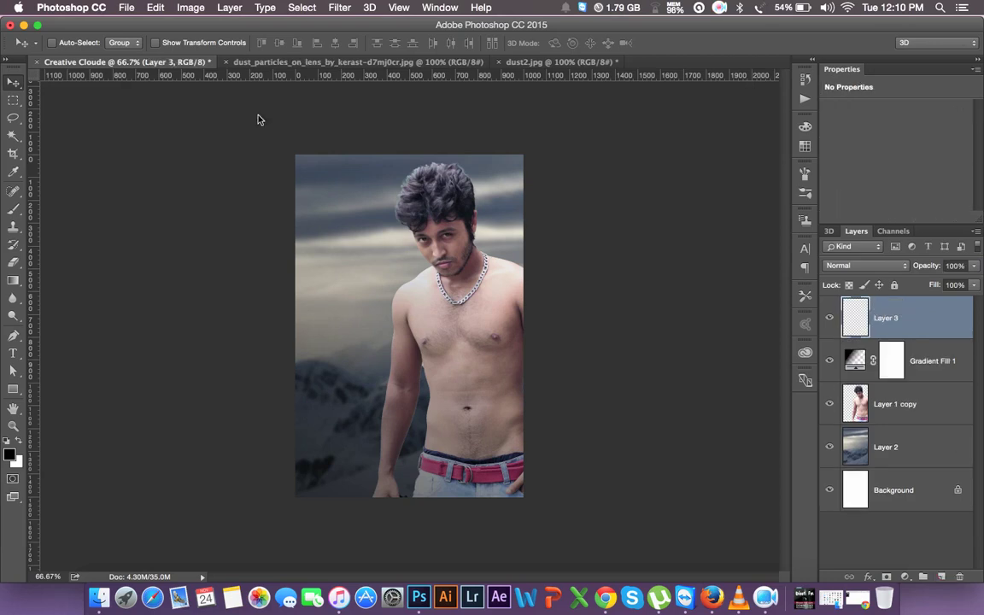
click(189, 8)
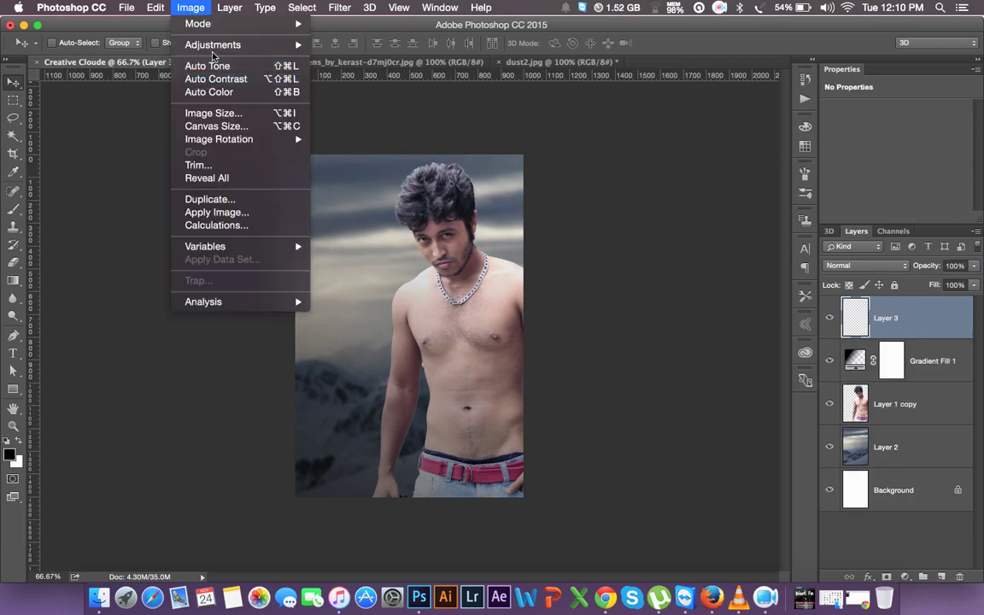
click(216, 213)
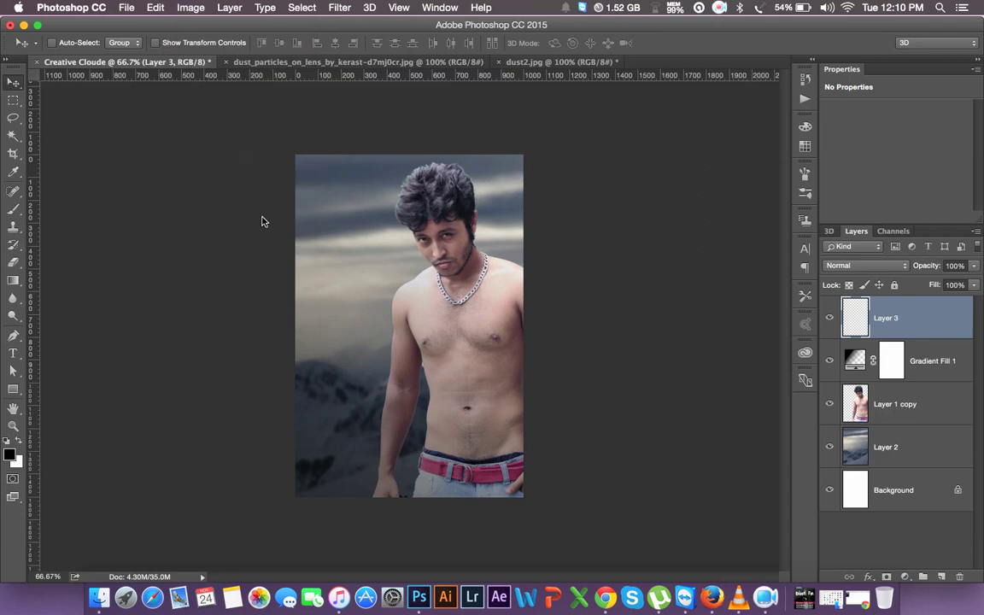
click(560, 173)
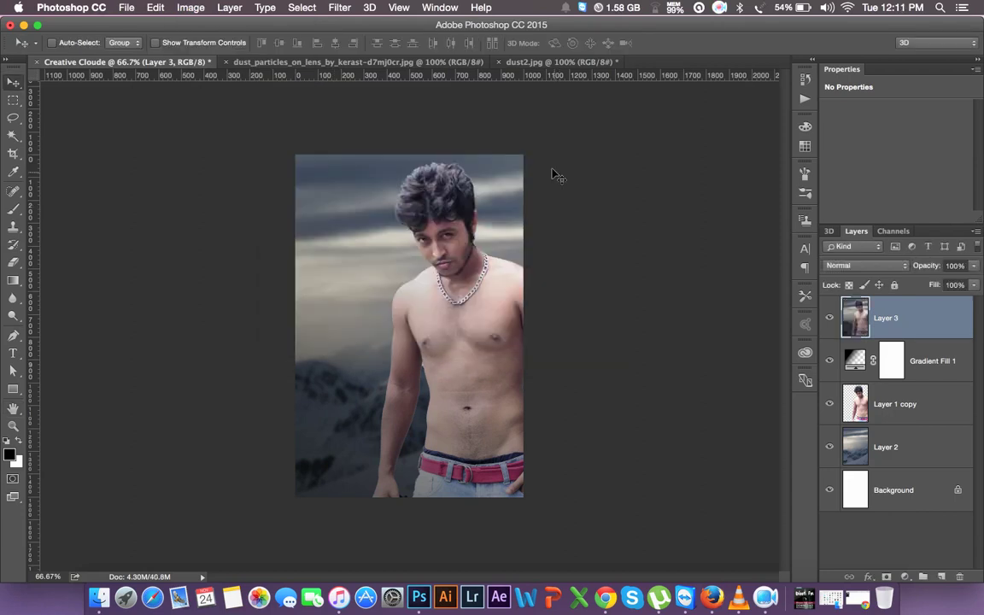
- Open the Camera Raw Filter on Layer 3 and set Shadows to -48
click(338, 9)
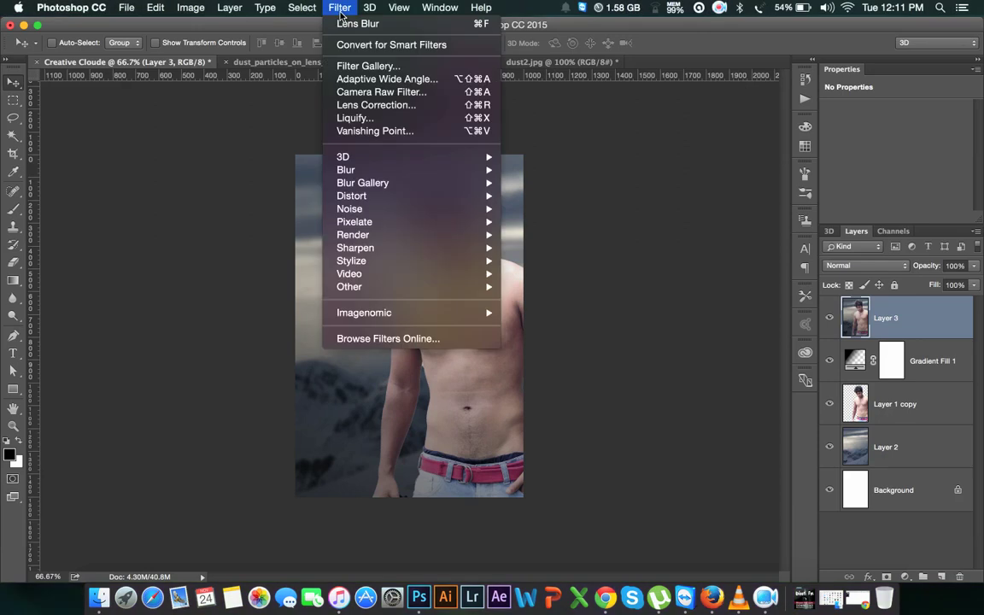
click(382, 92)
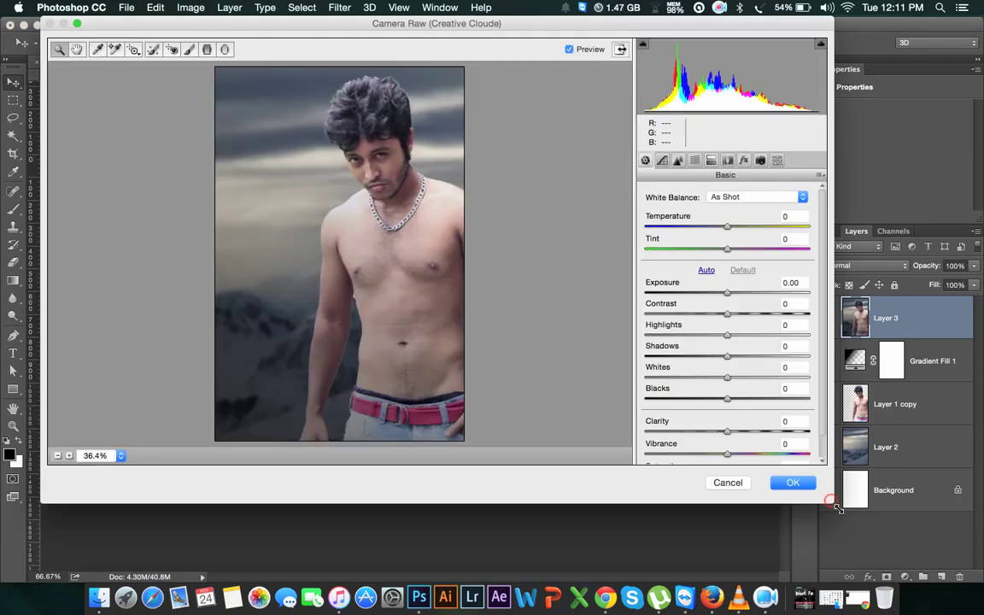
drag(829, 506, 907, 547)
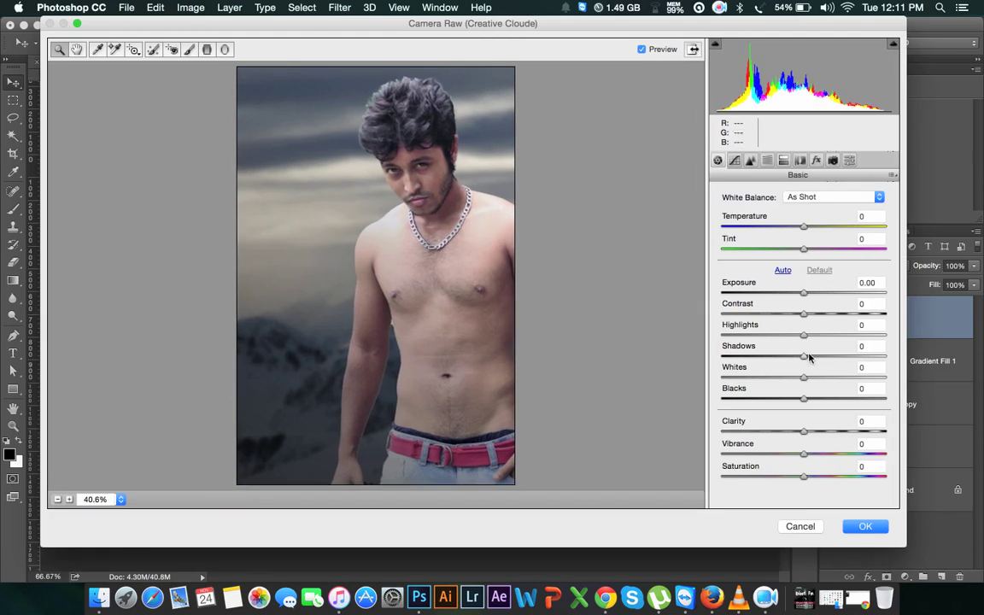
drag(809, 358, 828, 362)
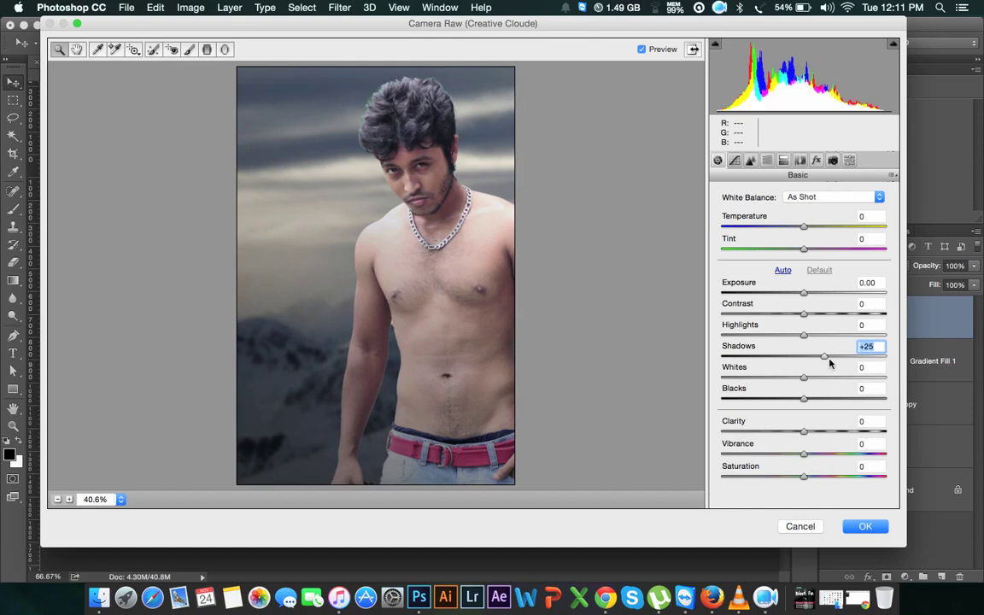
double_click(826, 357)
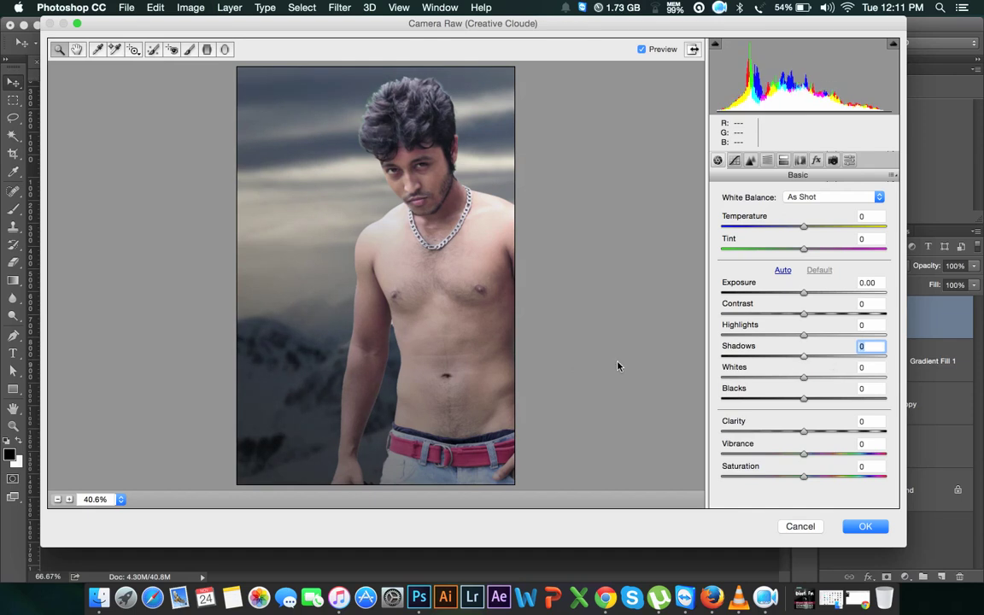
mouse_move(803, 356)
mouse_down()
mouse_move(765, 356)
mouse_move(811, 335)
mouse_up()
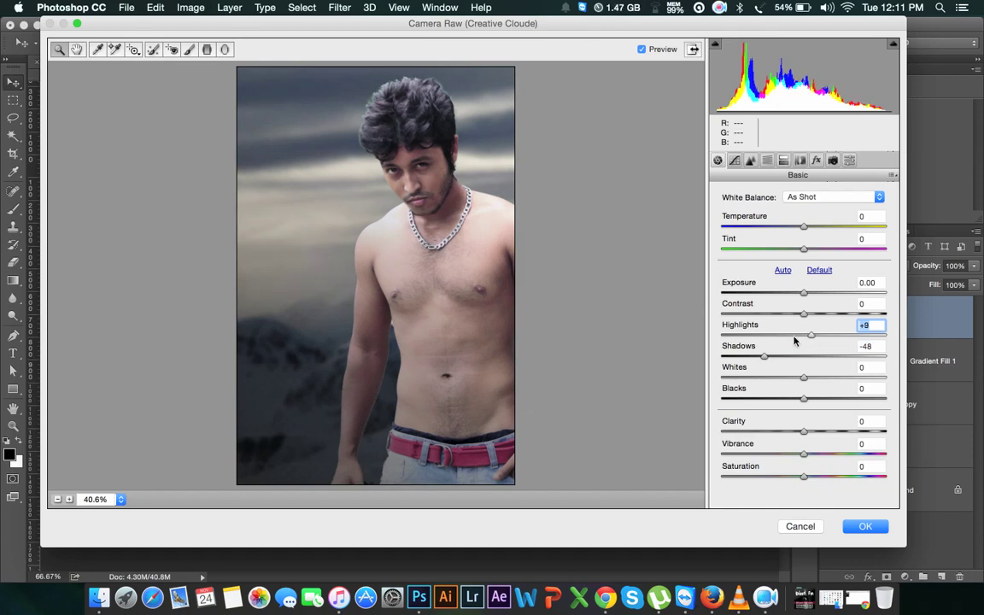
- Set Highlights -28, Temperature -6, Clarity +11, Vibrance -7 and Contrast +22 in Camera Raw
mouse_move(793, 341)
mouse_down()
mouse_move(815, 340)
mouse_move(787, 337)
mouse_up()
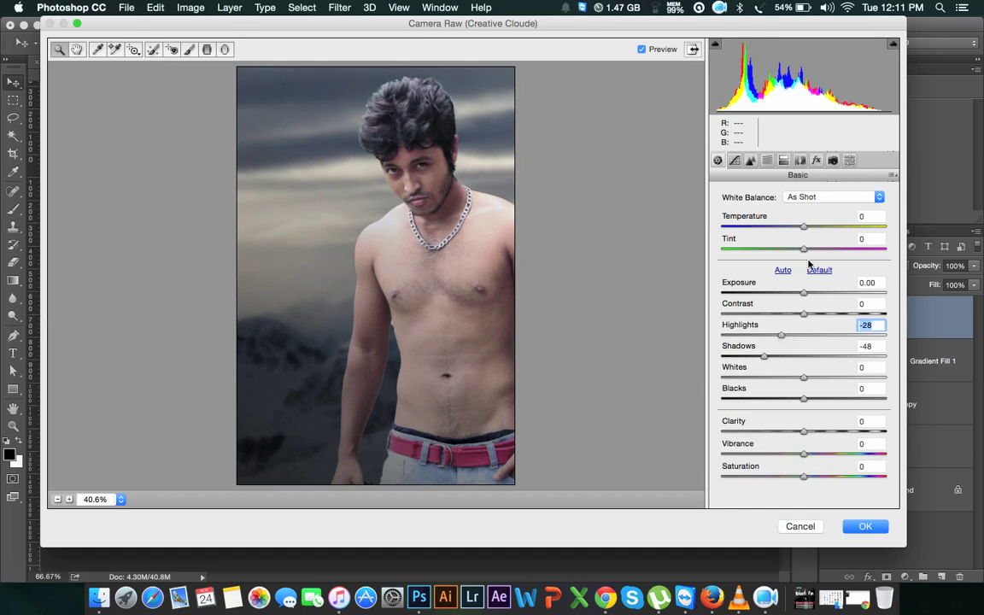
drag(803, 226, 801, 227)
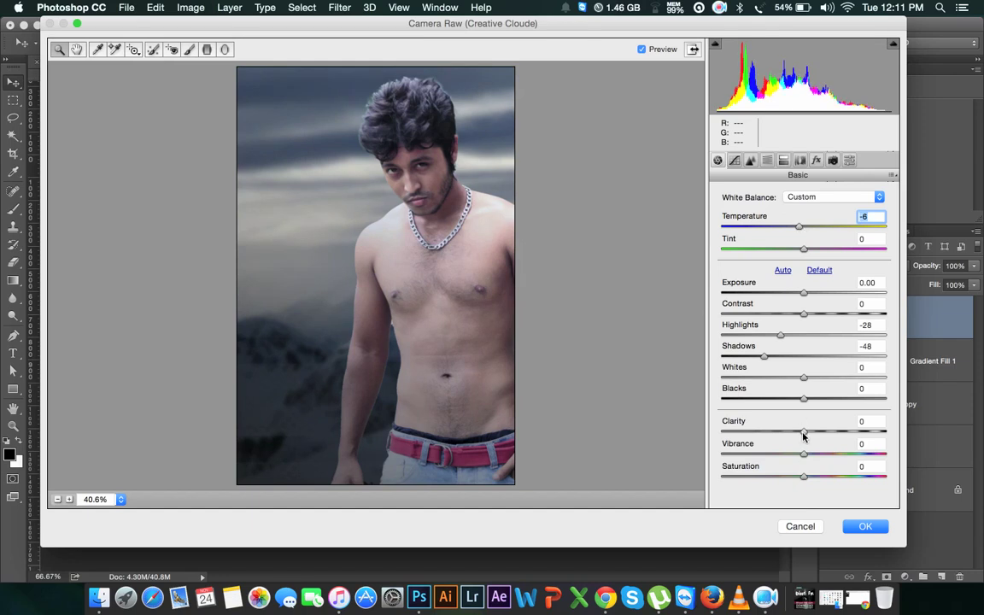
drag(805, 433, 812, 433)
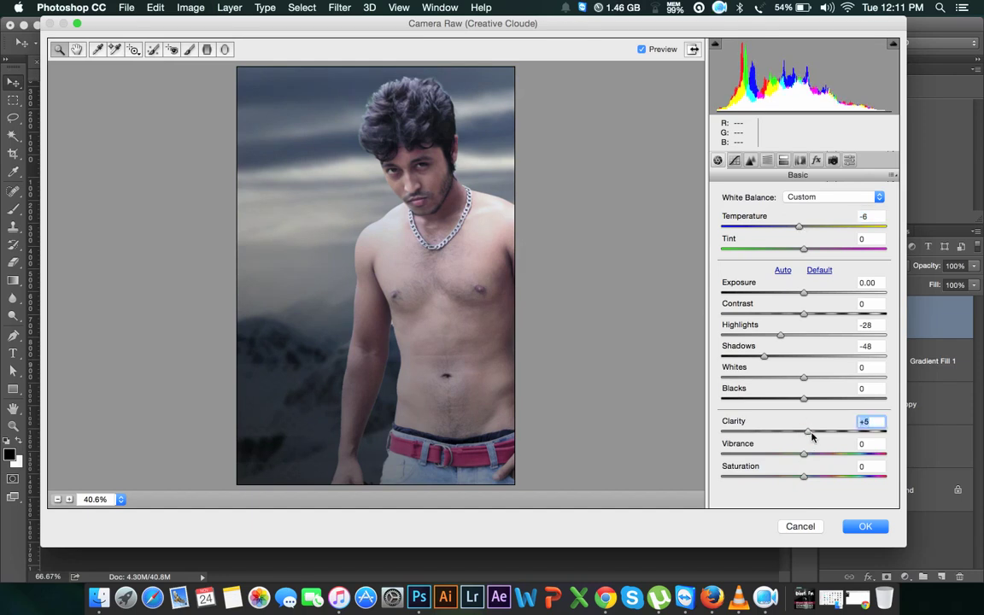
click(465, 215)
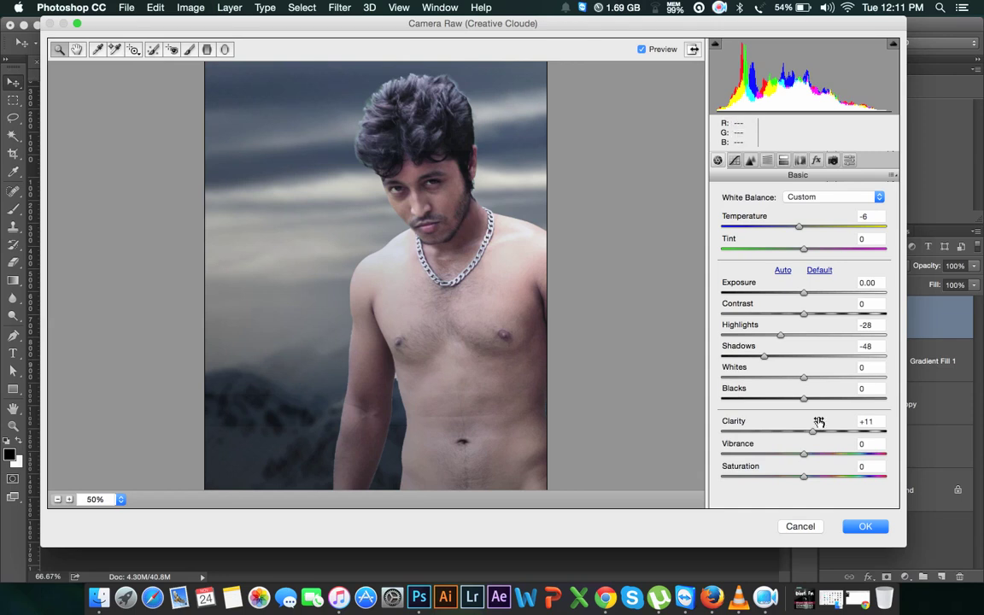
drag(804, 454, 800, 457)
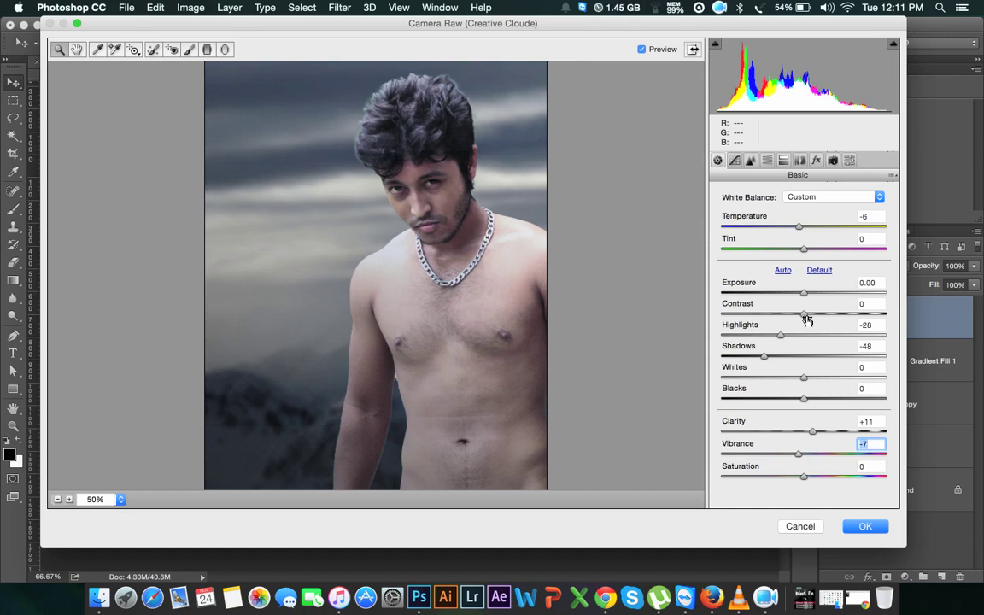
drag(804, 314, 824, 316)
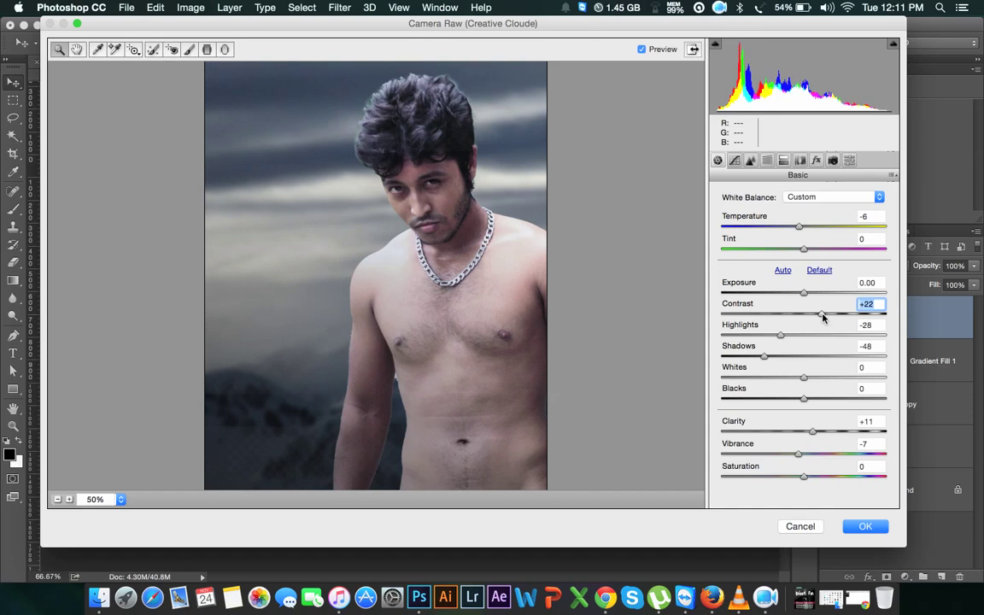
key(super+minus)
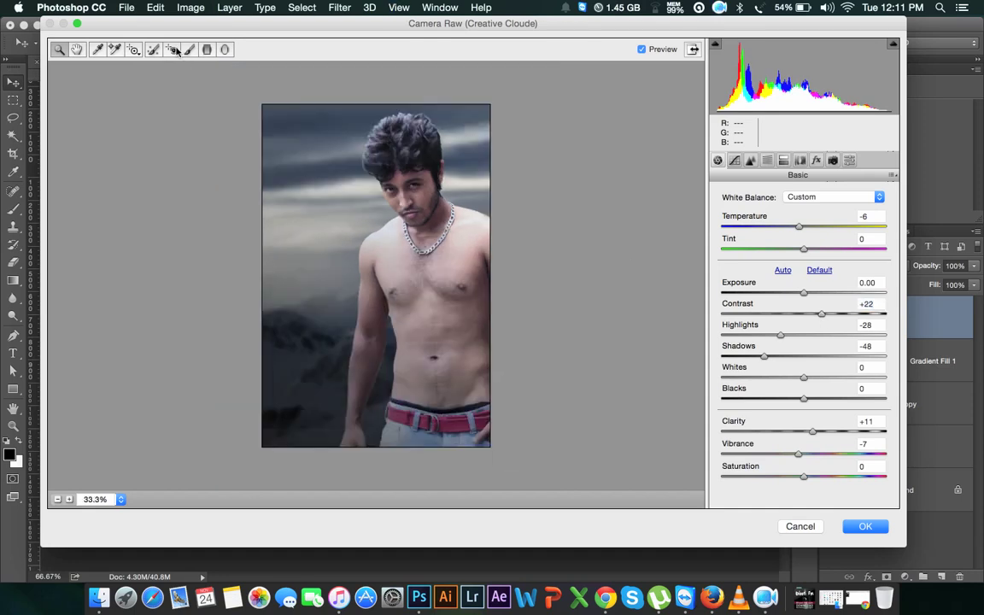
- Draw a graduated filter across the torso and drag it up toward the face
click(207, 49)
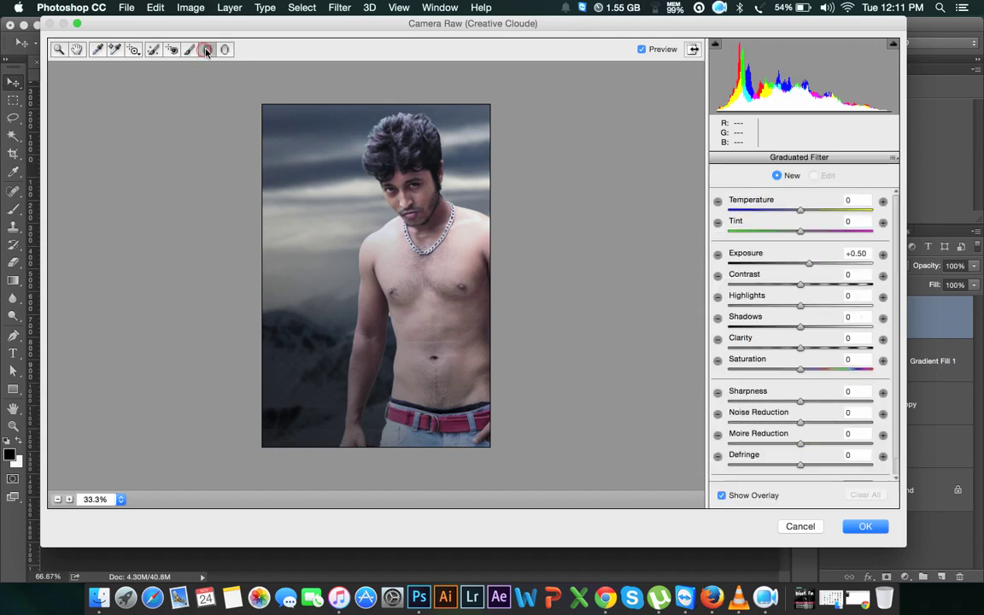
drag(434, 307, 79, 86)
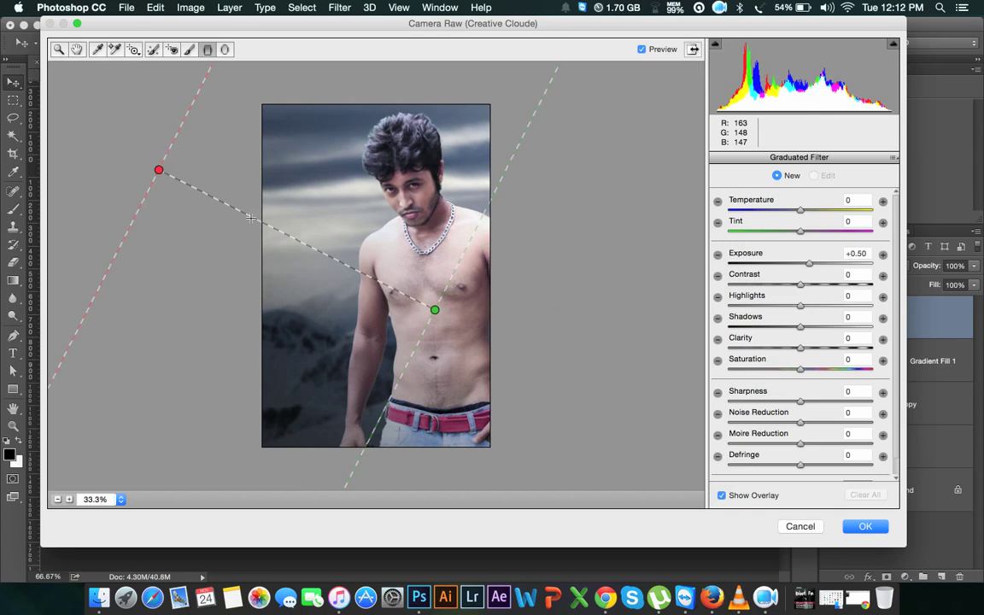
mouse_move(78, 86)
mouse_down()
mouse_move(372, 345)
mouse_move(399, 387)
mouse_up()
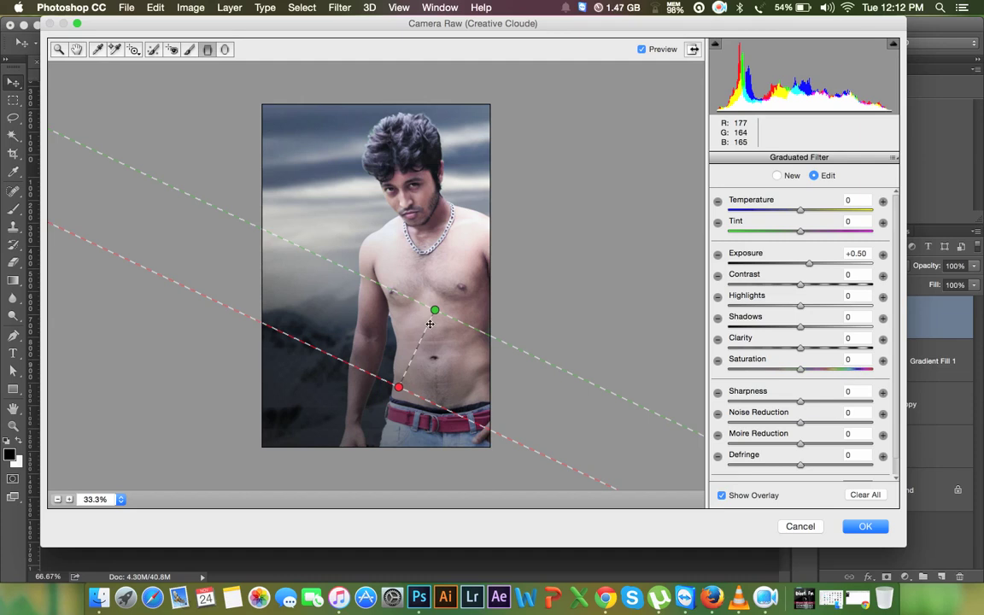
drag(434, 315, 445, 232)
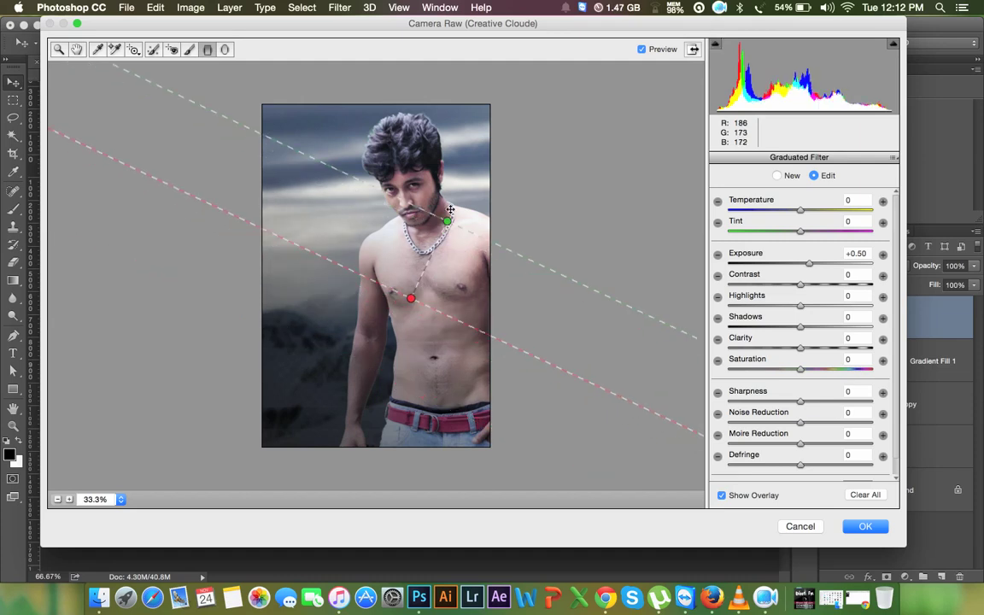
drag(445, 231, 451, 144)
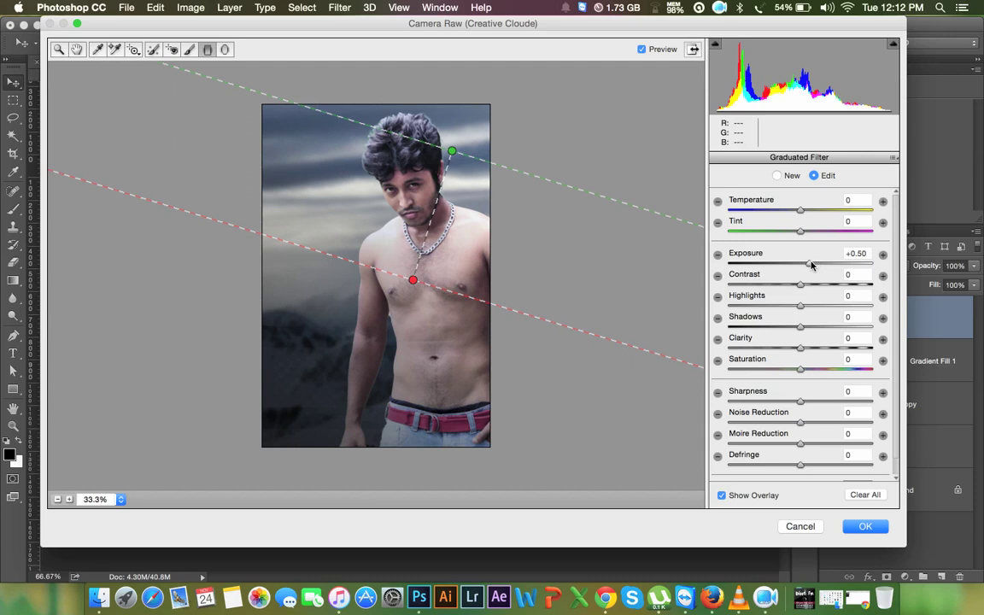
- Set the filter to Exposure -1.00, Contrast +16, Shadows +30 over the head, and apply it
drag(810, 264, 782, 265)
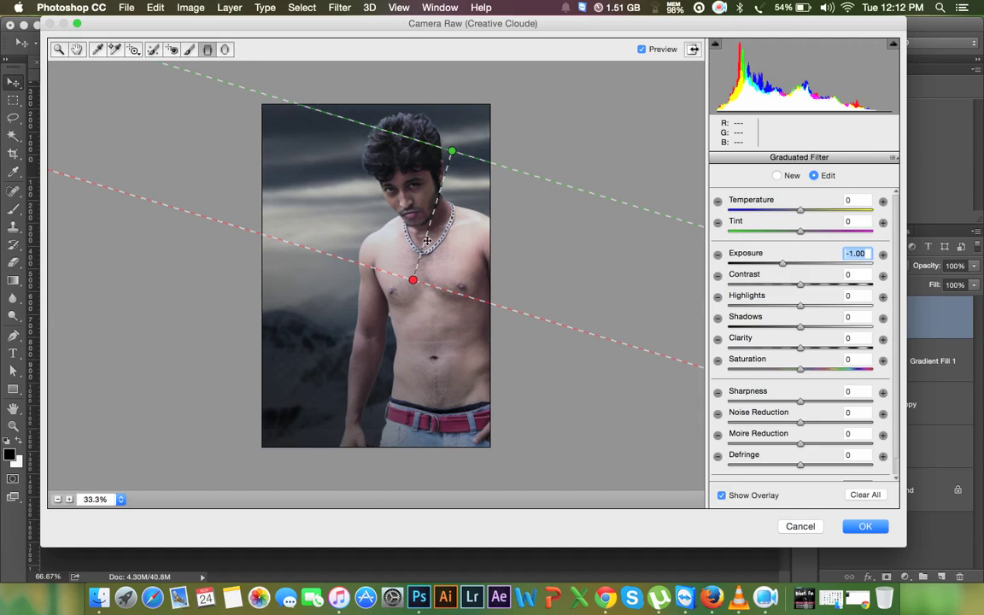
drag(427, 241, 456, 168)
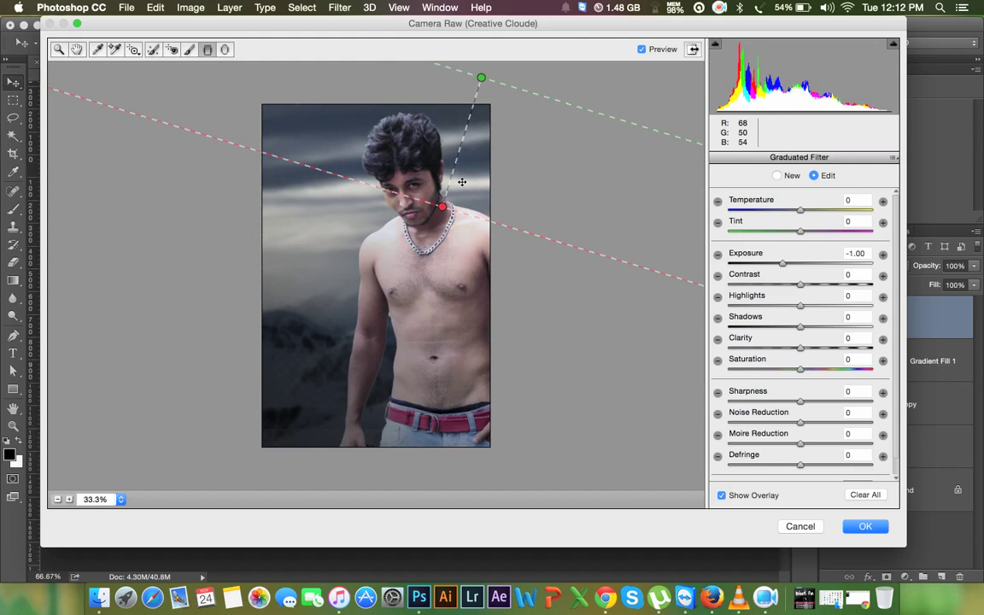
drag(455, 168, 468, 192)
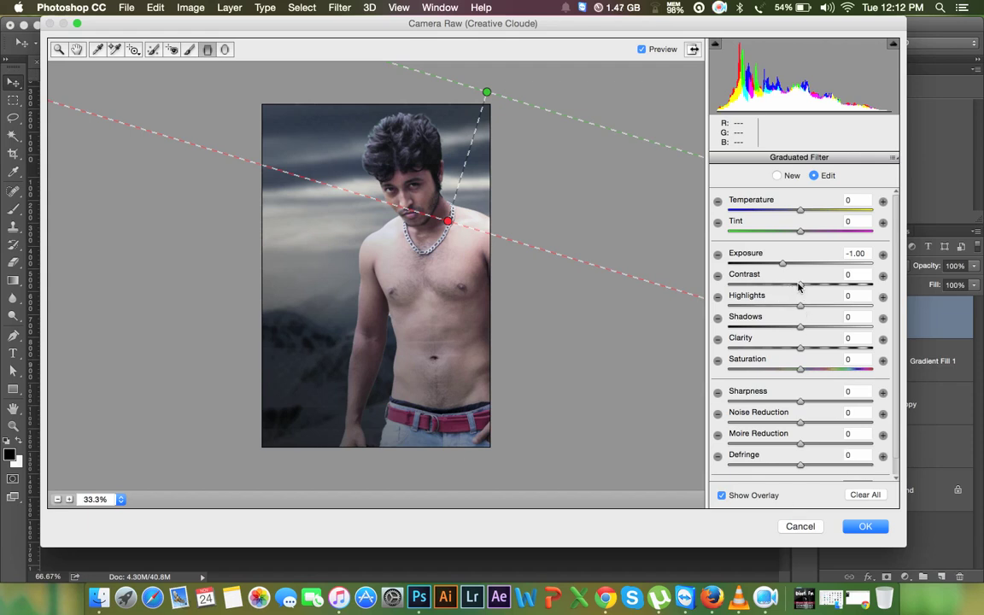
drag(799, 287, 811, 286)
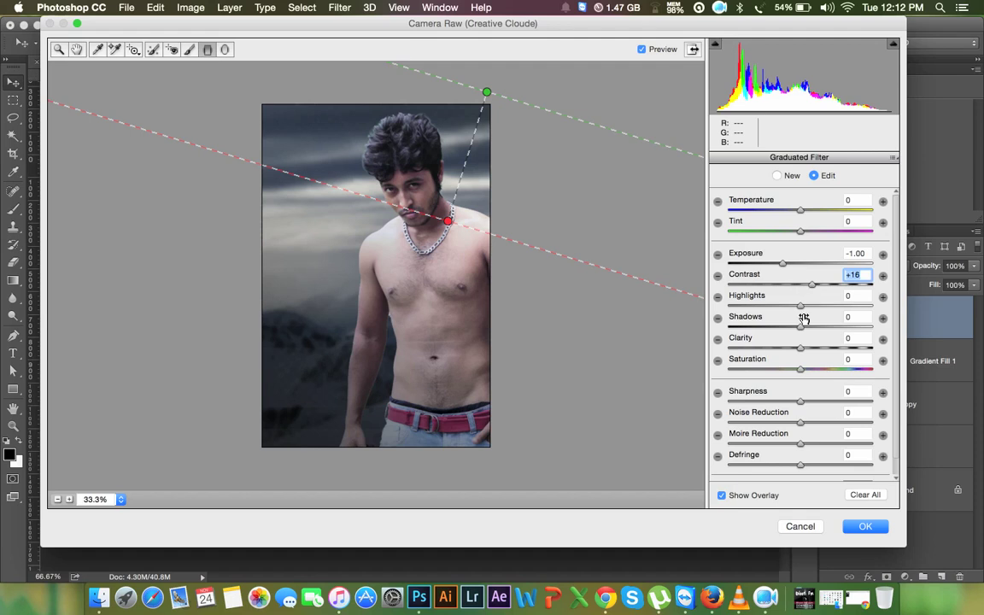
drag(800, 326, 822, 332)
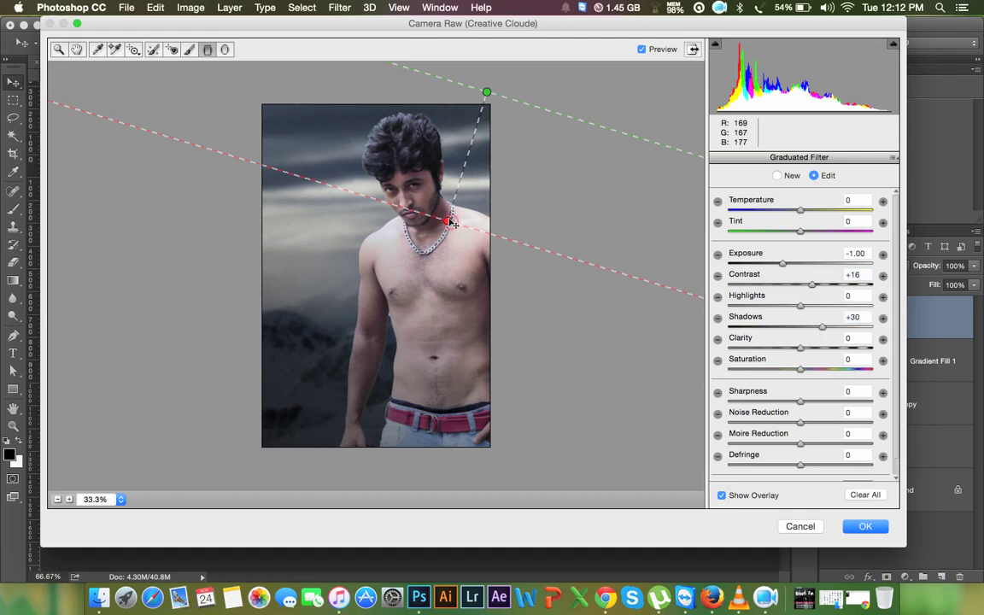
drag(448, 220, 455, 189)
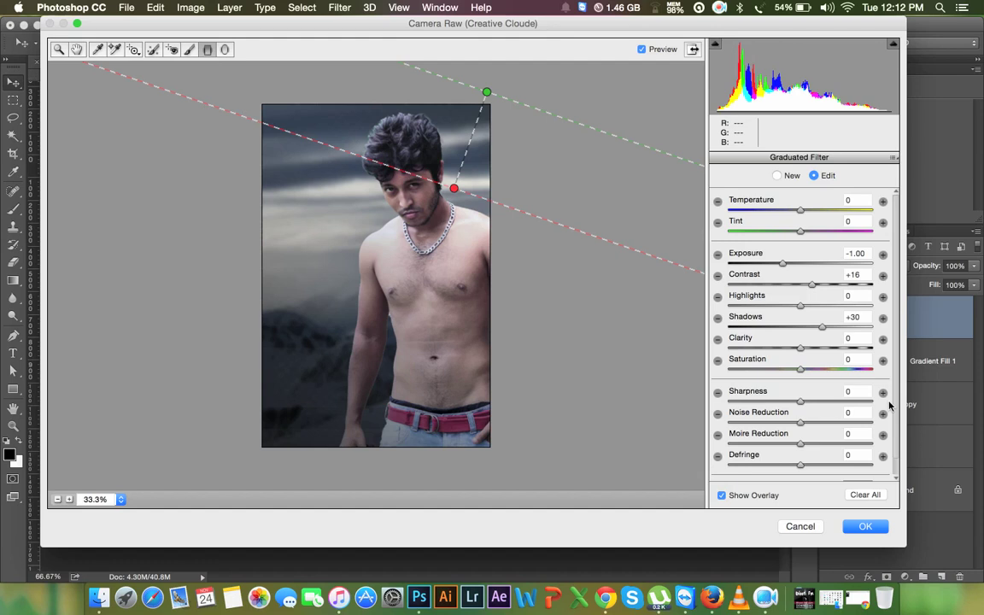
click(867, 527)
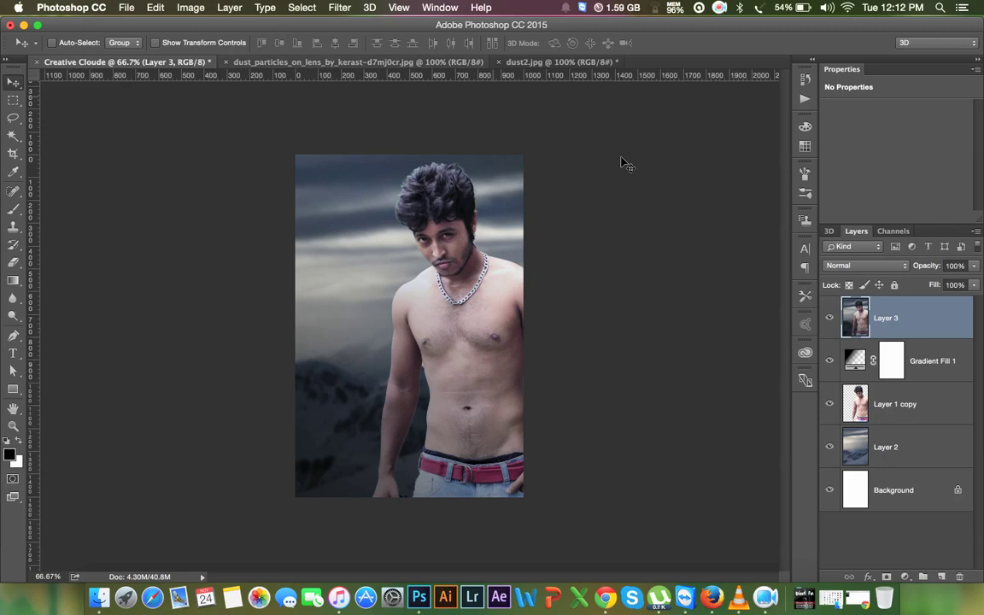
- Reopen the Camera Raw Filter on Layer 3 with the Graduated Filter tool
click(339, 7)
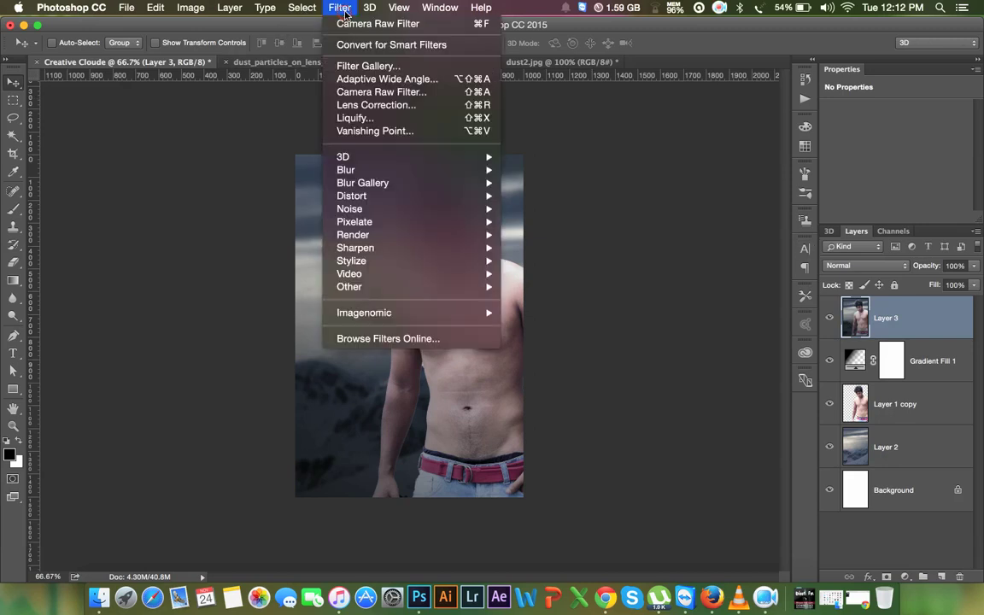
click(364, 93)
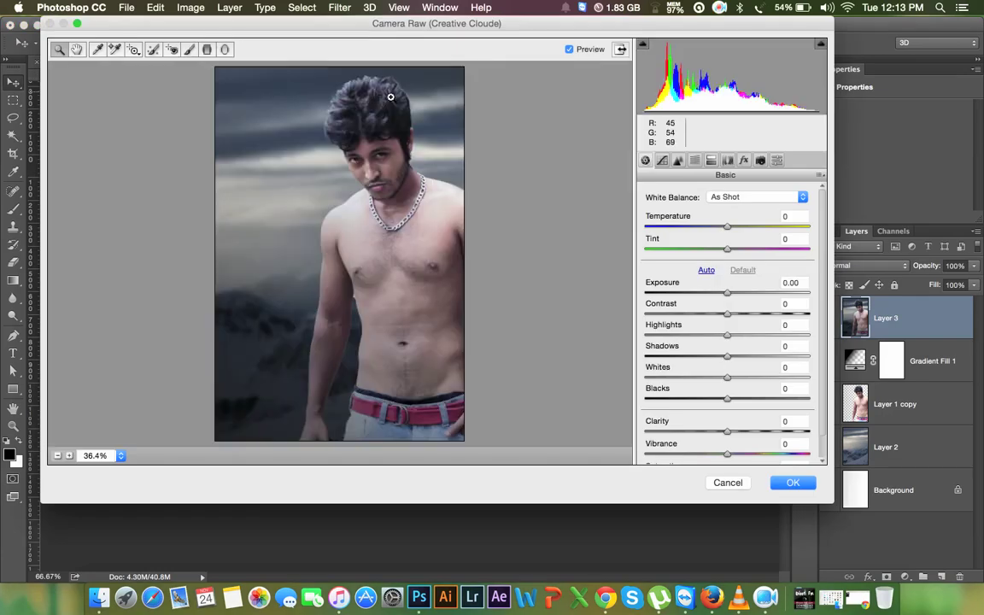
click(208, 50)
- Add a tilted graduated filter rising from the lower left at Exposure -0.90
drag(316, 286, 350, 154)
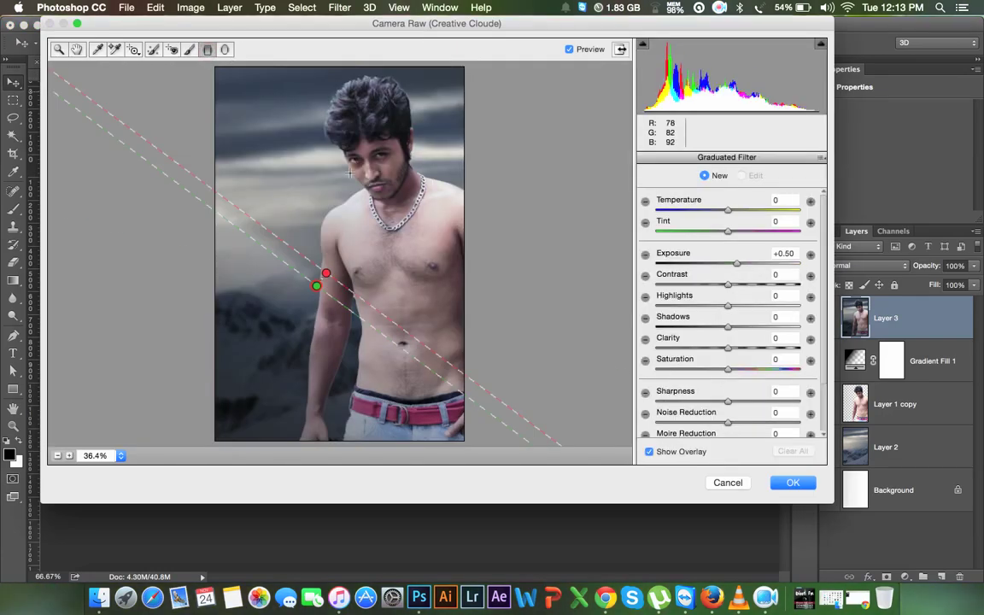
drag(351, 154, 355, 159)
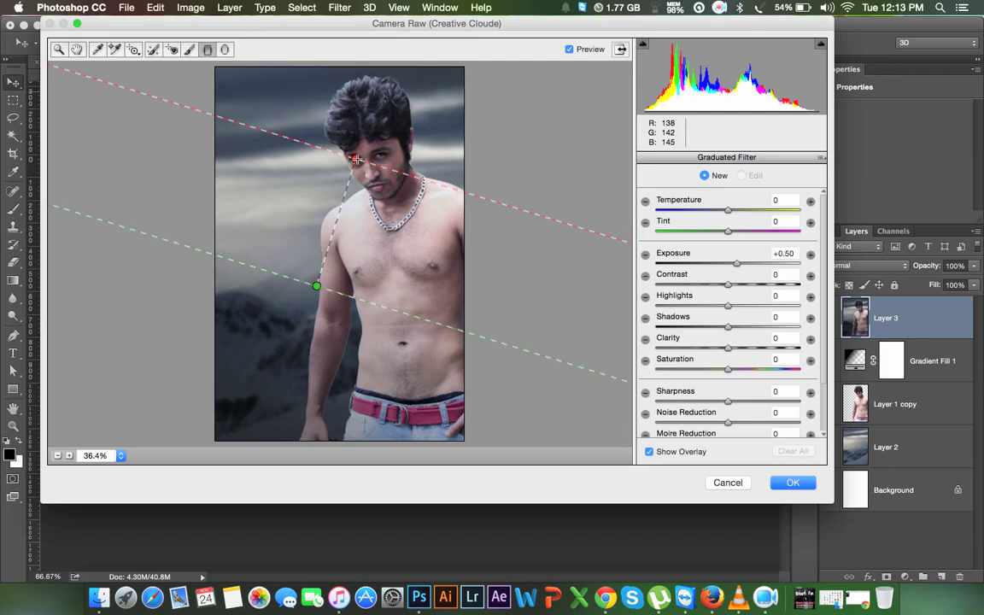
click(732, 263)
drag(732, 263, 712, 263)
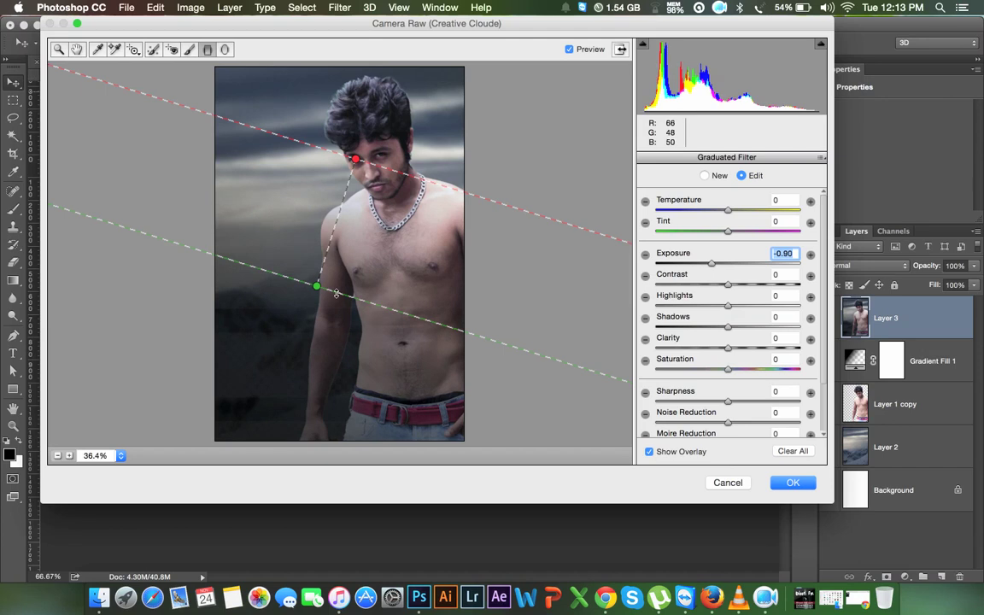
mouse_move(316, 287)
mouse_down()
mouse_move(321, 327)
mouse_move(299, 281)
mouse_move(369, 227)
mouse_up()
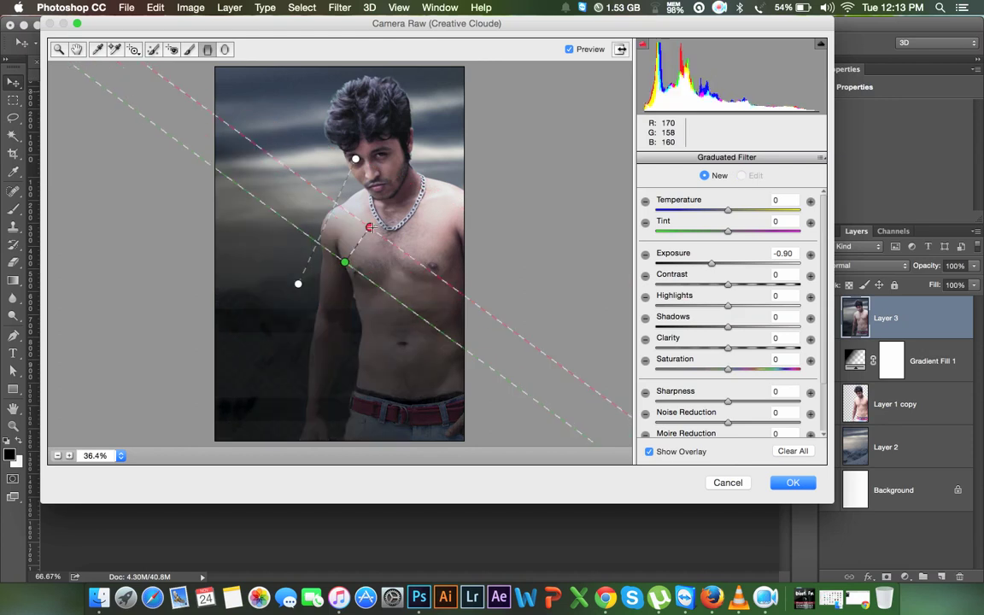
- Undo the stray filter, shift the first filter up, and draw a new one from the bottom
key(ctrl+z)
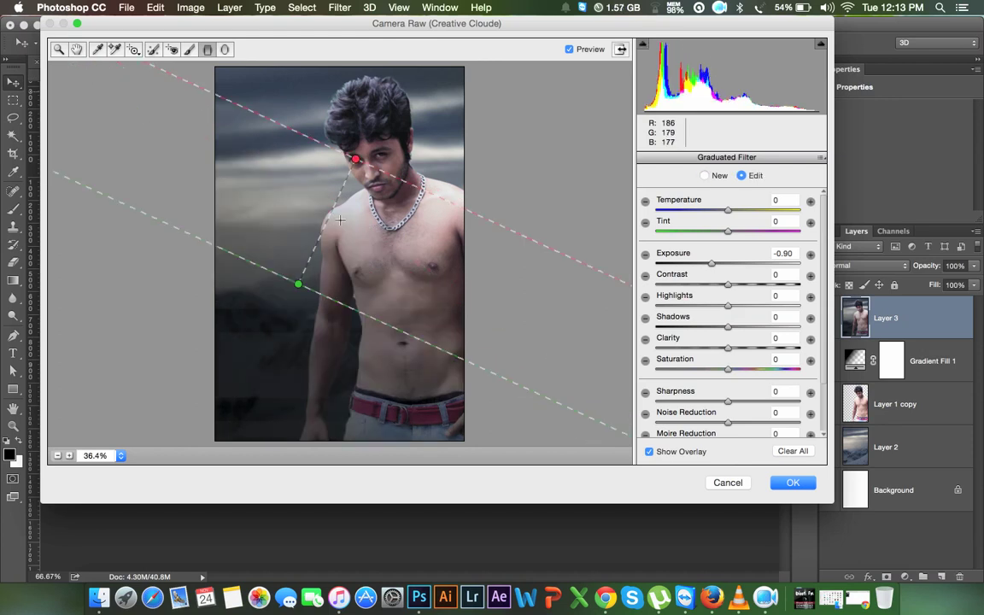
drag(348, 195, 383, 180)
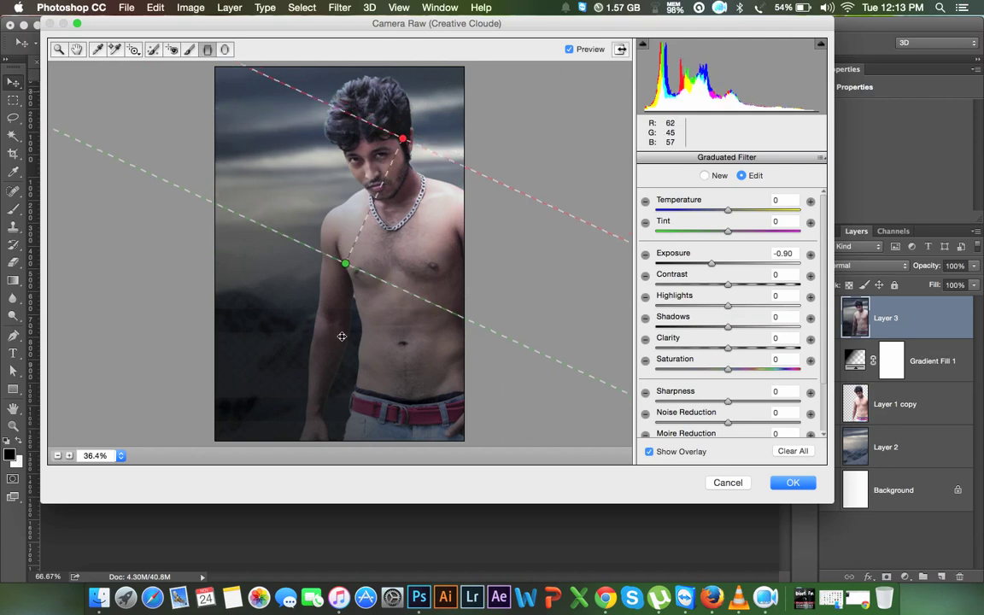
mouse_move(296, 415)
mouse_down()
mouse_move(385, 261)
mouse_move(371, 246)
mouse_up()
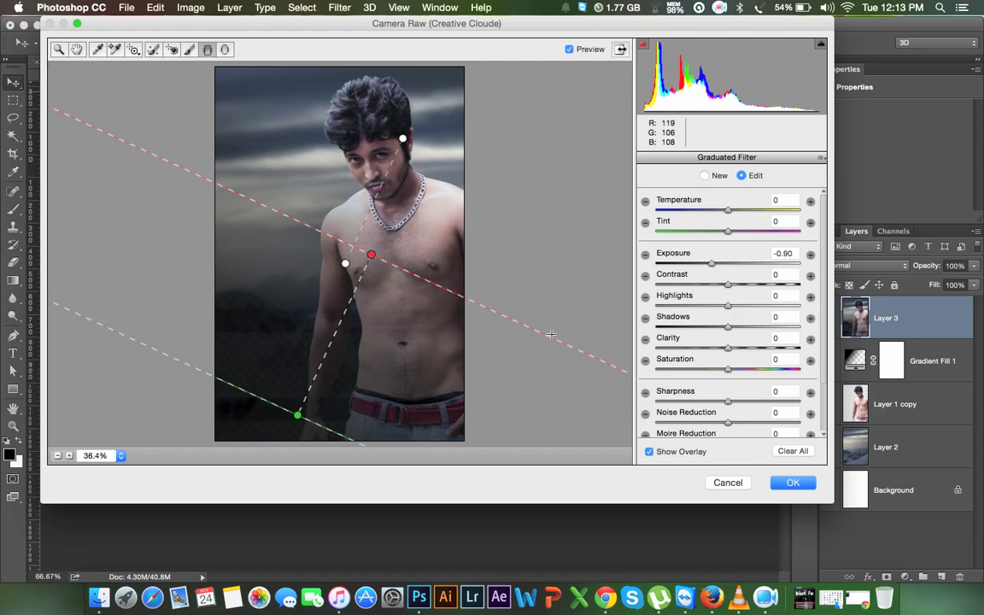
- Give the lower filter Clarity -90, Sharpness -70 and Exposure -0.20; lower the upper filter's clarity
click(728, 349)
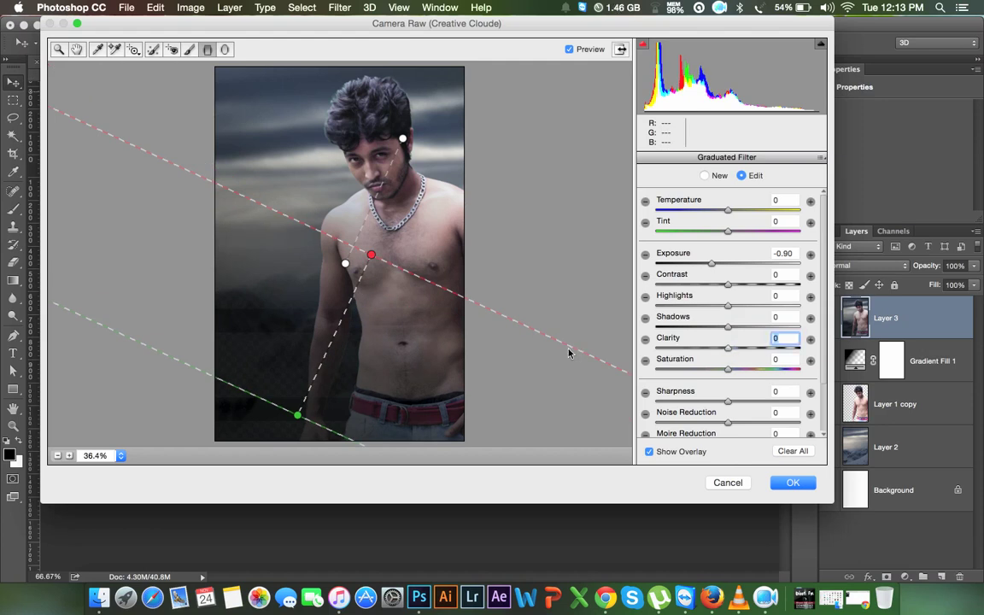
text(-100)
click(659, 349)
drag(728, 407, 683, 395)
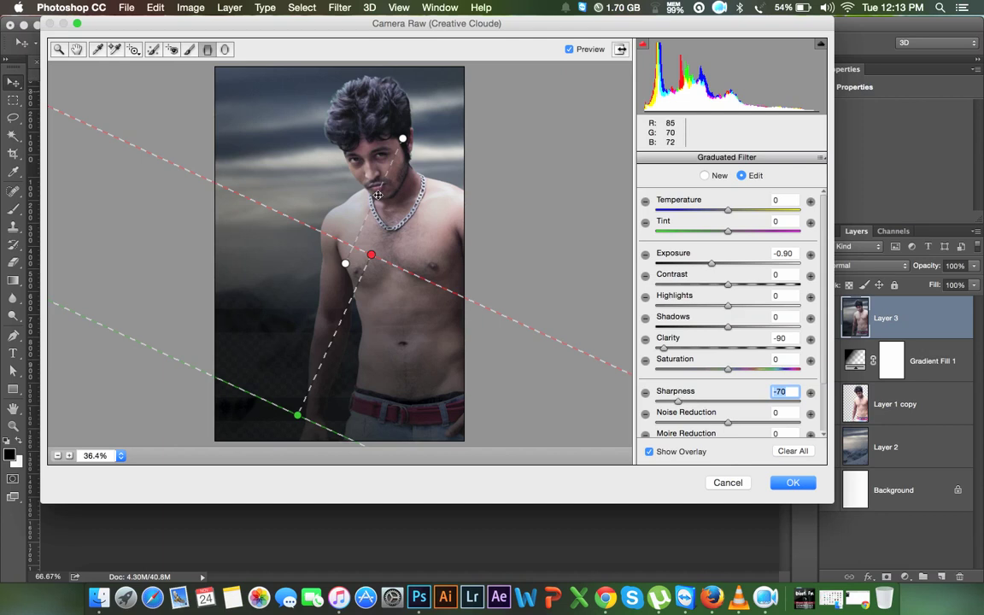
click(403, 139)
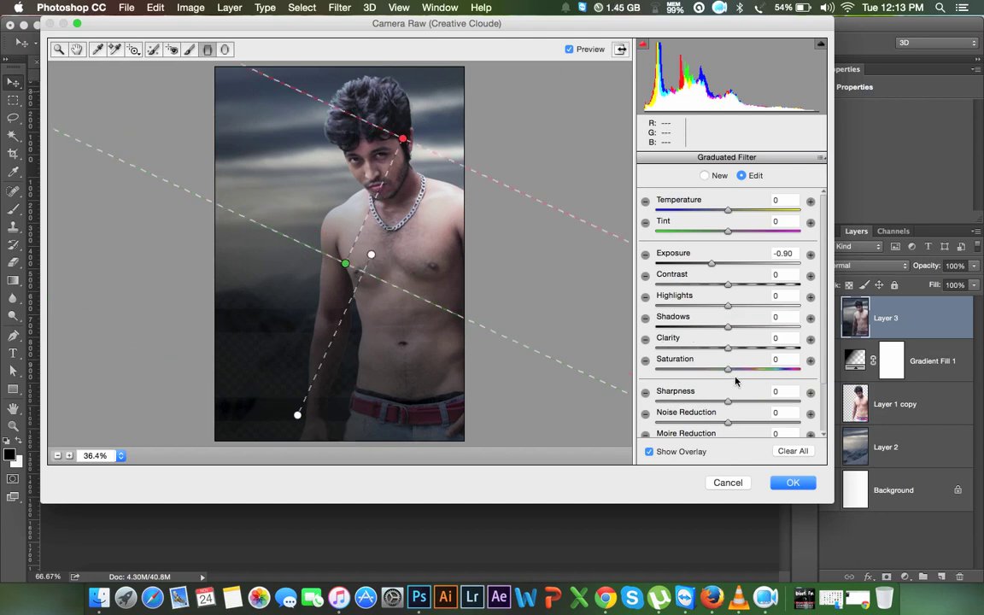
drag(727, 348, 699, 349)
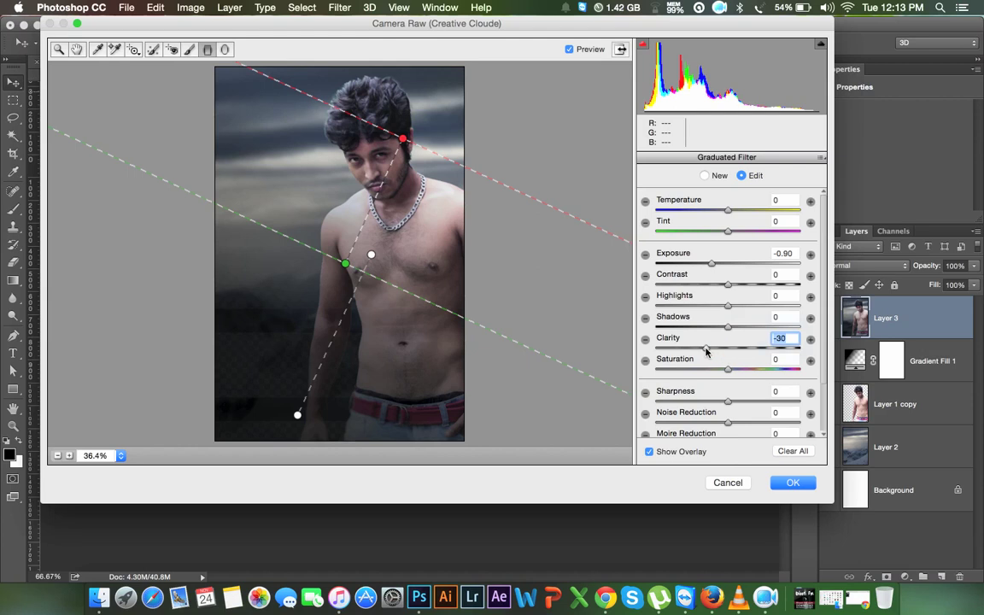
click(370, 255)
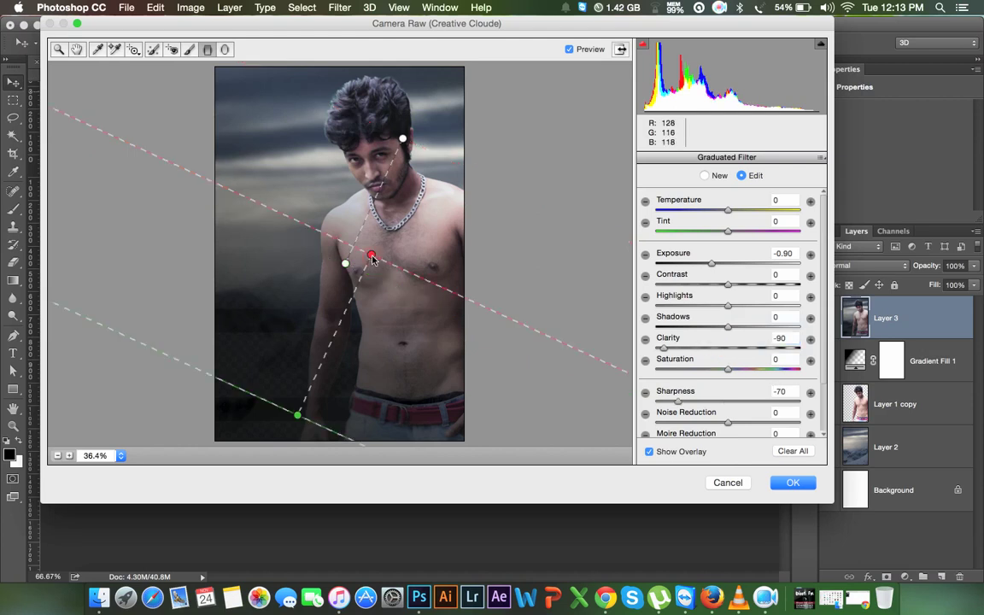
click(724, 263)
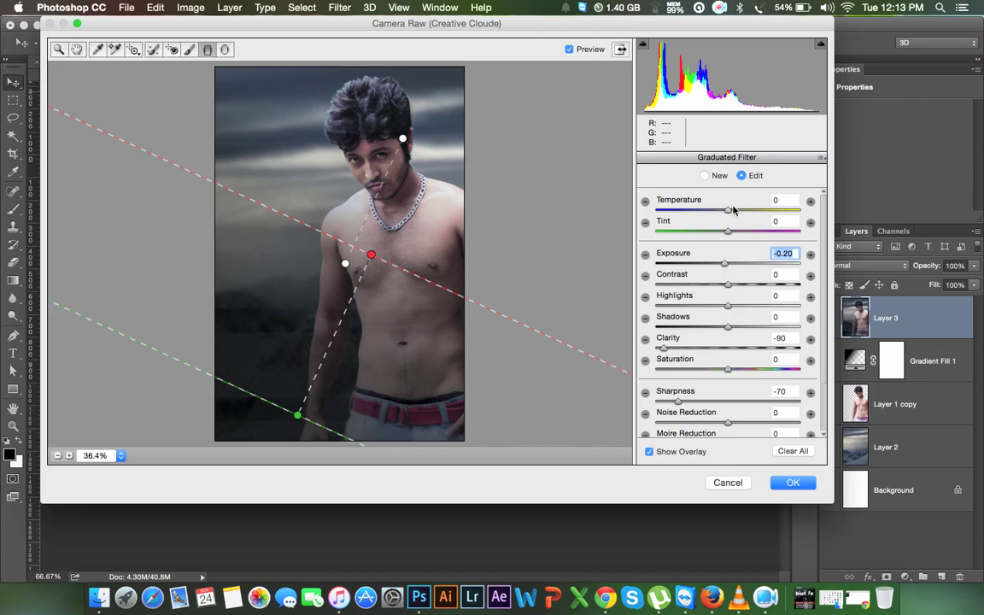
- Set the lower filter to Exposure -0.50 and tilt it up toward the waist
drag(728, 209, 708, 211)
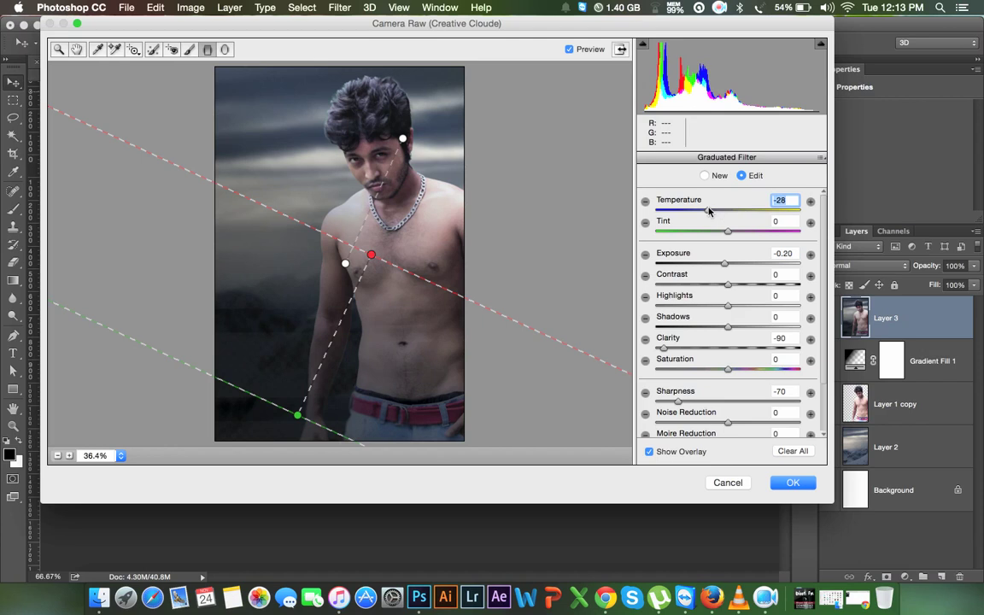
drag(708, 211, 728, 215)
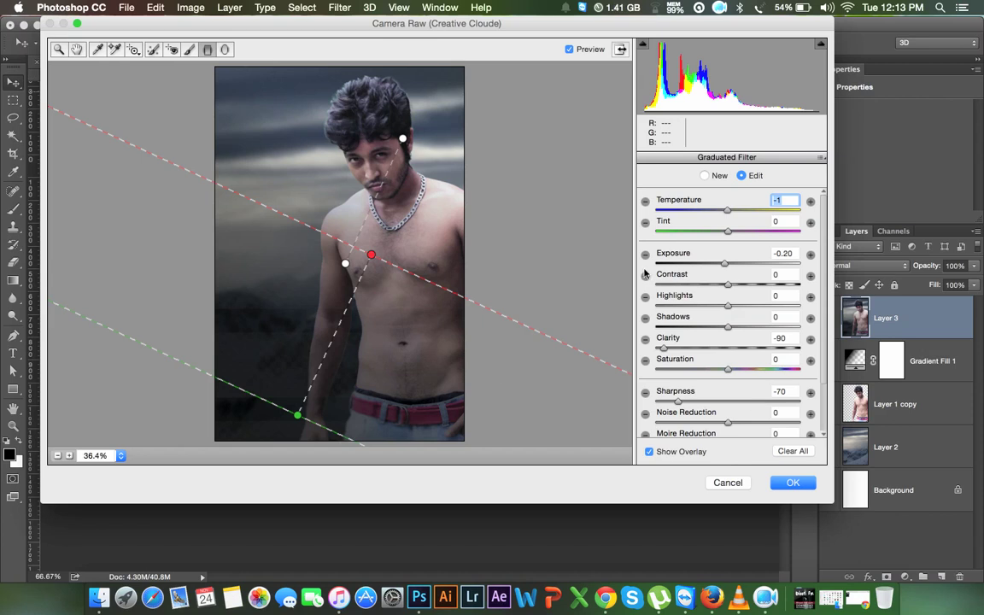
drag(720, 263, 714, 262)
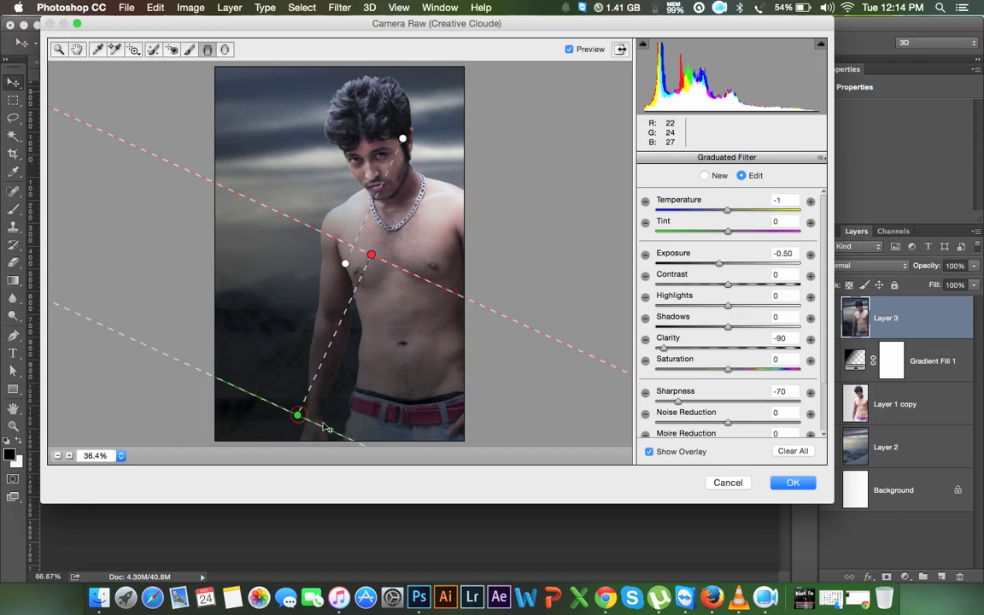
mouse_move(297, 415)
mouse_down()
mouse_move(354, 417)
mouse_move(345, 396)
mouse_up()
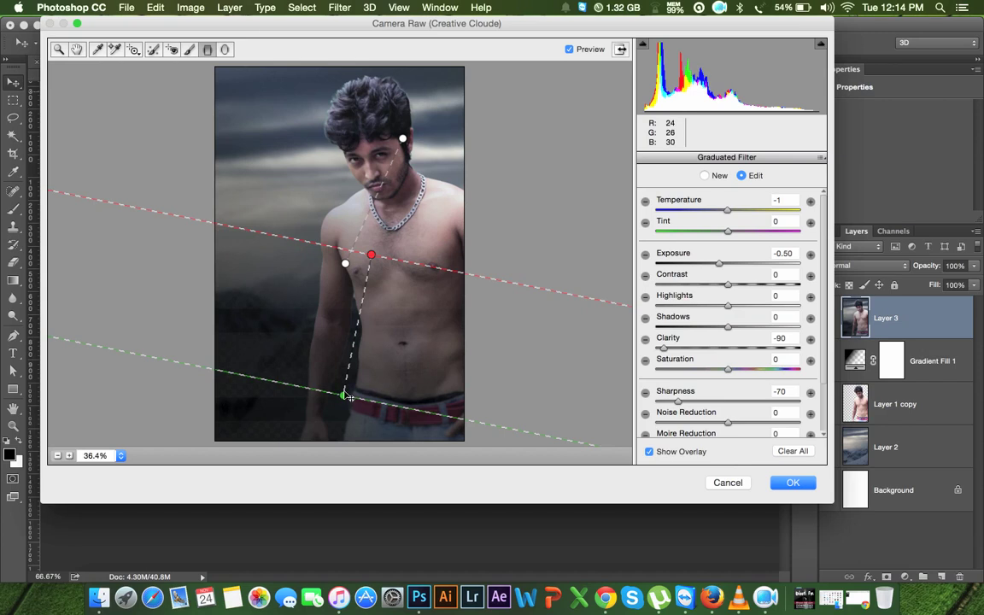
drag(344, 395, 331, 404)
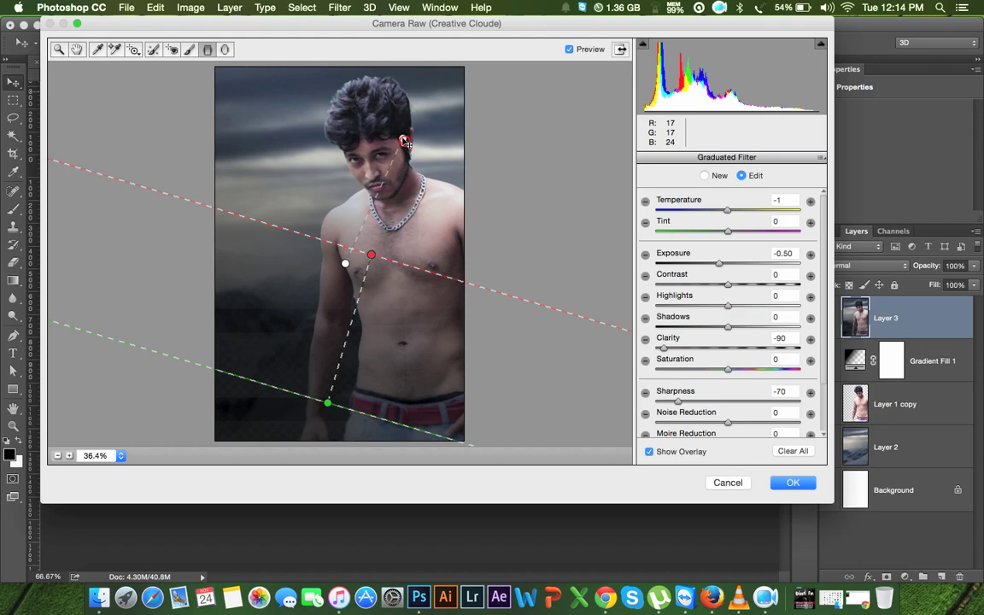
- Ease the upper graduated filter to Exposure -0.40 and apply the Camera Raw edits
click(402, 139)
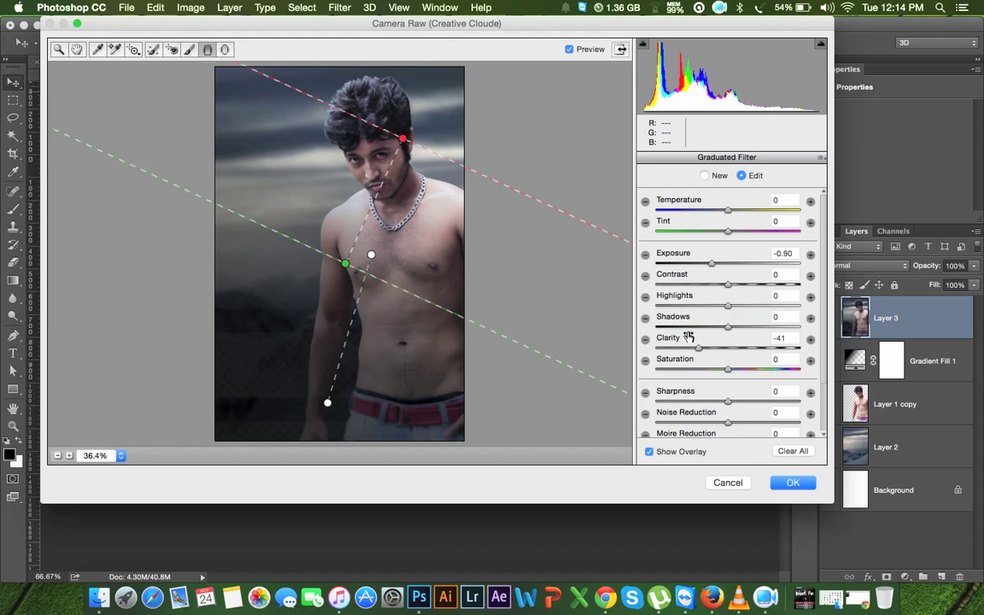
click(714, 265)
drag(717, 268, 724, 268)
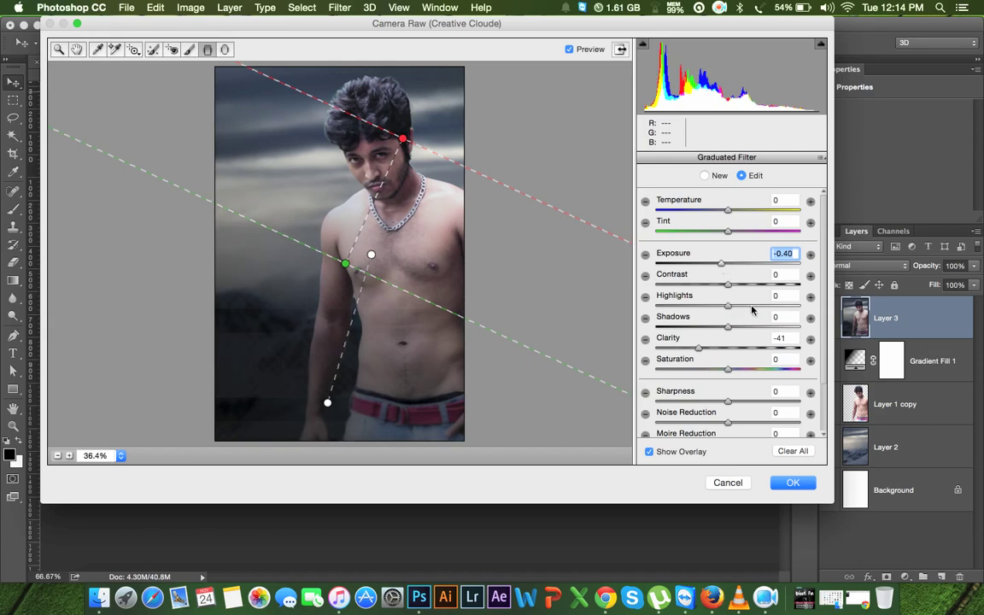
click(792, 482)
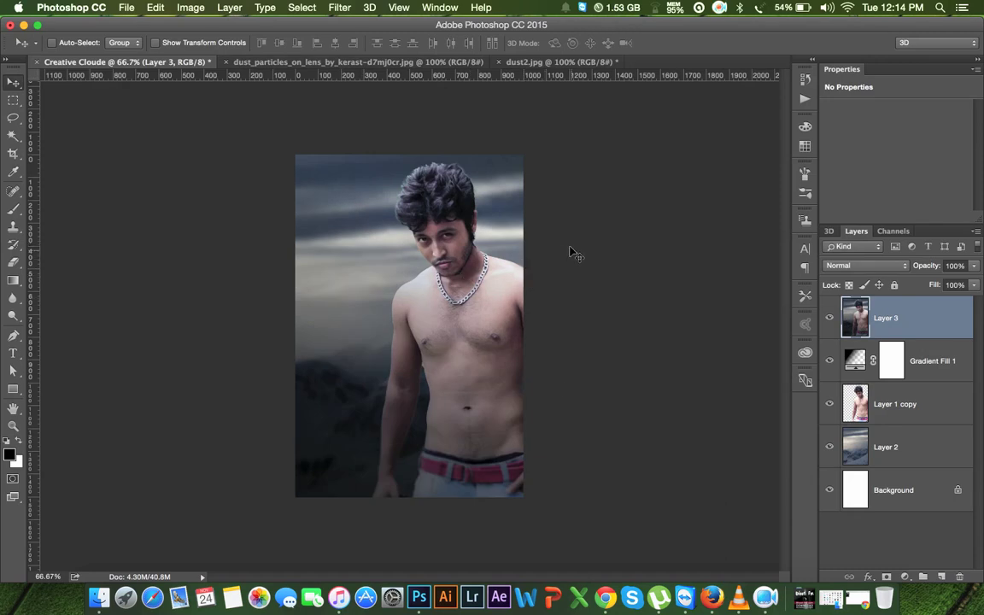
- Zoom to 200% and set up the Blur tool with a 46 px soft brush
key(super)
key(super+equal)
key(super+equal)
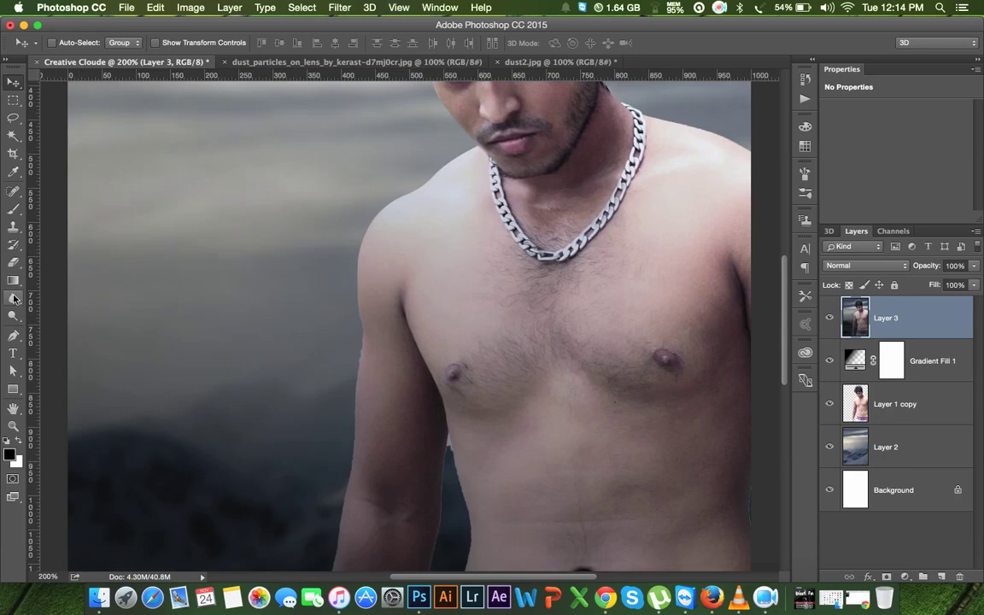
drag(13, 298, 35, 292)
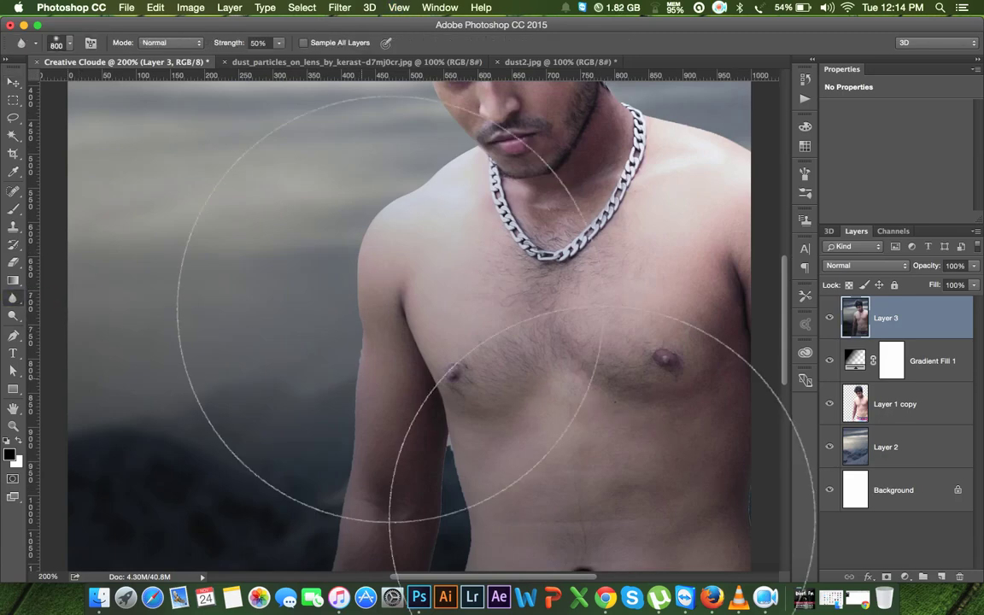
right_click(493, 327)
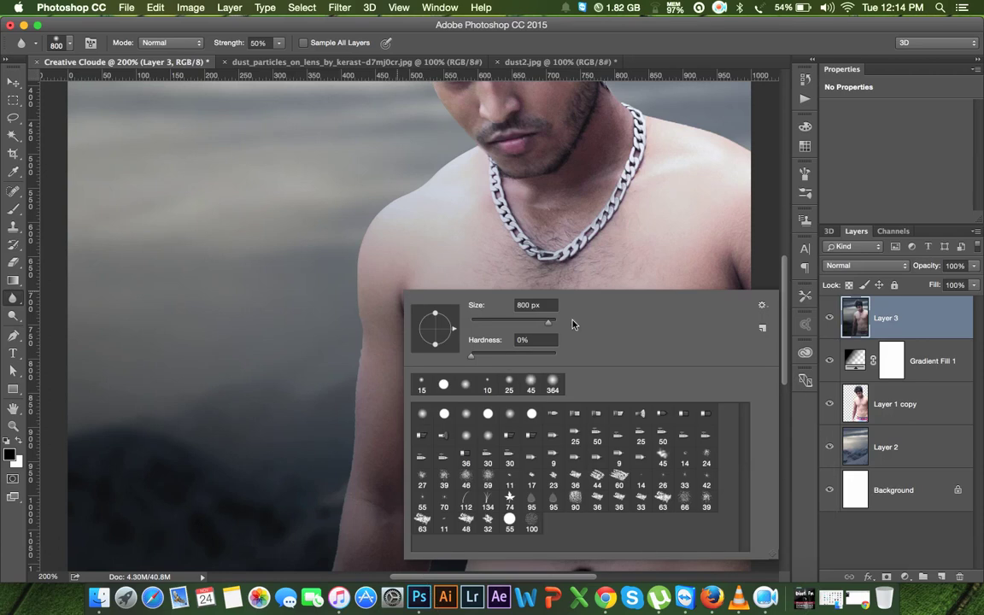
drag(548, 321, 489, 321)
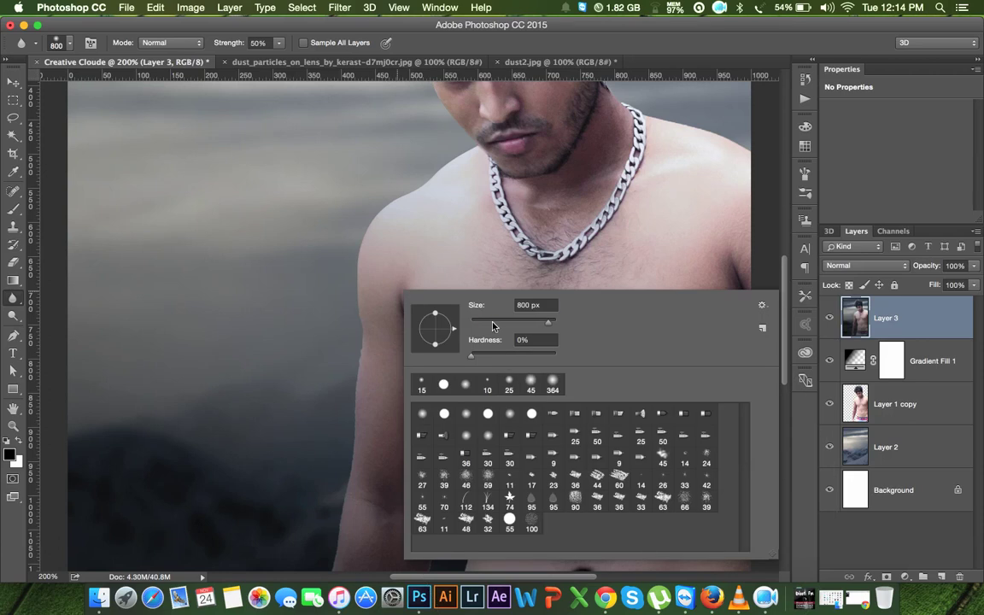
click(354, 364)
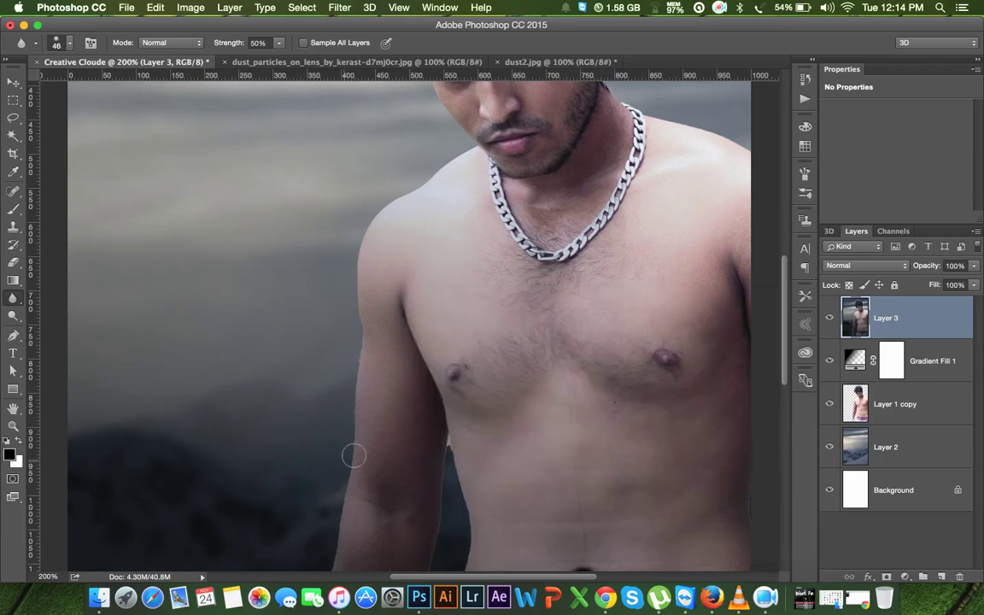
- Blur the edges of the man's torso and arm against the background
mouse_move(459, 468)
mouse_down()
mouse_move(460, 440)
mouse_move(480, 510)
mouse_up()
scroll(465, 461, down, 3)
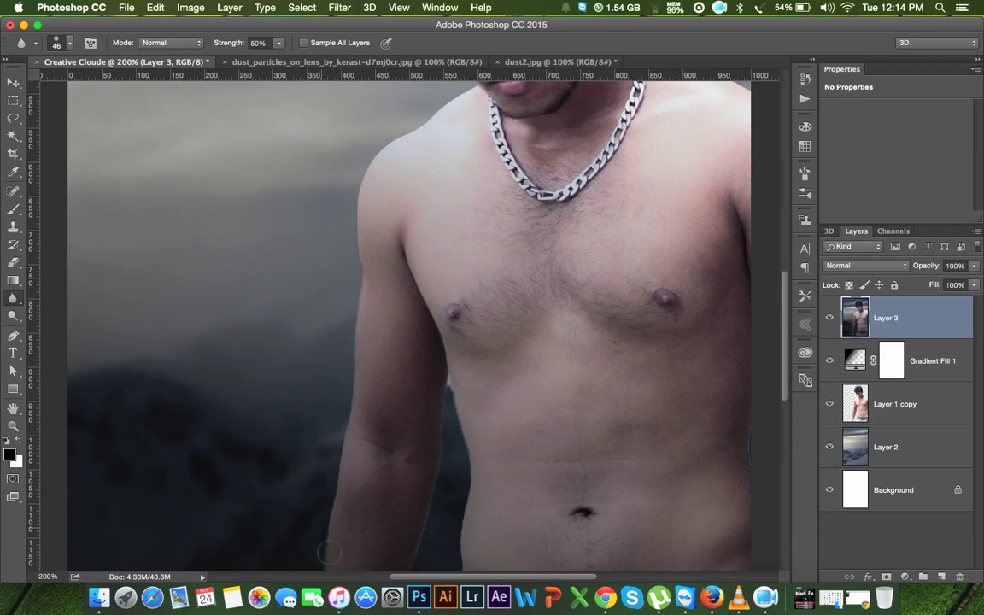
scroll(432, 380, down, 5)
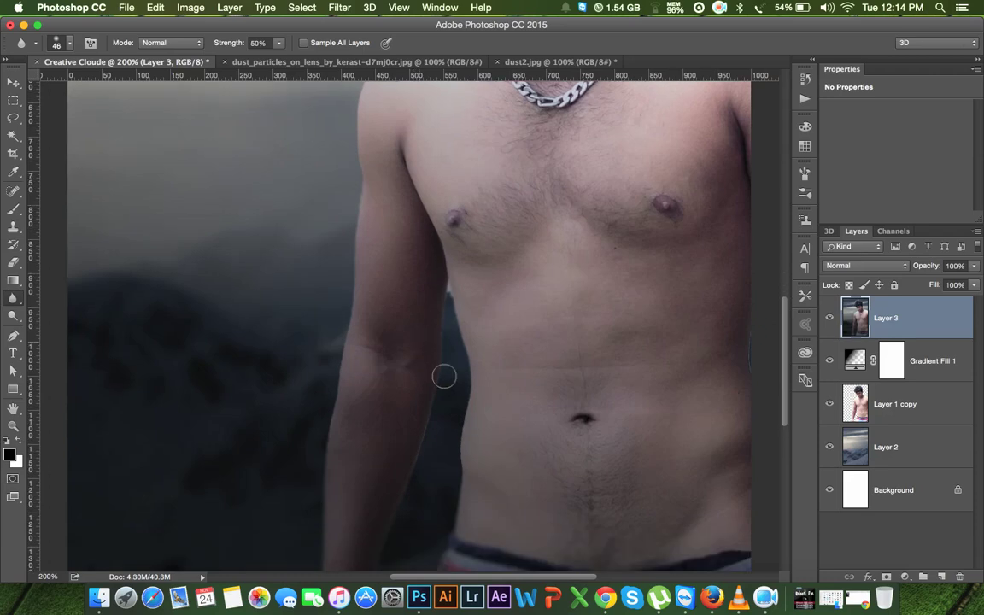
scroll(453, 359, down, 2)
scroll(464, 376, down, 3)
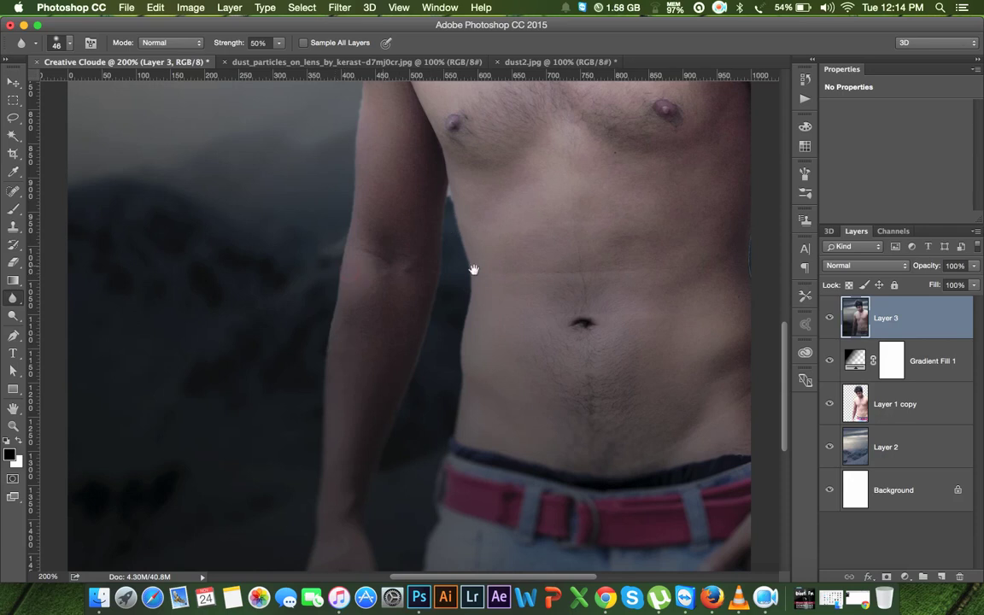
drag(588, 303, 383, 354)
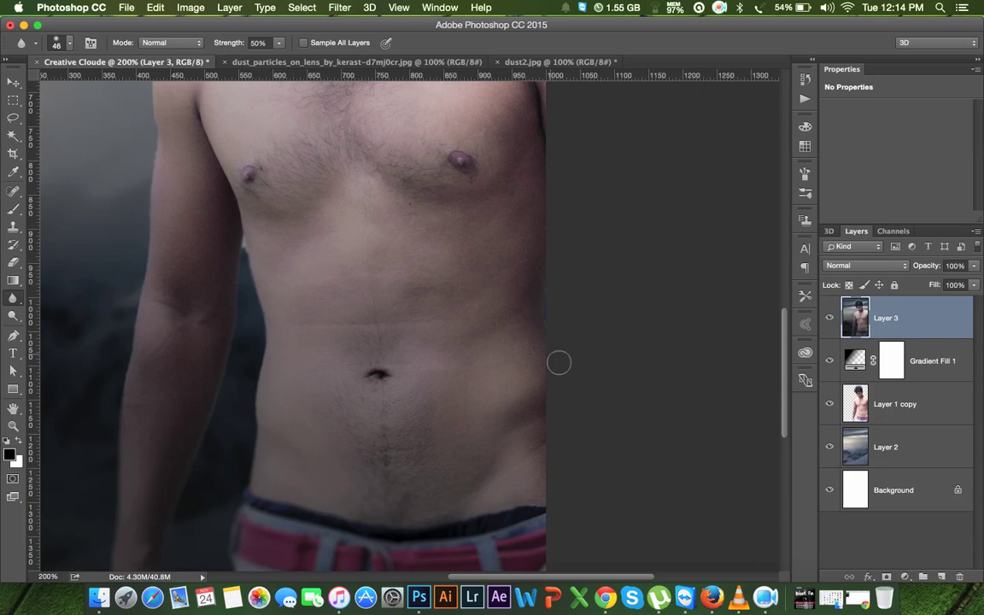
drag(558, 226, 546, 397)
drag(577, 226, 563, 381)
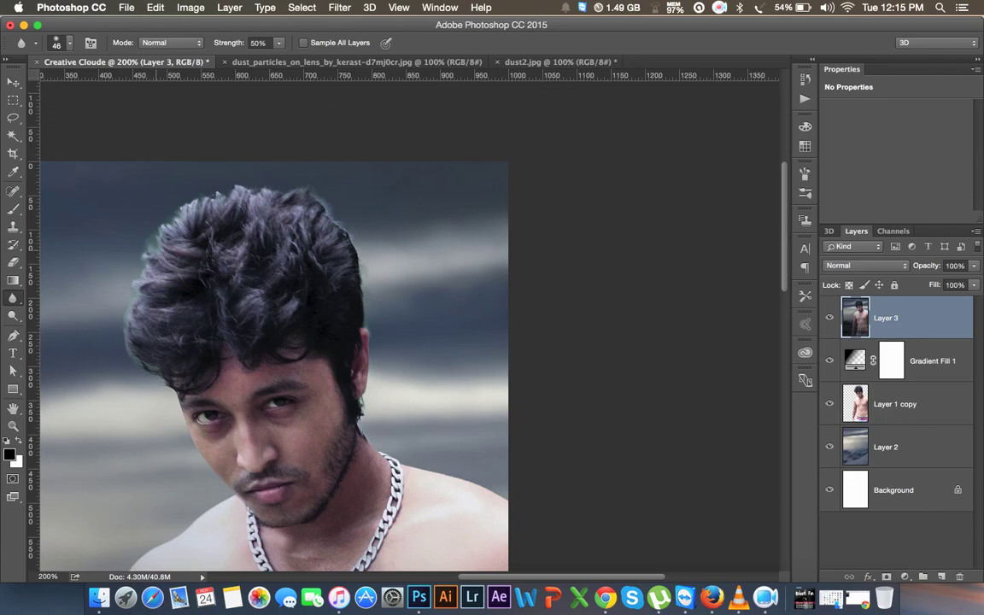
- Zoom back out and bring up the dust_particles image
key(super+minus)
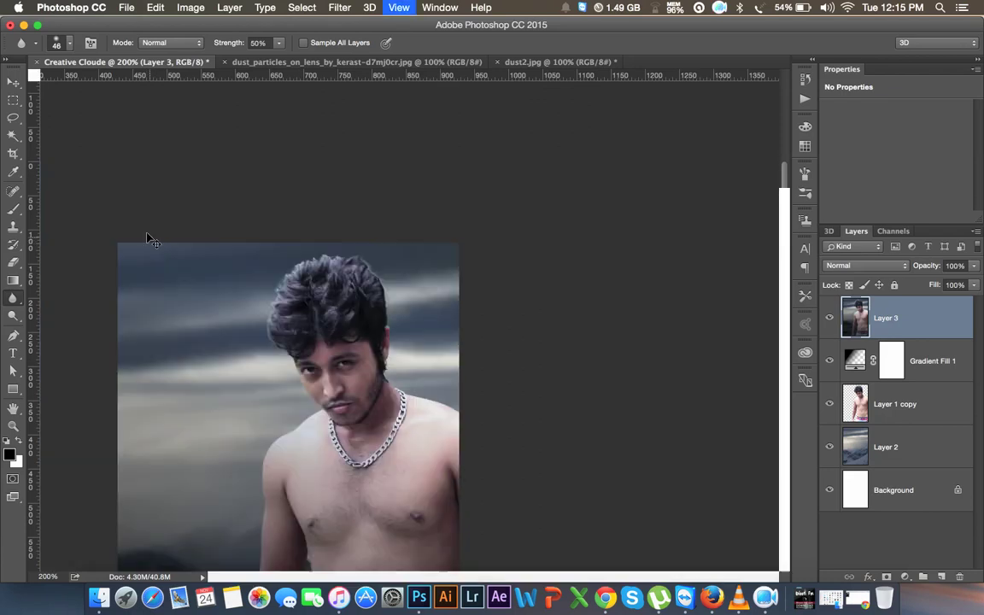
key(super+minus)
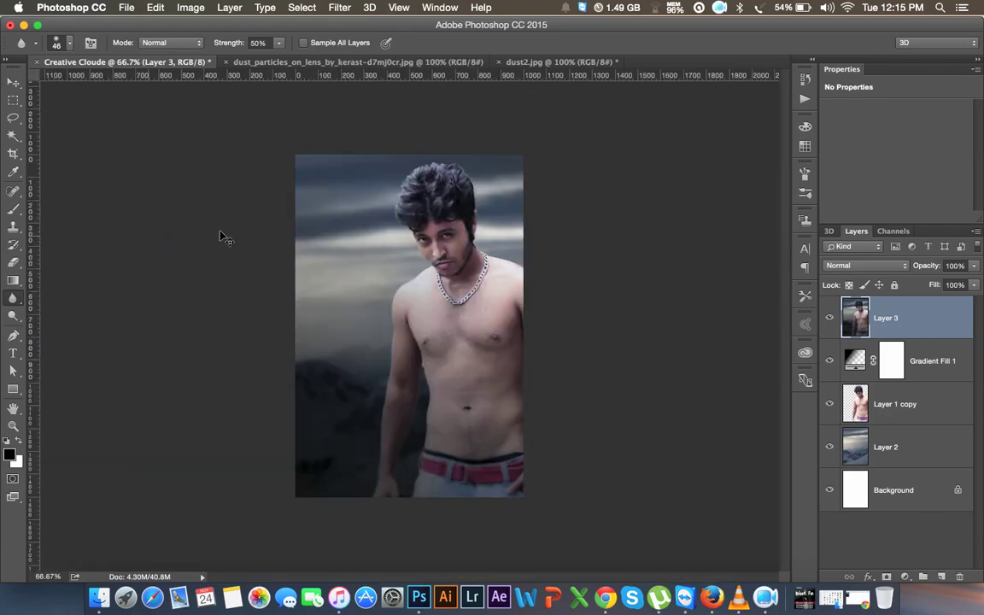
key(super+plus)
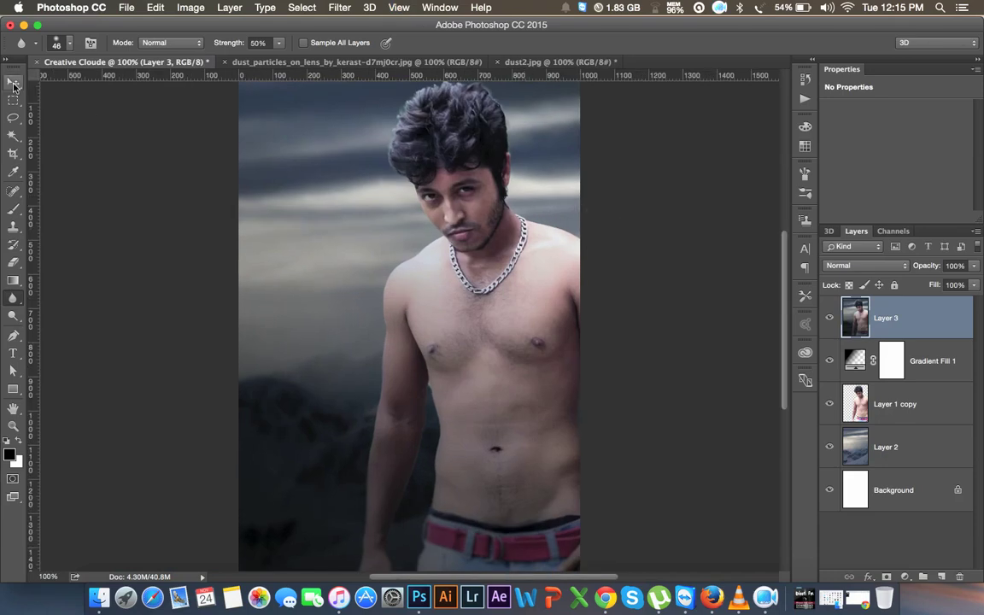
click(14, 81)
click(282, 63)
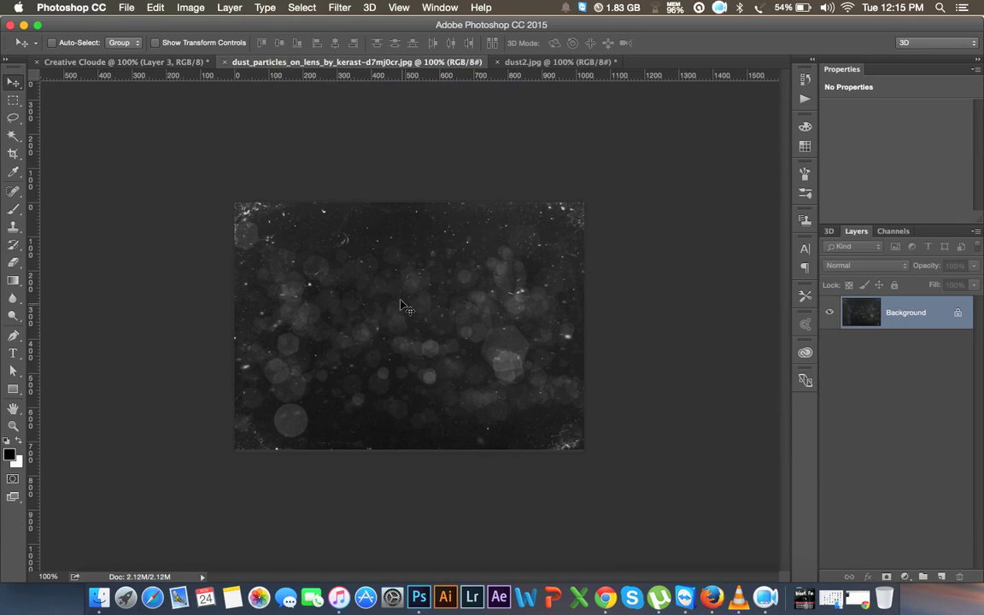
- Place the dust image into Creative Cloude as a Screen-blended layer over the body
click(167, 62)
drag(380, 321, 380, 321)
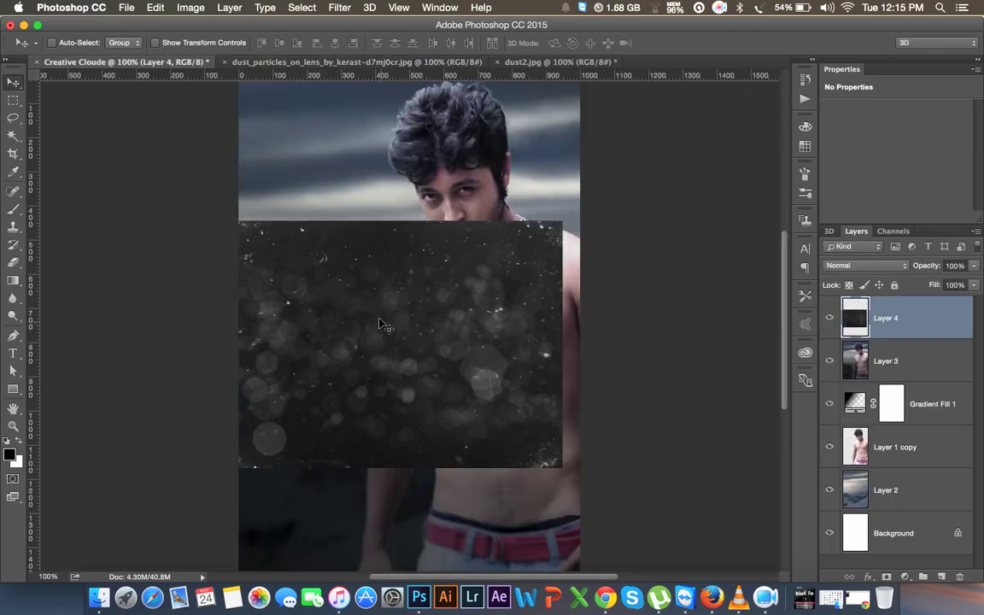
key(super+minus)
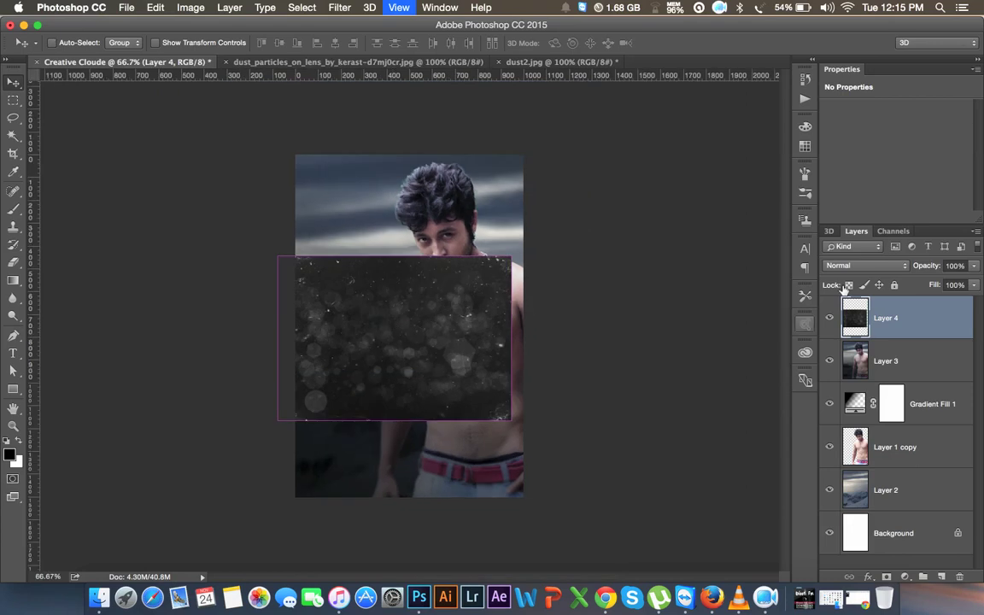
click(851, 266)
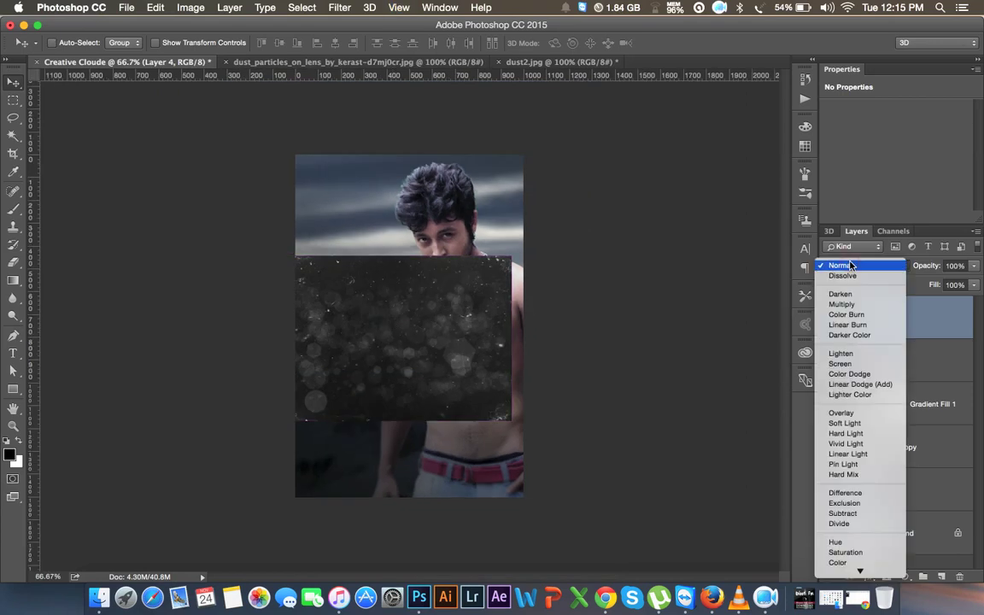
click(842, 362)
mouse_move(494, 341)
mouse_down()
mouse_move(510, 439)
mouse_move(554, 133)
mouse_up()
- Transform the dust layer to about 116% scale and -21° rotation over the lower torso
key(super+t)
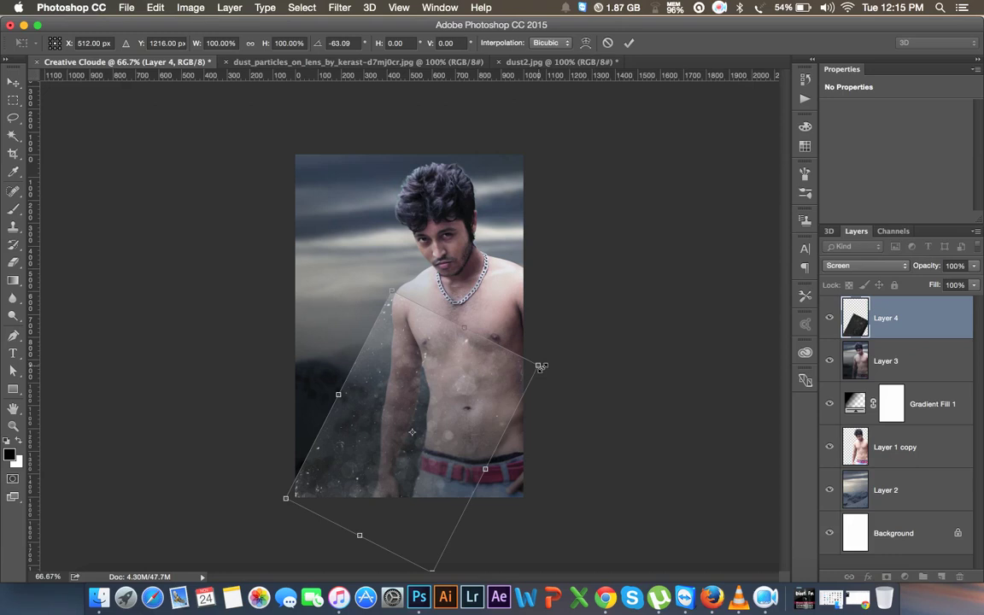
mouse_move(540, 366)
mouse_down()
mouse_move(588, 336)
mouse_move(593, 315)
mouse_move(664, 307)
mouse_move(688, 388)
mouse_up()
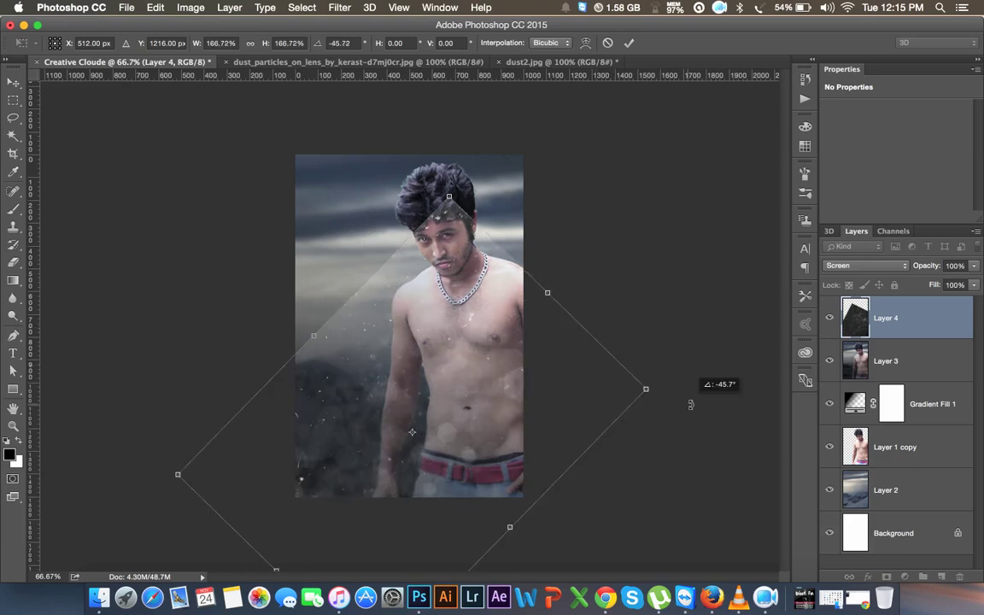
drag(571, 376, 576, 426)
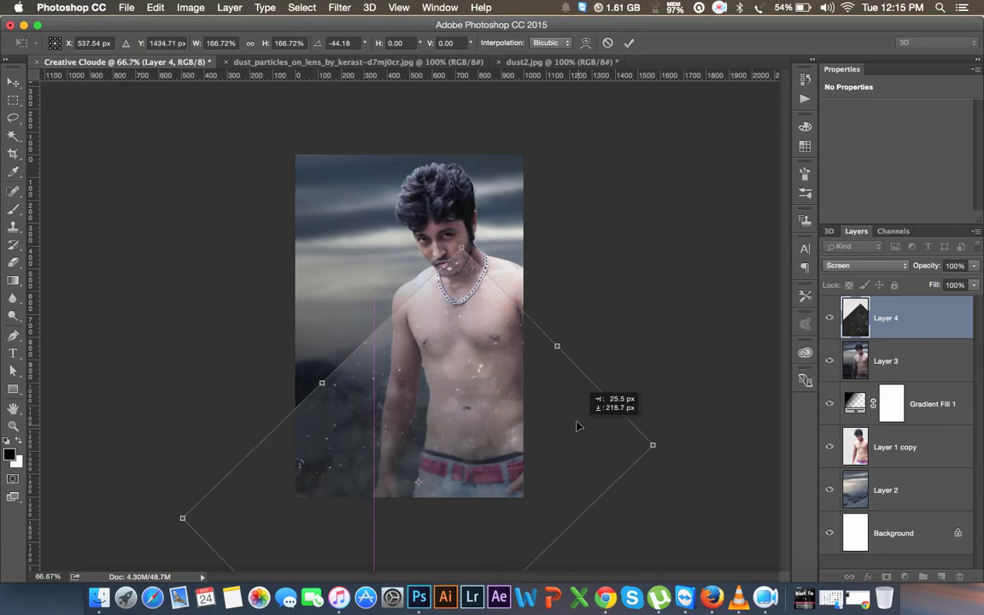
drag(467, 252, 445, 314)
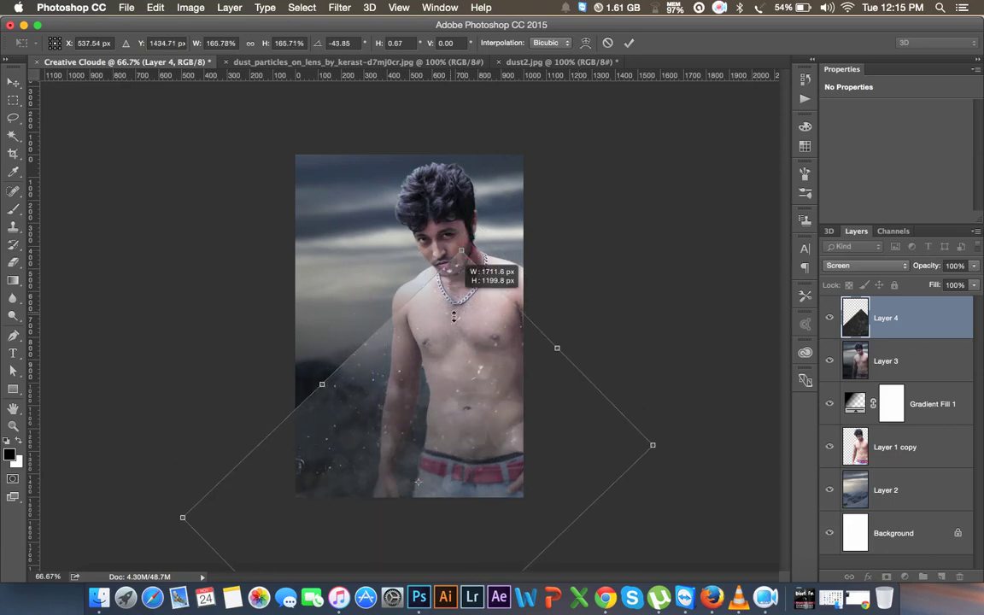
drag(613, 403, 615, 401)
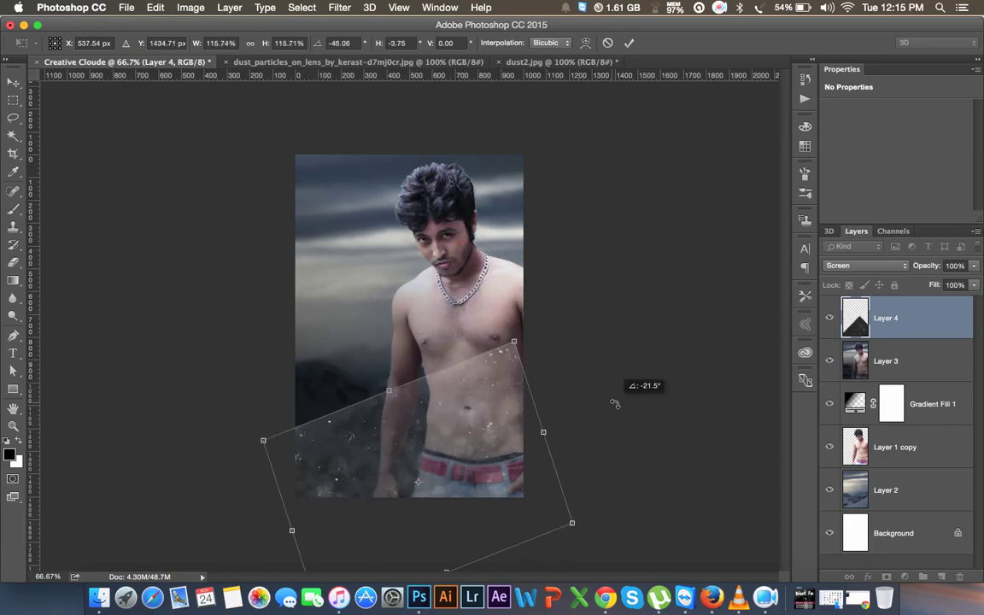
key(Return)
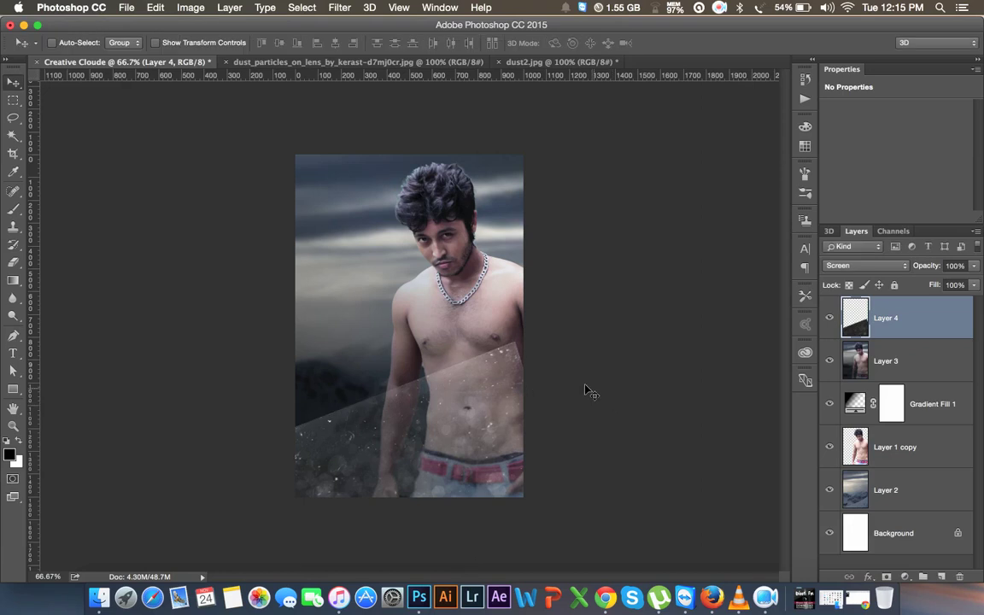
- Erase the dust patch over the abdomen with a 380 px soft round eraser
click(13, 208)
right_click(380, 326)
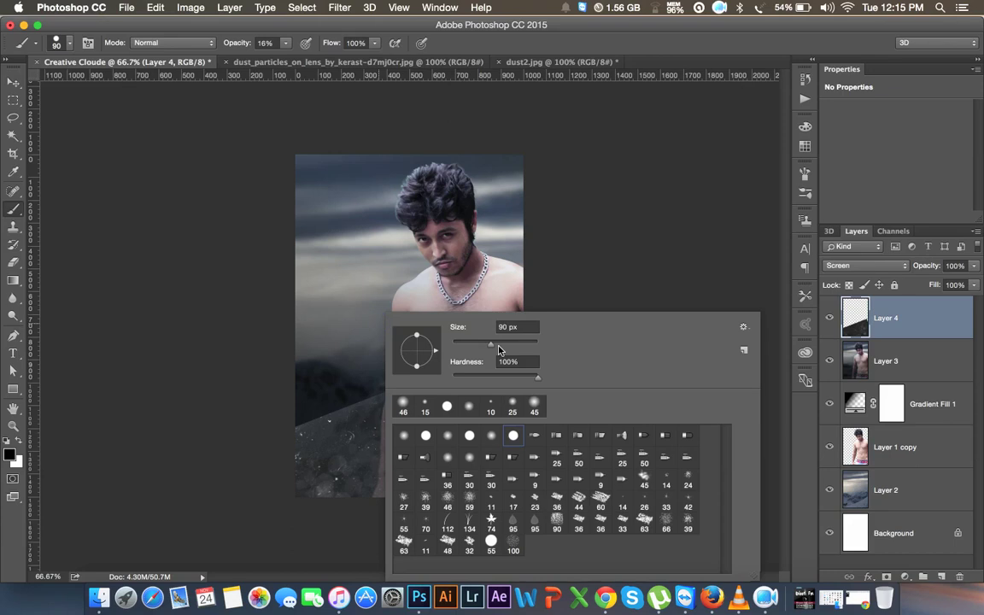
drag(471, 344, 521, 343)
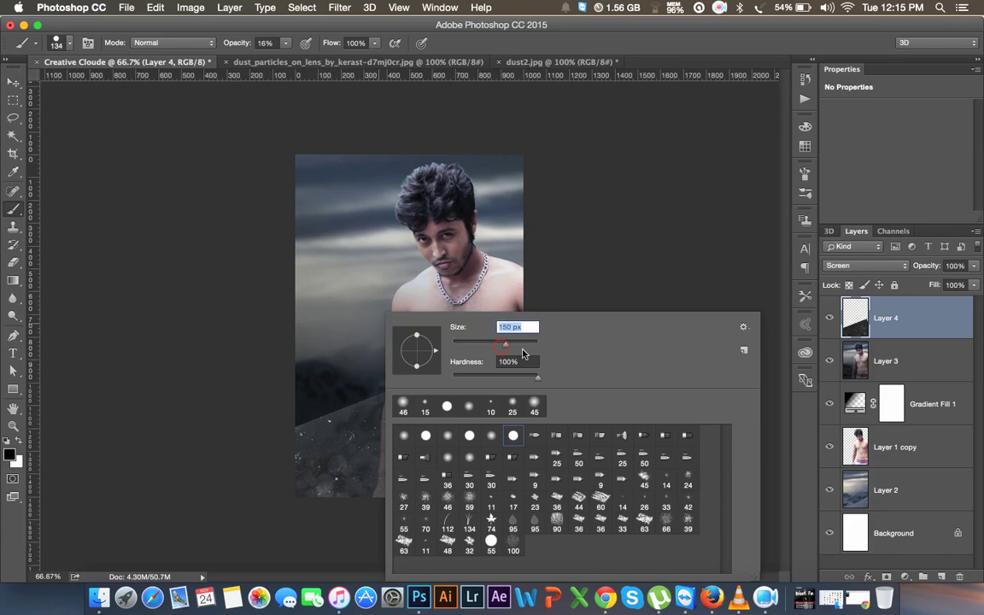
click(12, 262)
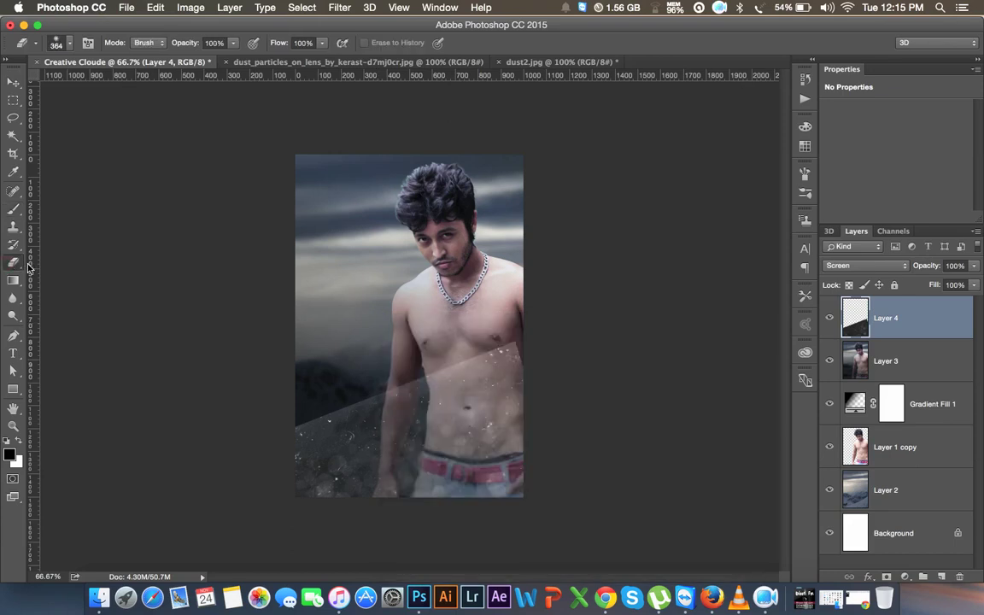
right_click(397, 271)
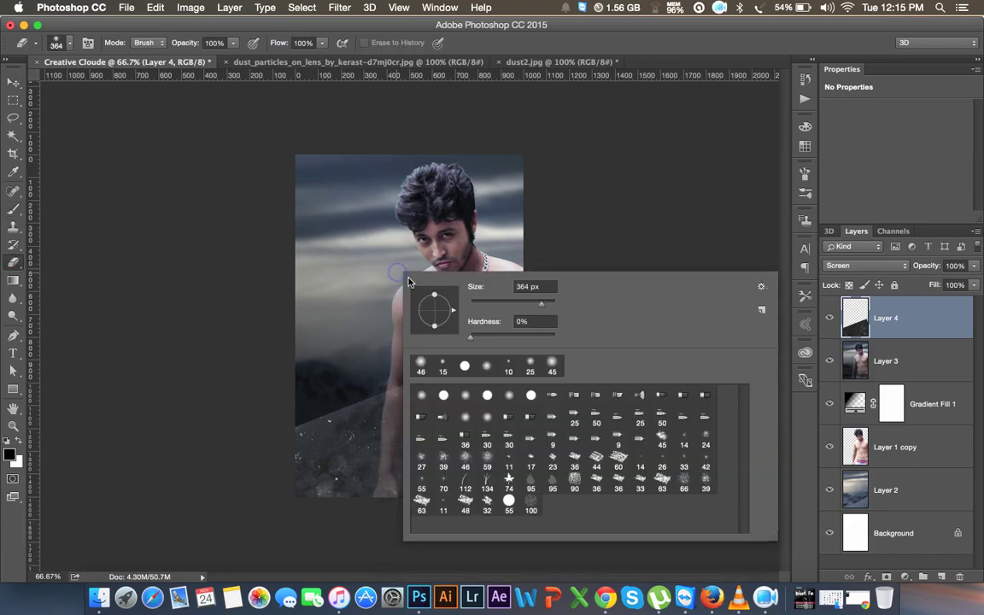
click(549, 366)
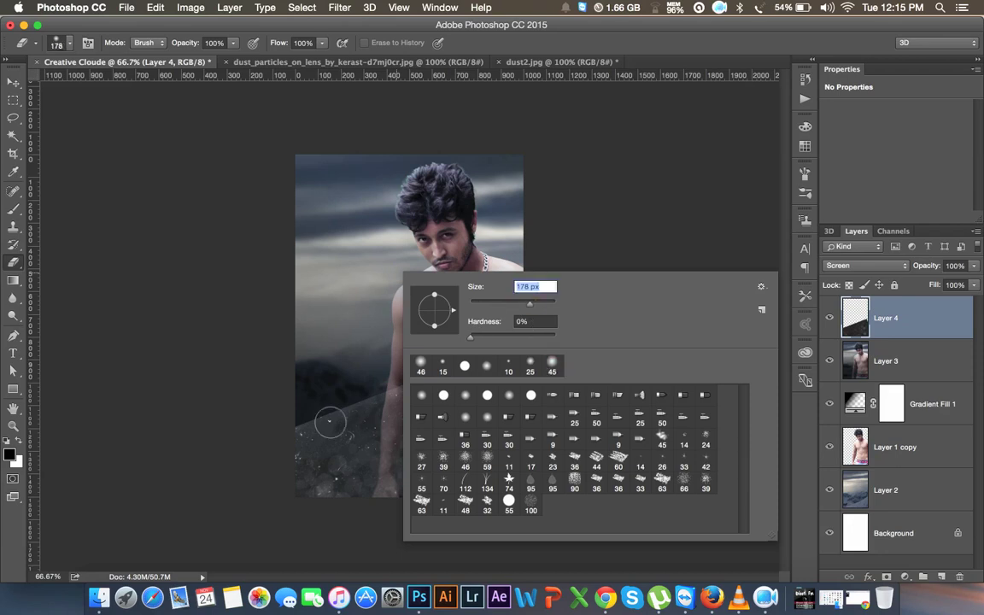
click(546, 307)
drag(545, 308, 523, 307)
click(350, 419)
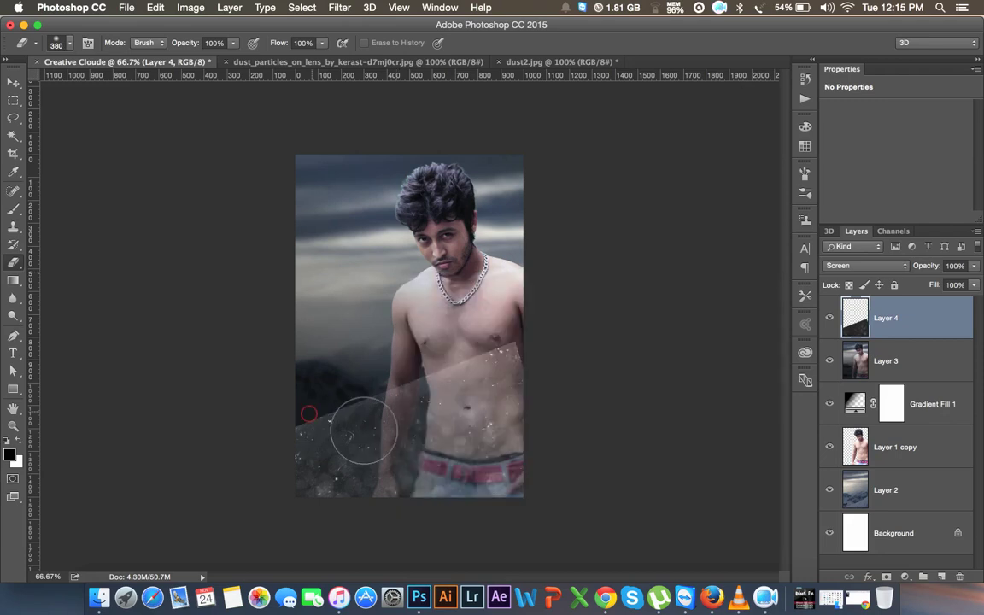
mouse_move(385, 416)
mouse_down()
mouse_move(410, 350)
mouse_move(465, 350)
mouse_up()
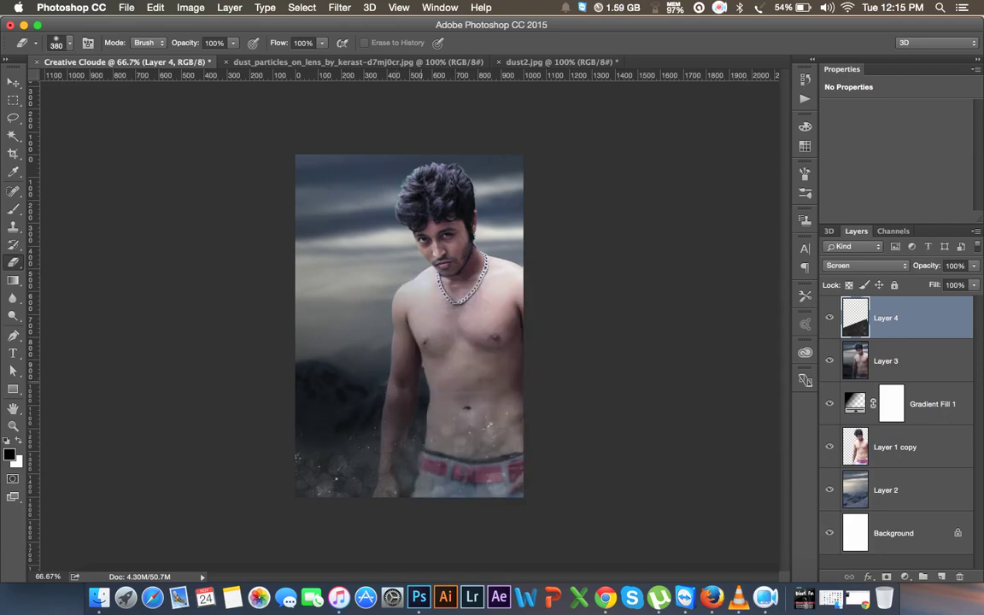
- Fade Layer 4 to 56% opacity, erase waistband speckles, and move it upward
drag(926, 266, 896, 258)
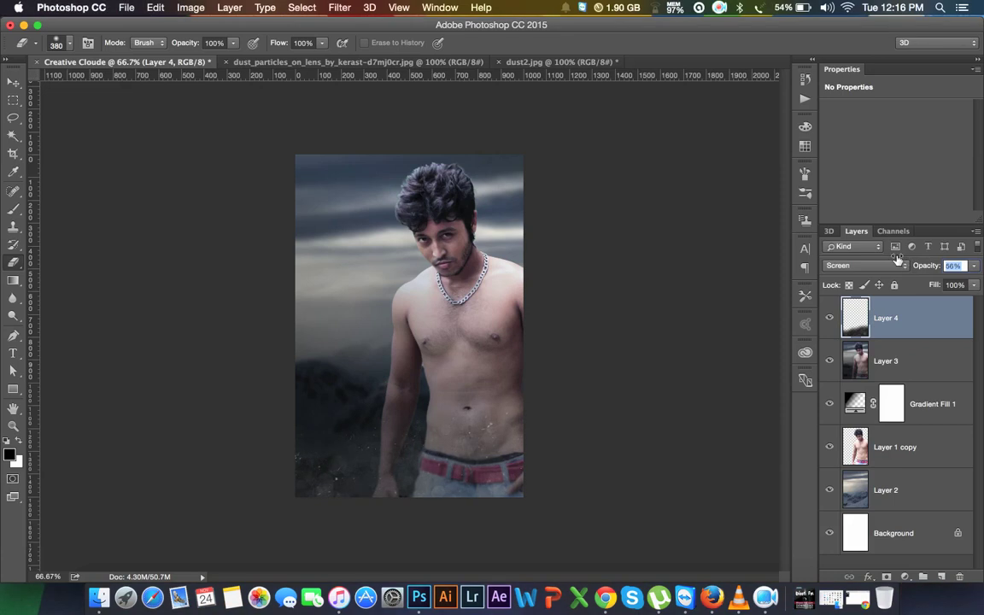
drag(538, 465, 474, 454)
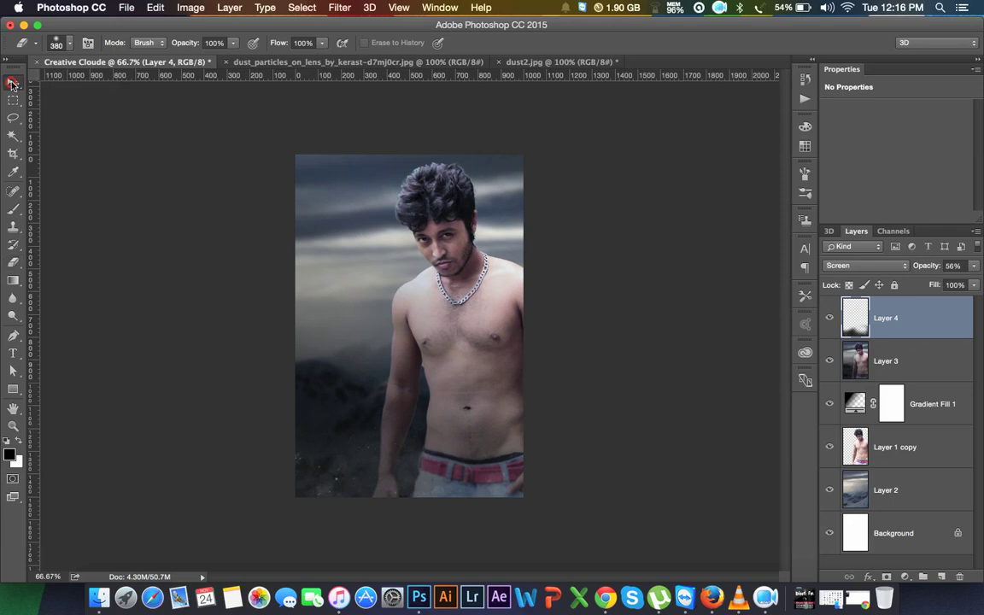
click(11, 83)
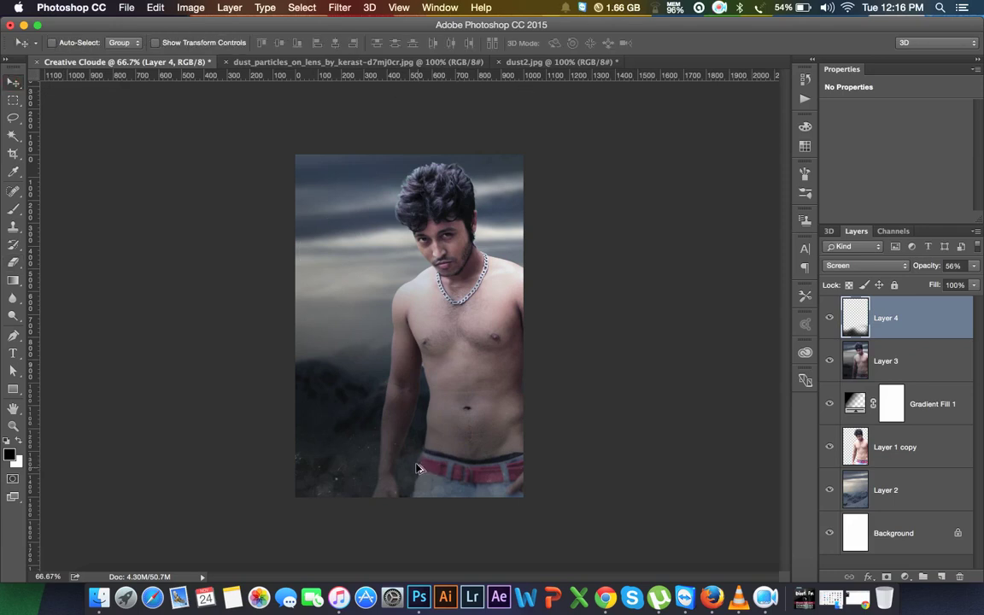
drag(376, 419, 401, 264)
- Duplicate the dust overlay, rotate the copy about 115°, and erase haze above the dark ground
key(ctrl+j)
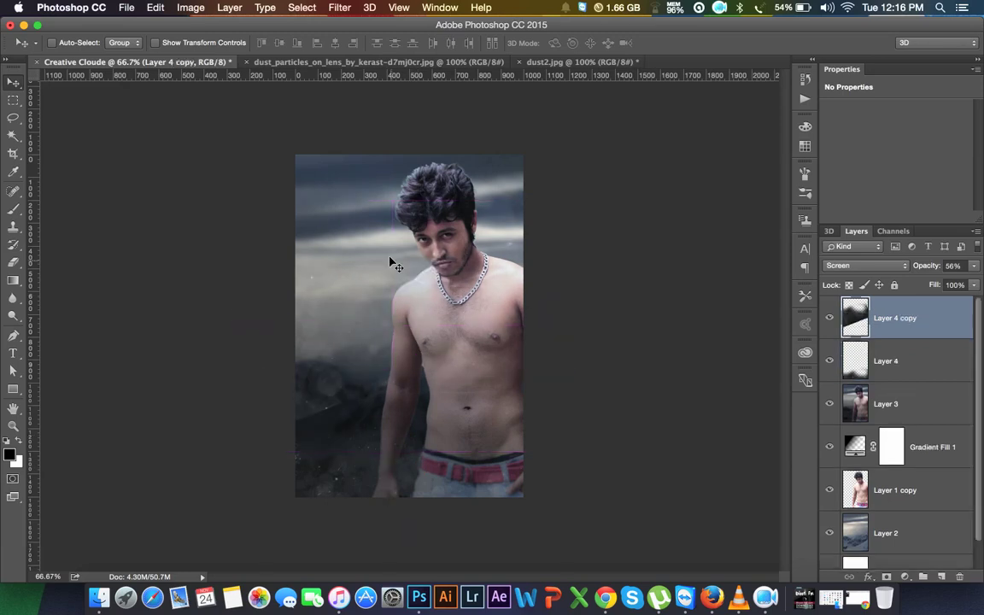
key(ctrl+t)
mouse_move(674, 269)
mouse_down()
mouse_move(334, 475)
mouse_move(326, 446)
mouse_up()
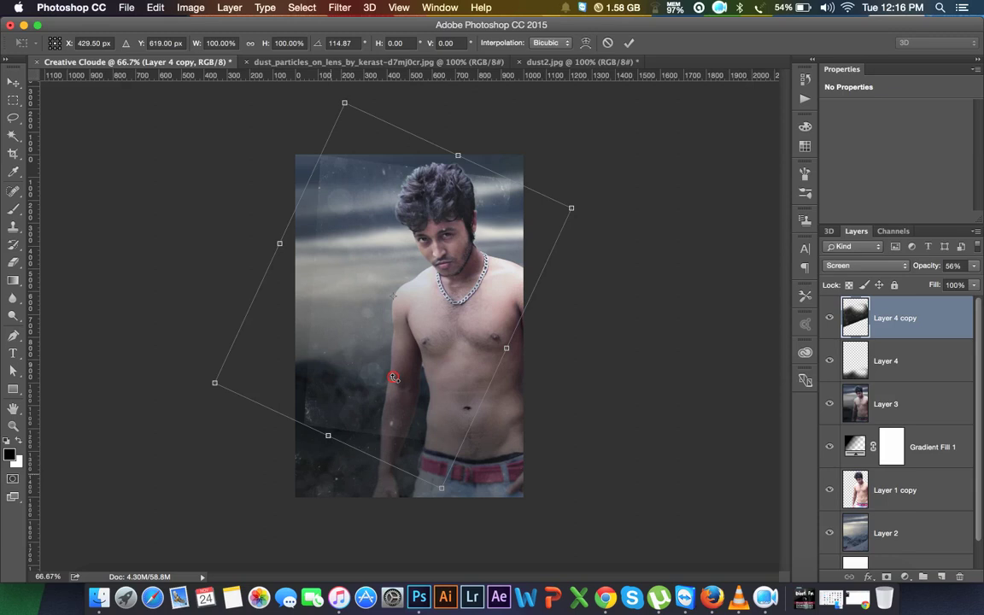
drag(386, 361, 355, 290)
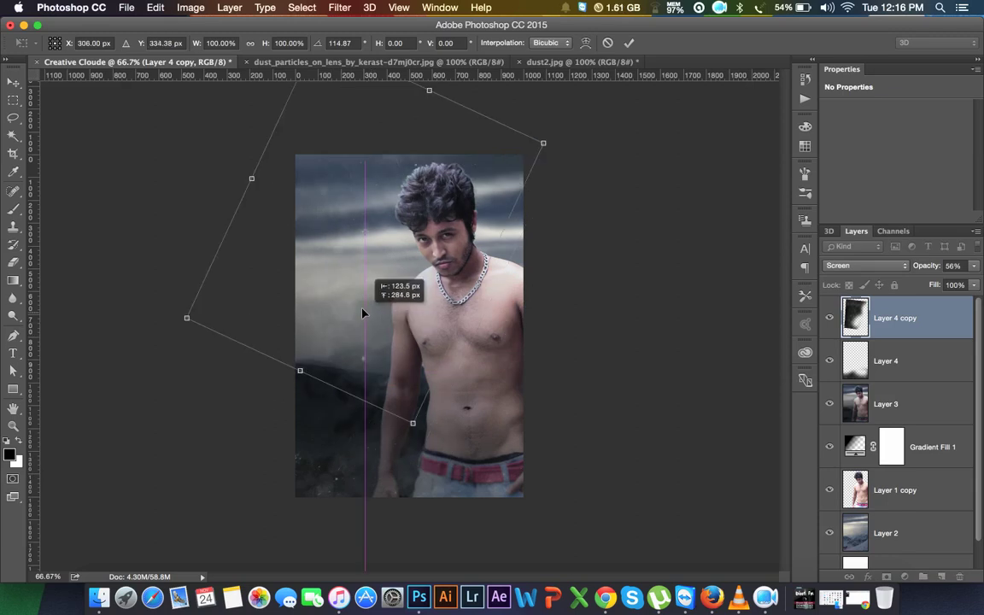
key(Return)
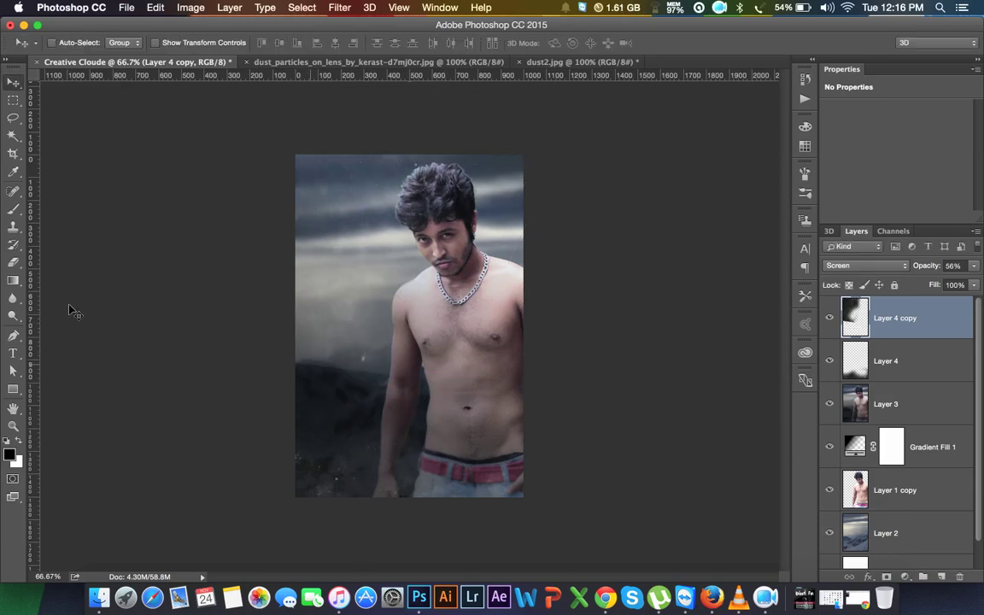
click(13, 262)
drag(418, 400, 314, 408)
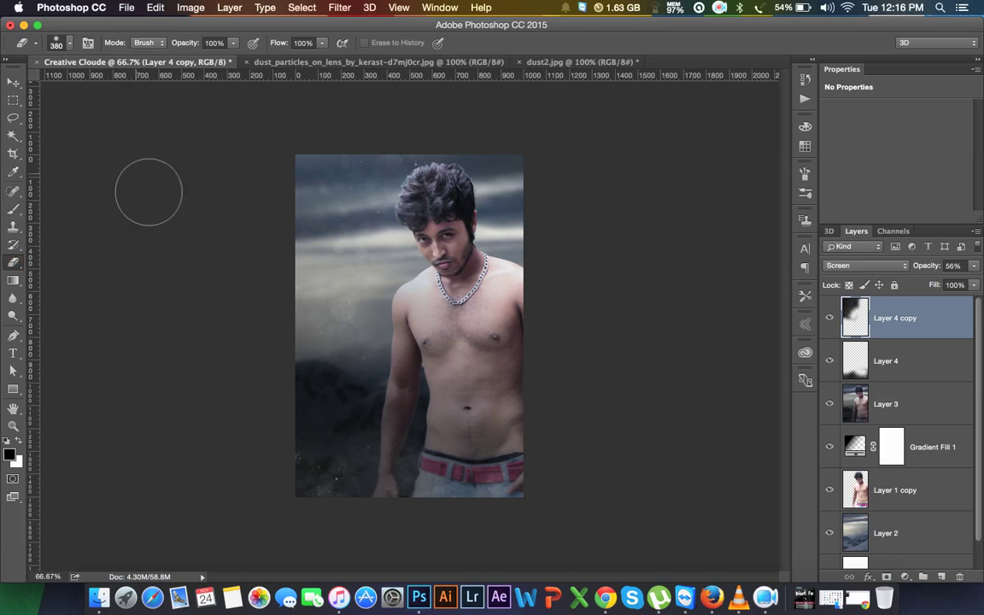
click(14, 82)
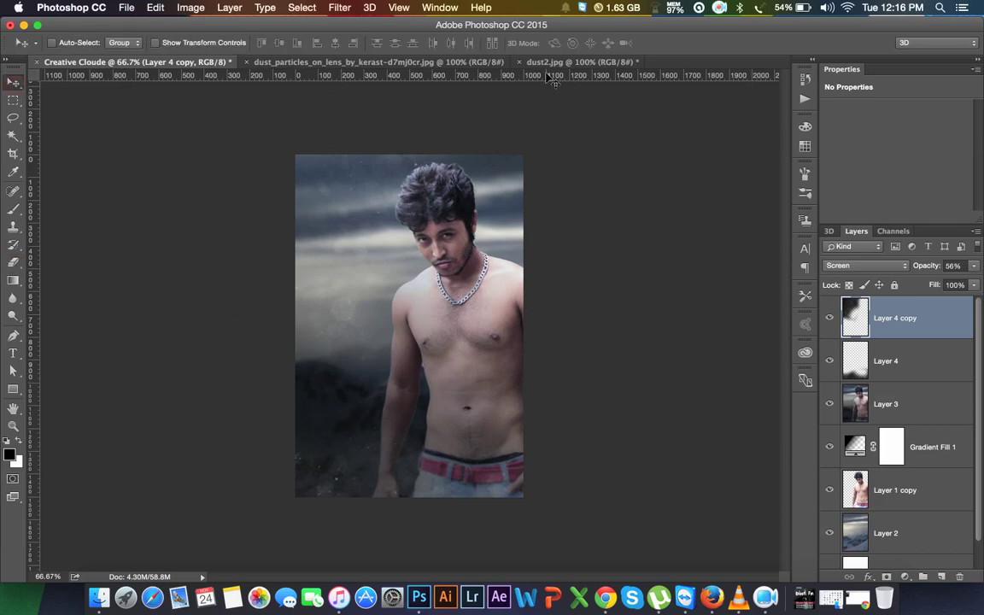
- Bring dust2.jpg in as Layer 5, stretched to cover the canvas, tilted about 9°, in Screen mode
click(581, 61)
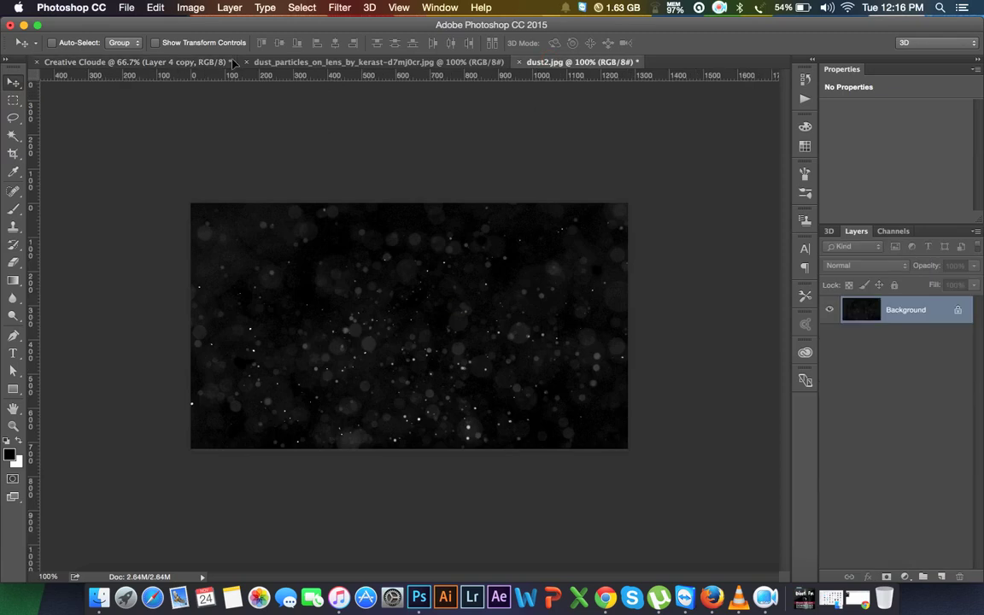
mouse_move(350, 223)
mouse_down()
mouse_move(498, 288)
mouse_move(411, 405)
mouse_up()
key(ctrl+t)
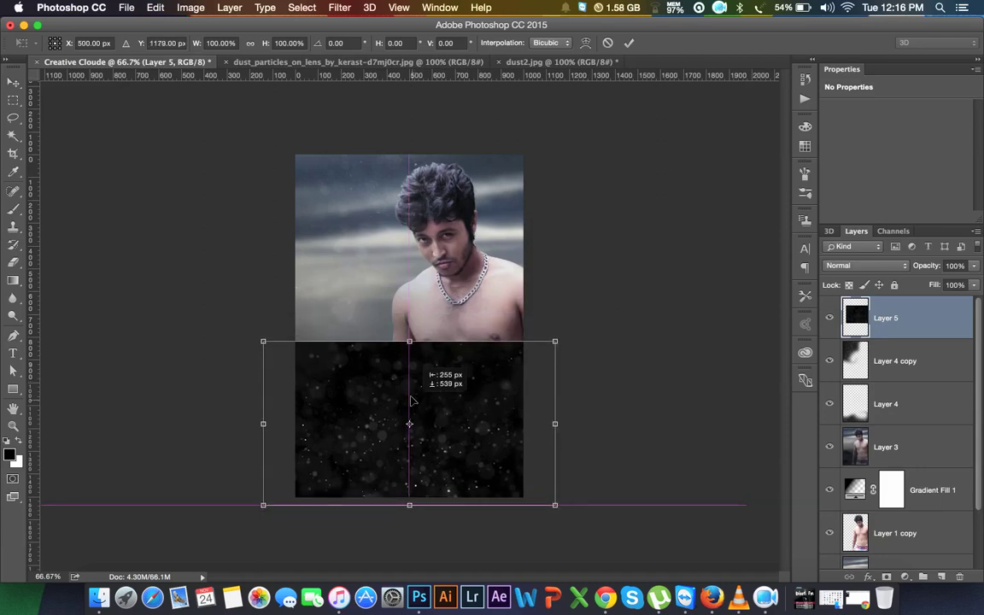
drag(411, 405, 410, 391)
drag(410, 333, 425, 149)
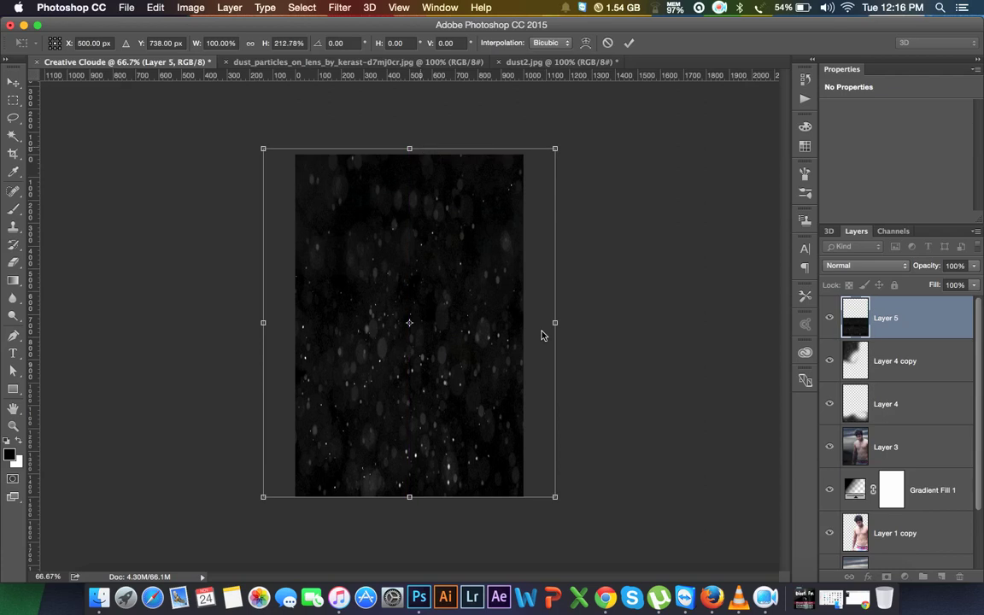
drag(555, 323, 669, 323)
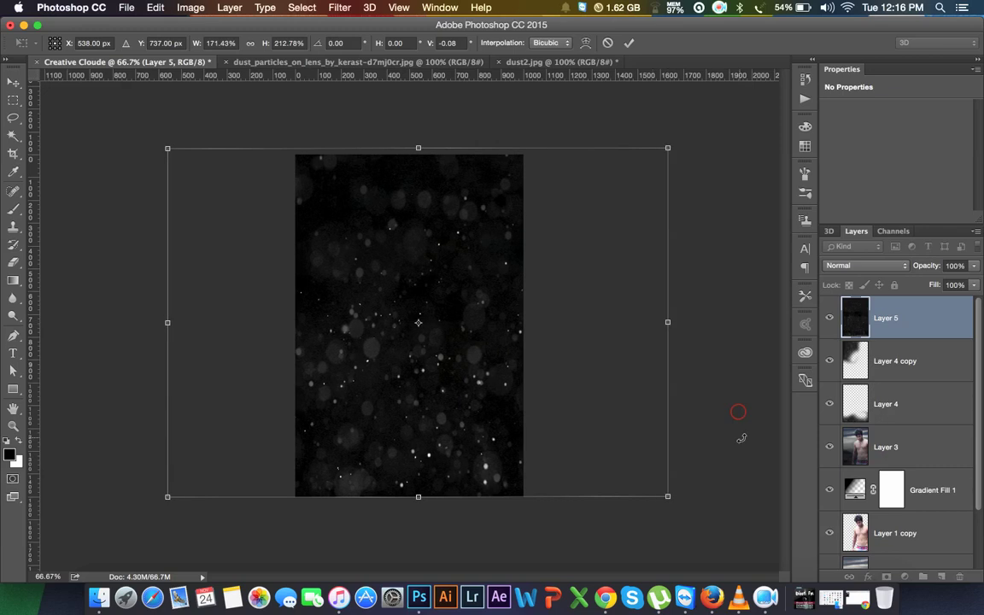
drag(730, 466, 698, 478)
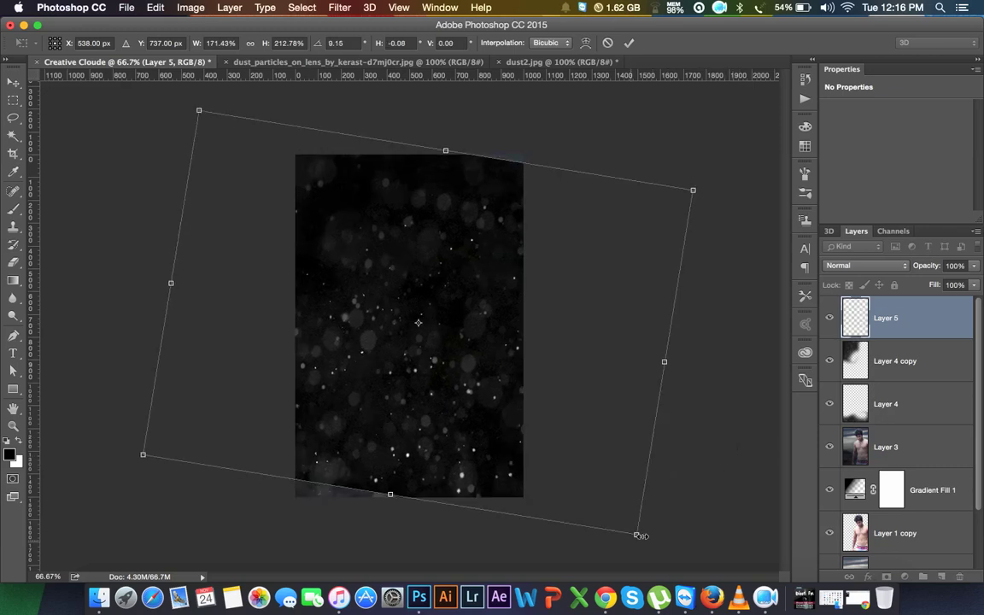
drag(639, 536, 658, 553)
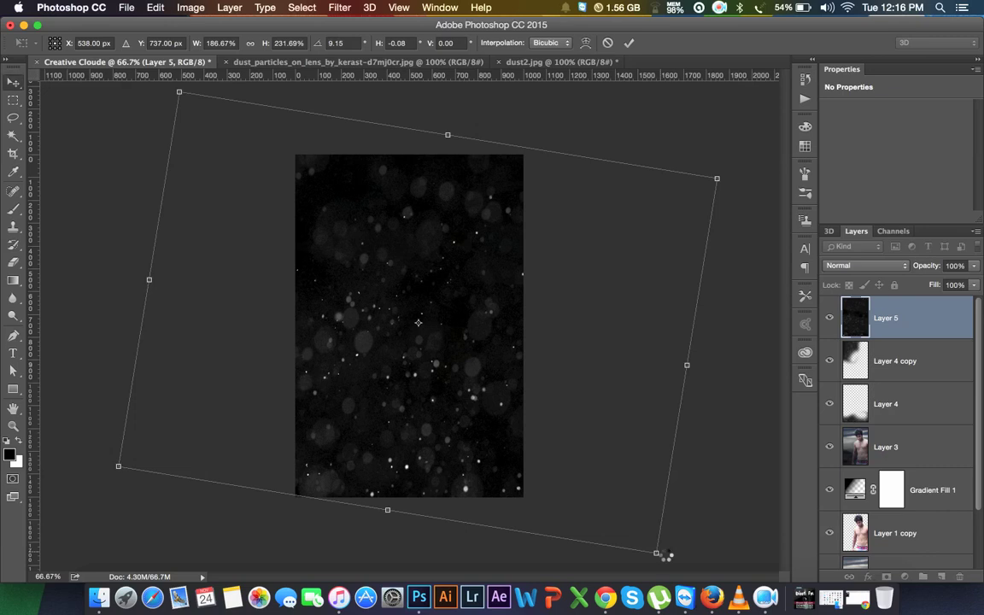
key(Return)
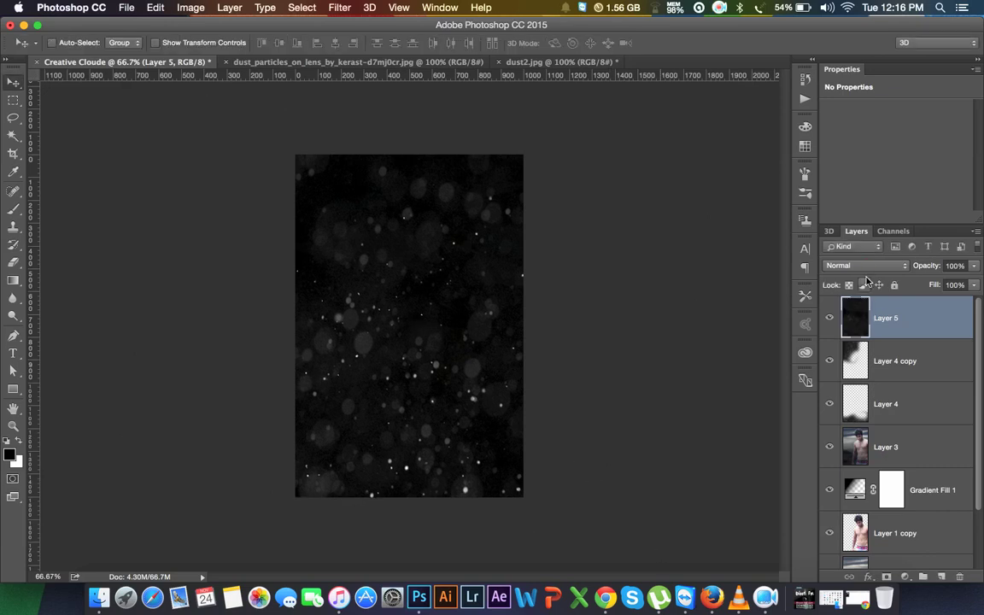
click(865, 265)
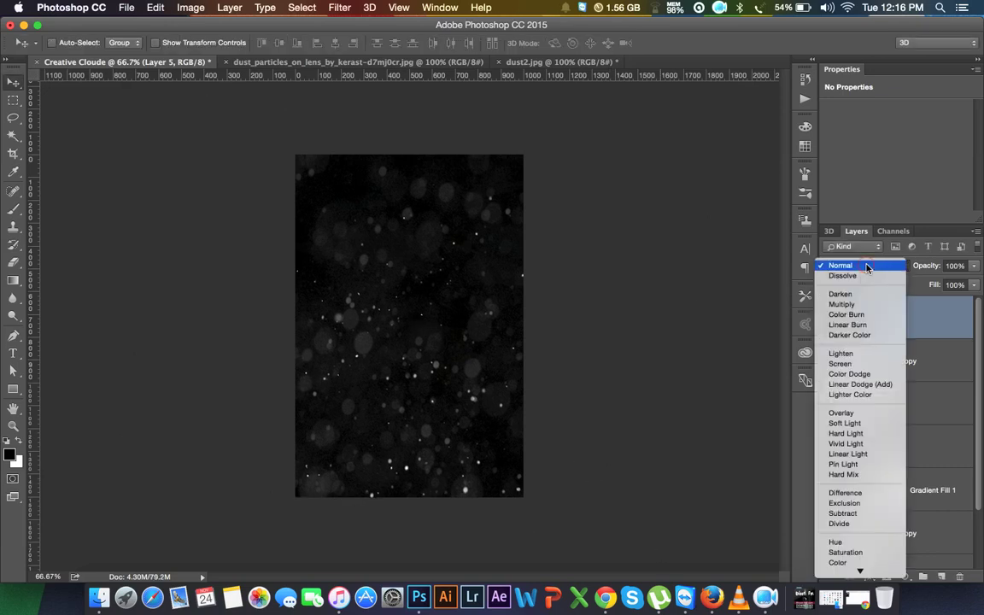
click(842, 363)
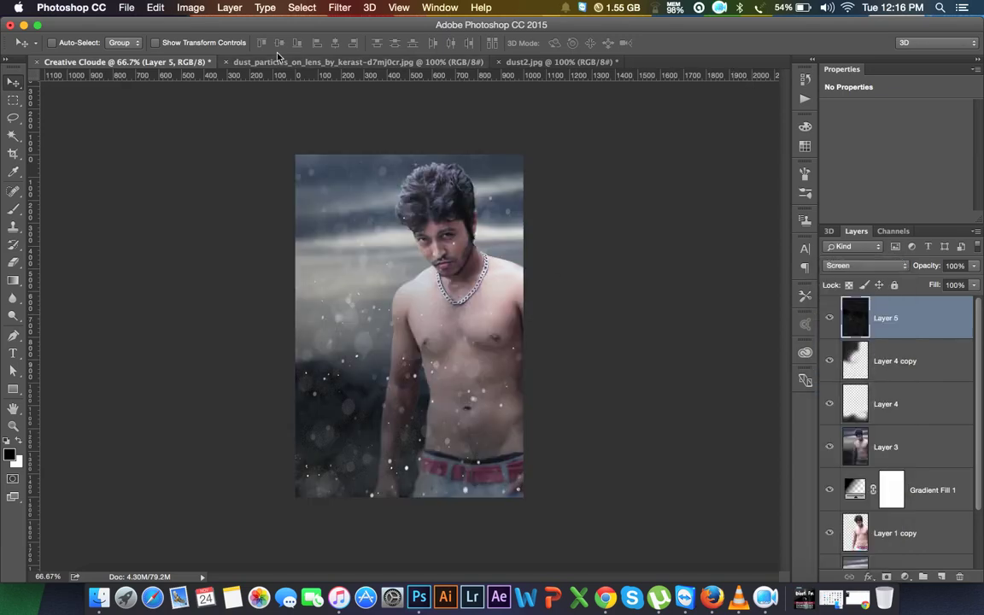
- Apply a Motion Blur of angle 45° and distance 47 px to Layer 5, then nudge it
click(340, 7)
mouse_move(346, 170)
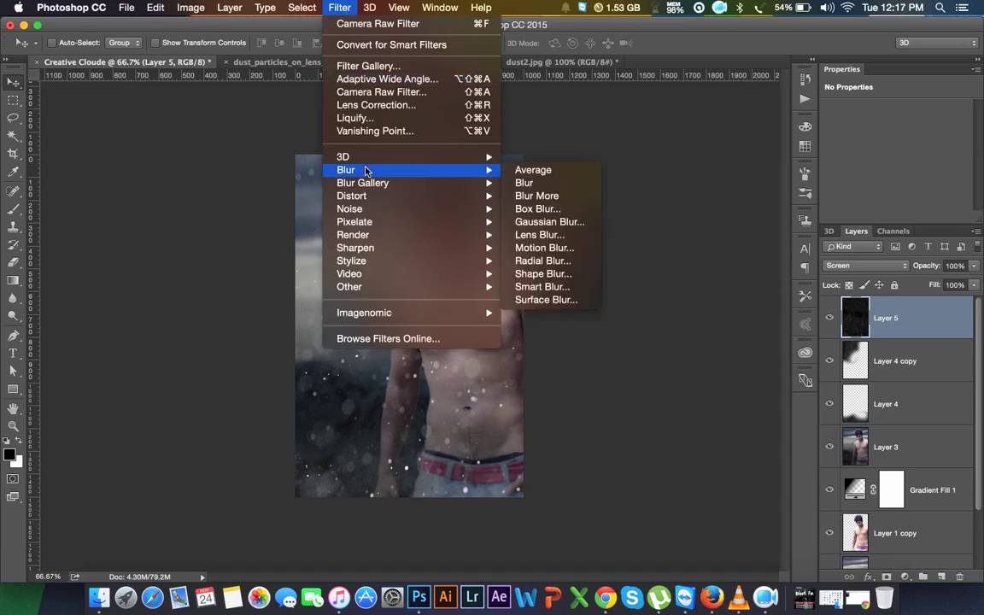
click(556, 248)
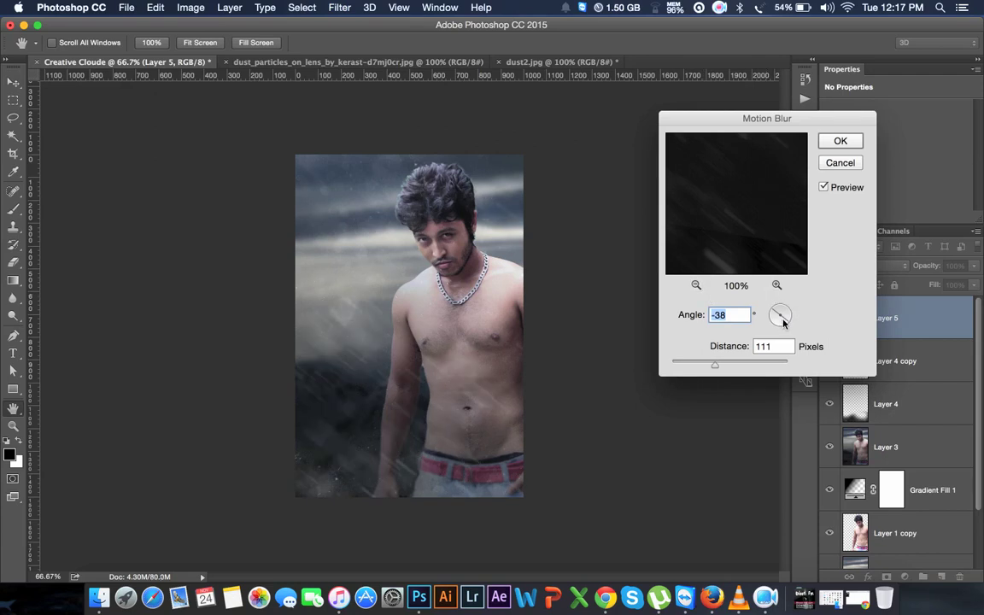
drag(782, 323, 787, 313)
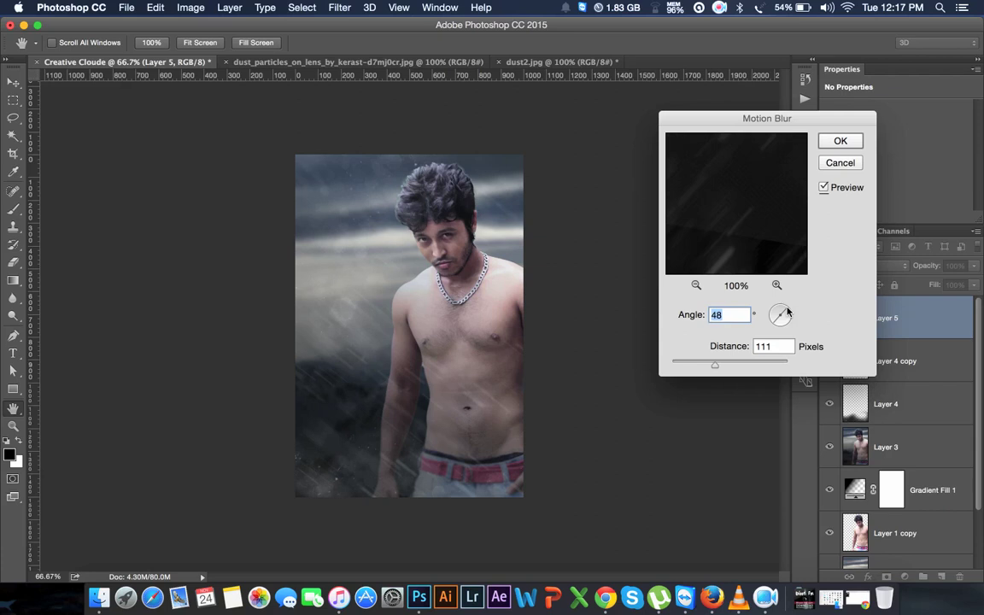
drag(787, 314, 787, 313)
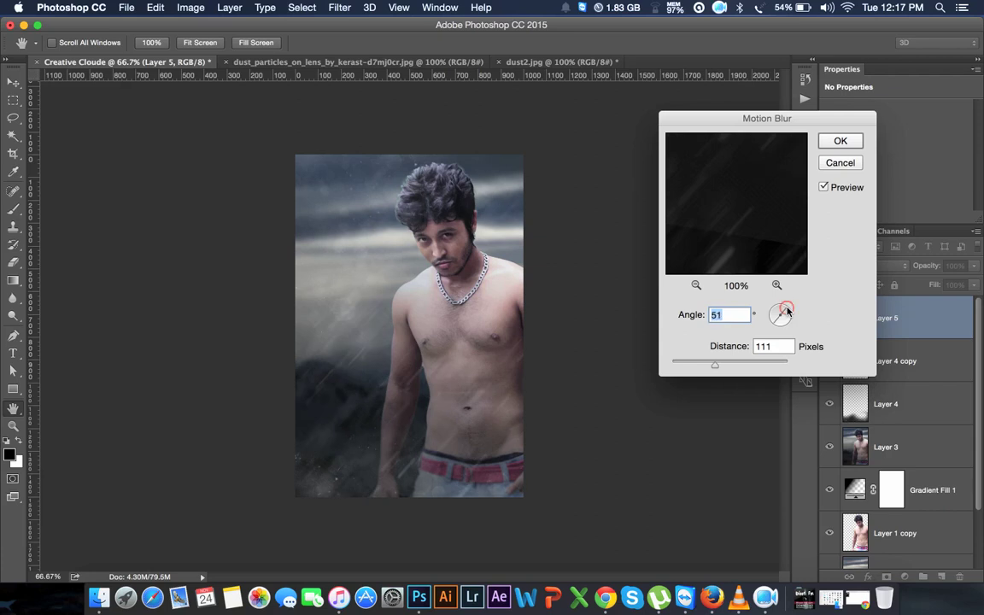
drag(714, 364, 702, 368)
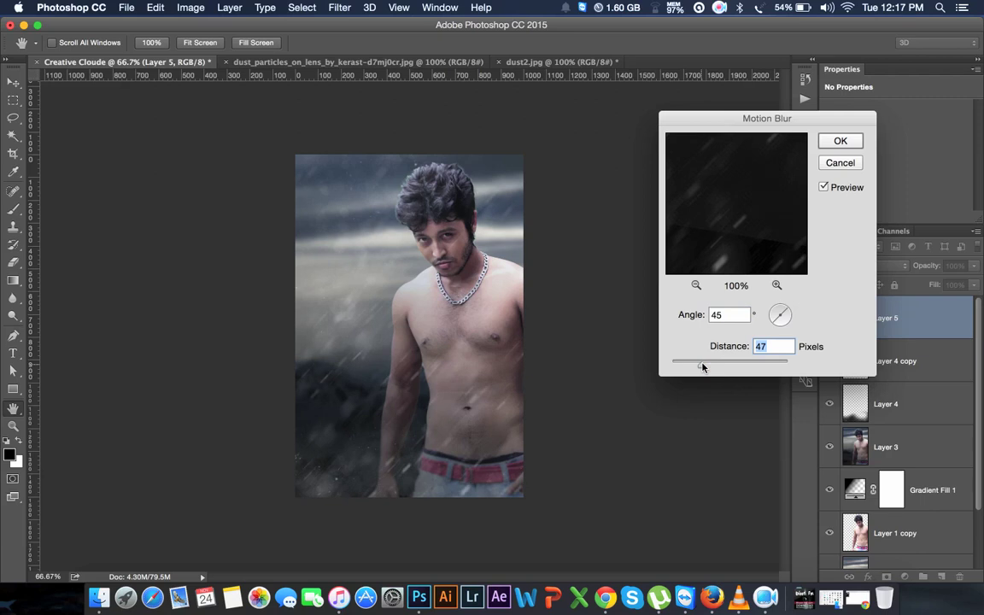
click(836, 144)
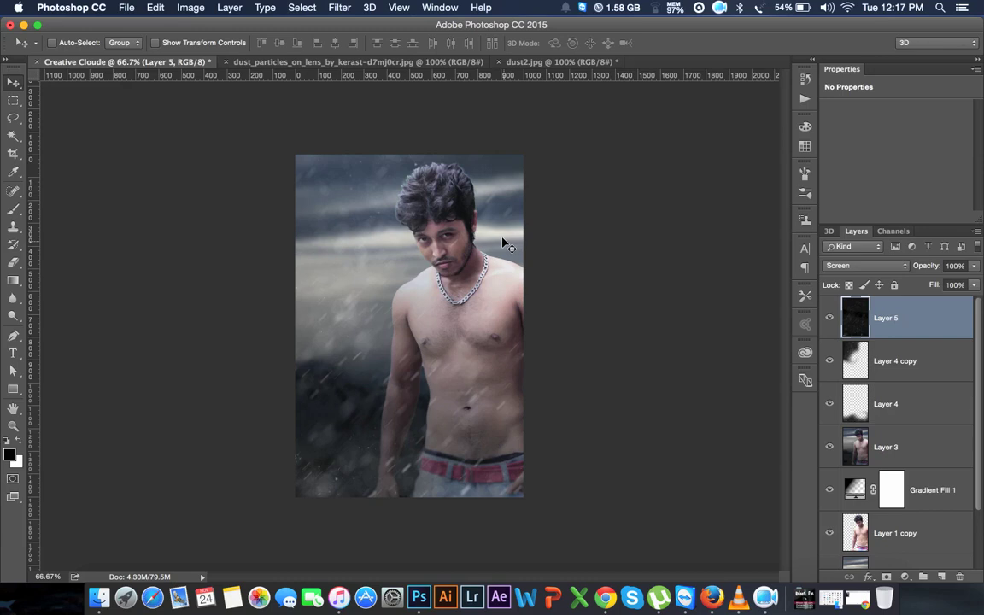
drag(504, 244, 510, 274)
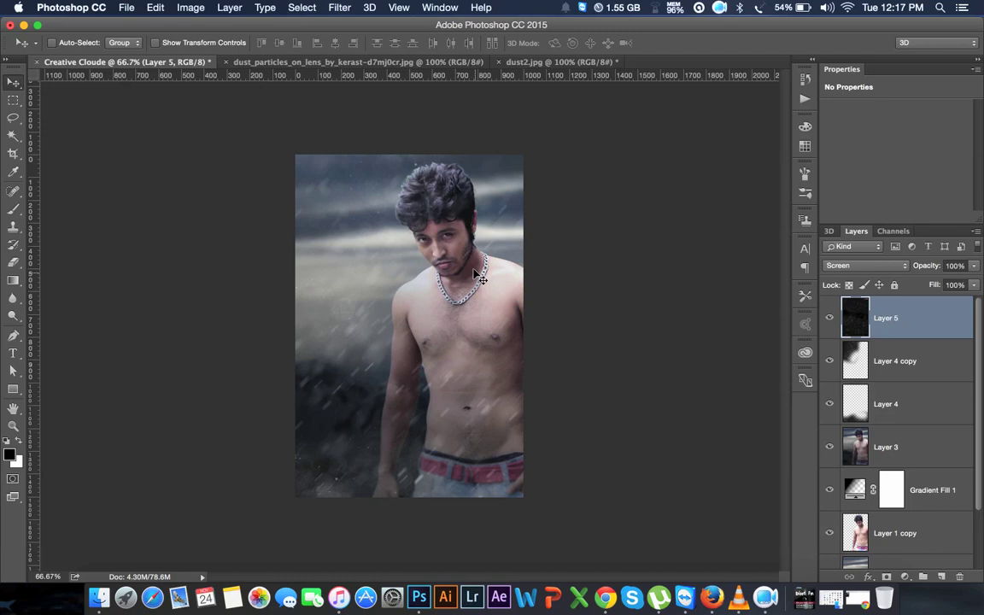
- Duplicate Layer 5 and transform the copy to about 81%, tilted -17°, moved right and down
key(super+j)
key(super+i)
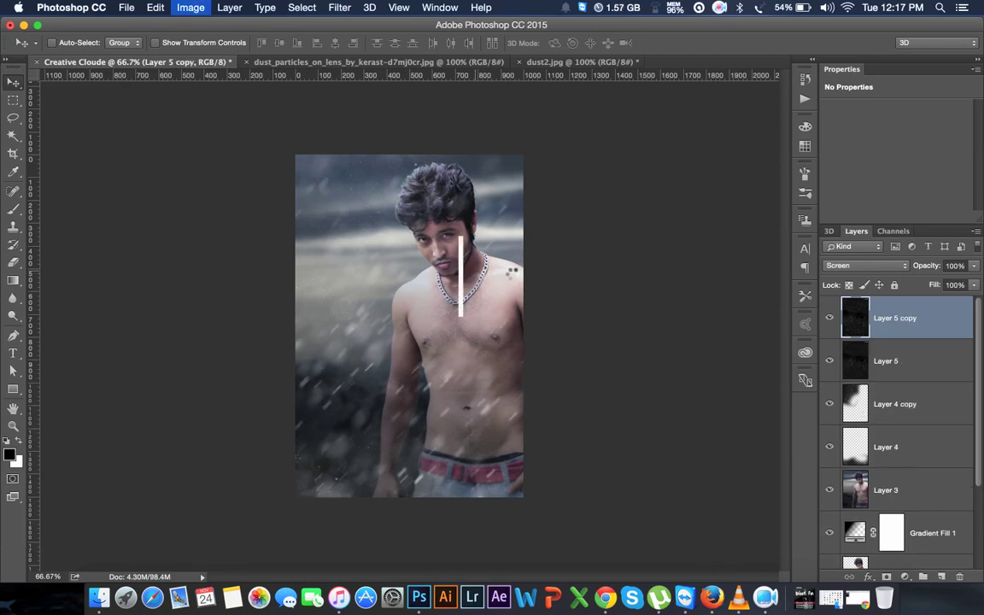
key(super+t)
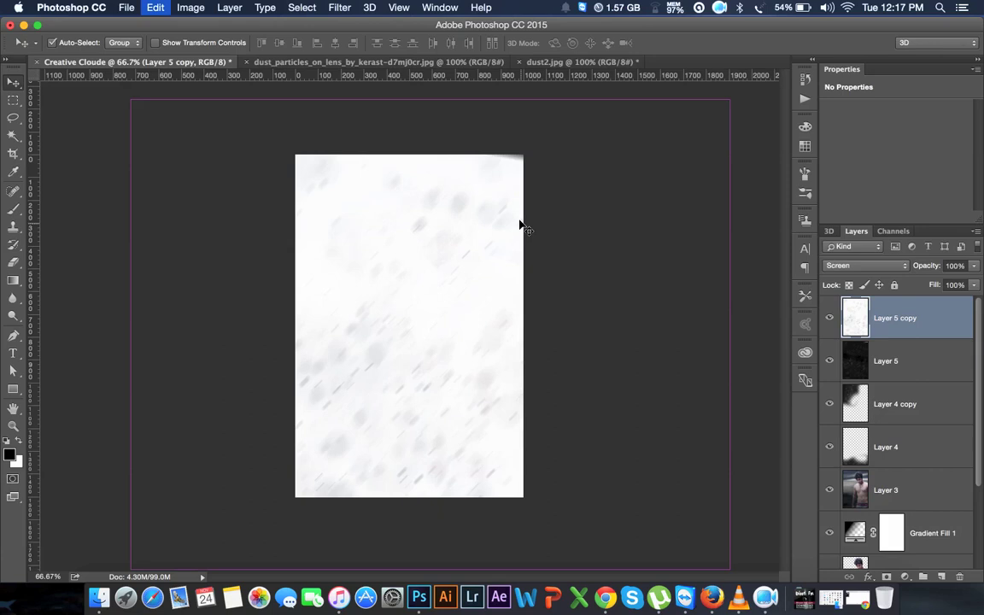
key(super+z)
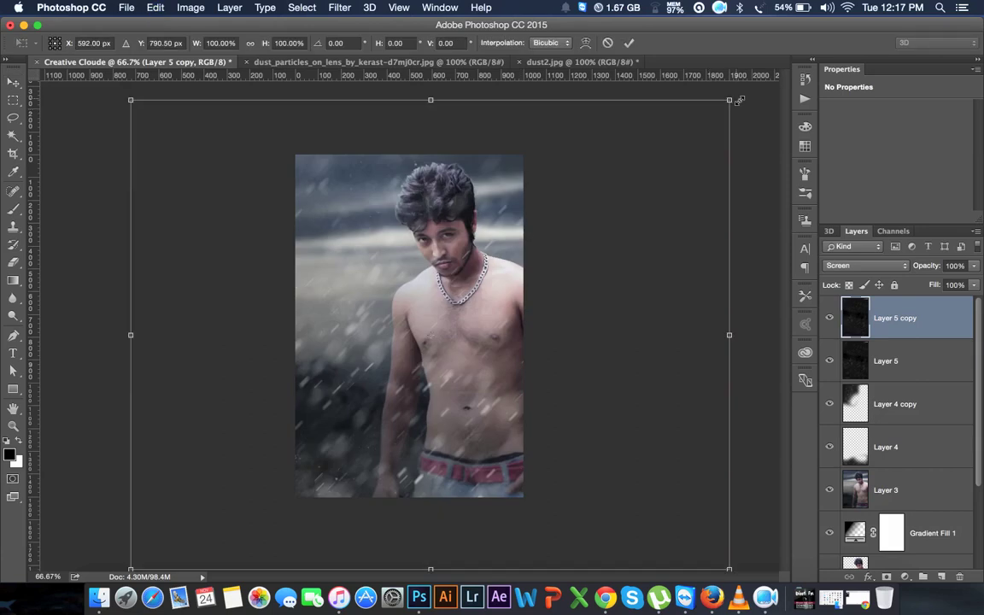
drag(739, 100, 683, 153)
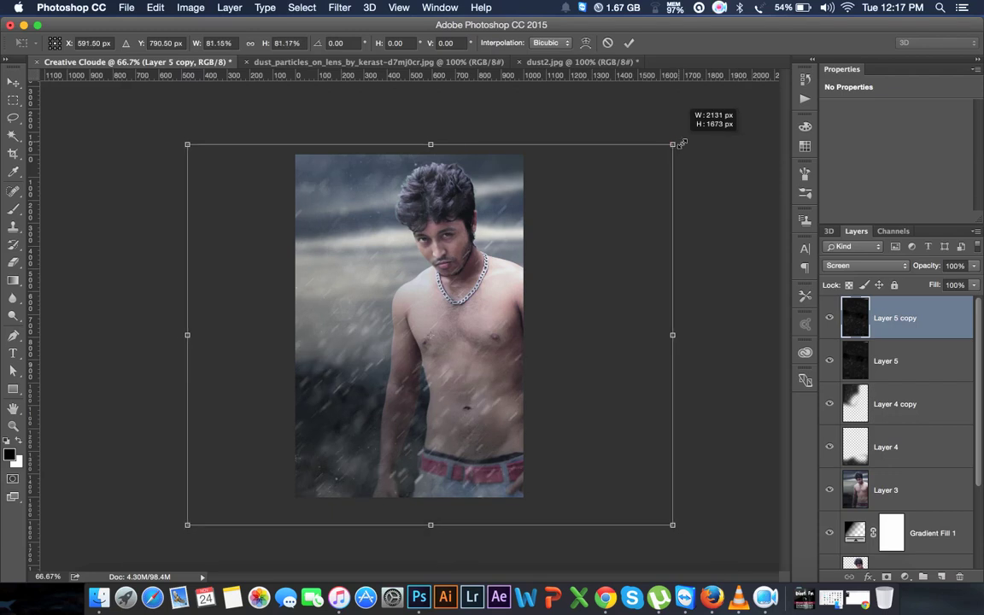
click(733, 287)
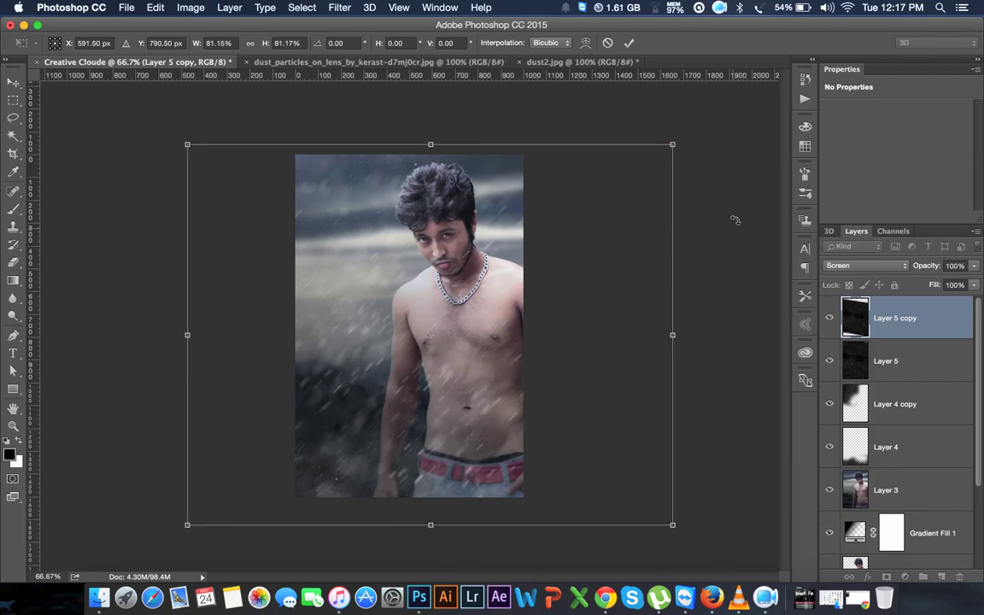
mouse_move(734, 220)
mouse_down()
mouse_move(567, 285)
mouse_move(491, 382)
mouse_move(509, 265)
mouse_up()
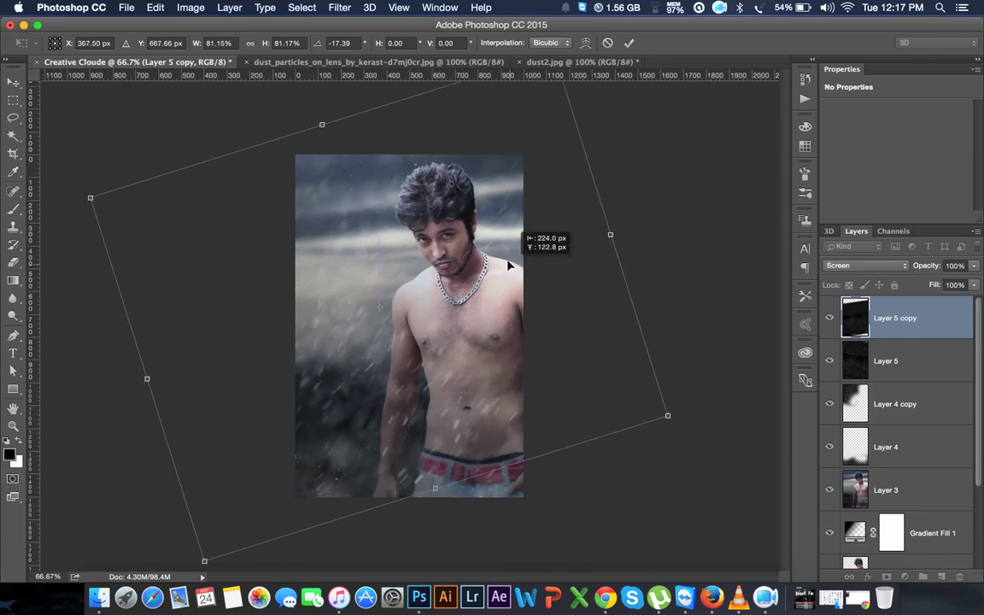
drag(508, 265, 509, 264)
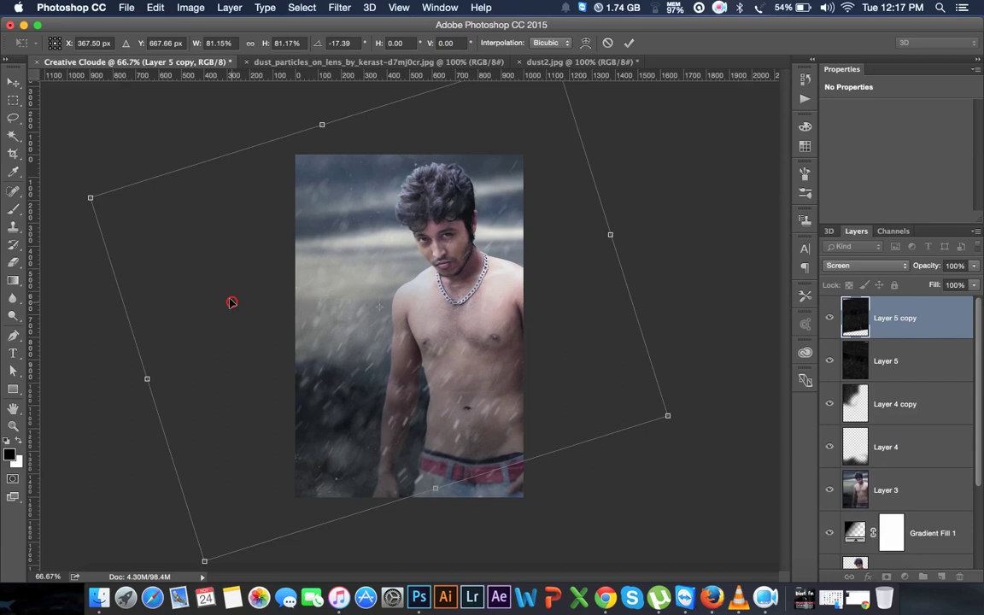
drag(231, 301, 289, 321)
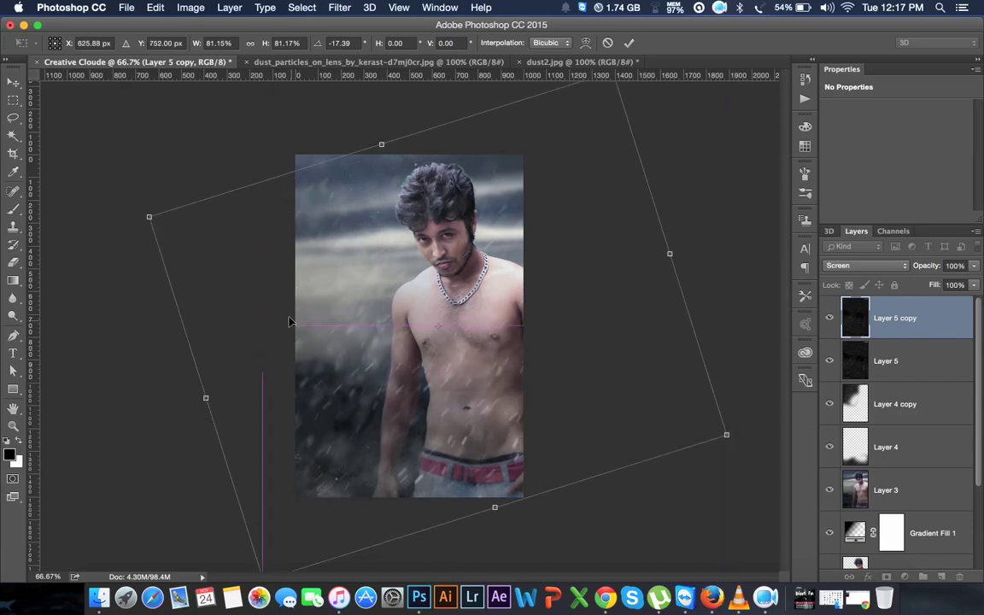
key(Return)
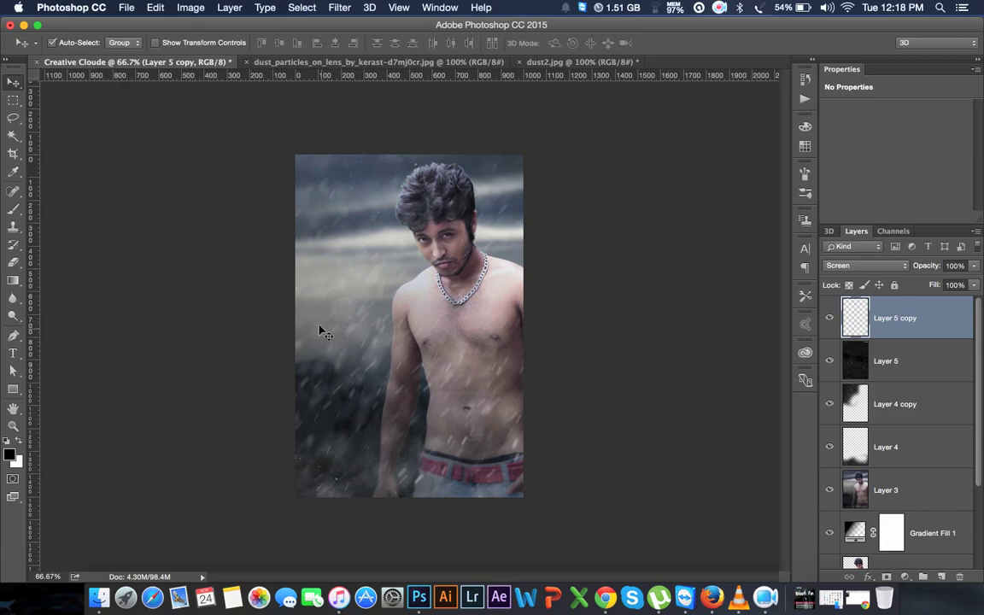
- Fade the dust copy to 82% opacity, add an empty Layer 6, and sample colours near the face
drag(935, 266, 918, 266)
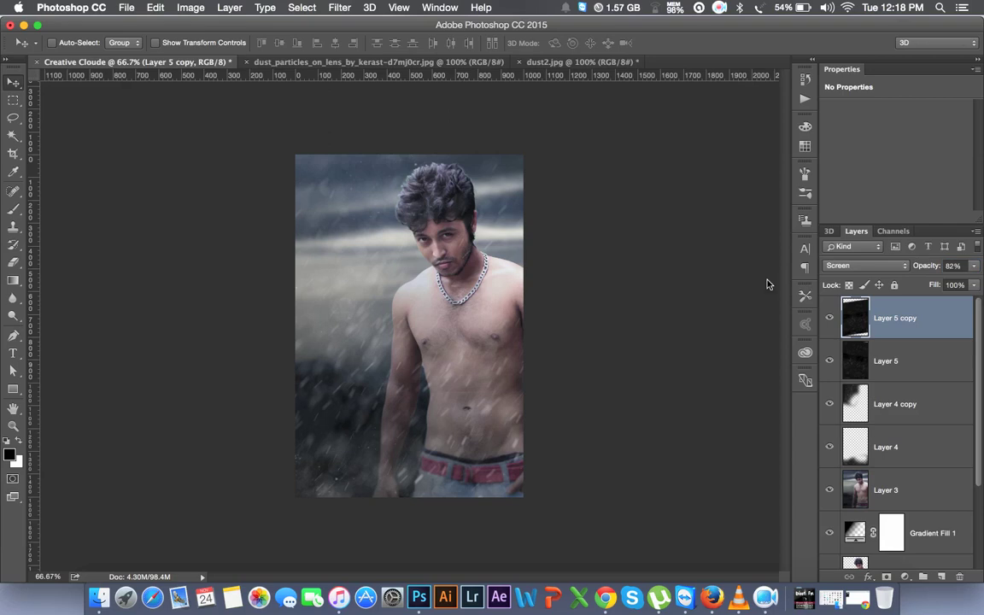
click(943, 578)
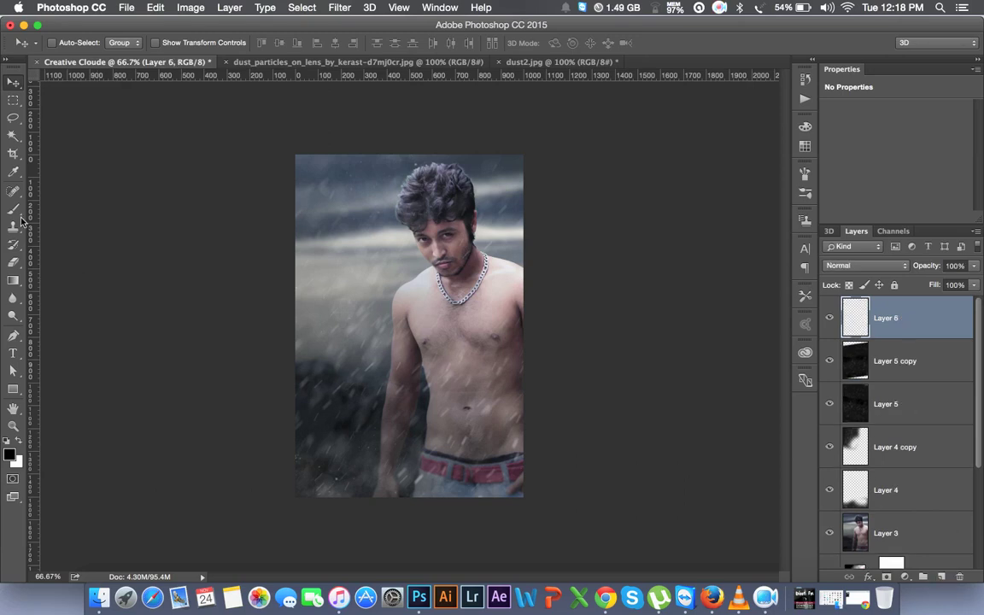
click(14, 167)
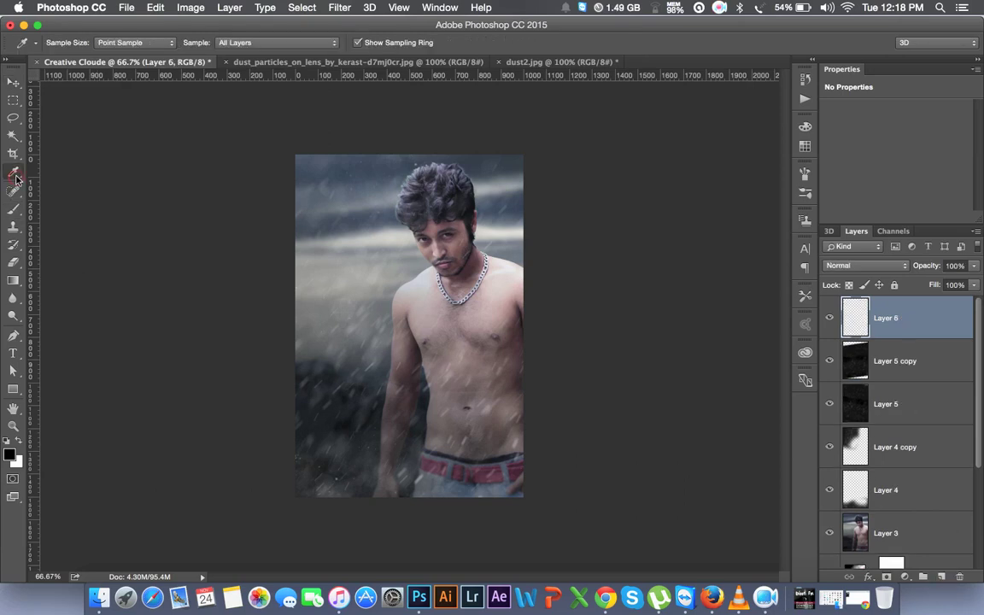
click(474, 260)
click(375, 279)
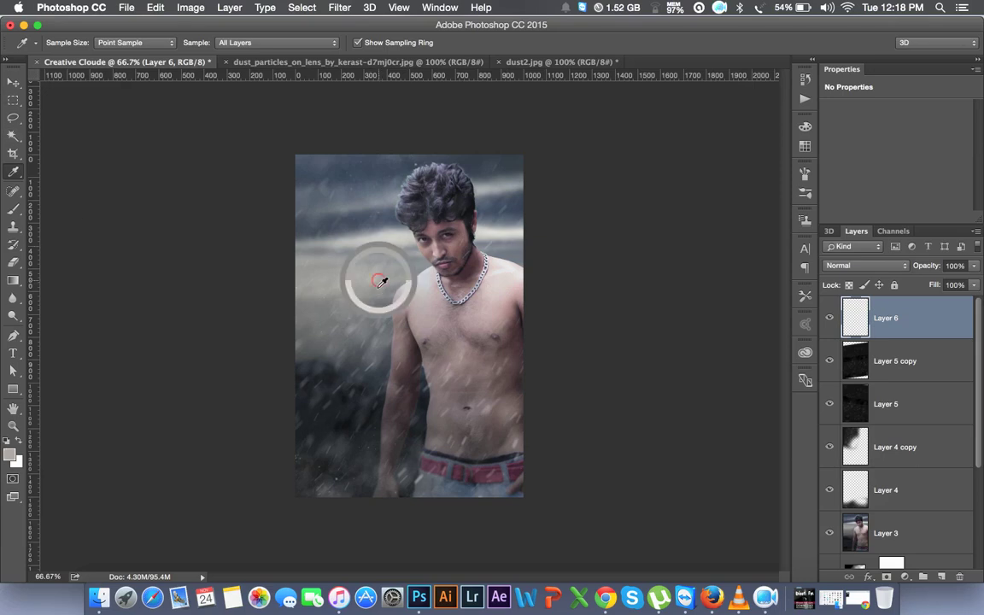
- Set the foreground colour to a light beige in the Color Picker
click(12, 454)
drag(721, 329, 722, 342)
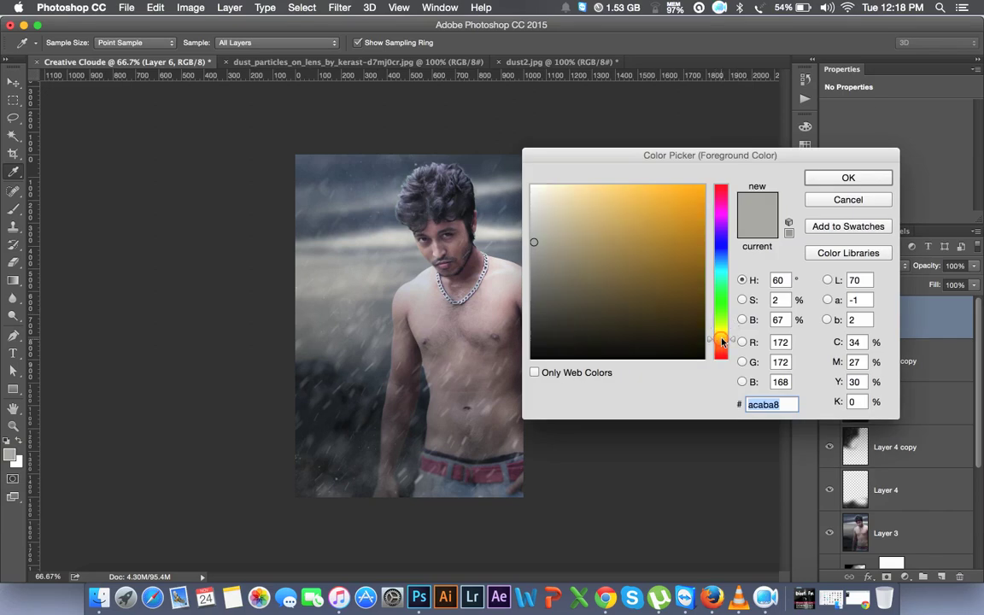
click(558, 193)
click(848, 177)
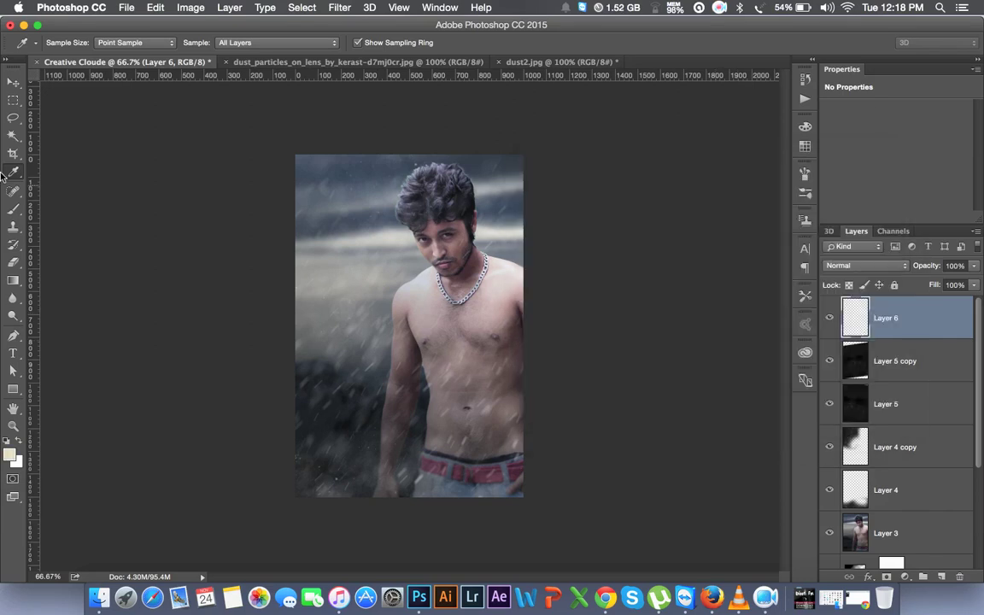
click(13, 209)
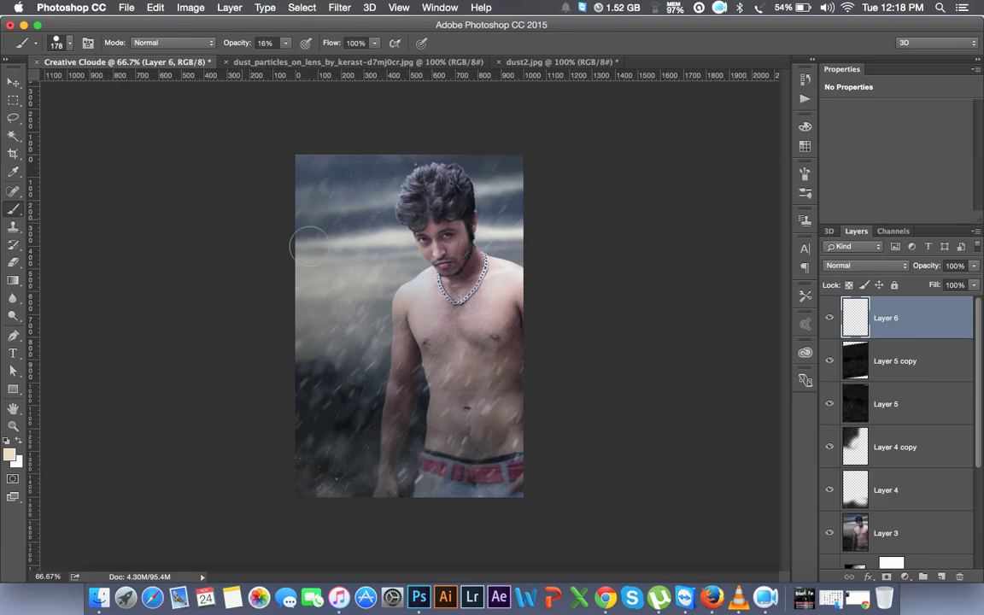
- Undo a test stroke, then set up a 900 px soft round brush at full opacity
key(bracketright)
key(bracketright)
key(bracketright)
key(bracketright)
key(bracketright)
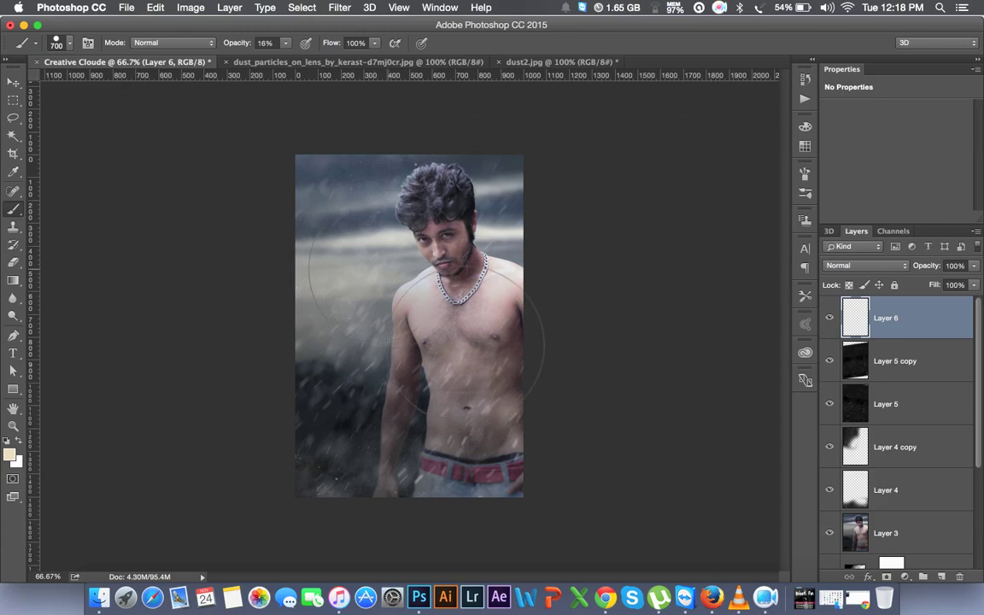
click(385, 269)
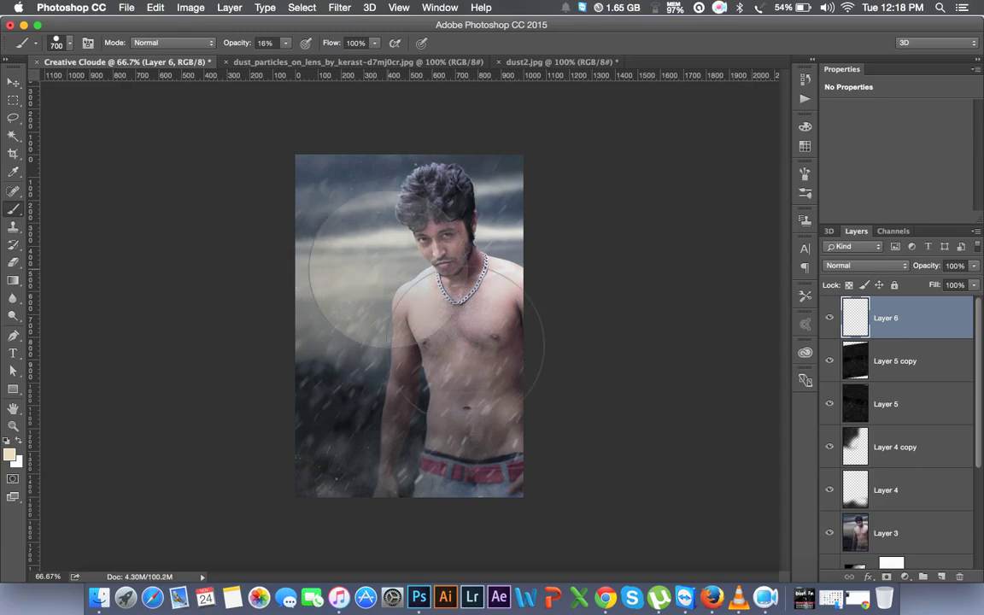
key(ctrl+z)
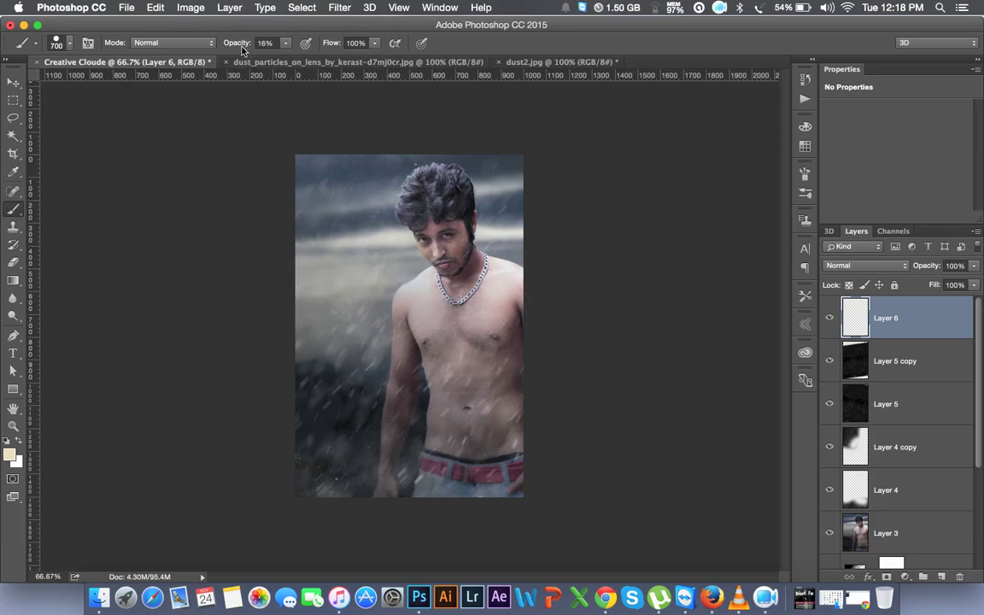
click(266, 43)
text(100)
key(Return)
text(87)
right_click(409, 270)
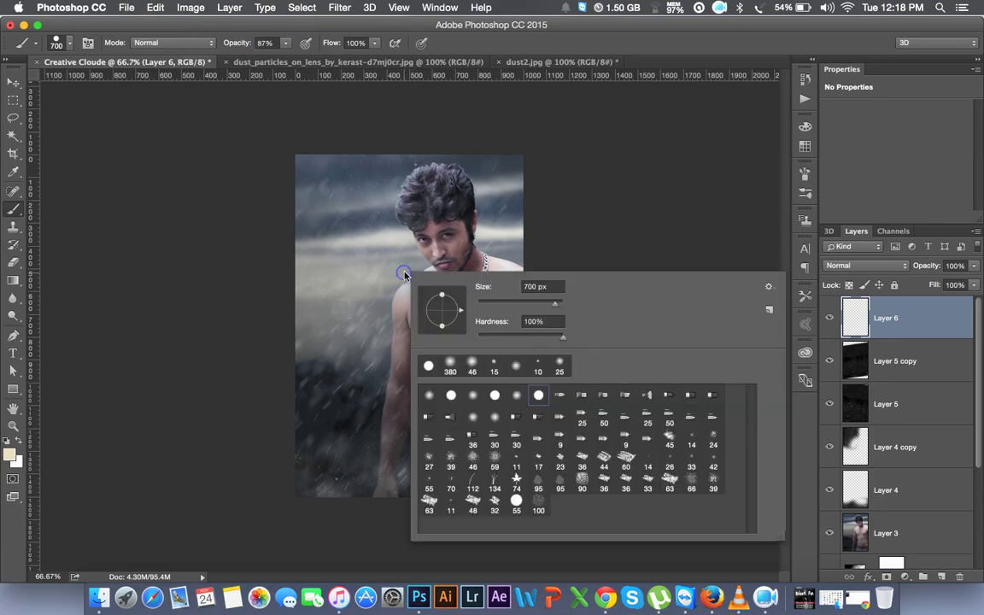
click(560, 366)
click(541, 305)
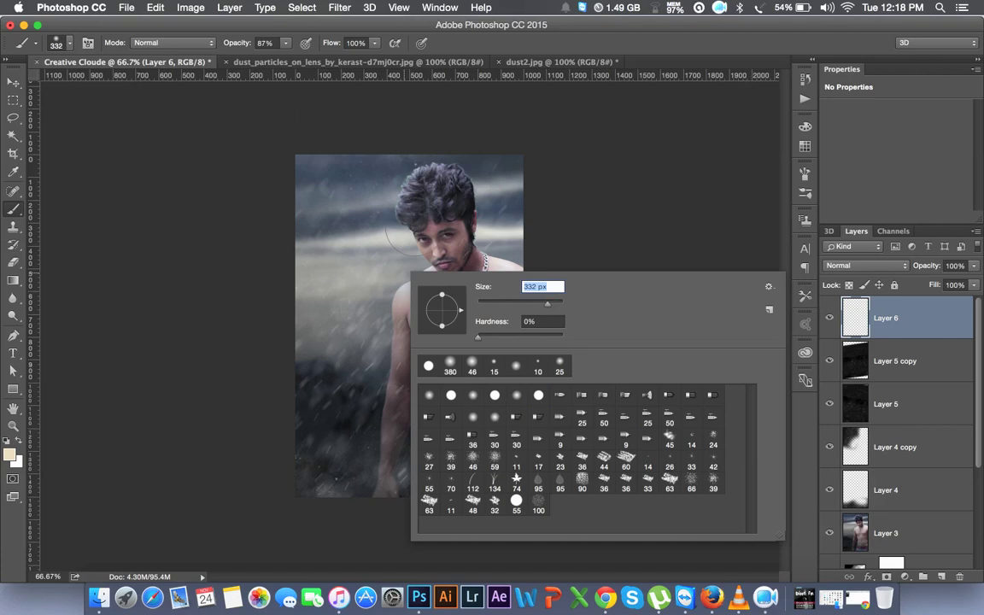
text(800)
key(Return)
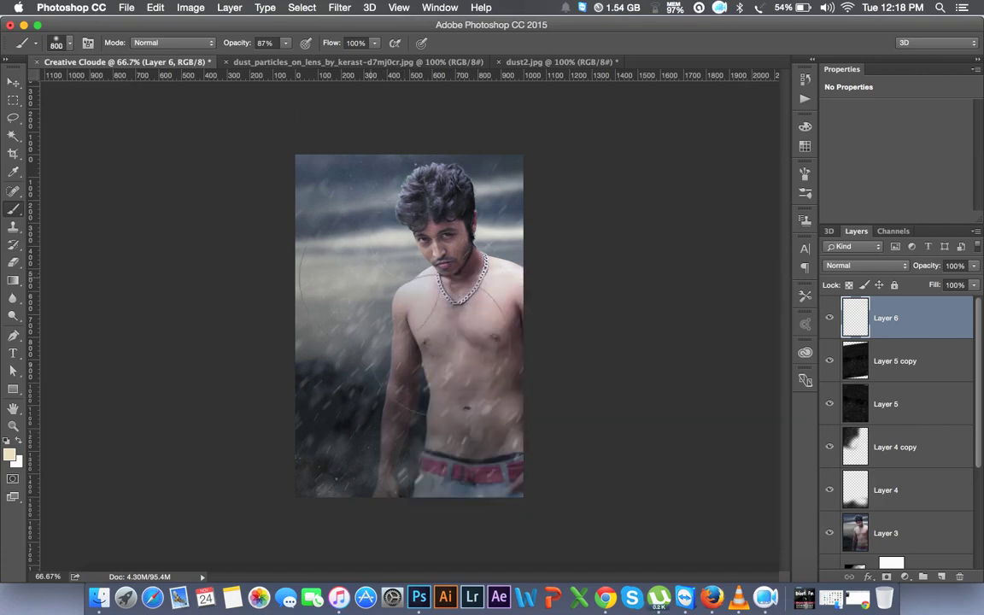
key(bracketright)
key(bracketright)
key(bracketright)
- Paint a large beige glow on Layer 6, blend it in Screen, and nudge it toward the face
click(401, 274)
click(854, 268)
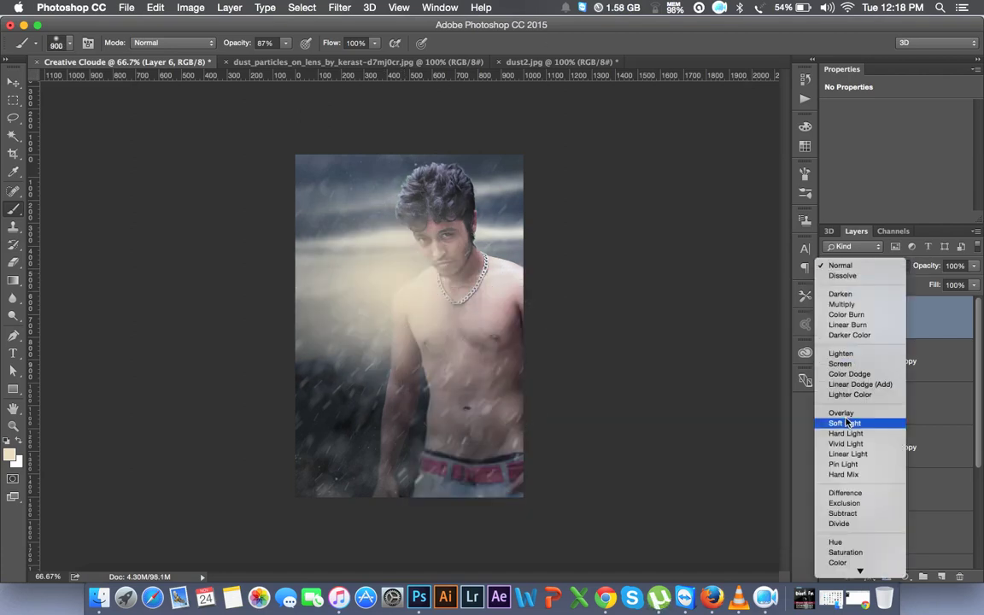
click(841, 364)
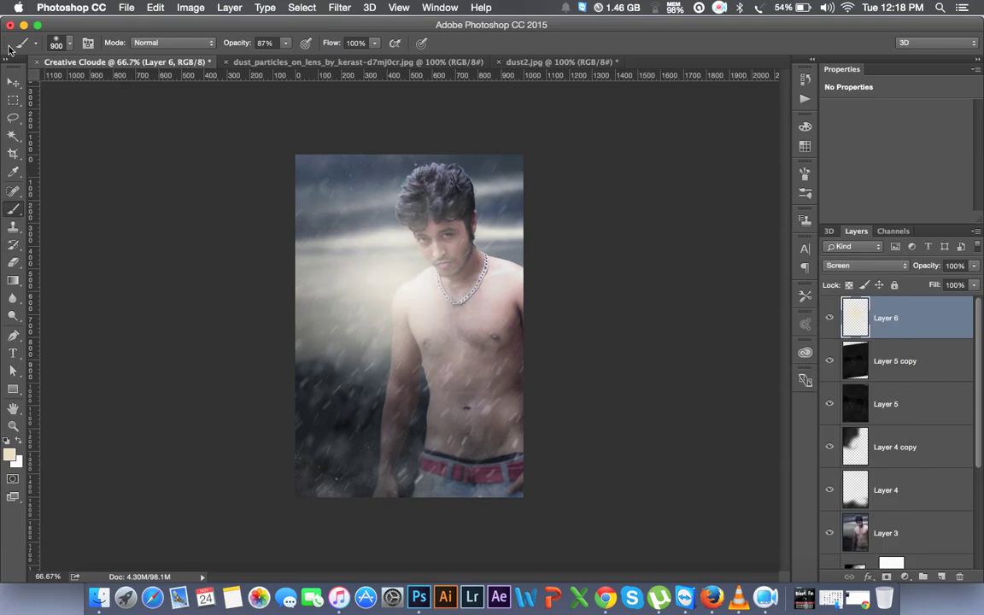
click(13, 81)
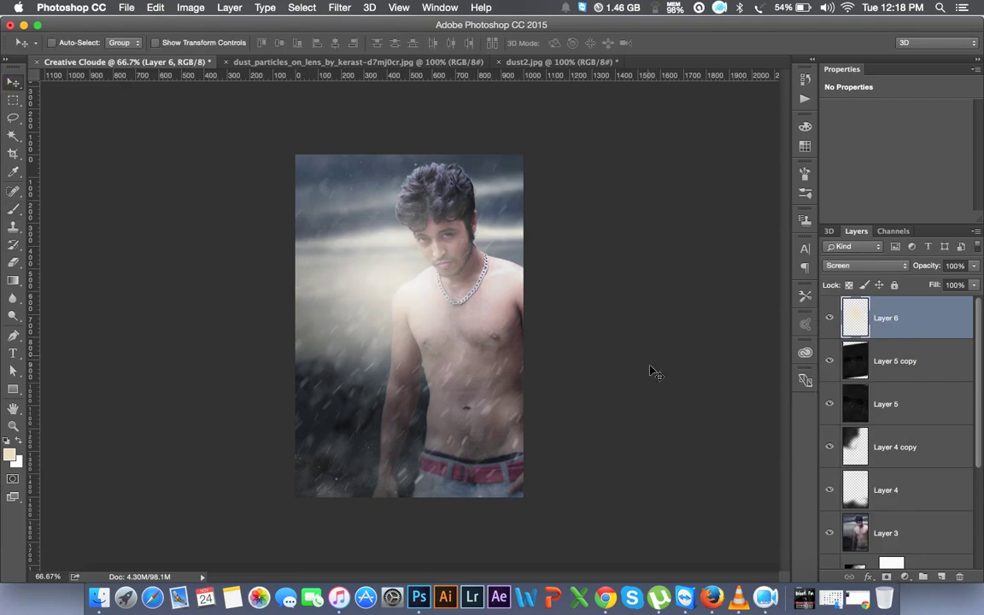
click(455, 313)
mouse_move(431, 295)
mouse_down()
mouse_move(421, 285)
mouse_move(433, 296)
mouse_up()
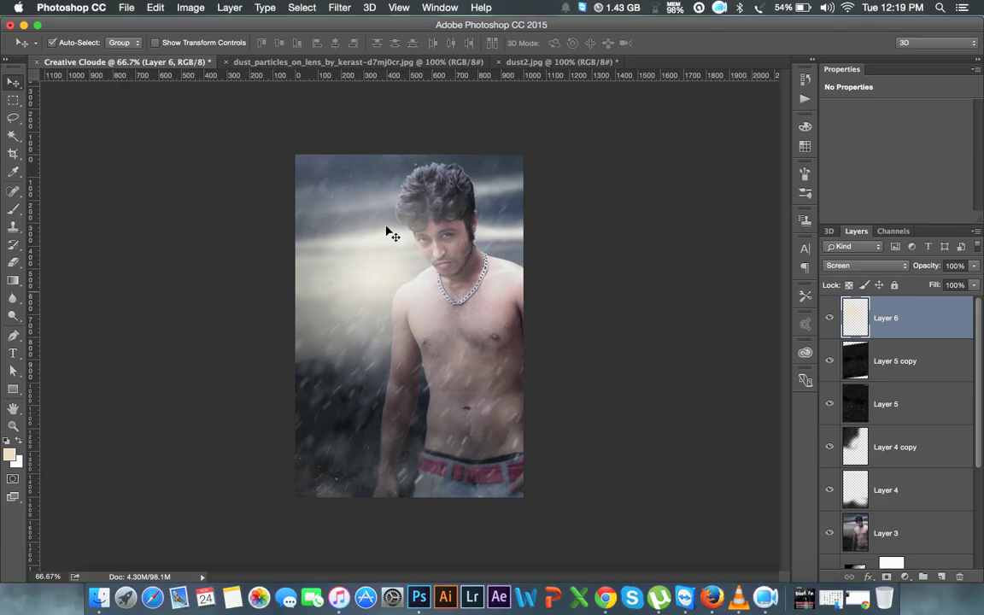
- Scale Layer 6's glow to about 97% and drag it below Layer 5, just above Layer 4 copy
key(super+z)
key(super+t)
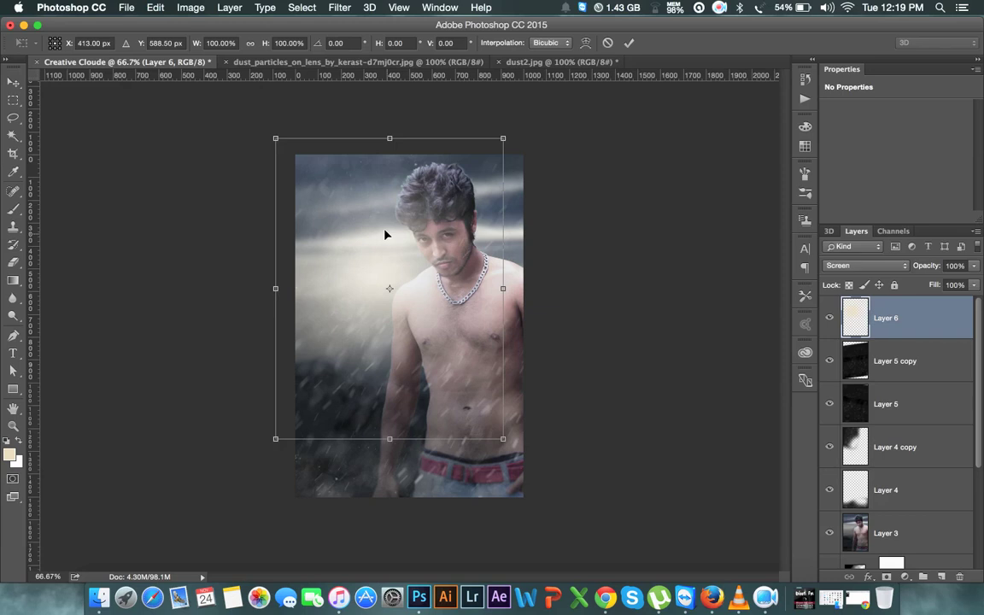
drag(504, 137, 628, 110)
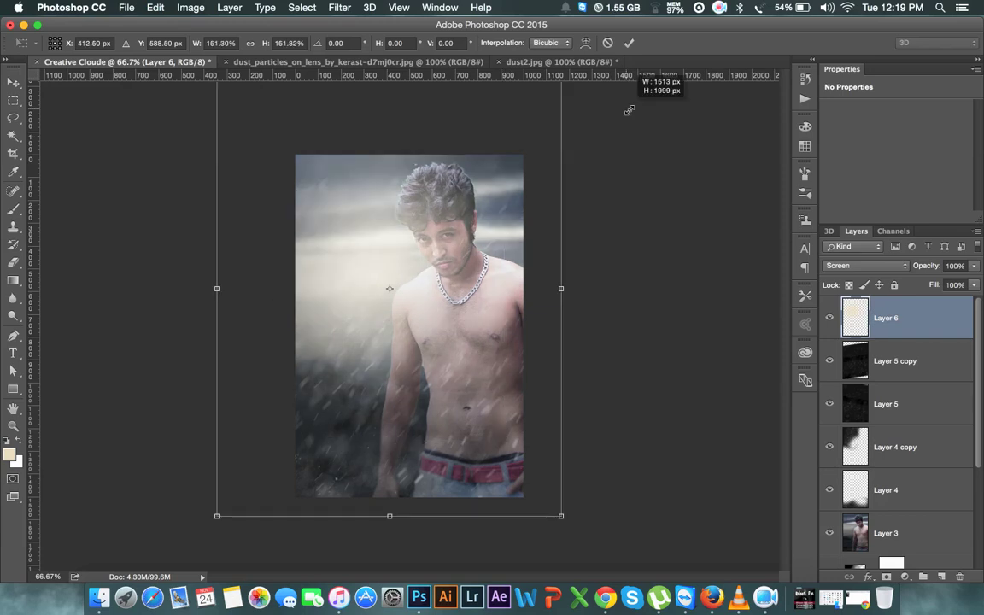
mouse_move(629, 110)
mouse_down()
mouse_move(493, 174)
mouse_move(532, 169)
mouse_up()
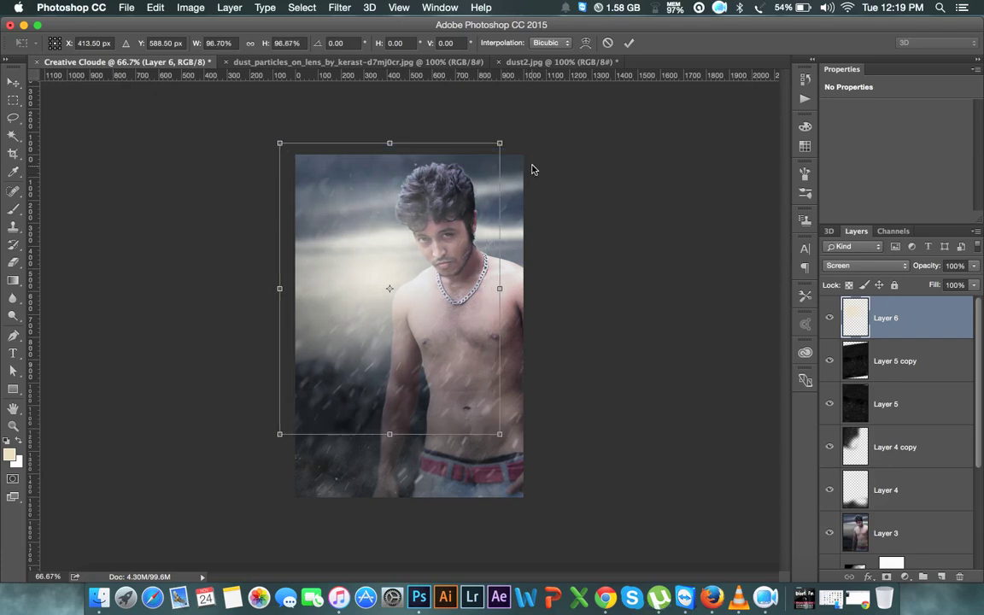
key(Return)
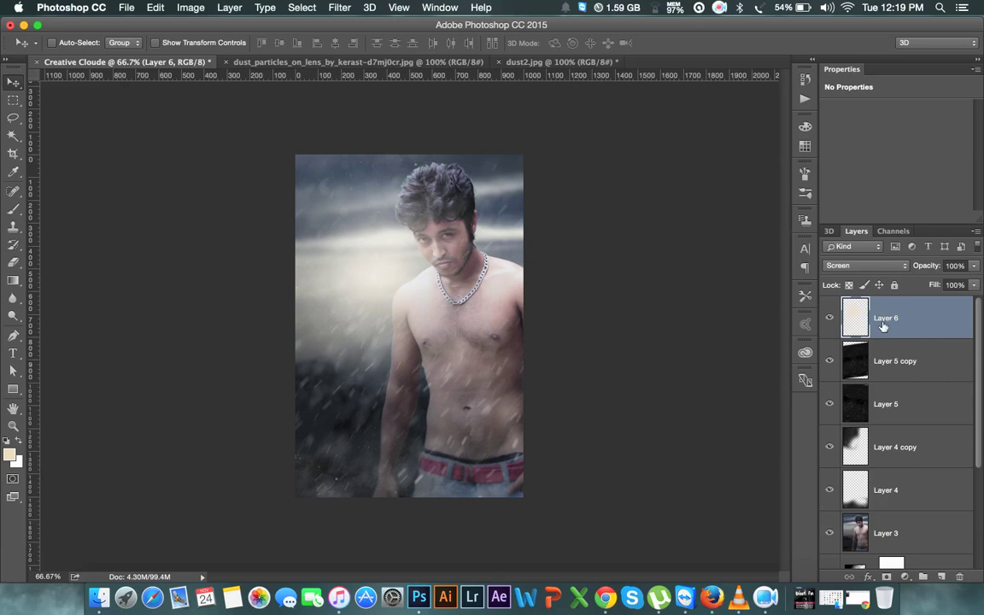
drag(854, 337, 891, 418)
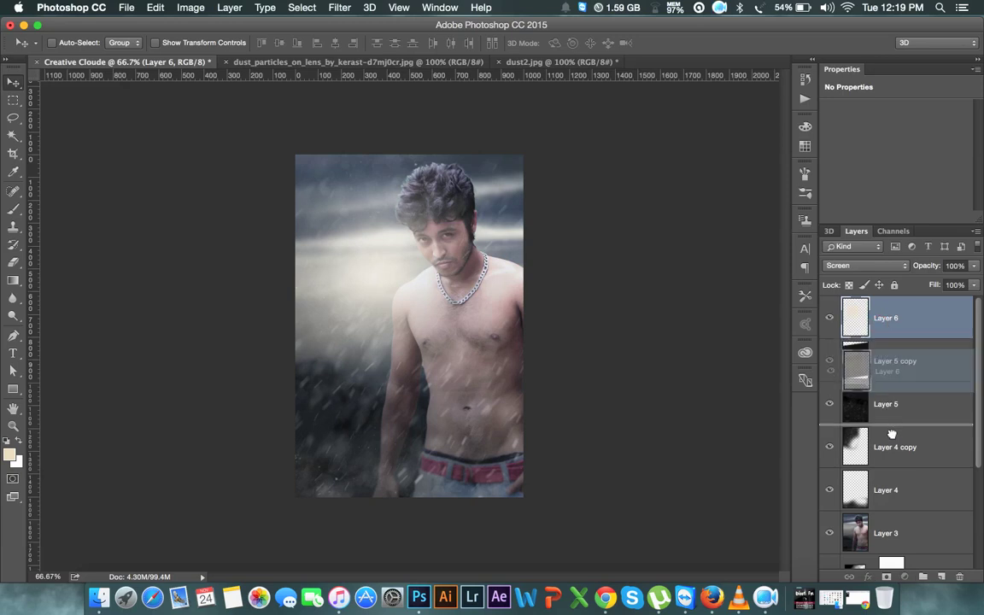
drag(891, 418, 893, 438)
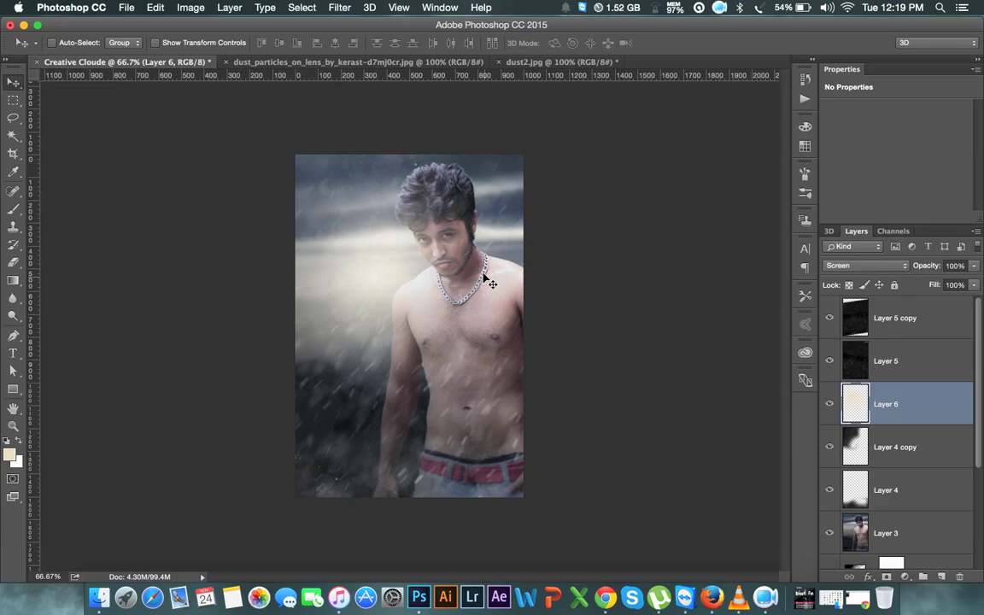
- Zoom in on the face, select Layer 3, and add a new empty Layer 7 above it
key(super+h)
key(ctrl+plus)
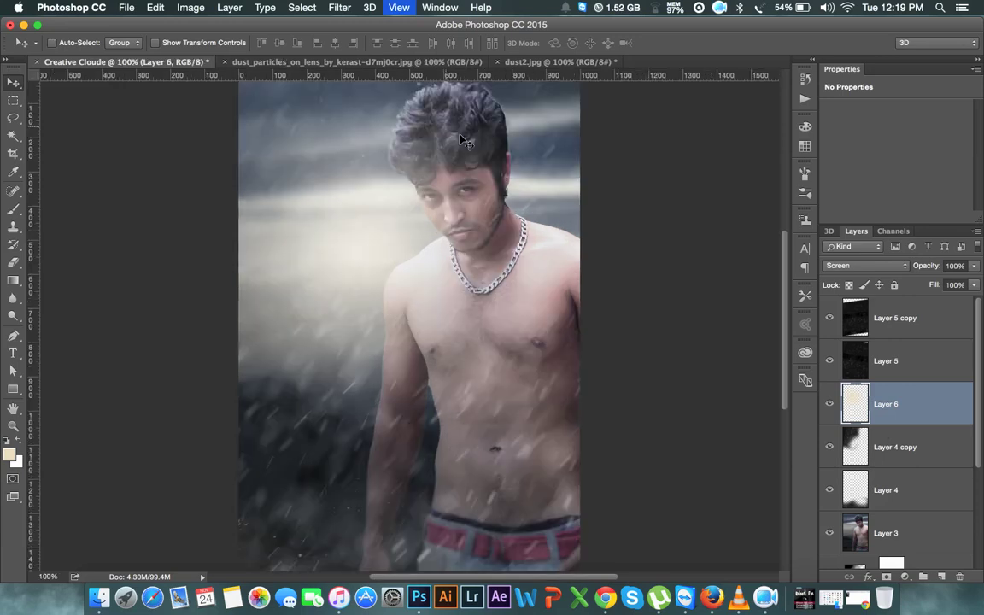
key(ctrl+plus)
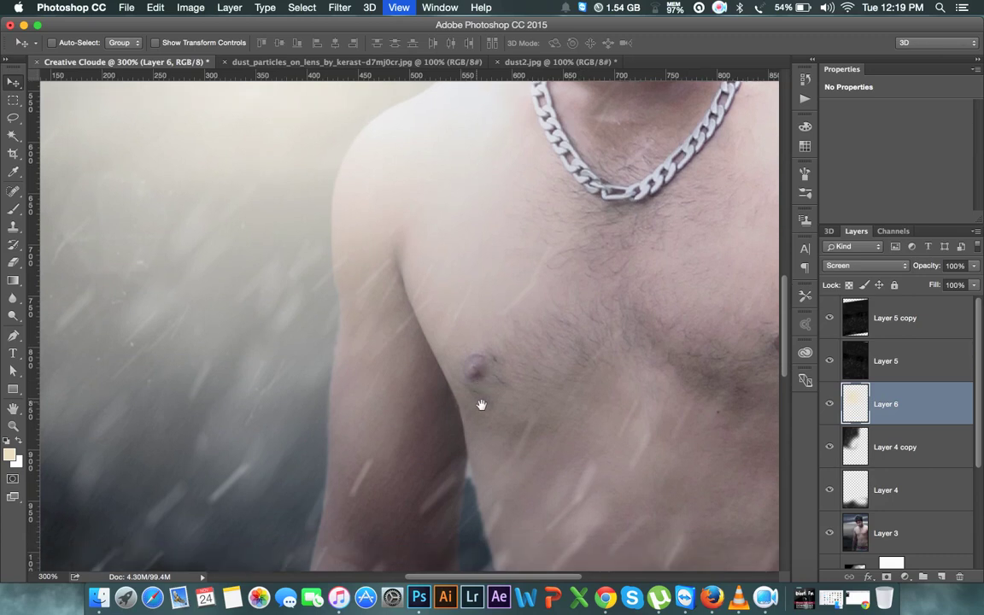
scroll(478, 408, up, 5)
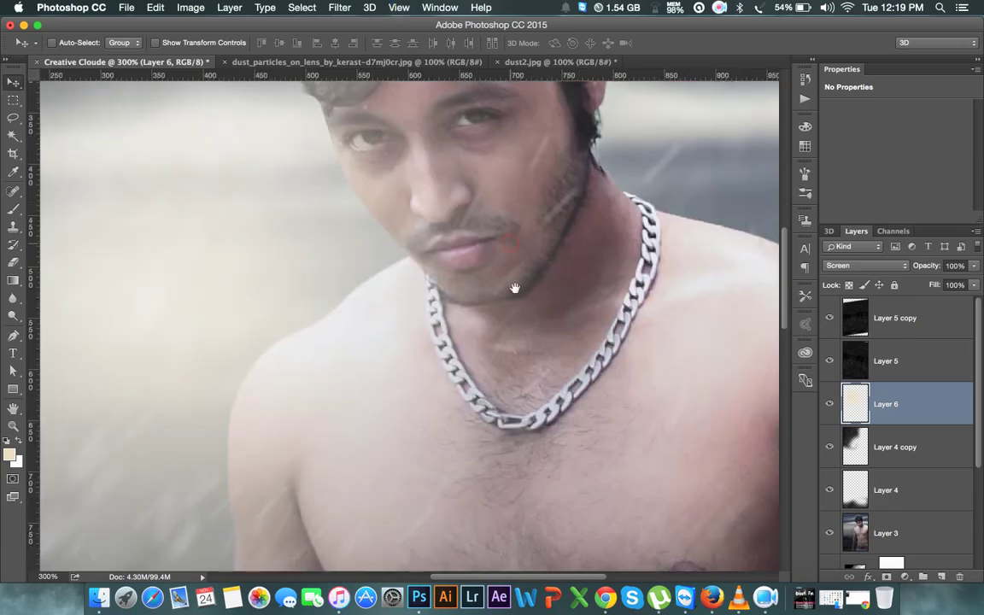
scroll(513, 286, up, 5)
key(ctrl+plus)
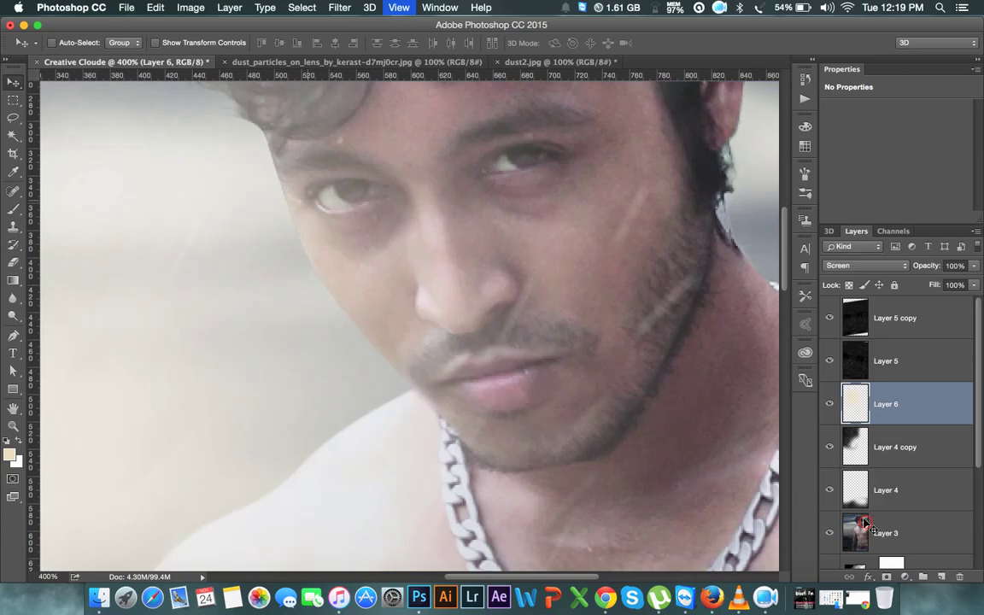
key(ctrl+plus)
click(865, 523)
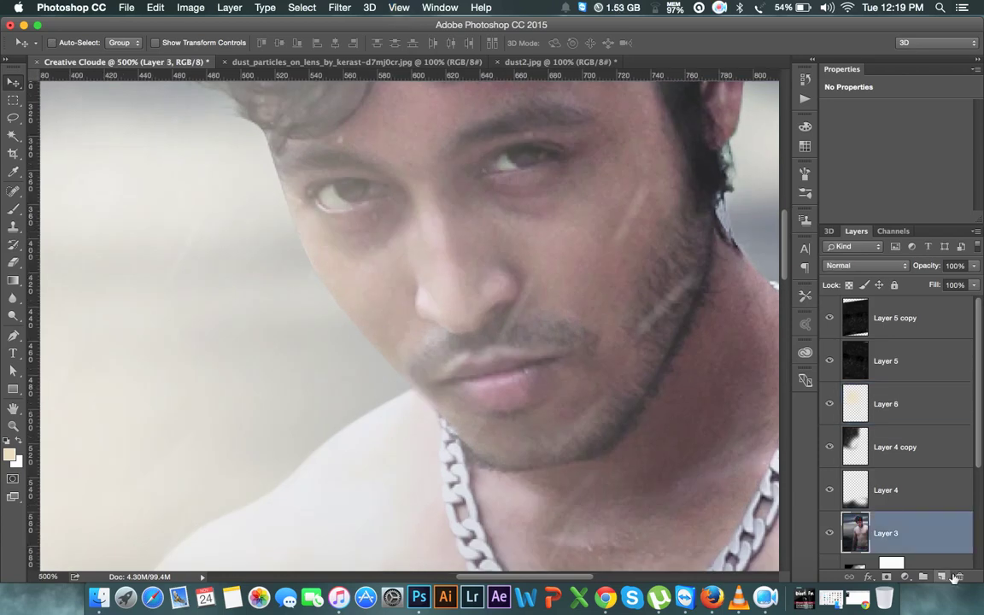
click(943, 578)
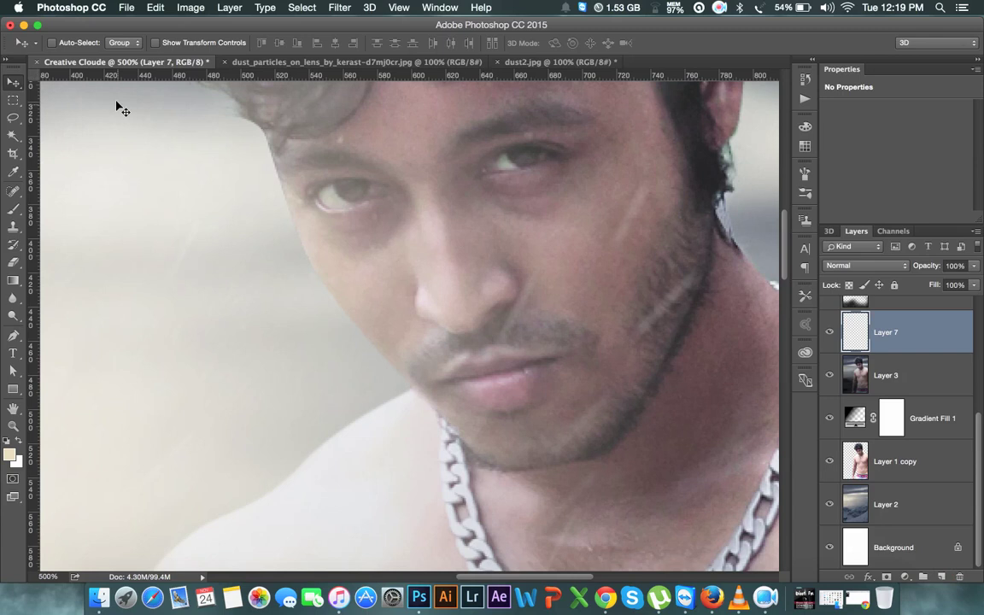
- Set the foreground colour to saturated sky blue 03b1fa
click(9, 454)
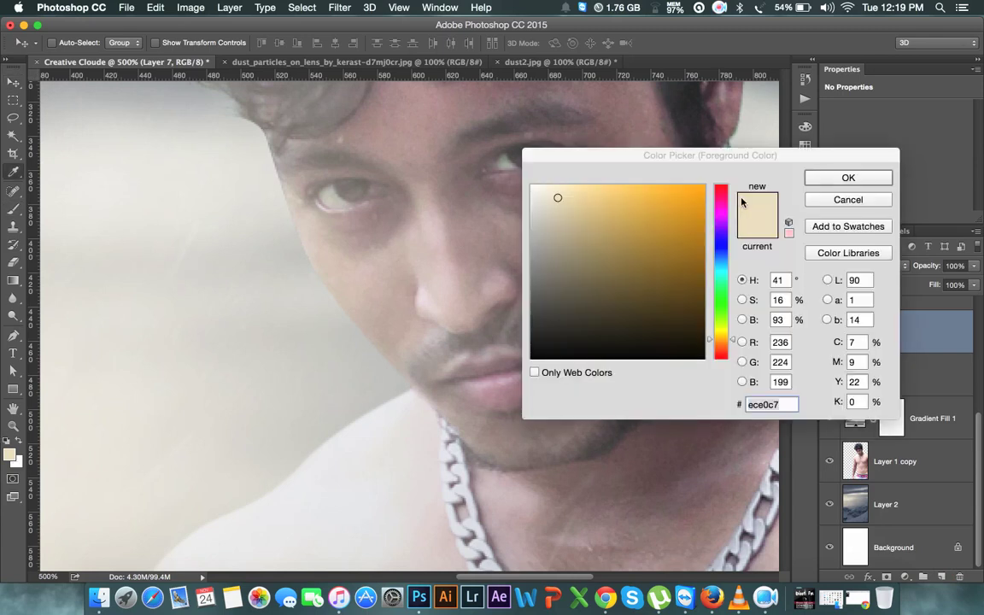
click(724, 272)
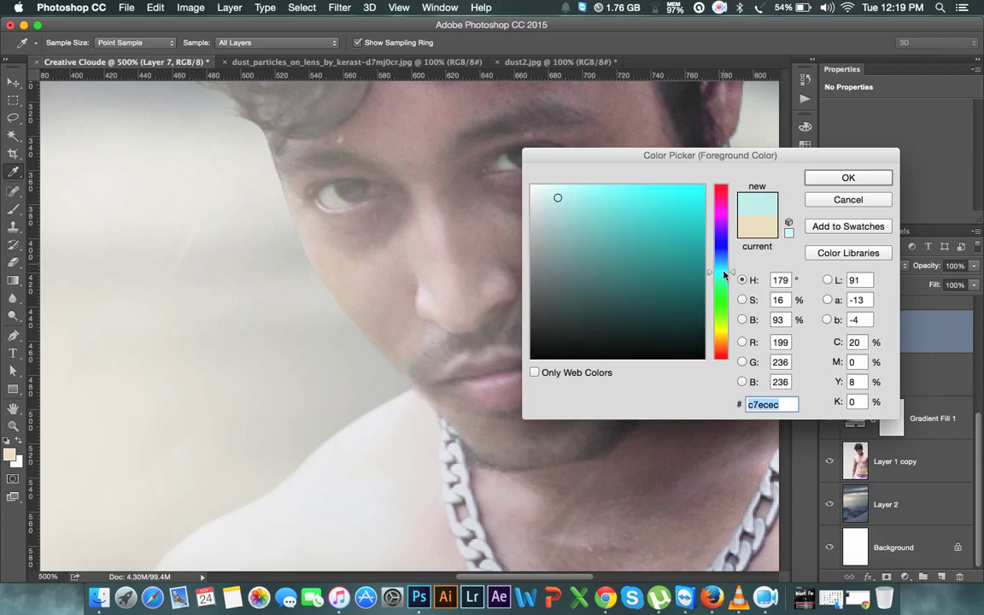
drag(723, 273, 723, 259)
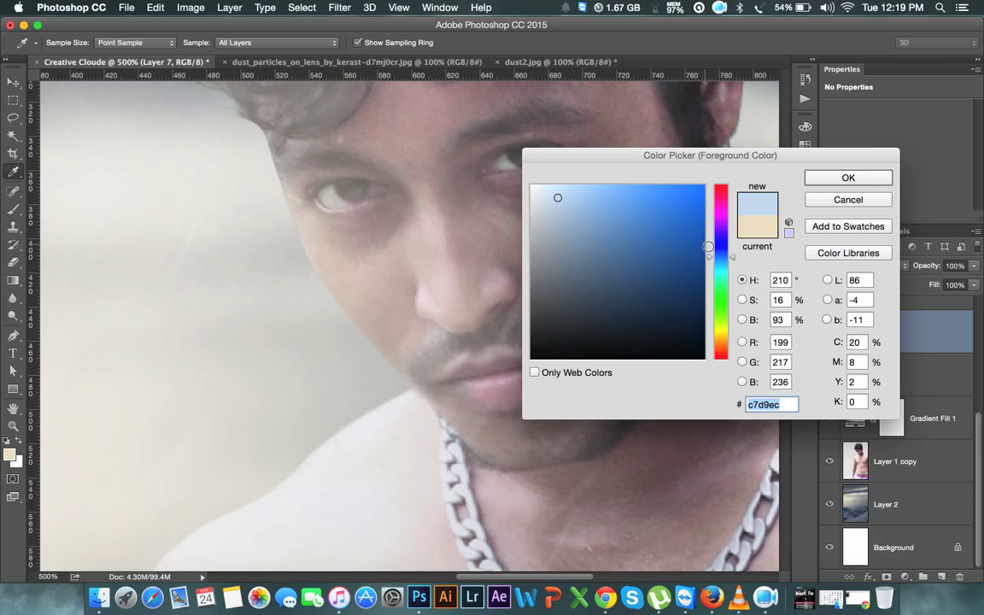
click(709, 263)
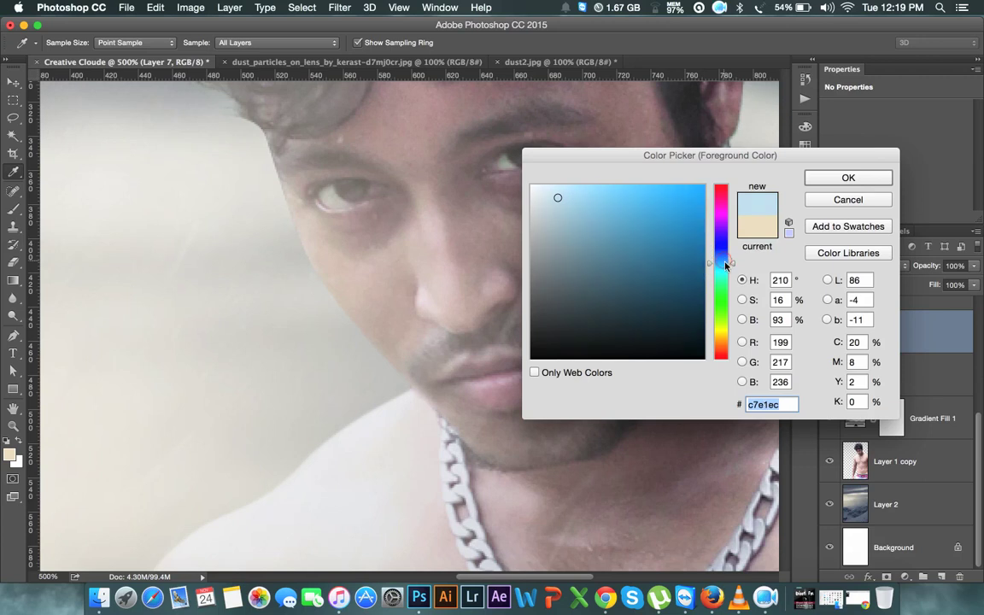
click(698, 195)
drag(699, 194, 711, 183)
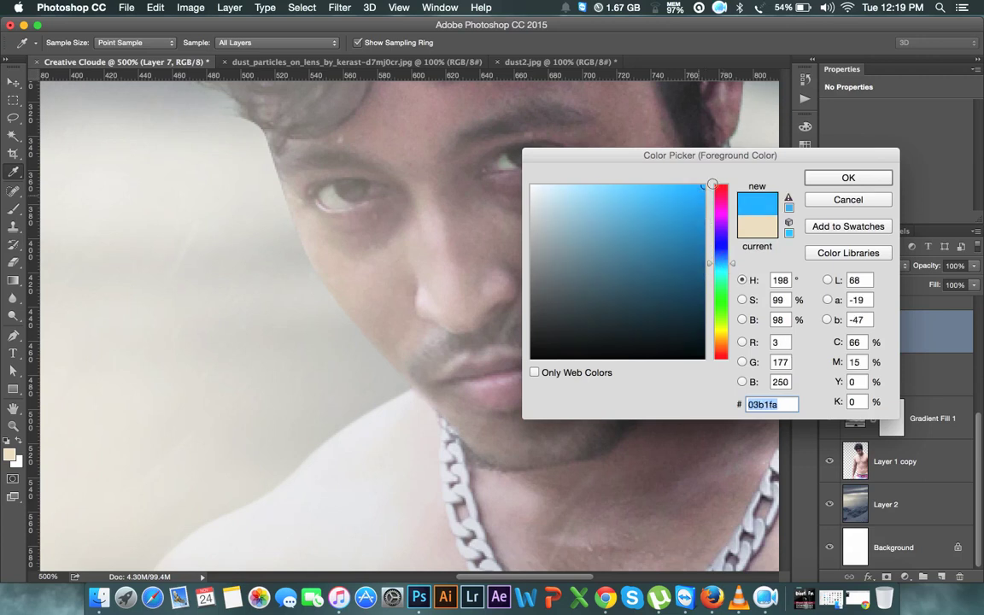
click(849, 177)
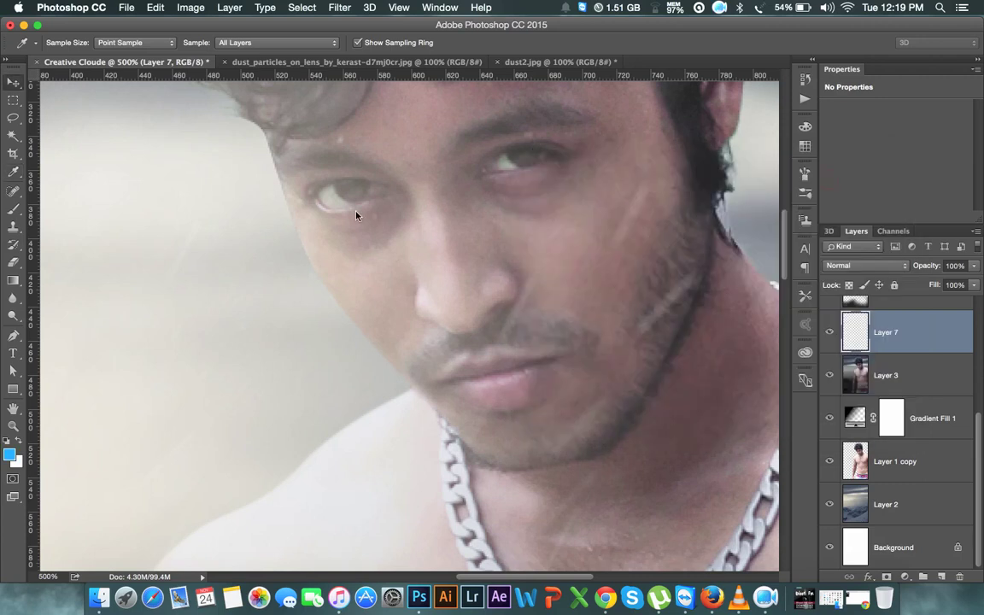
- Switch to the Brush tool and bring up its size and hardness settings
key(v)
key(b)
right_click(390, 220)
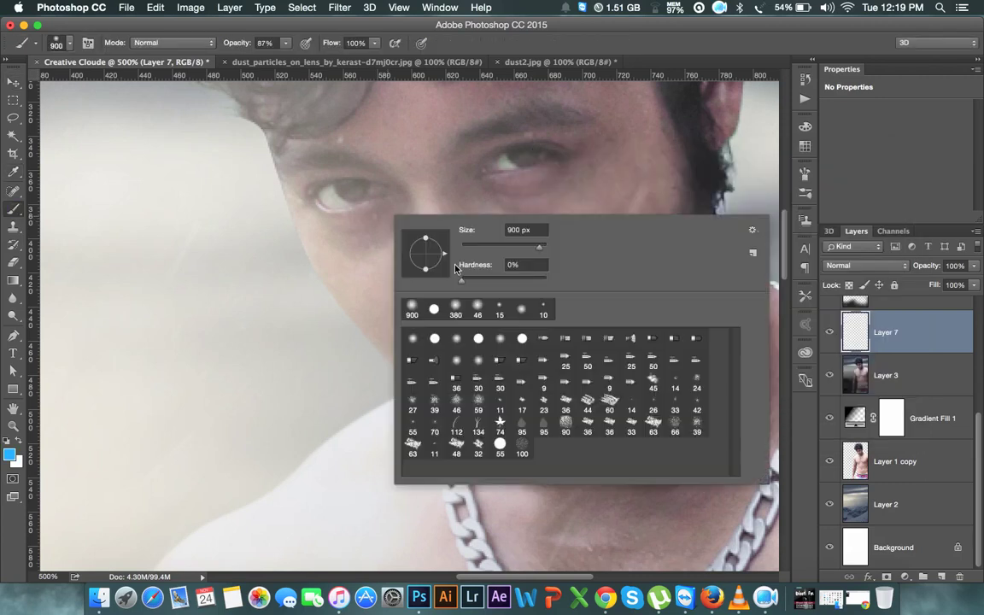
- Reduce the brush to 80 px, then shrink it further to fit an eye
drag(484, 248, 506, 247)
text(80)
key(Return)
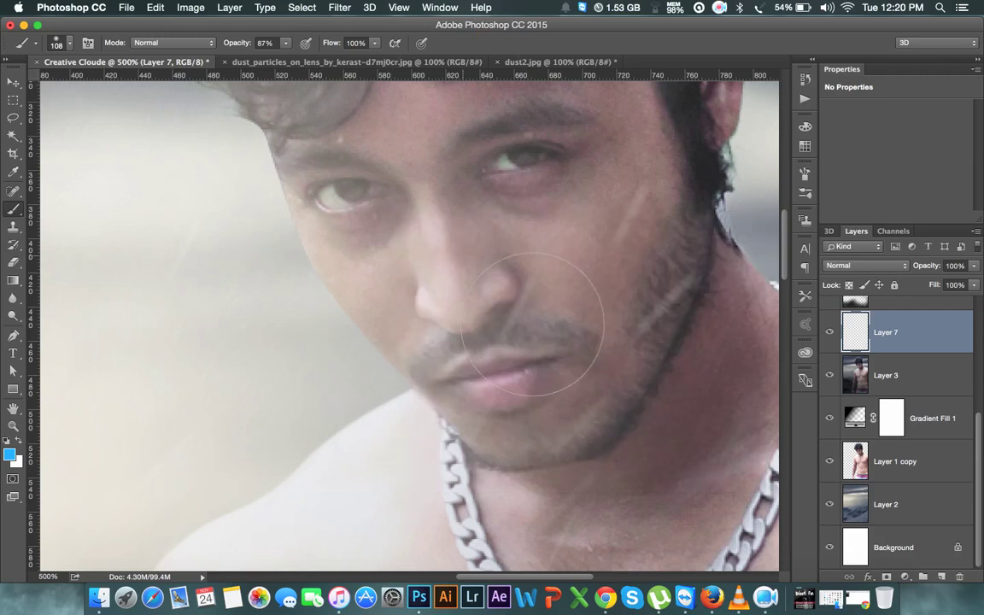
key(bracketleft)
key(bracketleft)
key(bracketleft)
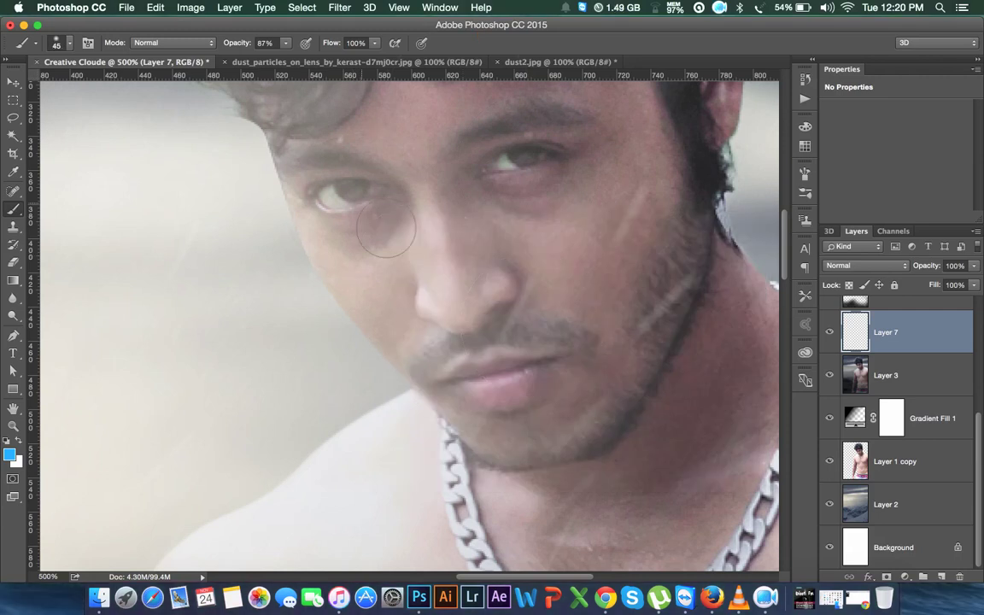
key(bracketleft)
key(bracketleft)
- Dab sky-blue glow several times over the left and right eyes
click(350, 187)
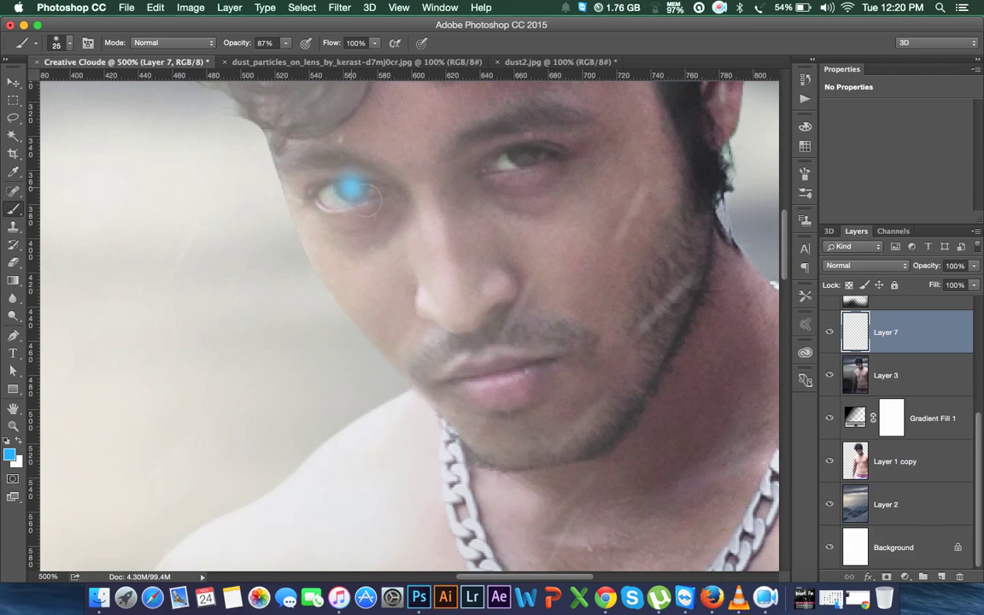
click(348, 181)
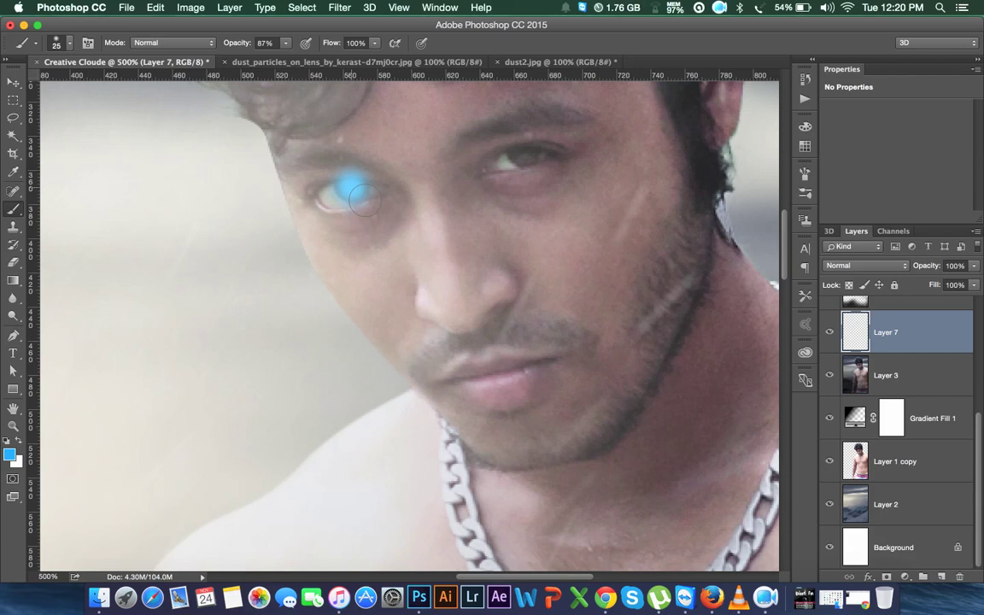
click(352, 187)
click(526, 155)
click(526, 154)
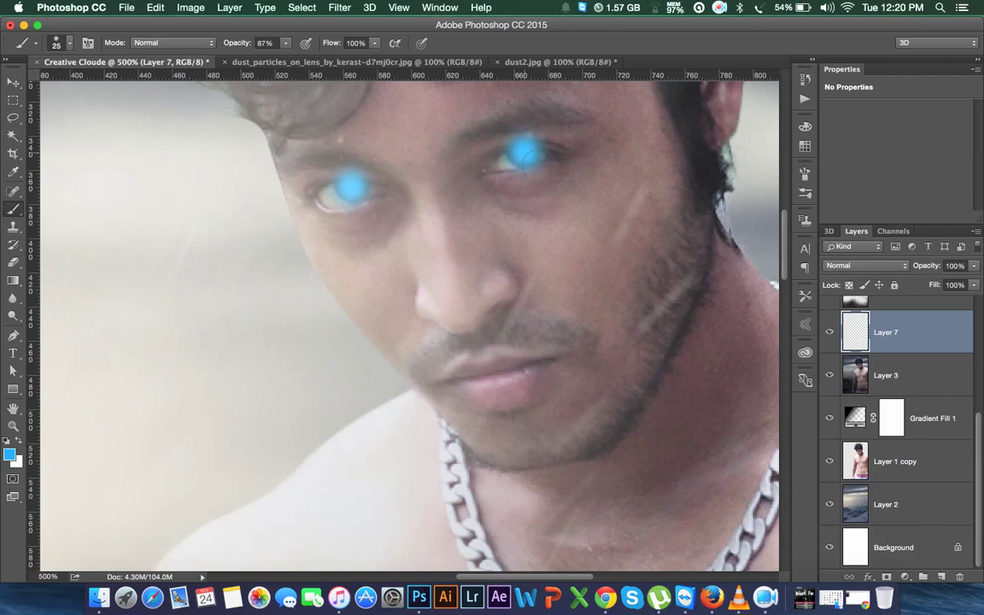
key(super+equal)
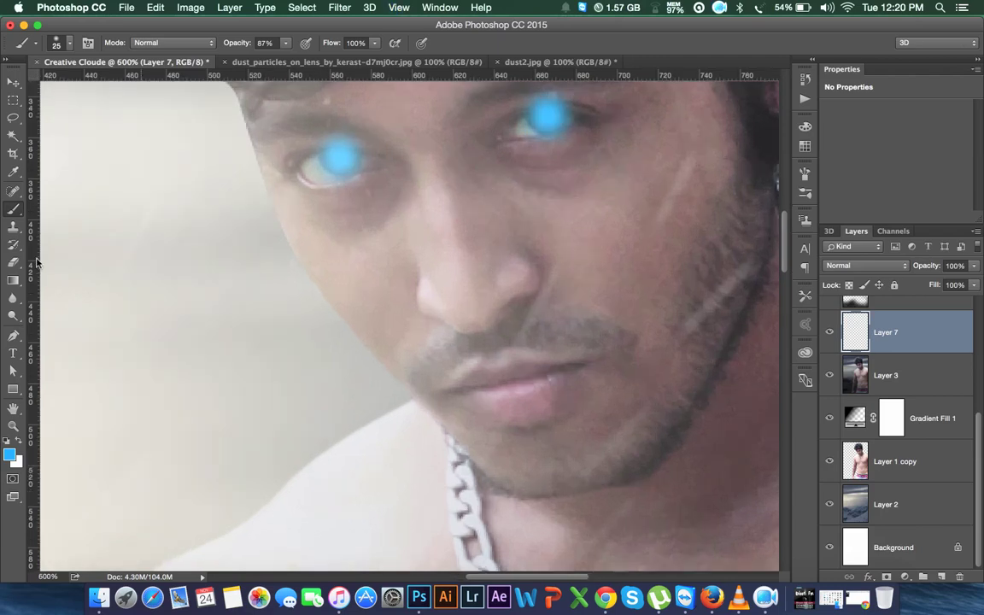
- With a small eraser, remove stray blue glow above the right eye and beneath the left eye
key(e)
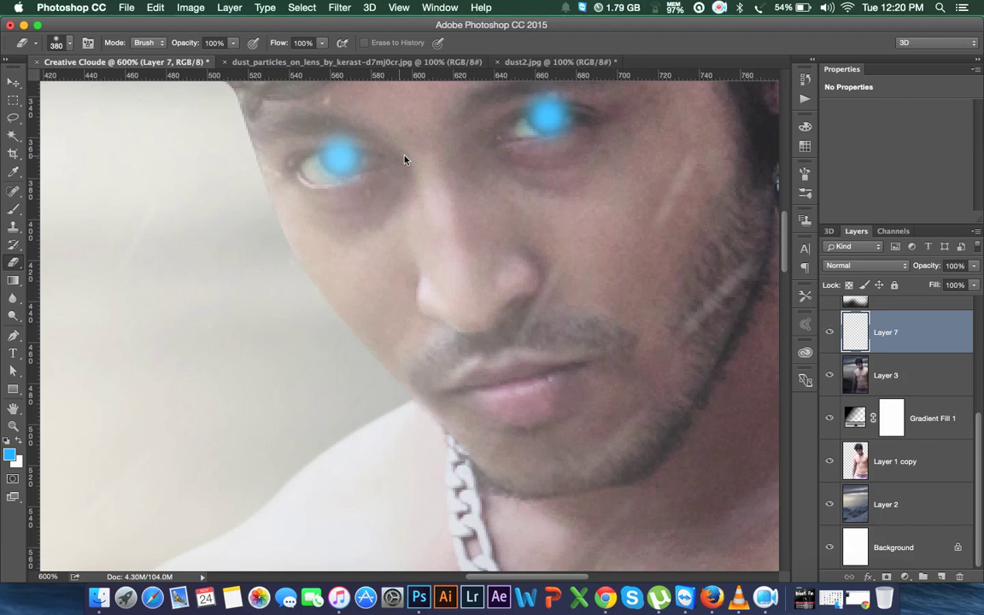
key(bracketleft)
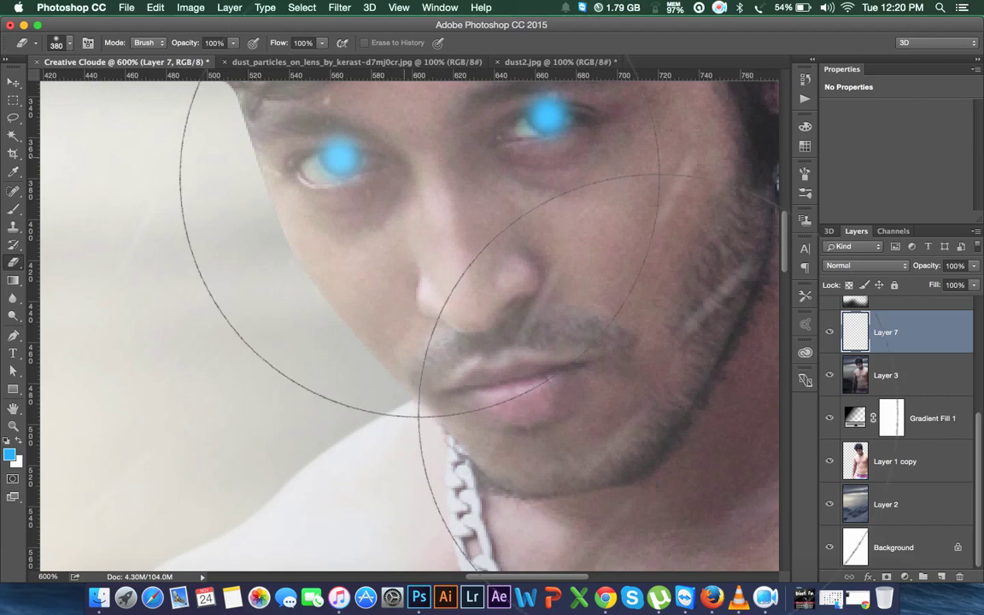
key(bracketleft)
key(bracketleft)
key(bracketleft)
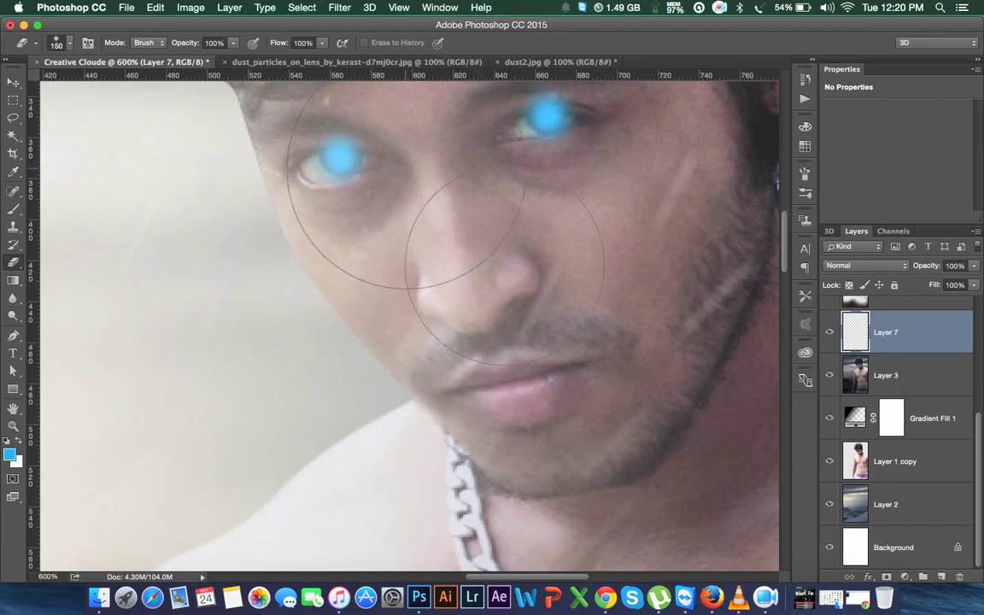
key(bracketleft)
key(bracketleft)
key(bracketleft)
key(bracketleft)
key(bracketleft)
key(bracketleft)
key(bracketleft)
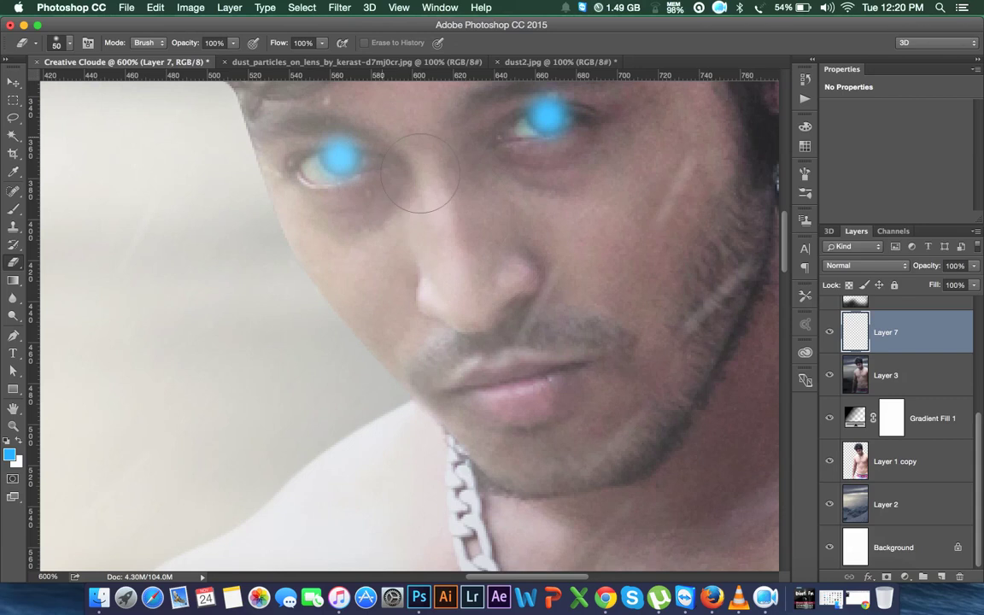
key(bracketleft)
key(bracketleft)
key(bracketleft)
key(bracketleft)
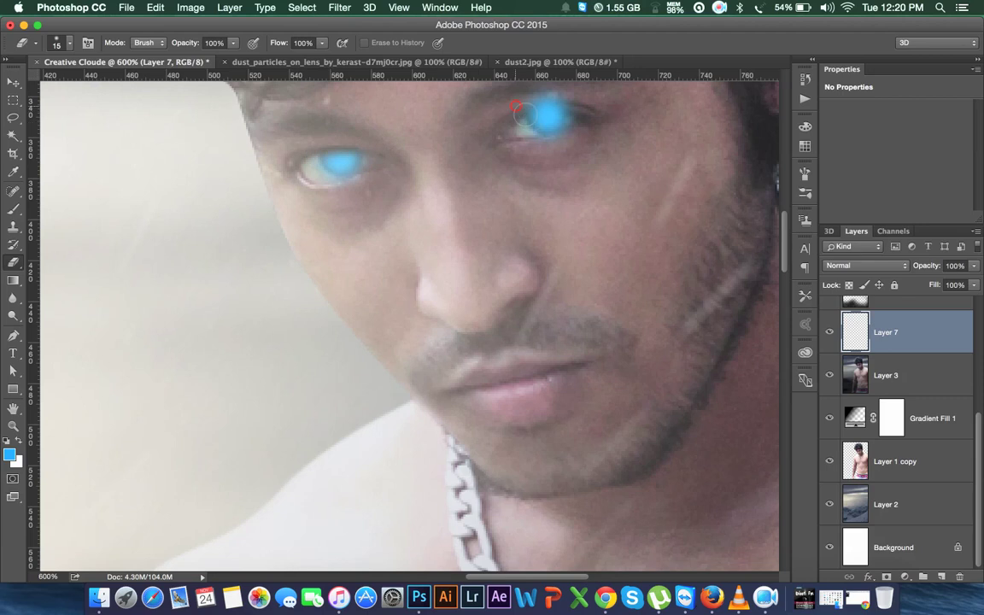
click(552, 110)
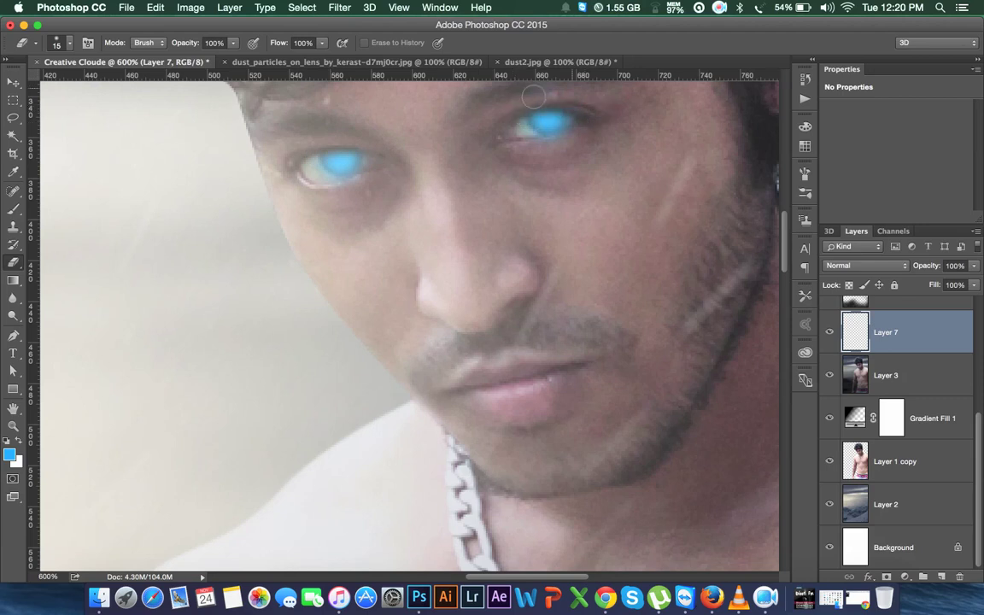
click(552, 116)
click(502, 118)
click(304, 182)
click(872, 268)
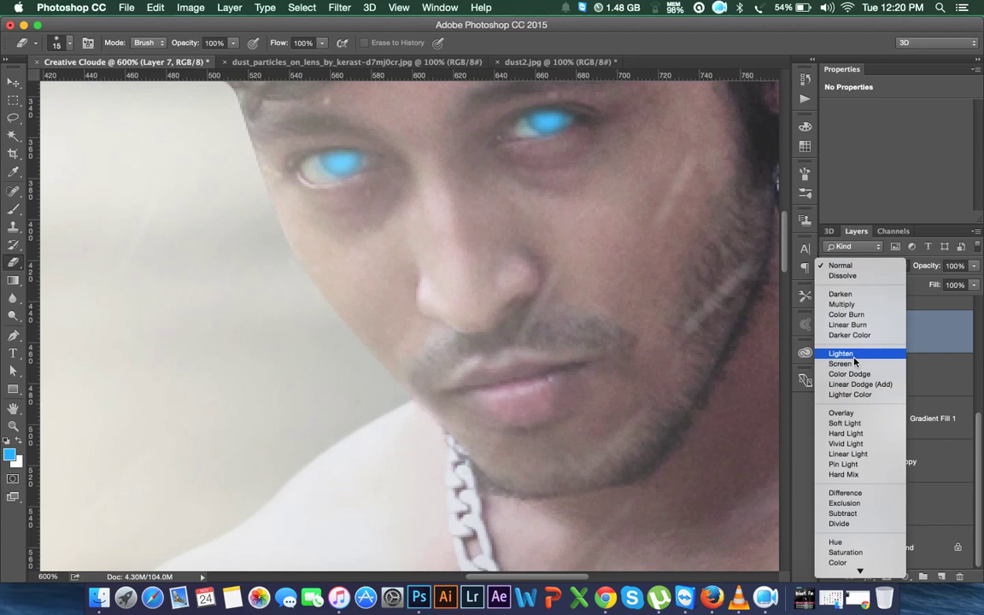
- Try Multiply and Color on Layer 7, settle on Overlay, and brush the left iris brighter
click(848, 309)
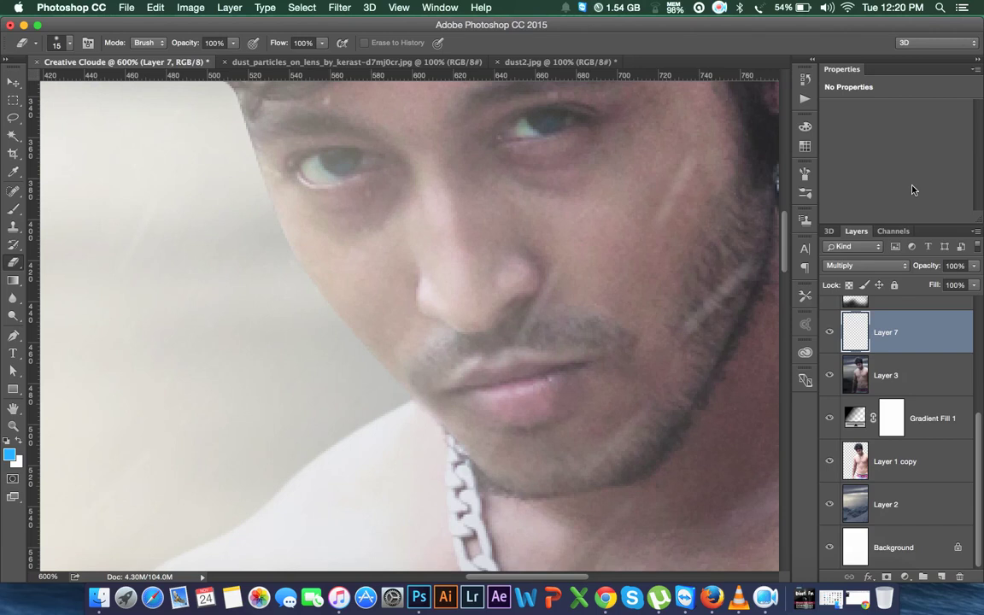
click(878, 265)
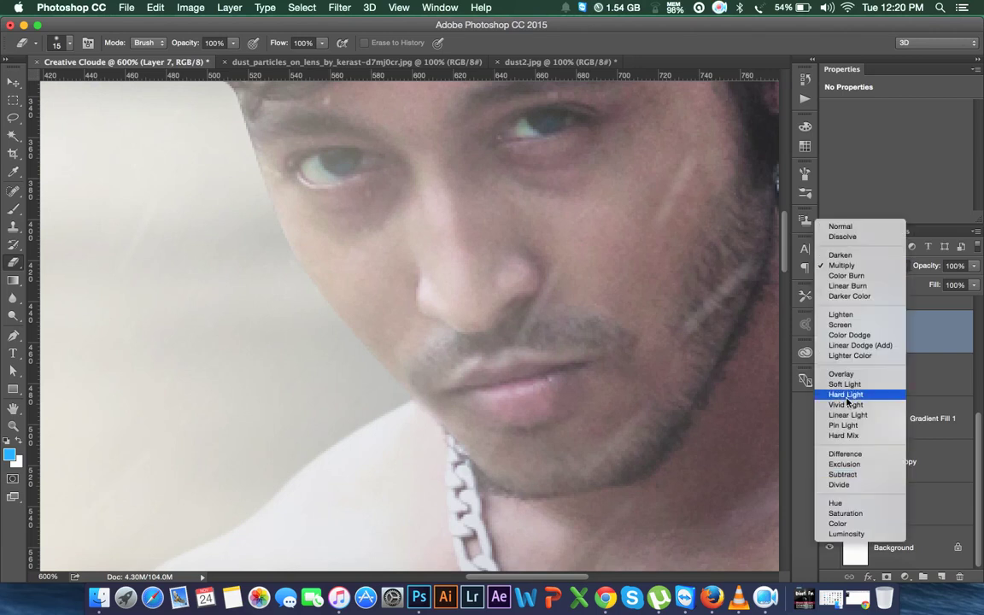
click(847, 523)
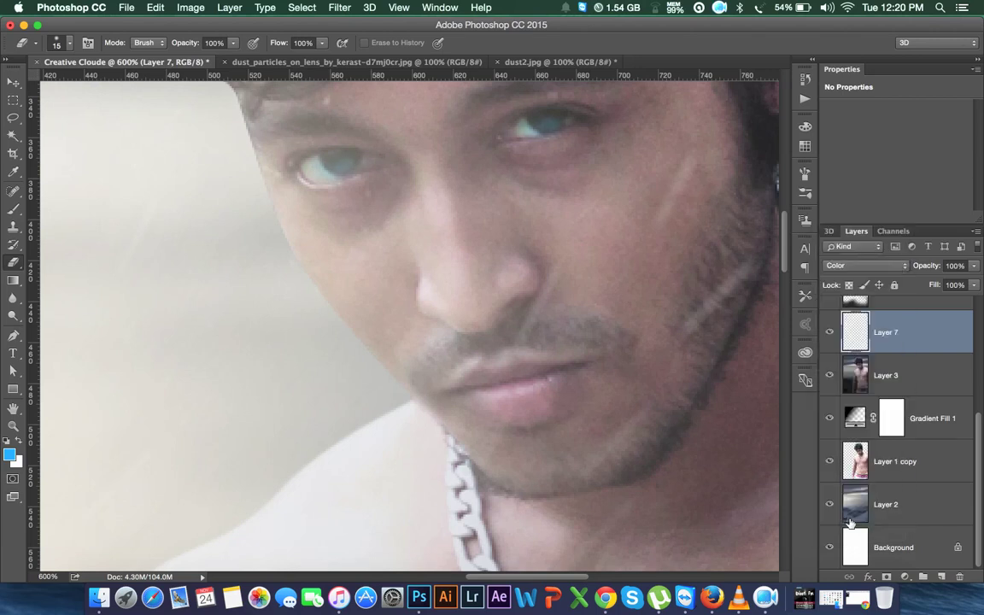
click(879, 266)
click(846, 115)
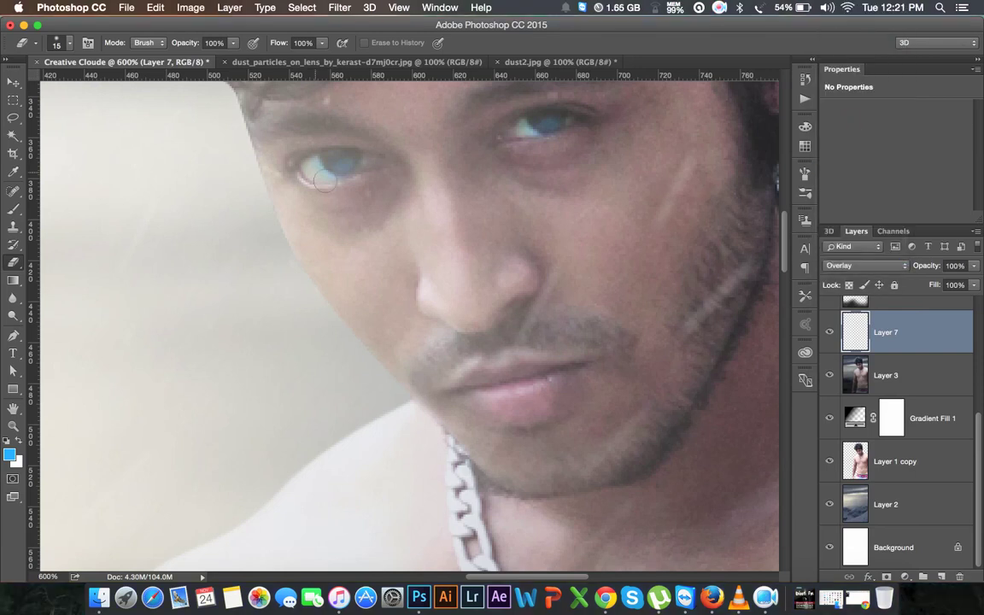
drag(324, 179, 359, 167)
- Zoom out to show the face and chest and switch to the Brush tool
click(5, 87)
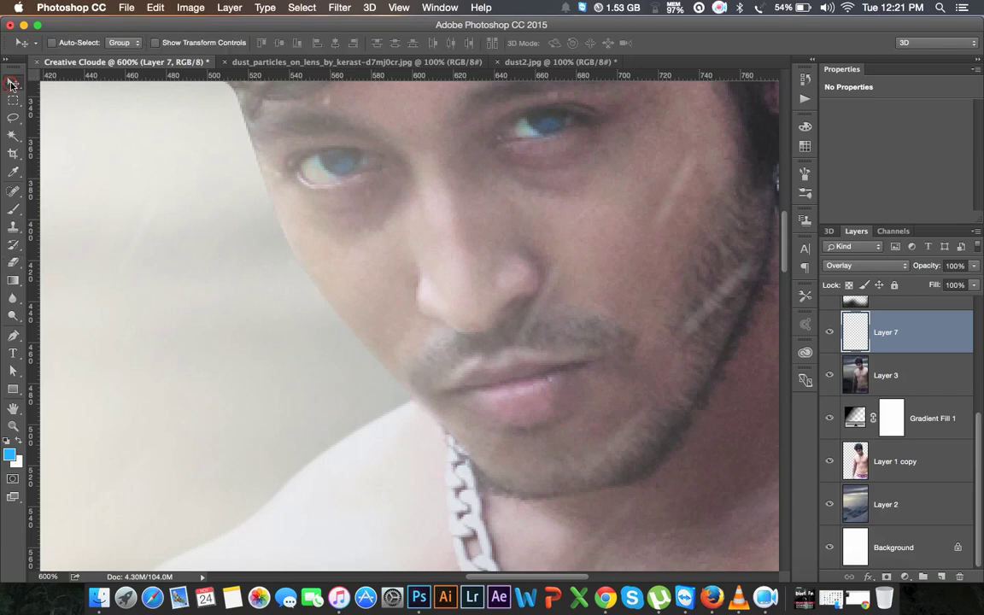
key(super+h)
key(super+minus)
key(super+minus)
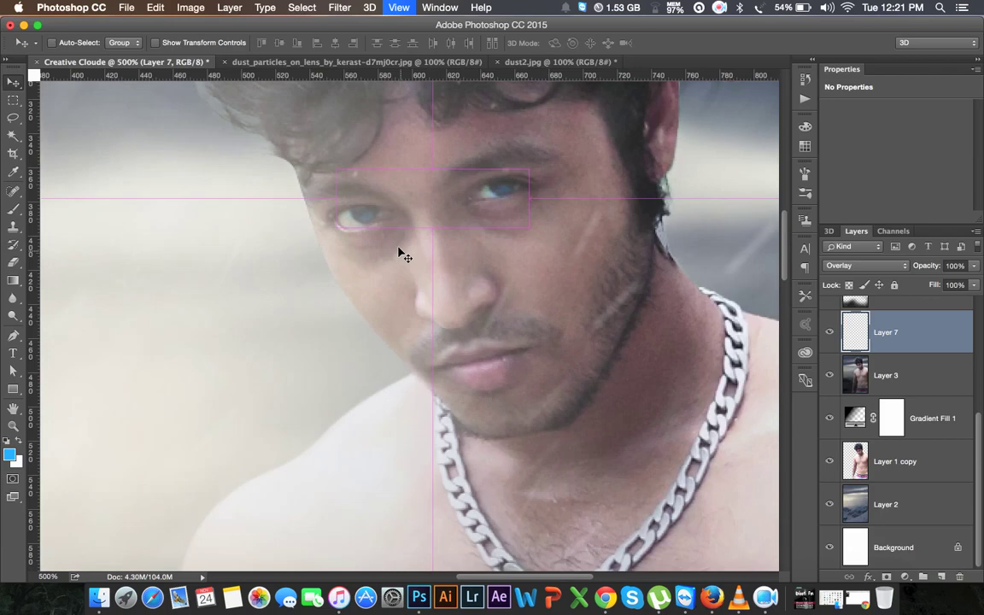
key(super+plus)
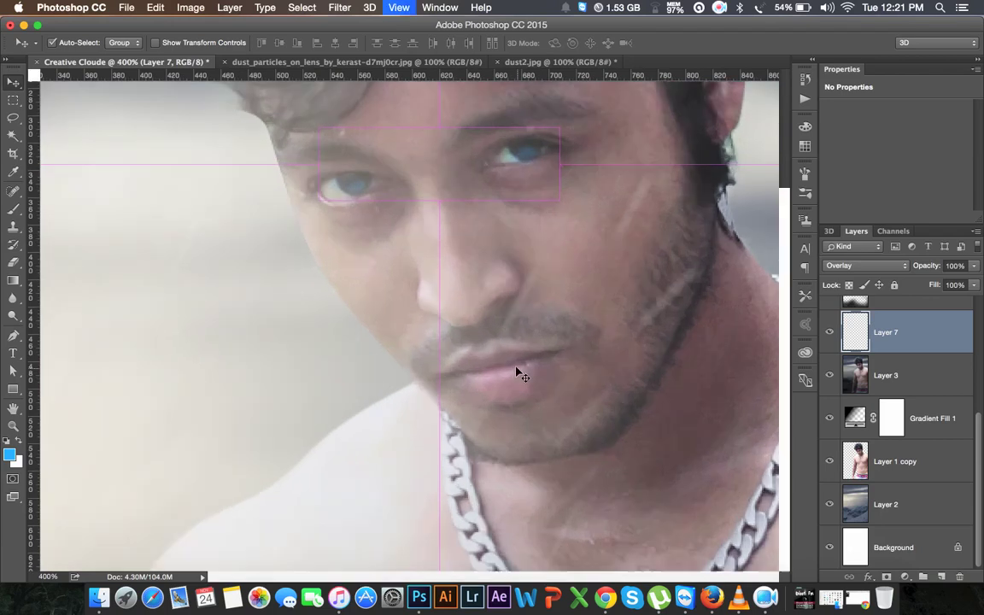
key(super+minus)
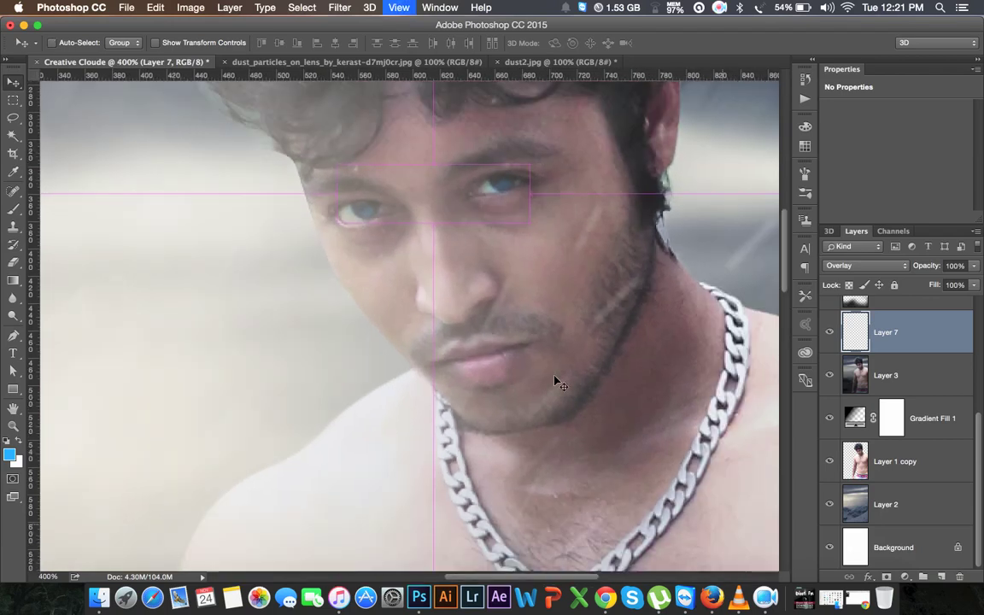
key(super+minus)
key(super+semicolon)
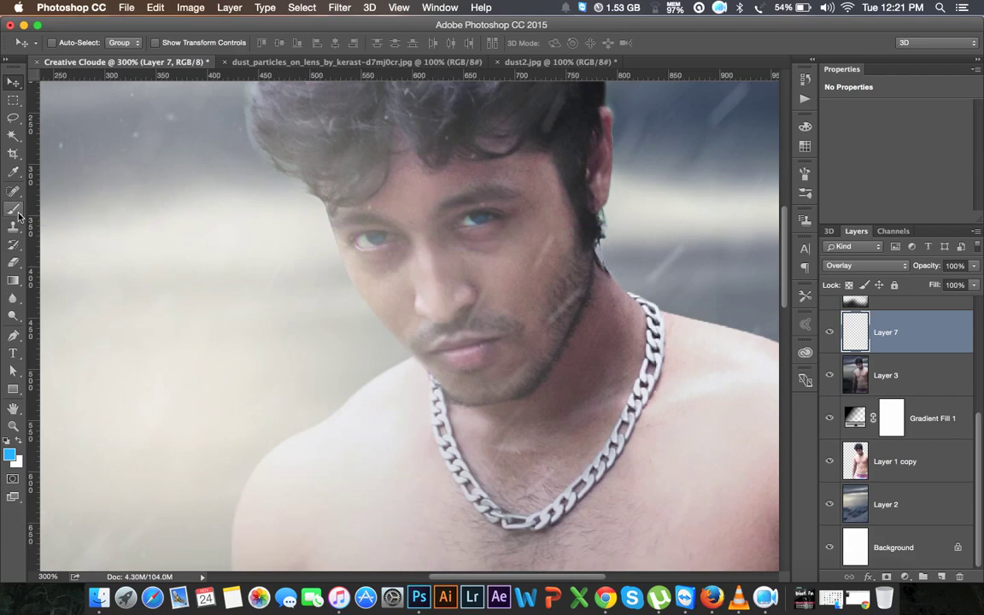
key(b)
- Set the paint colour to hot pink ff0084, then paint and undo a test lip stroke
click(9, 453)
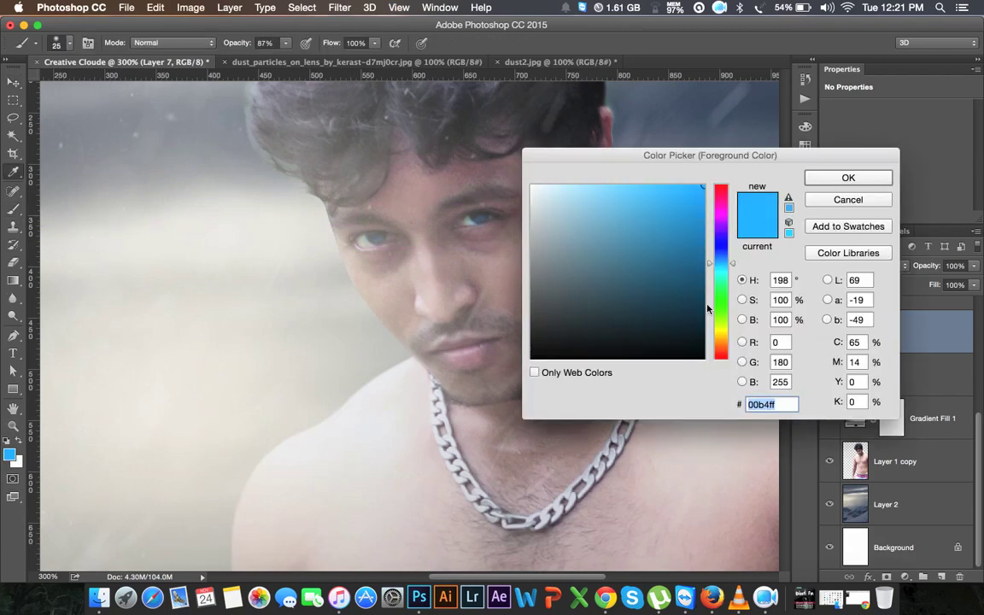
drag(721, 256, 724, 198)
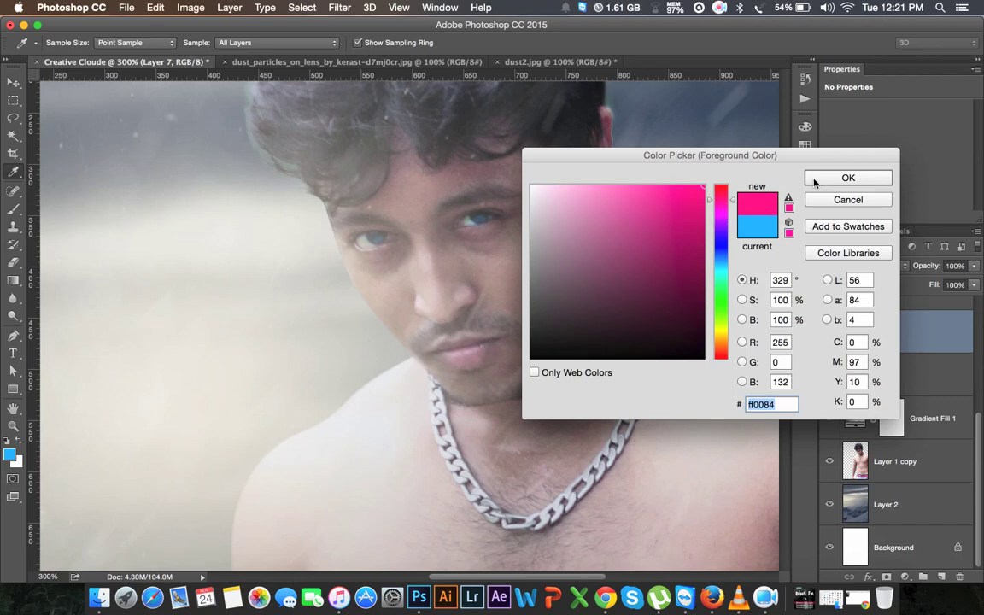
click(820, 179)
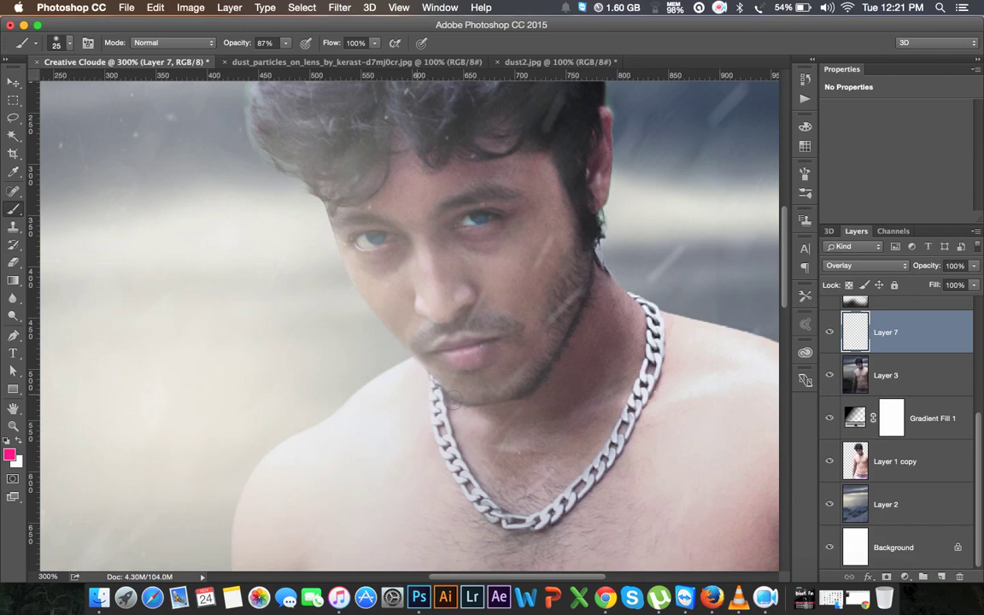
mouse_move(473, 348)
mouse_down()
mouse_move(487, 350)
mouse_move(451, 359)
mouse_up()
key(ctrl+z)
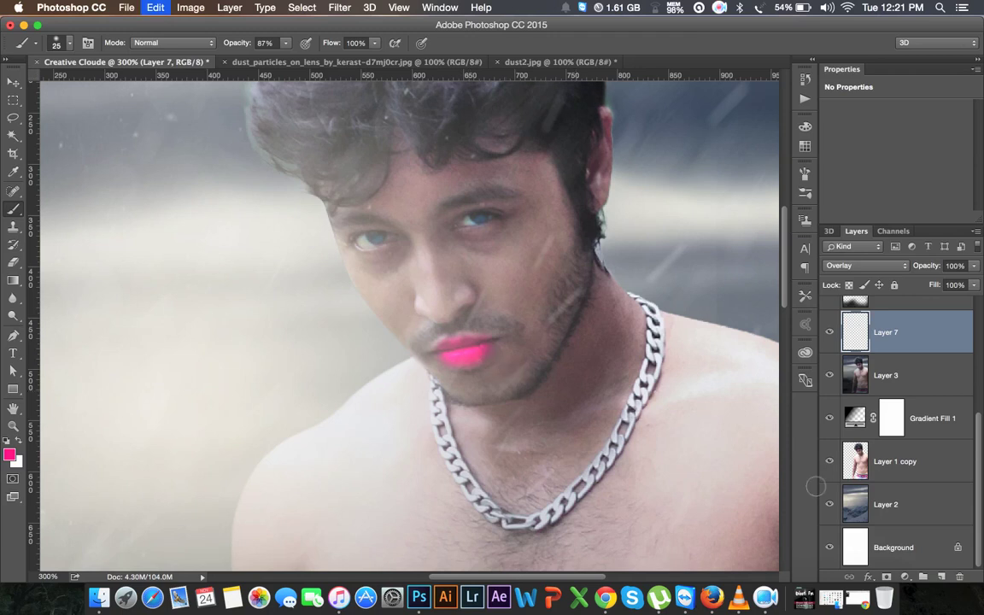
key(ctrl+alt+z)
- Add a new empty Layer 8 and pick pure red as the brush colour
click(940, 577)
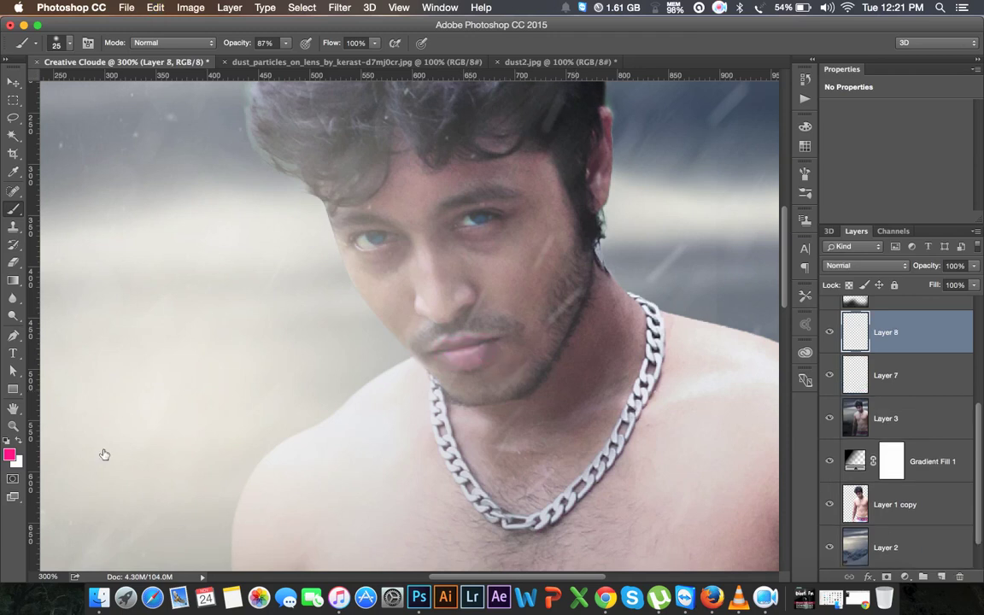
click(9, 454)
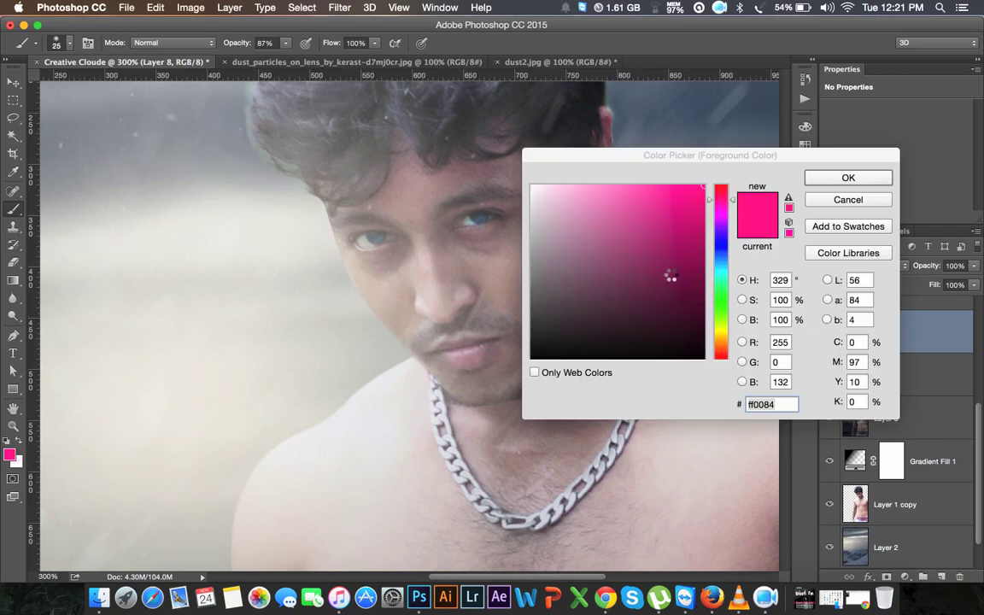
click(722, 182)
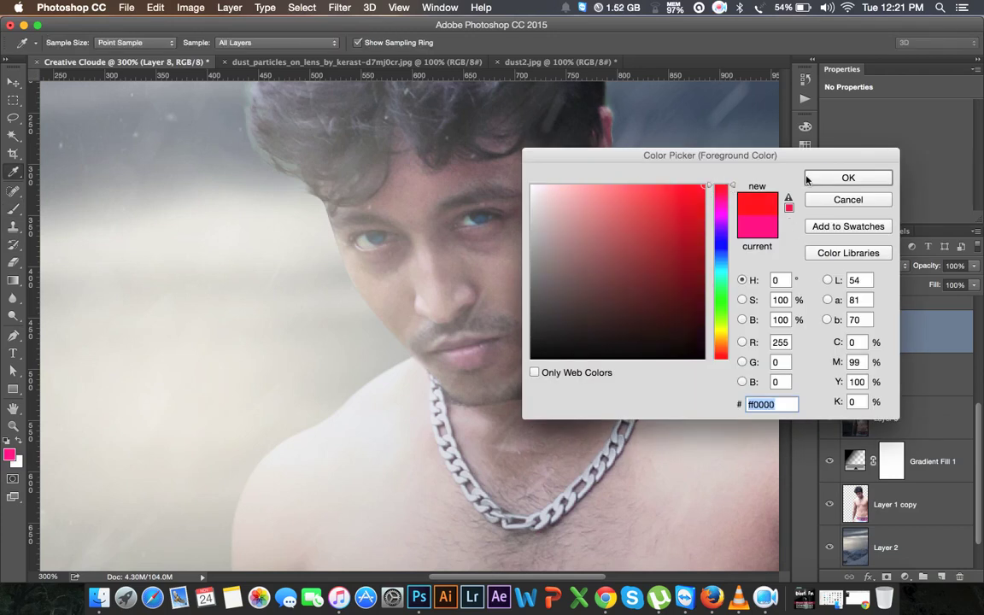
click(826, 178)
key(b)
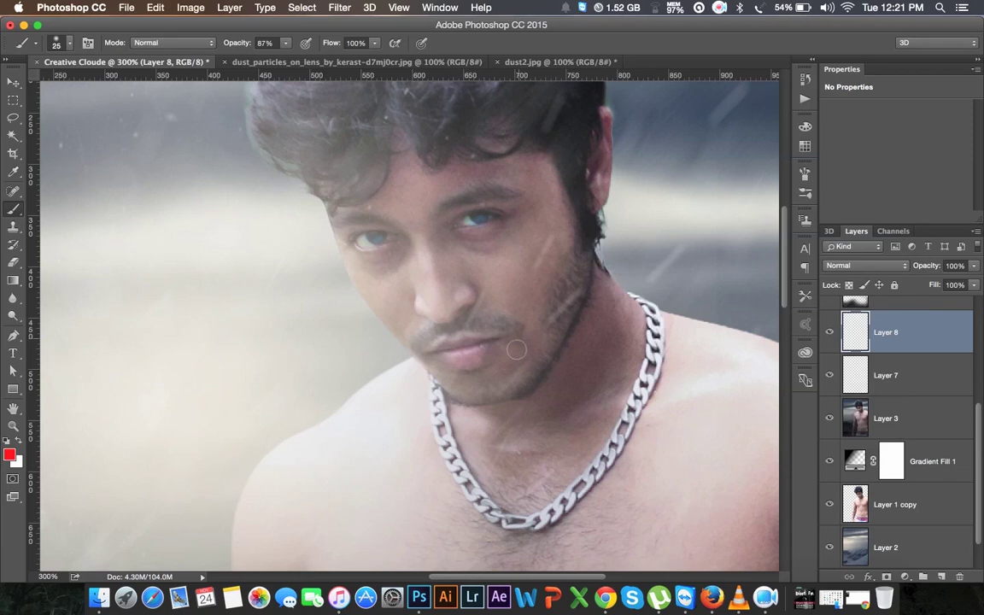
- Change the colour to a deep red and paint it over the lower lip
click(10, 453)
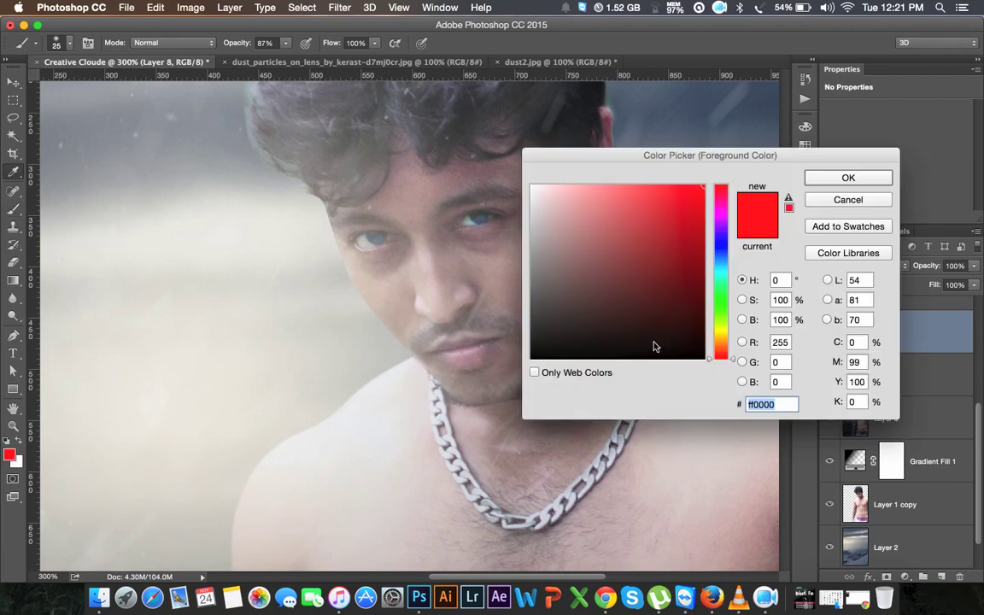
click(685, 298)
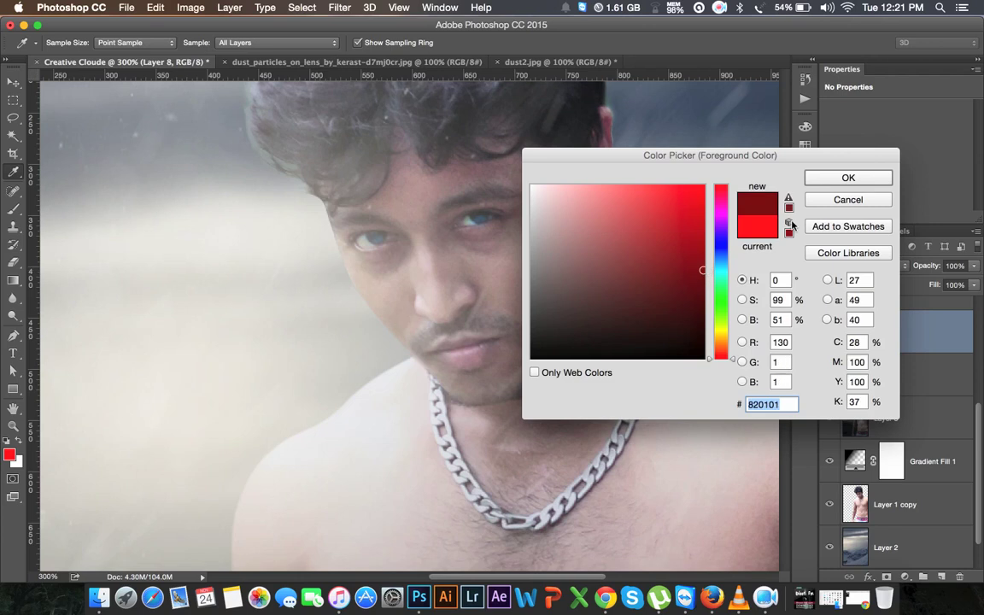
click(817, 179)
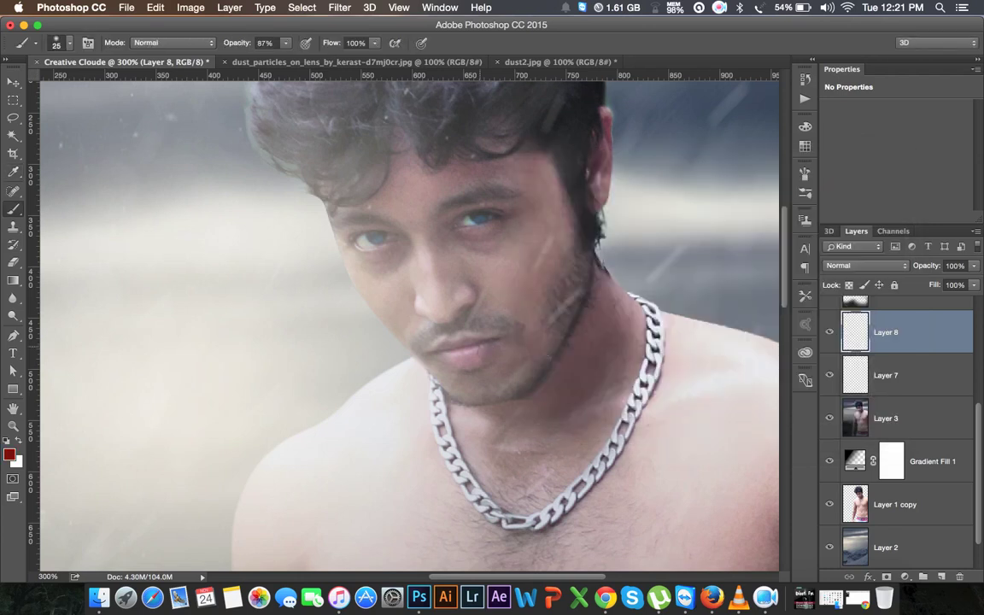
drag(487, 351, 446, 357)
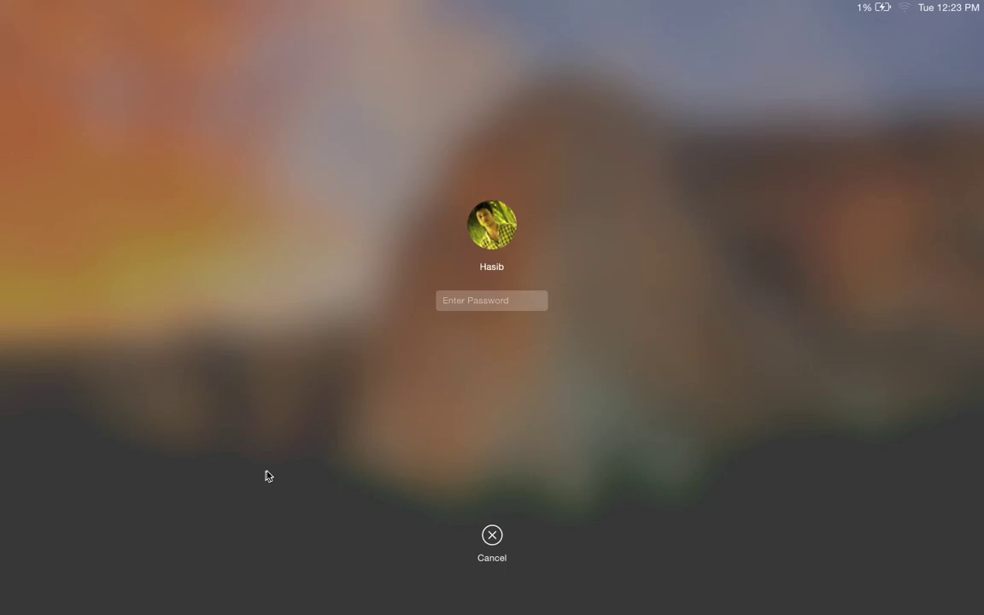
- Type the account password into the macOS lock screen's password field
text(a)
text(a)
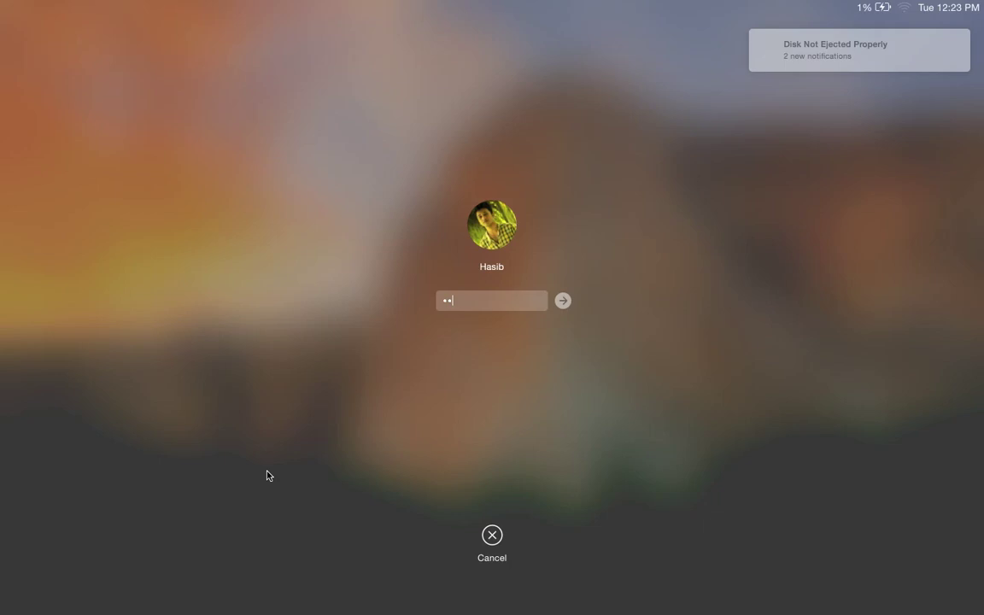
text(a)
- Finish entering the account password to unlock, and dismiss both disk ejection warnings
text(•••)
key(Return)
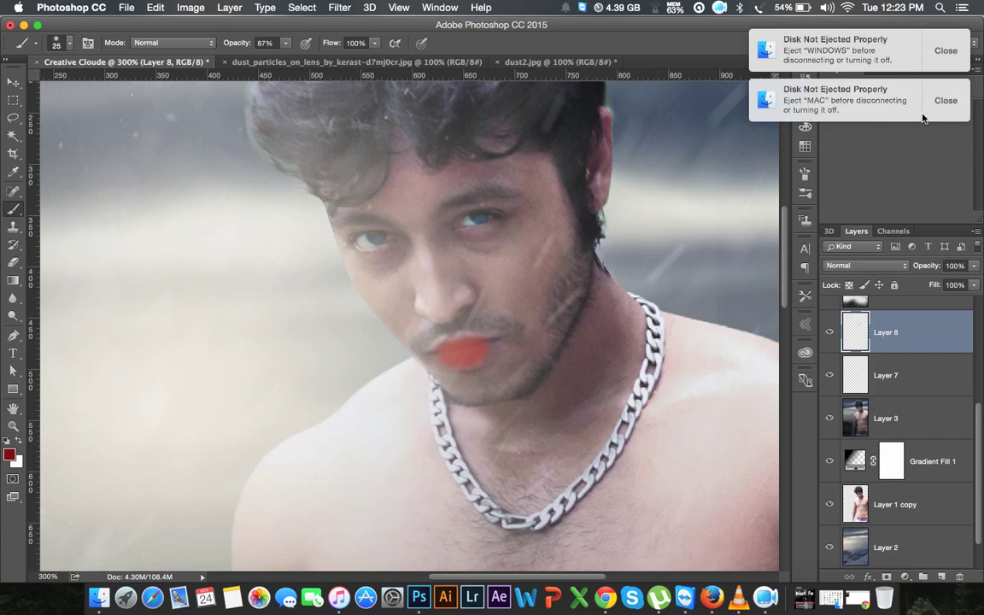
click(946, 100)
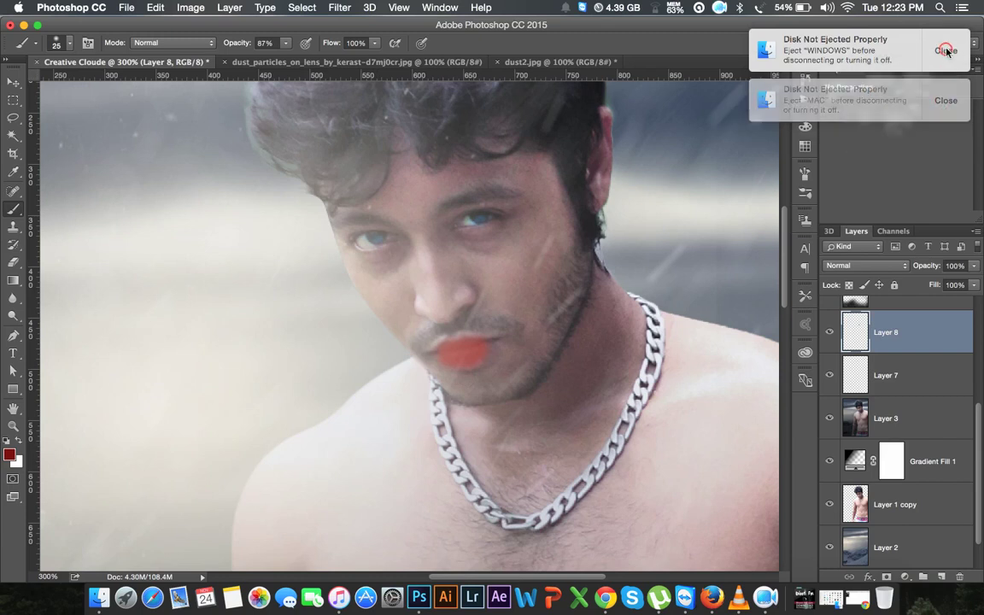
click(946, 51)
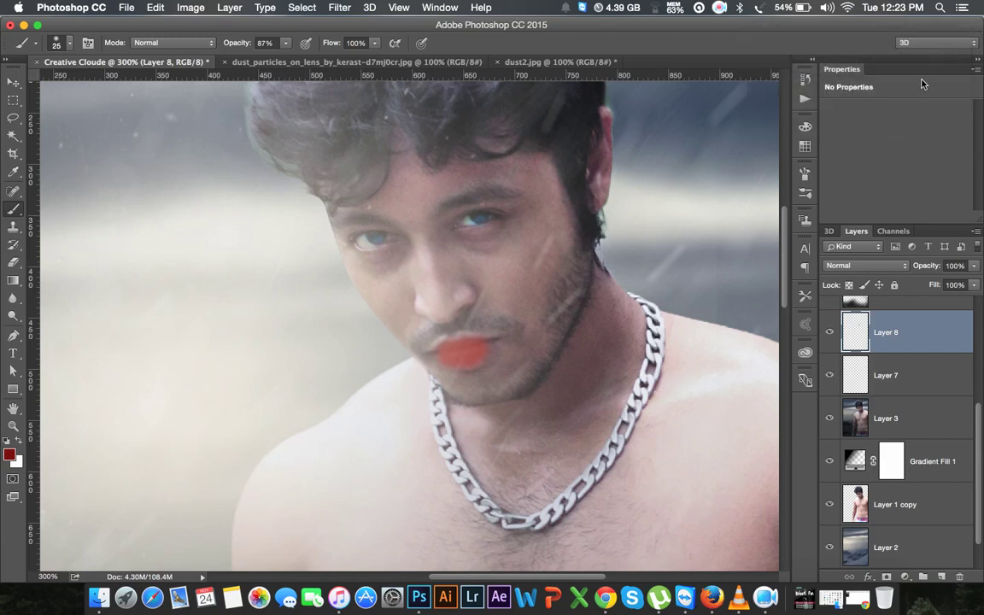
- Try Color, Soft Light and Overlay blending on Layer 8, settling on Soft Light with lowered opacity
click(858, 265)
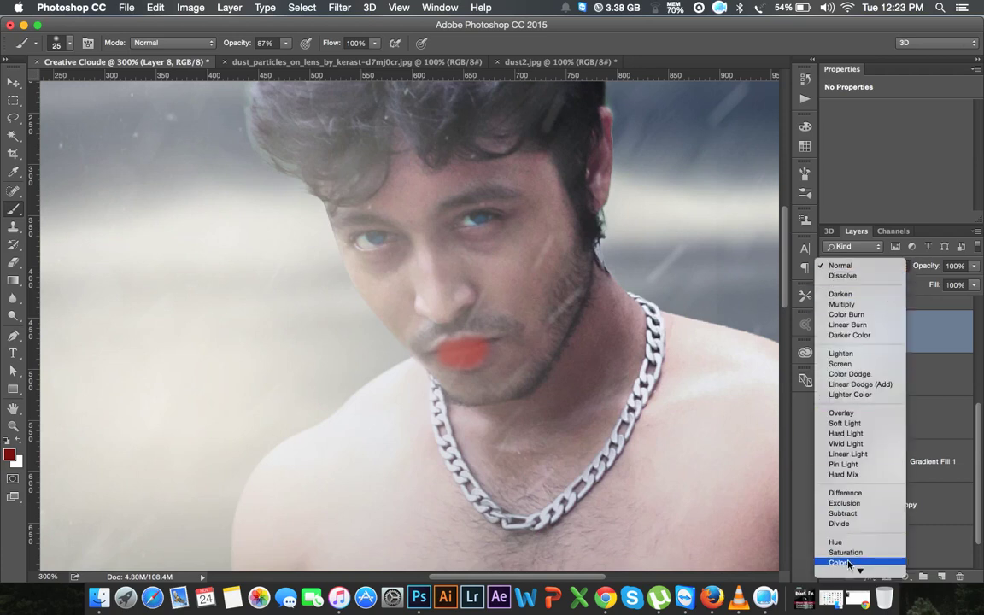
click(850, 532)
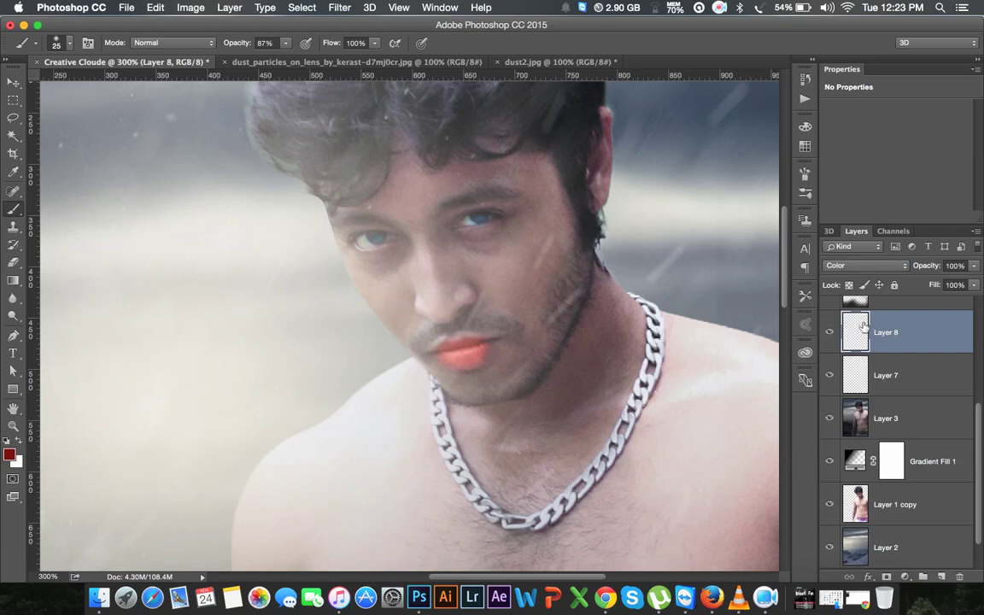
click(861, 266)
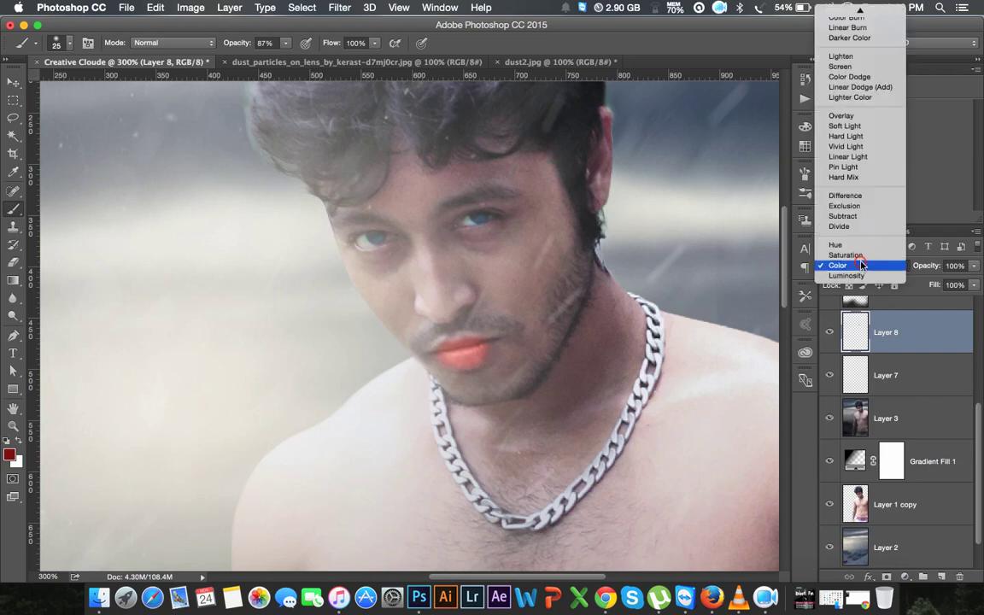
click(854, 128)
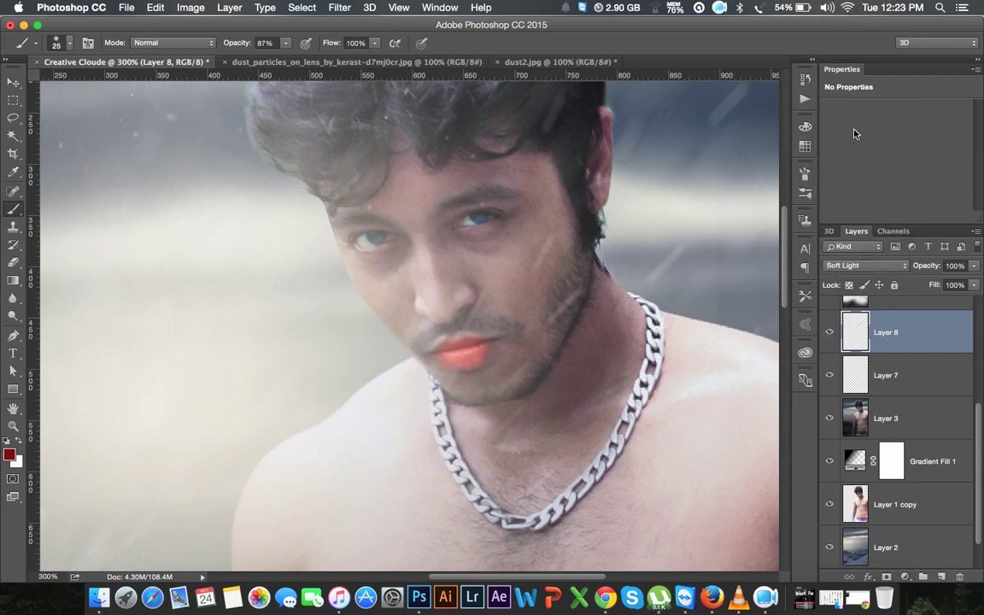
click(871, 265)
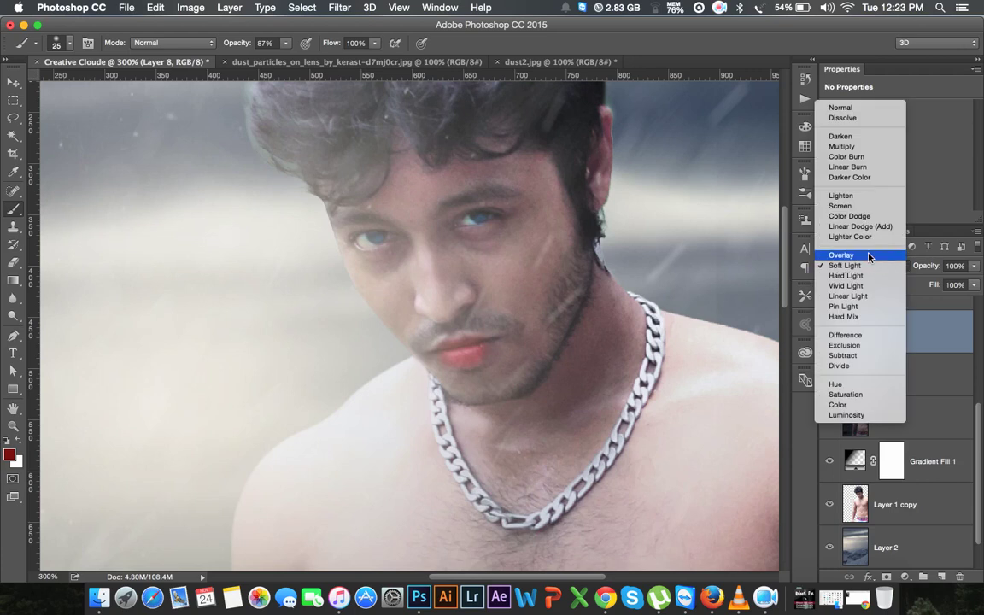
click(869, 256)
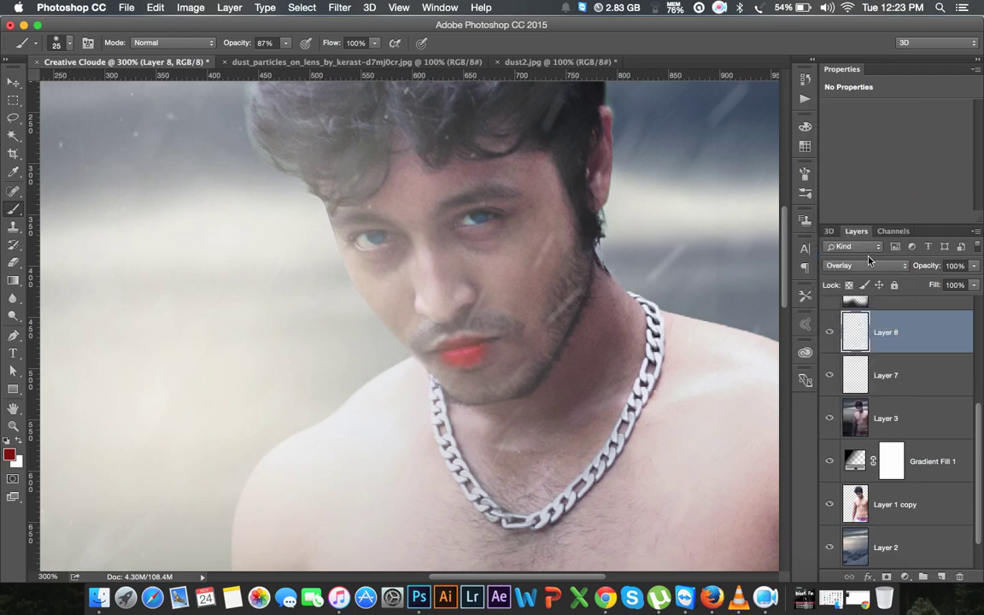
click(868, 261)
click(857, 271)
click(14, 82)
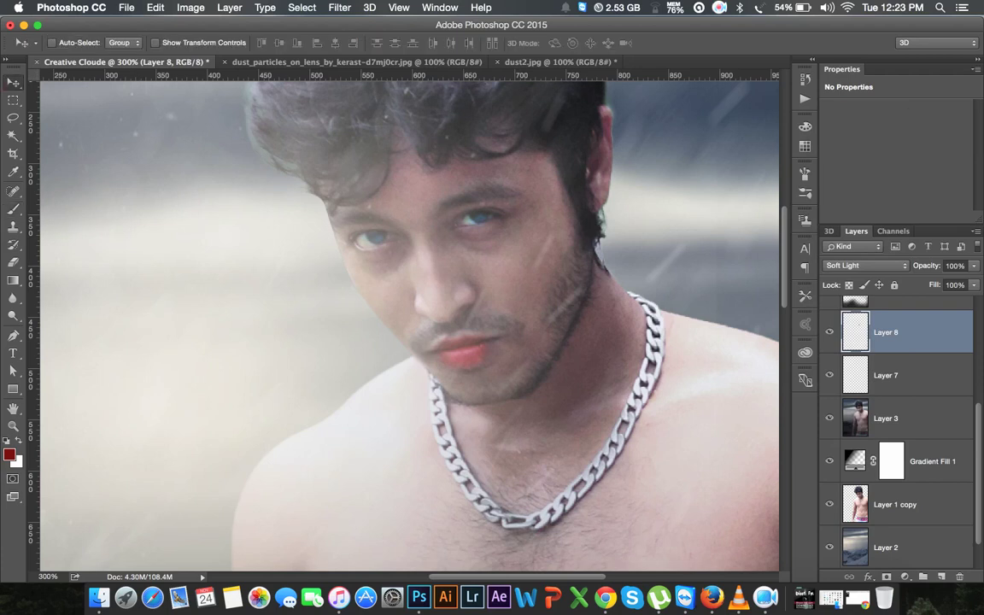
drag(927, 266, 903, 266)
- Fade the Layer 8 lip colour to 44% opacity and zoom out to the whole image
click(671, 351)
key(ctrl+minus)
key(ctrl+minus)
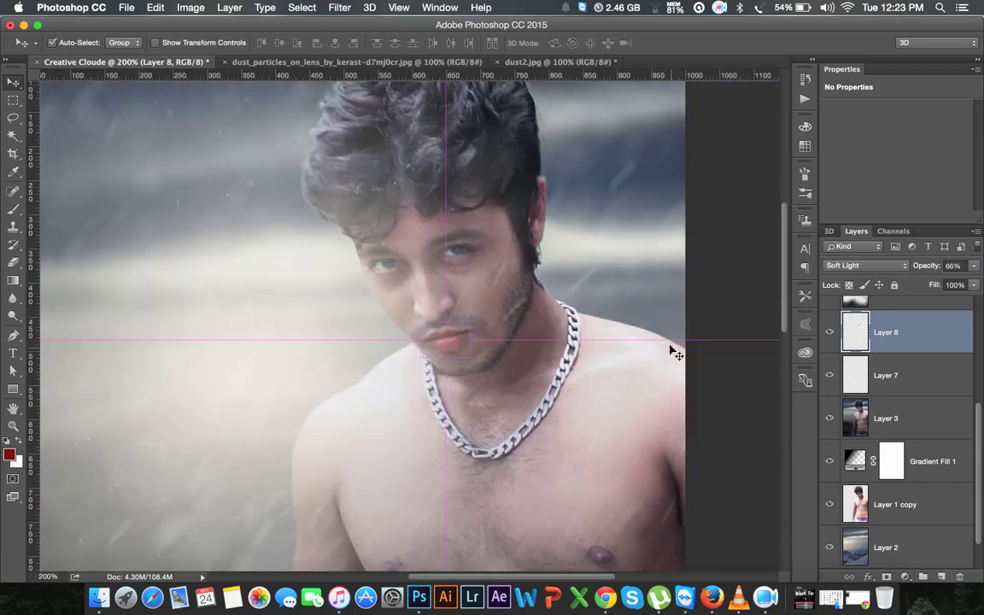
key(ctrl+minus)
key(ctrl+minus)
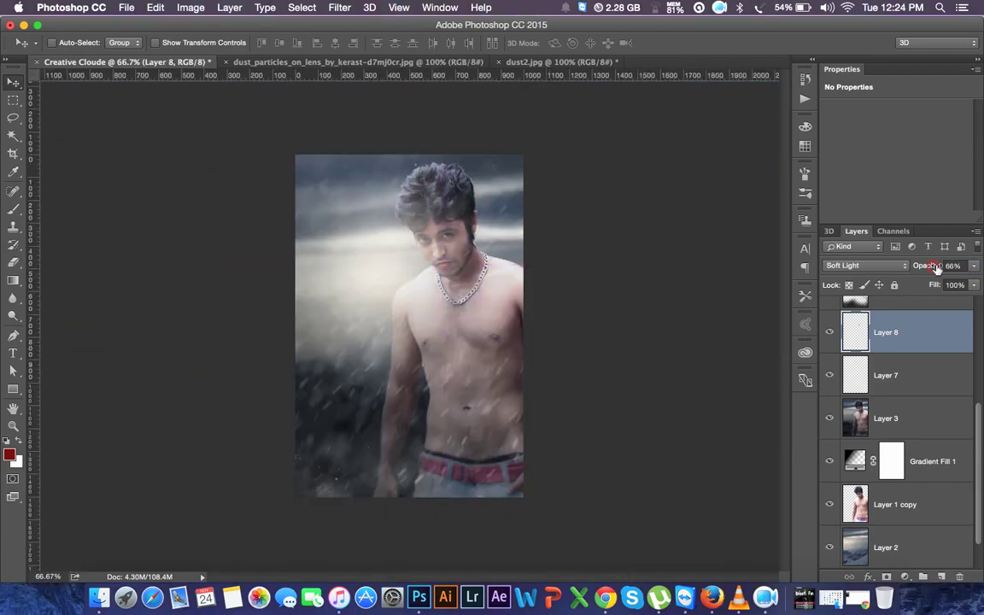
drag(936, 268, 922, 266)
click(694, 297)
- Set white as the text colour and select all composite layers from Layer 5 copy down
click(13, 352)
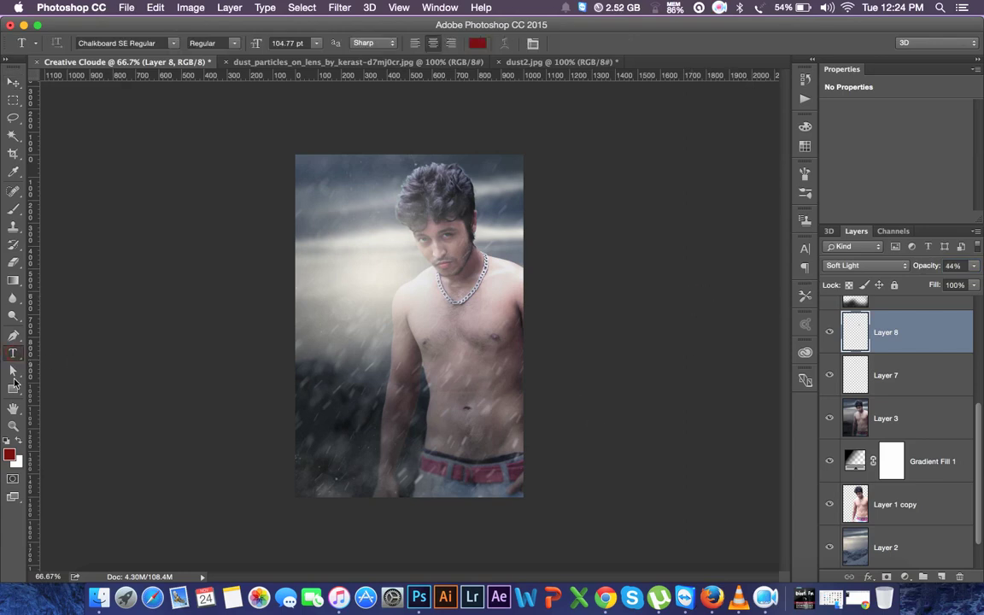
key(d)
key(x)
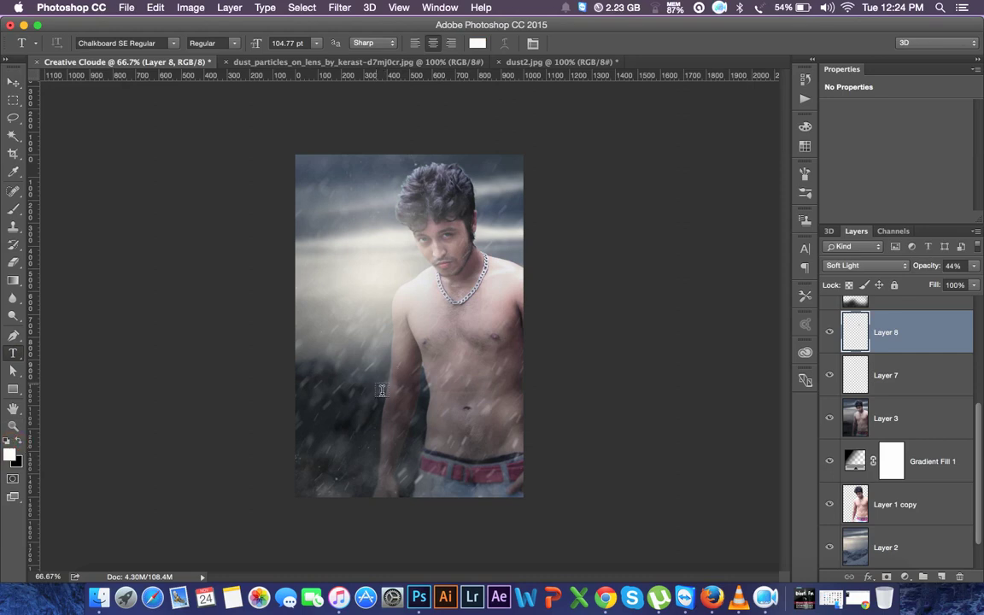
scroll(934, 376, down, 1)
scroll(934, 375, up, 3)
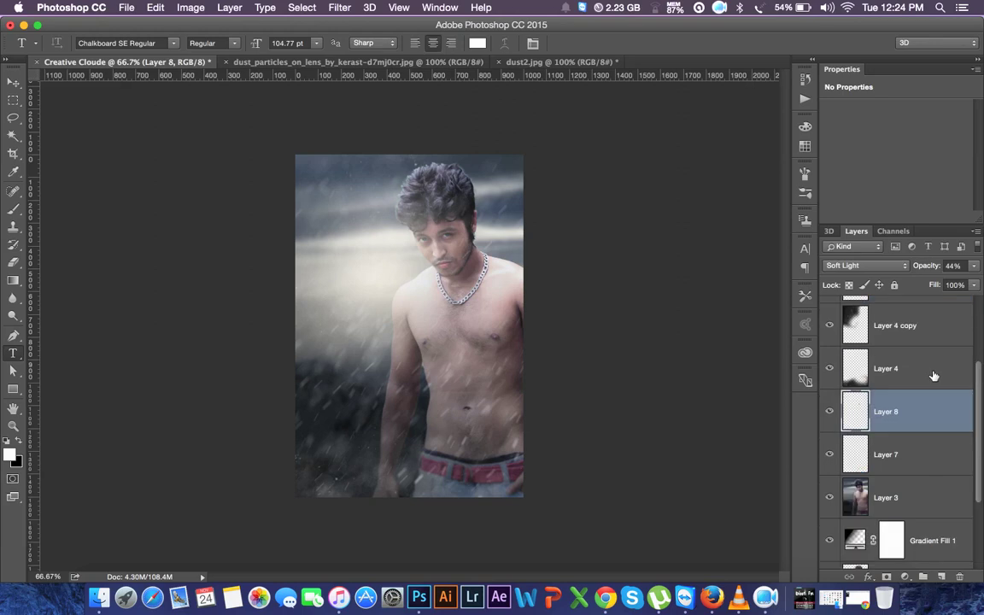
scroll(923, 364, up, 3)
click(923, 325)
scroll(924, 495, down, 5)
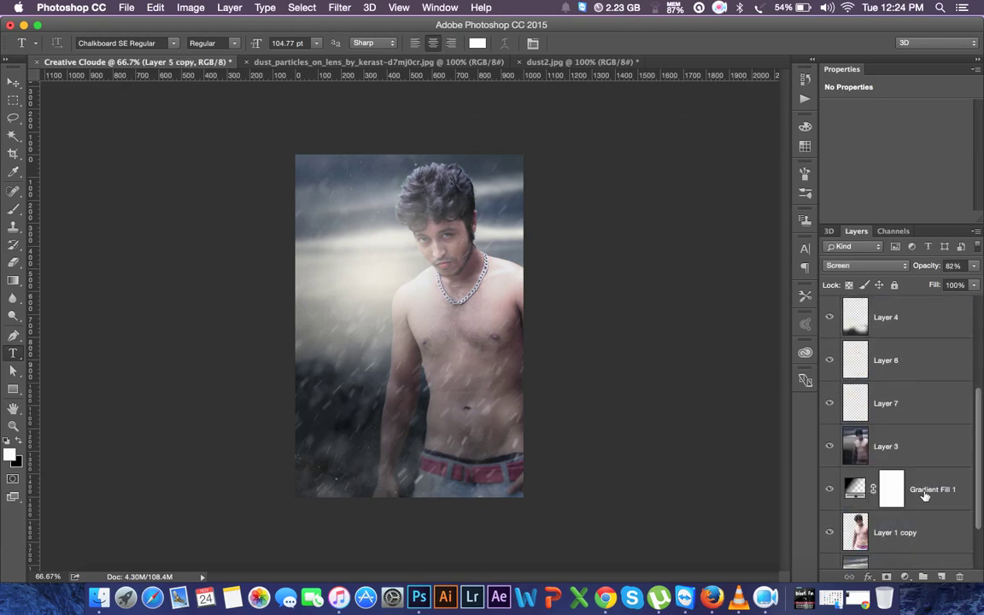
scroll(924, 495, down, 3)
shift+click(922, 505)
- Group the selected composite layers into Group 1
key(super+g)
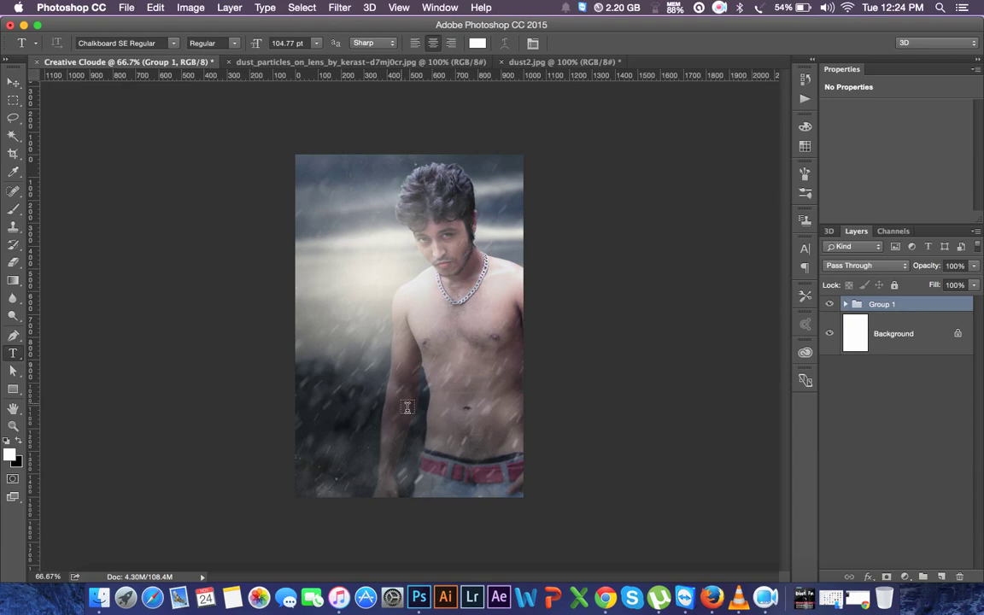
click(181, 9)
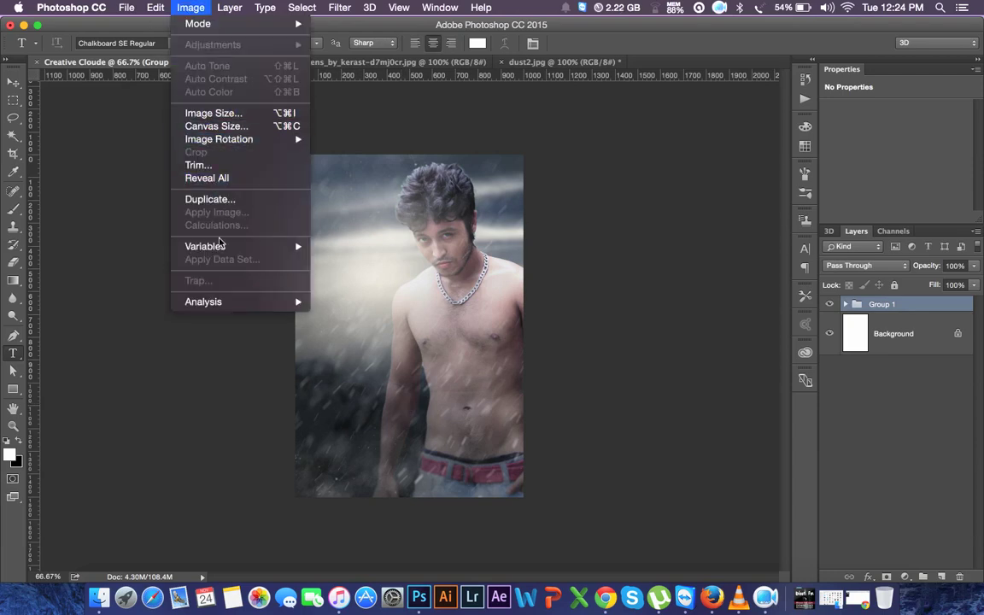
key(Escape)
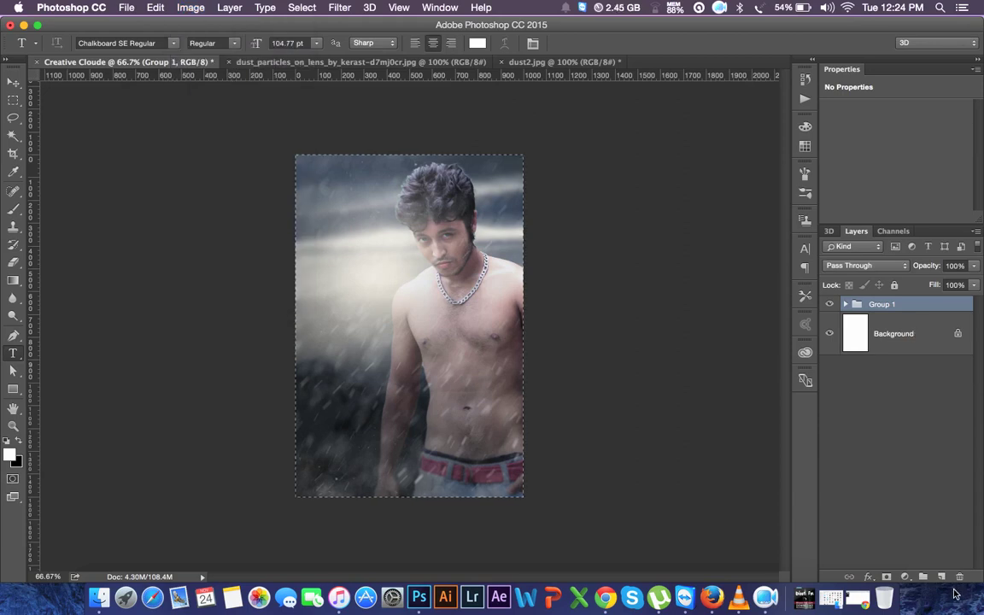
- Add Layer 9 on top and fill it with a merged copy of the composite via Apply Image
key(super+shift+alt+n)
key(super+a)
click(189, 8)
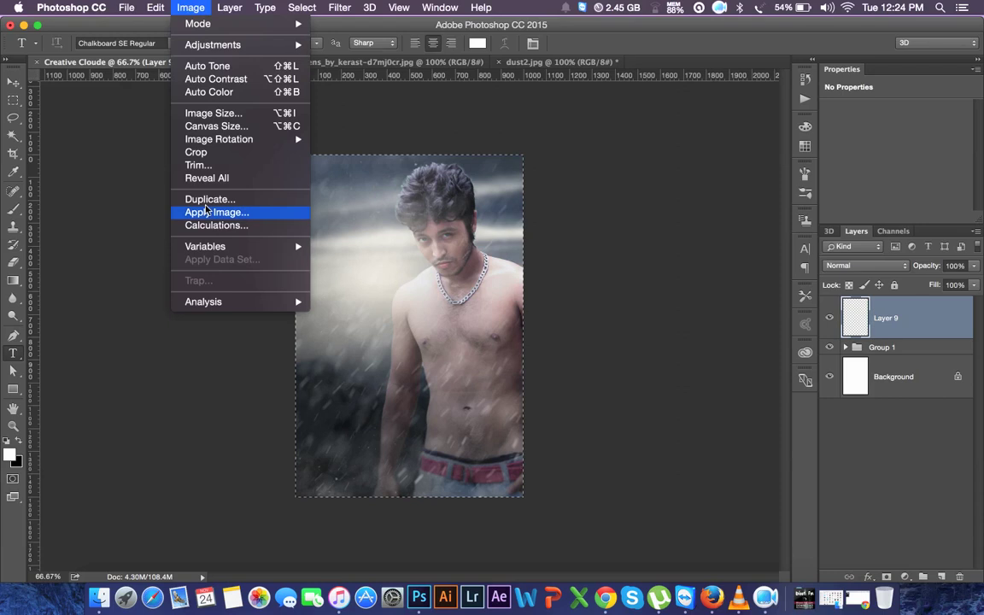
click(208, 213)
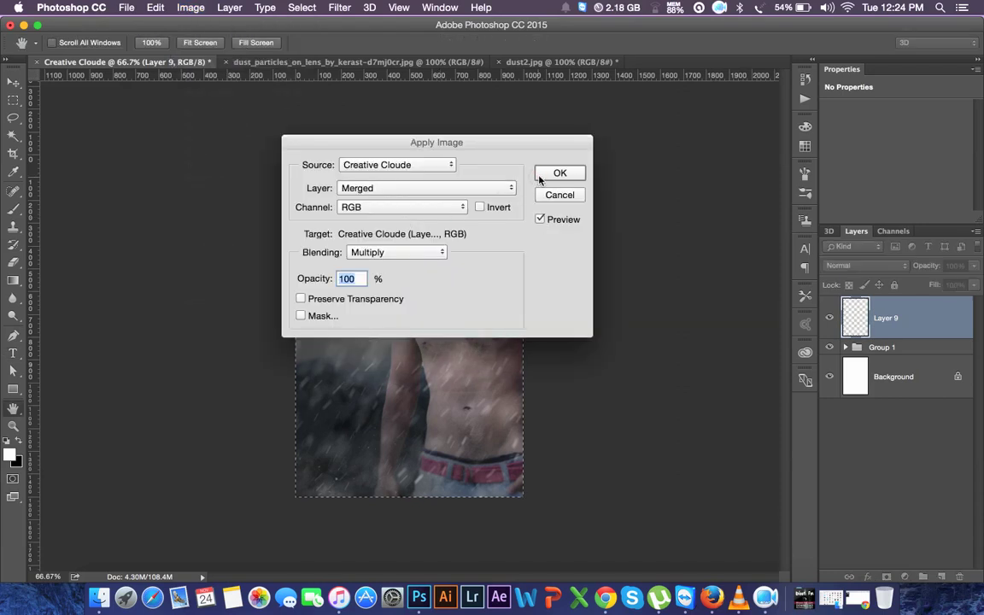
click(557, 173)
key(super+d)
key(t)
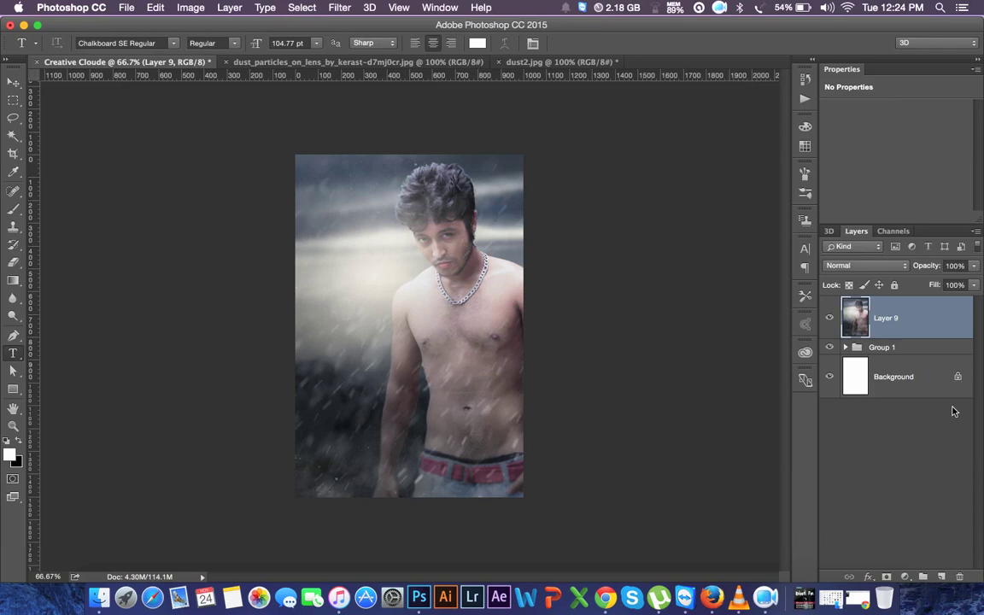
- Add a Curves 1 adjustment layer and bend the RGB curve to brighten highlights and deepen shadows
click(905, 577)
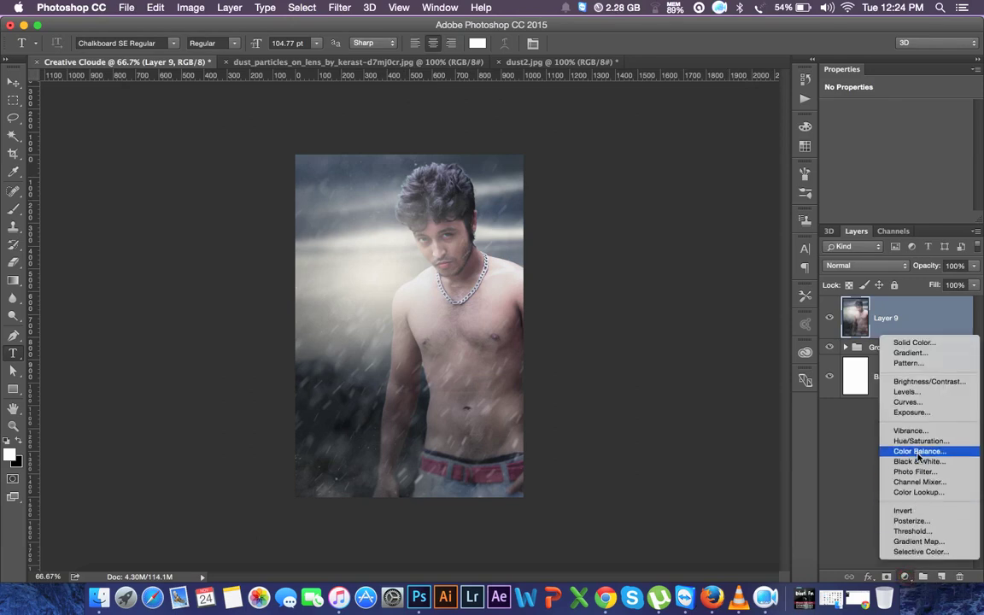
click(907, 402)
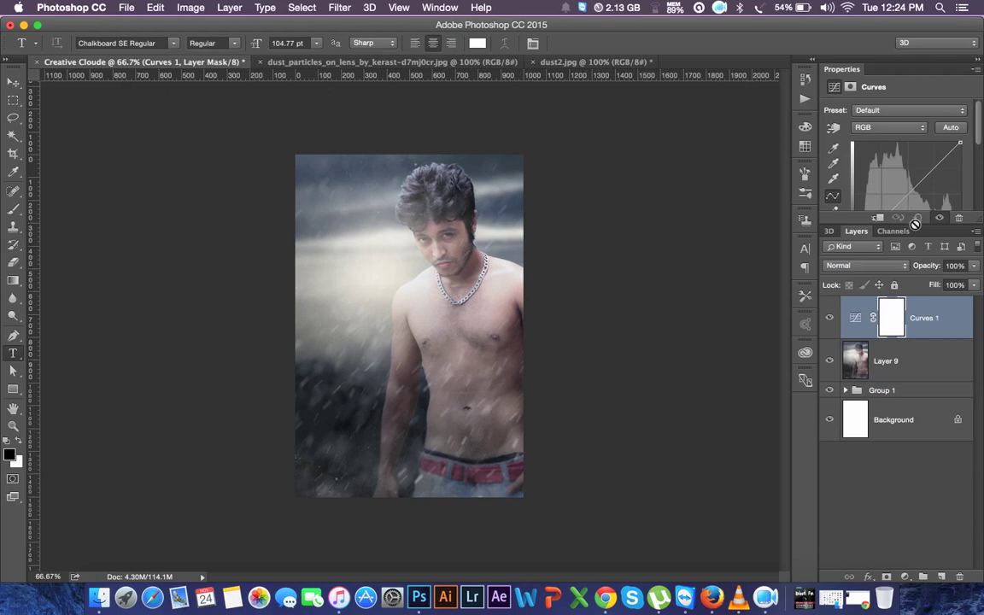
drag(913, 225, 913, 299)
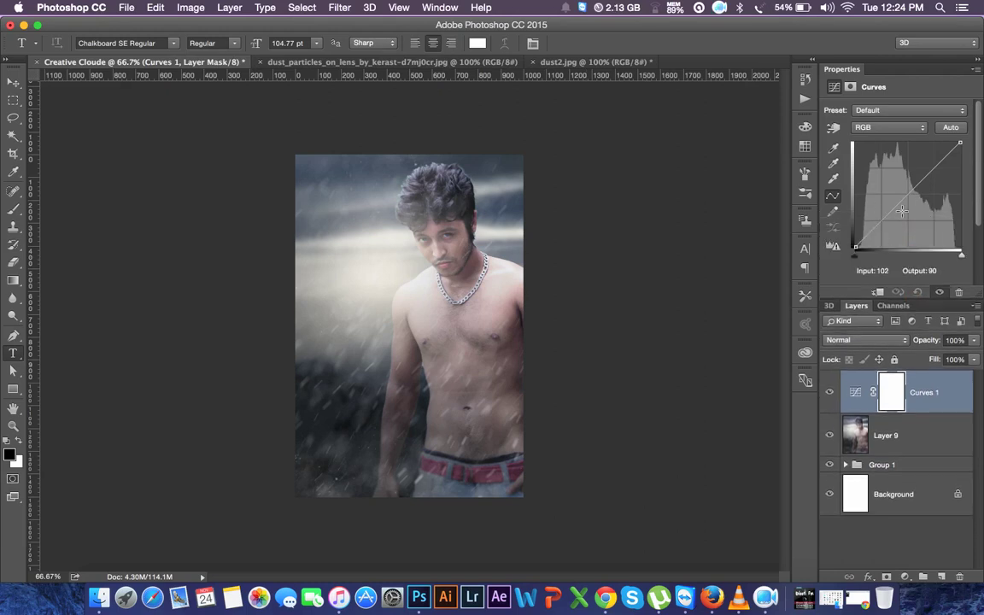
drag(927, 177, 897, 210)
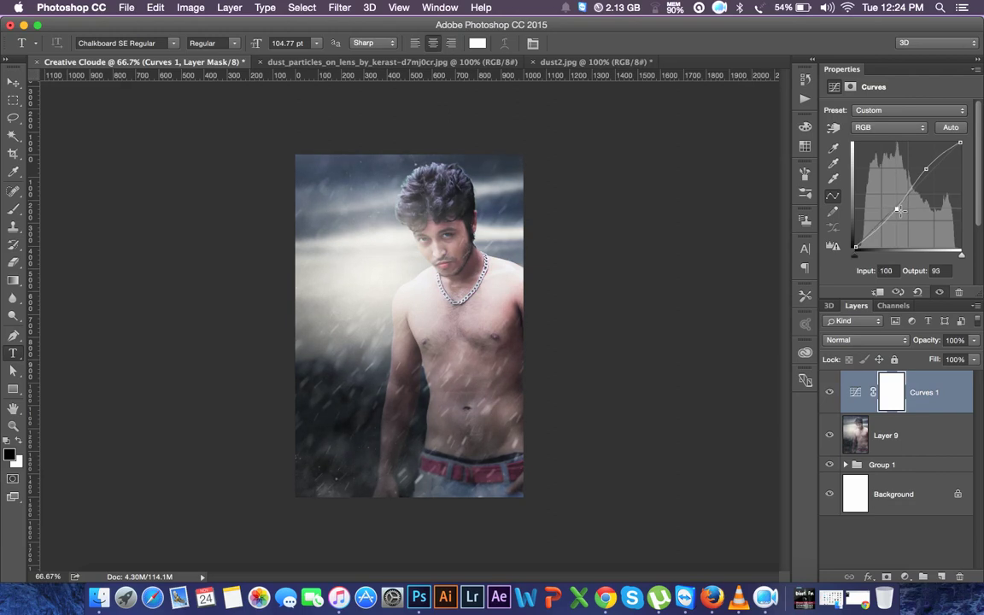
drag(928, 170, 935, 178)
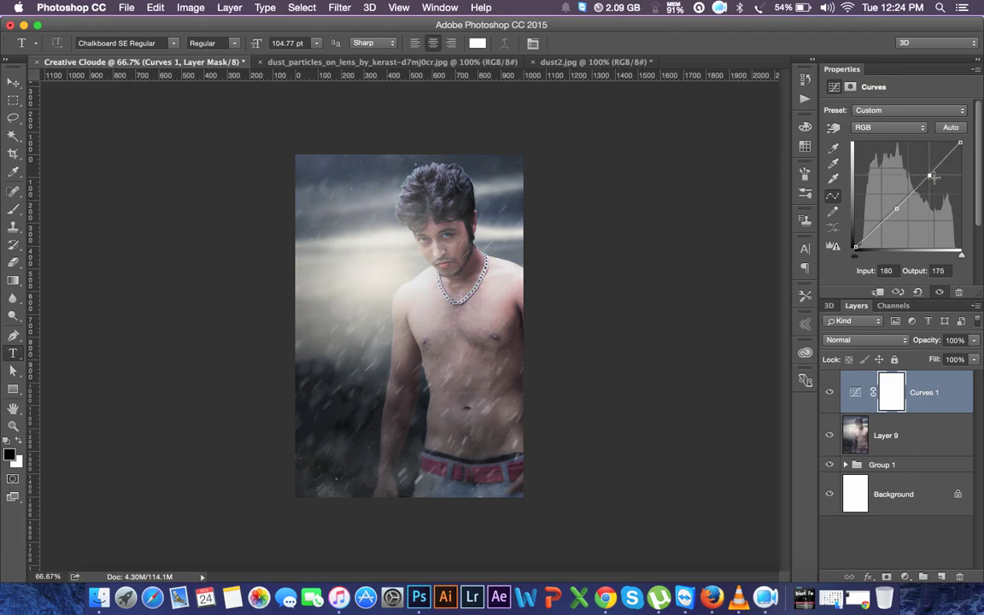
drag(897, 209, 899, 213)
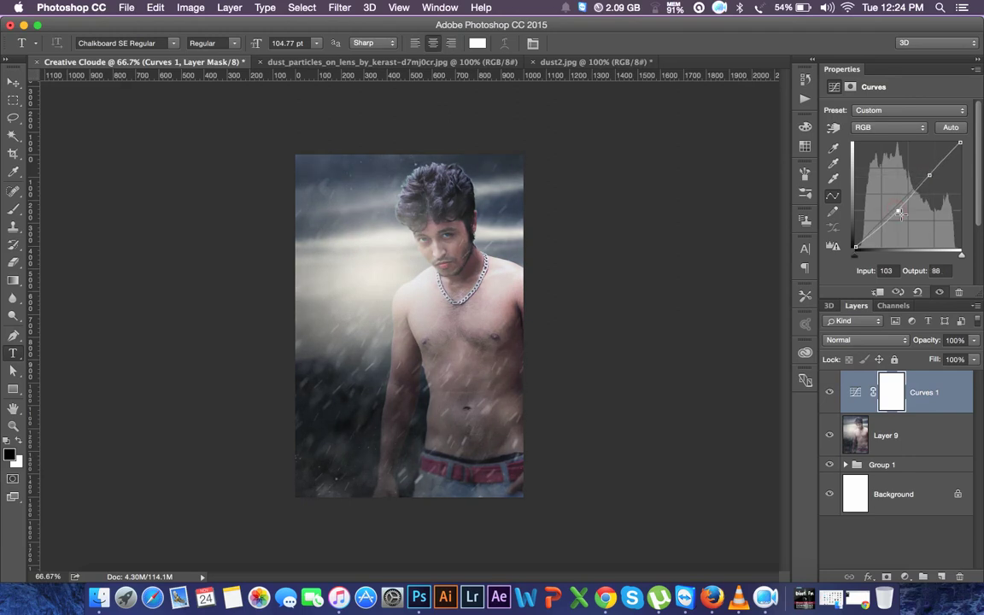
- On the Blue channel, pull the highlight end inward and lift the shadow end for cool shadows
click(890, 128)
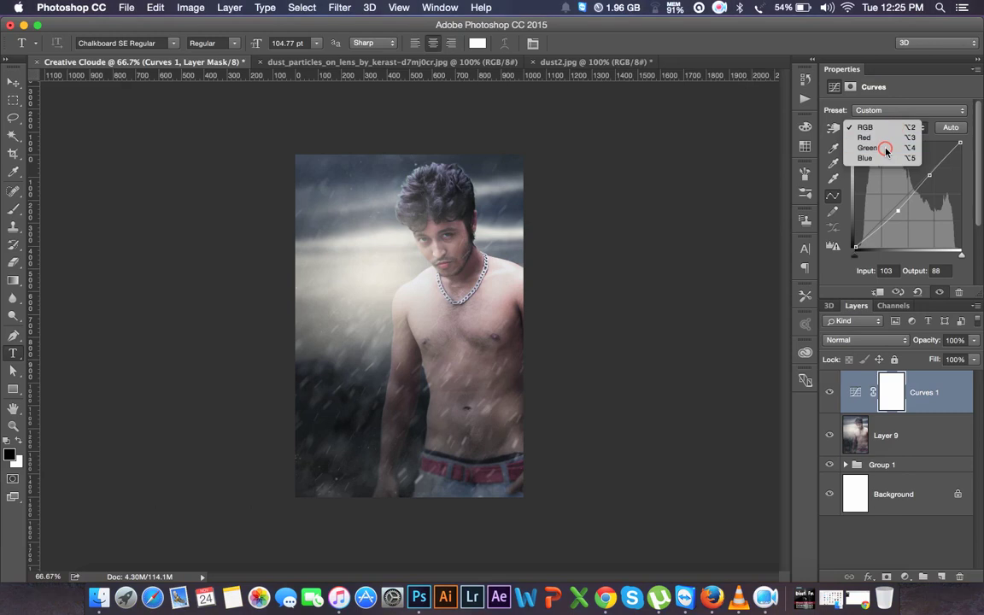
click(886, 149)
click(884, 111)
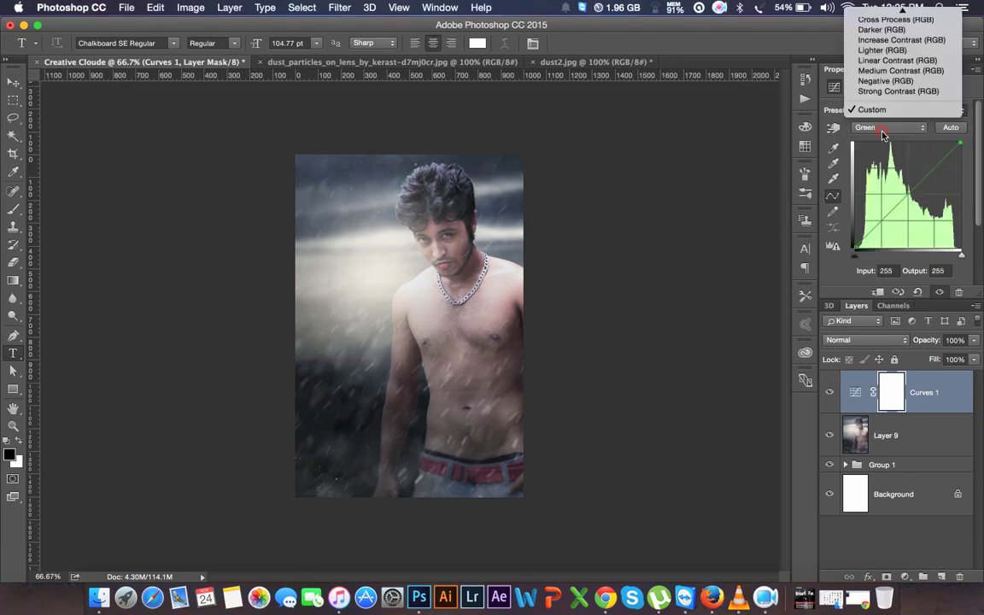
click(884, 132)
click(884, 130)
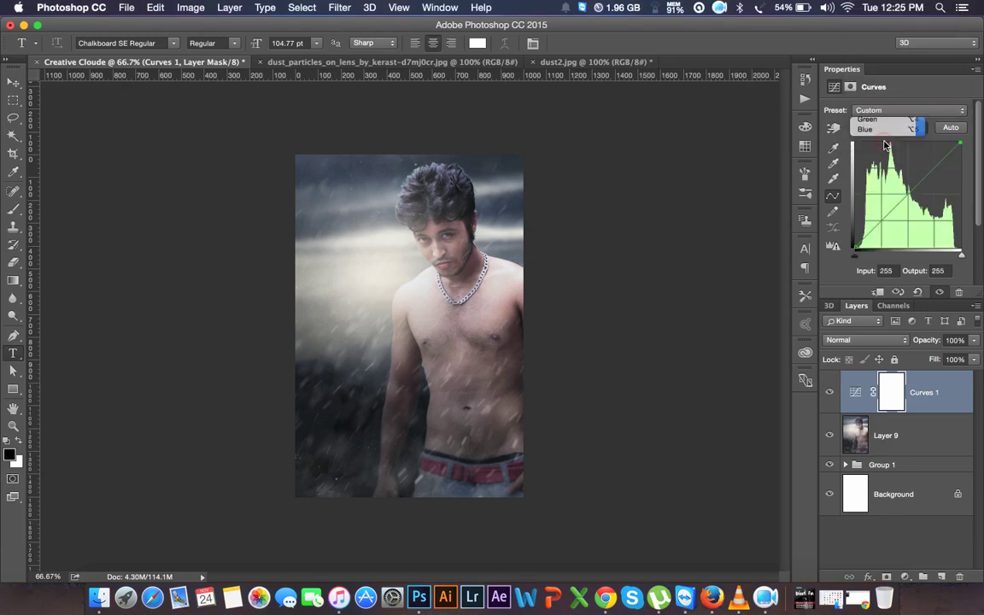
click(879, 129)
drag(960, 143, 960, 150)
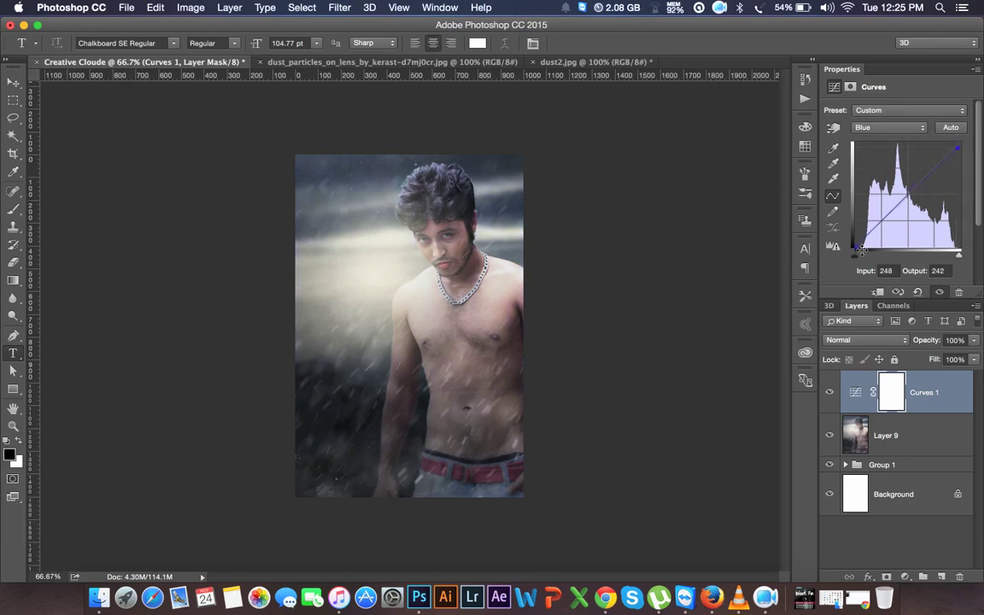
drag(855, 249, 863, 240)
- Type 'Creative' and 'Cloude' on two lines at the lower left, then nudge the text right
click(376, 429)
text(C)
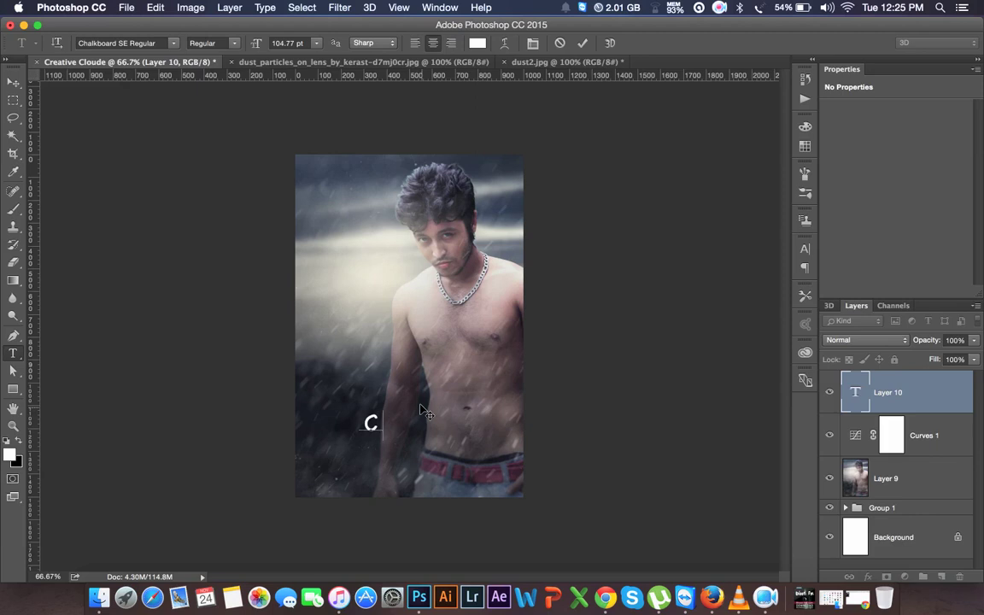
text(reative)
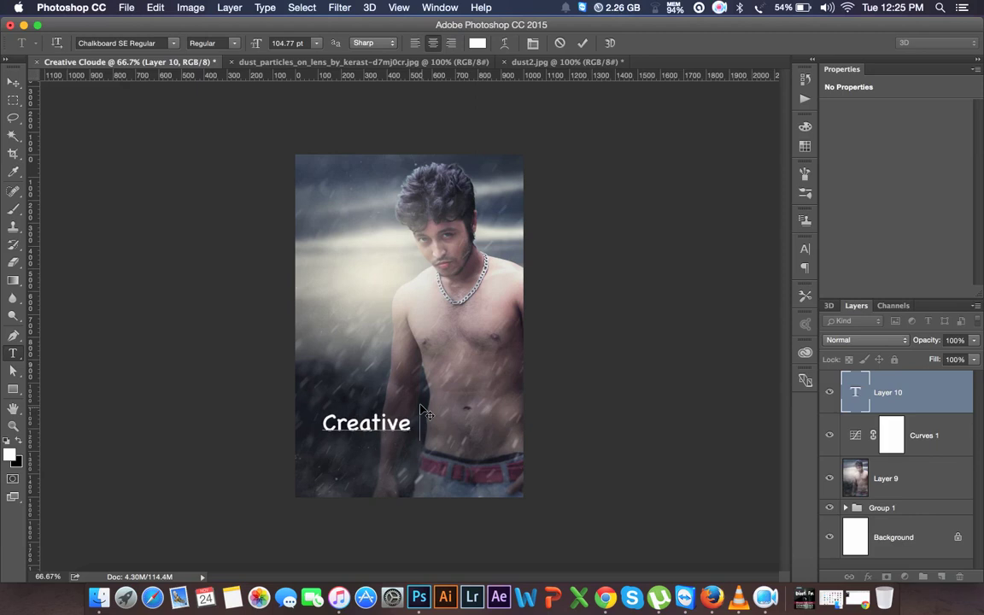
key(Return)
text(H)
key(BackSpace)
text(C)
text(loude)
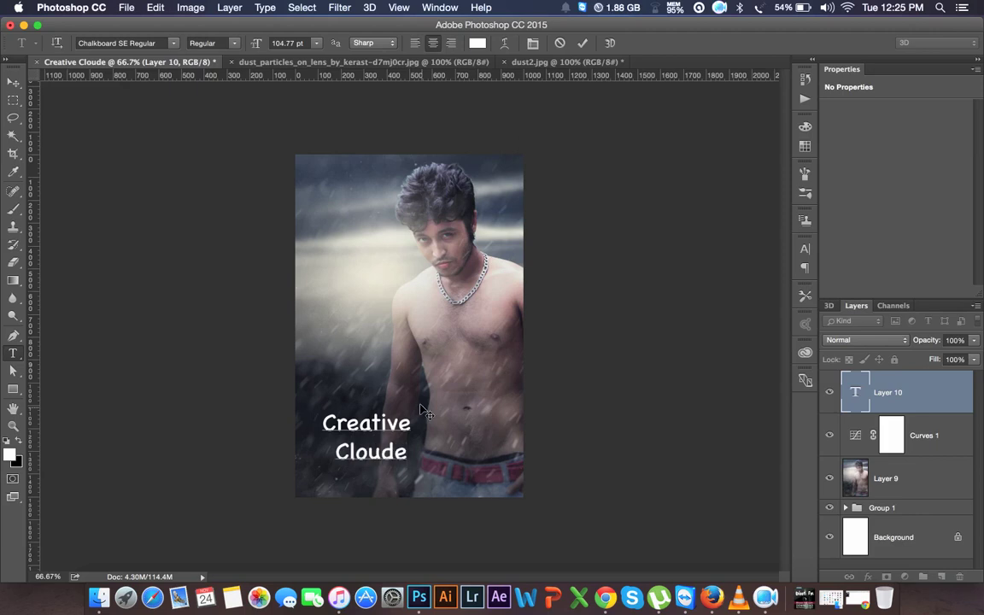
key(super)
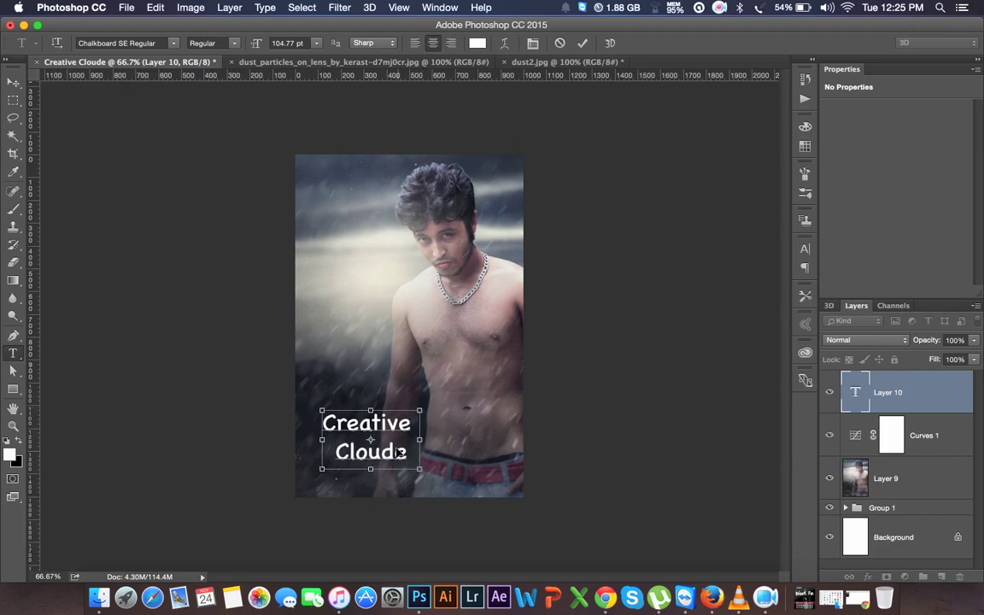
key(super+a)
drag(369, 433, 392, 437)
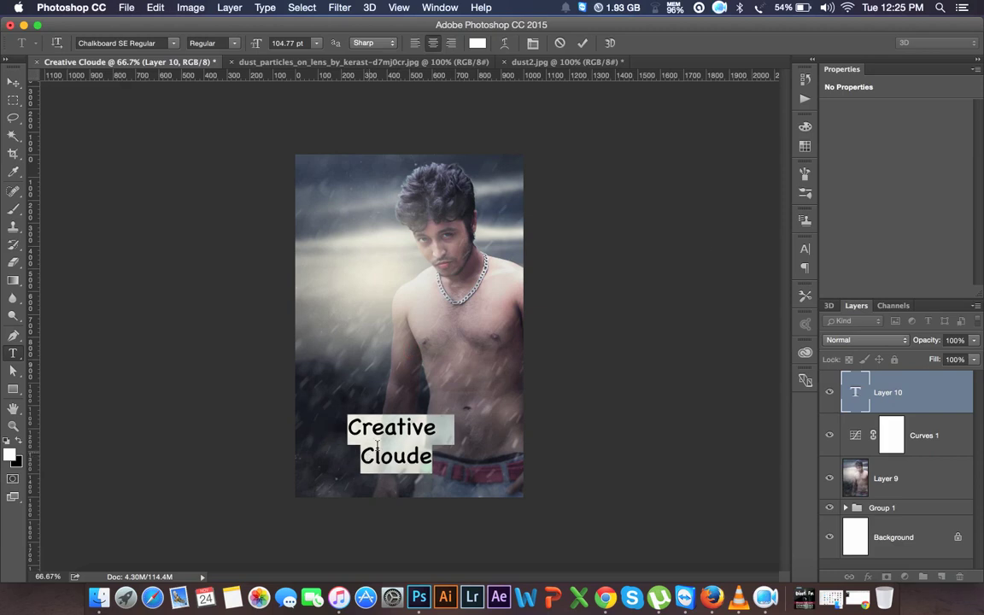
- Try aaalight! Regular, then set the title in Avengeance Heroic Avenger Italic and commit it
click(804, 251)
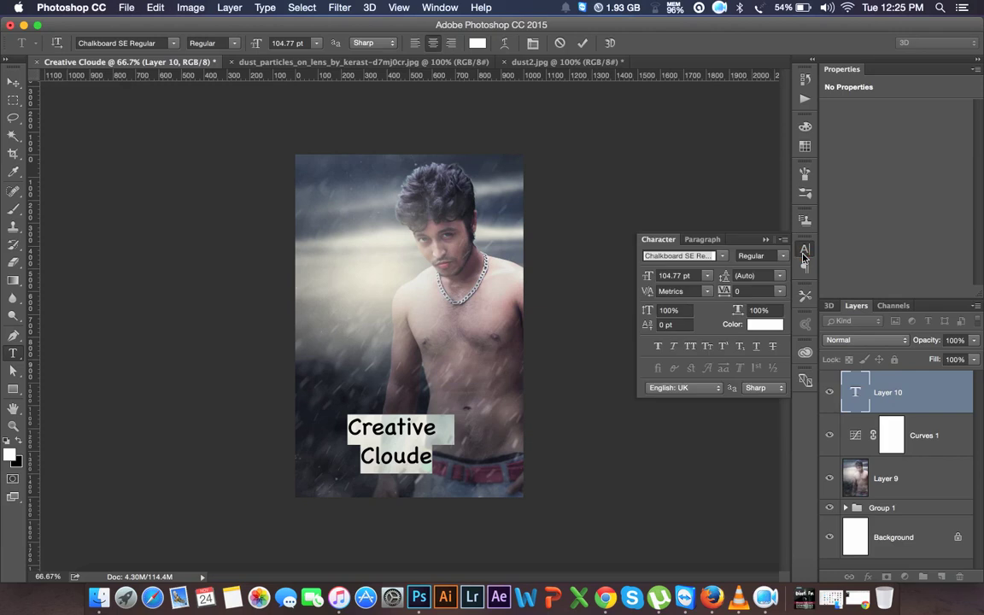
click(722, 256)
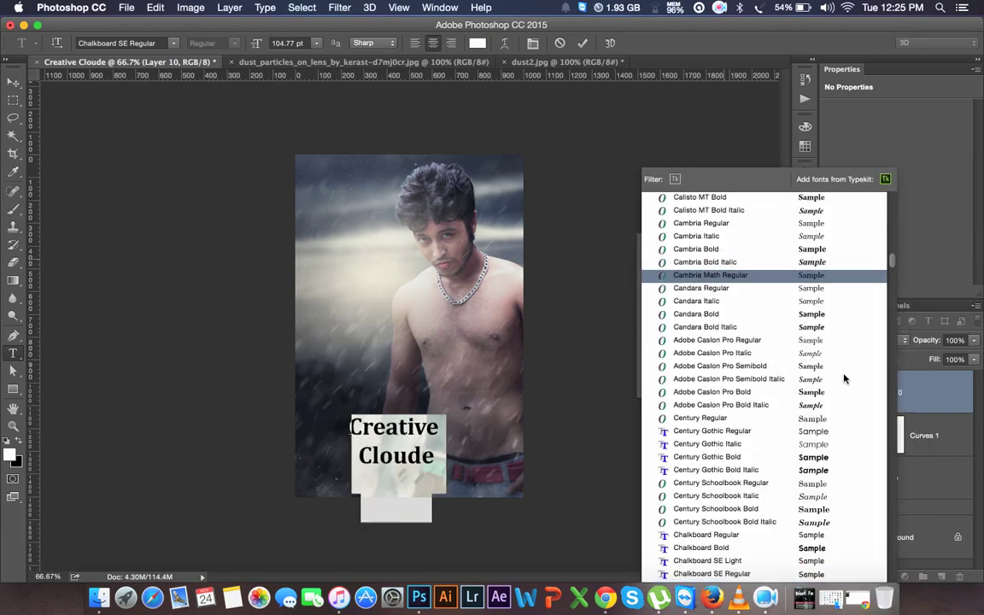
drag(891, 259, 891, 200)
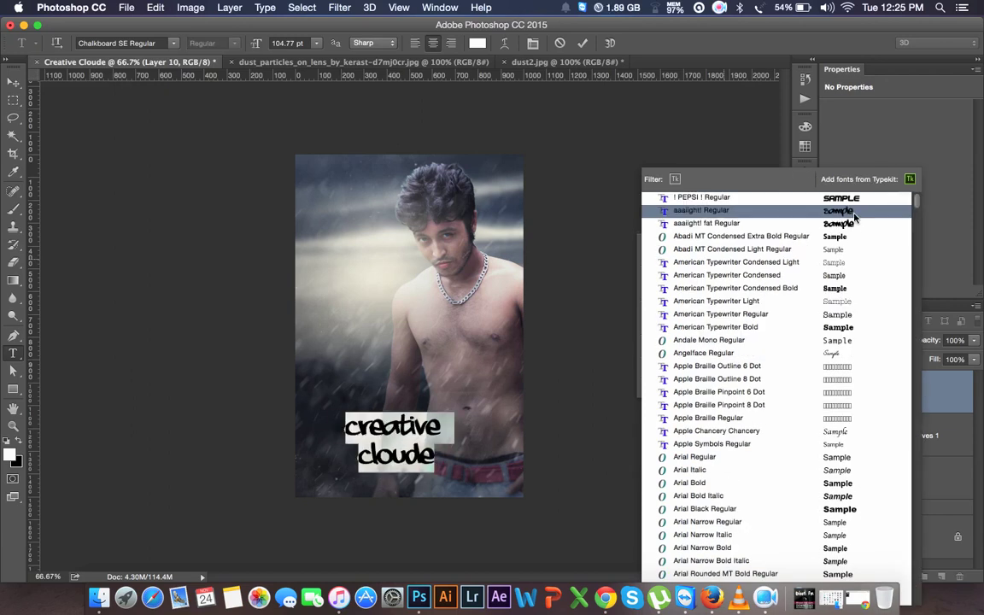
click(854, 219)
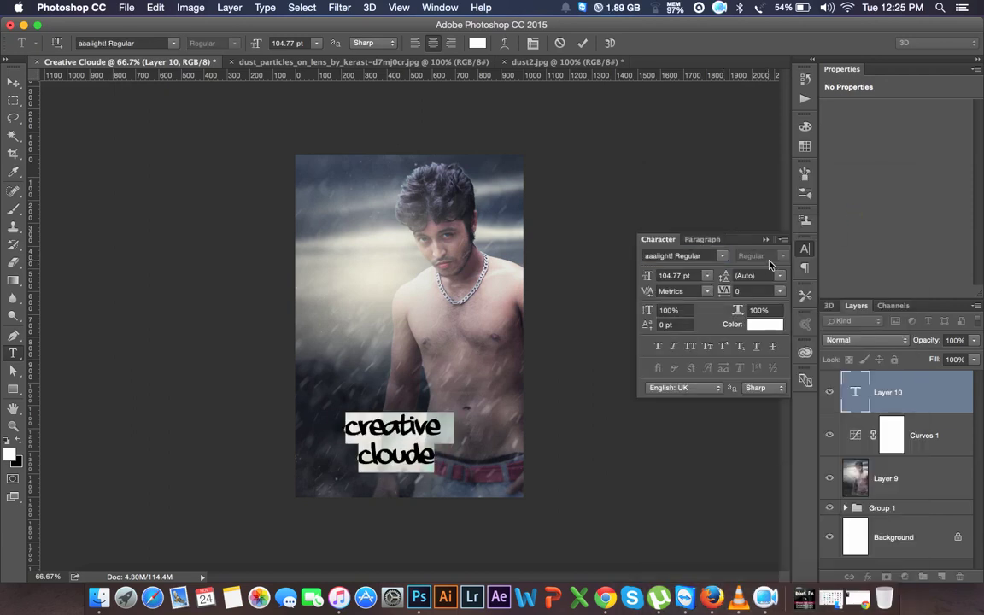
click(721, 256)
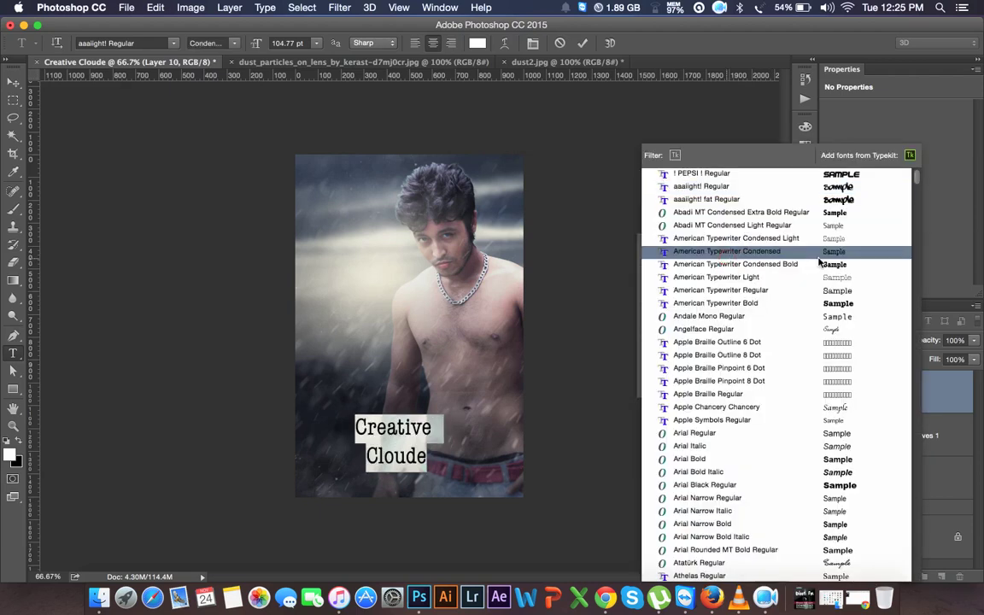
scroll(826, 462, down, 2)
scroll(826, 461, down, 2)
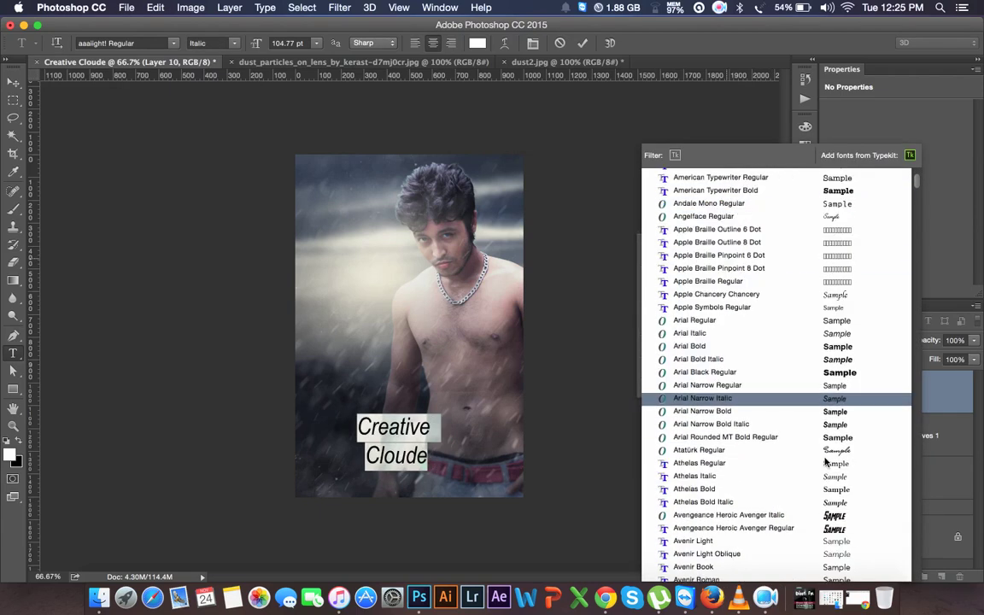
click(836, 517)
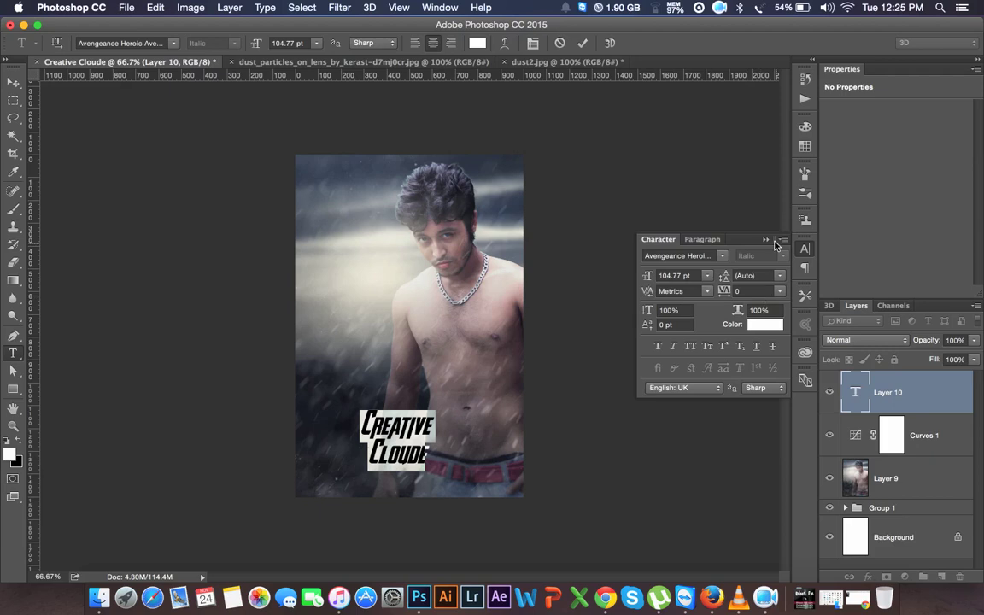
click(767, 240)
click(584, 45)
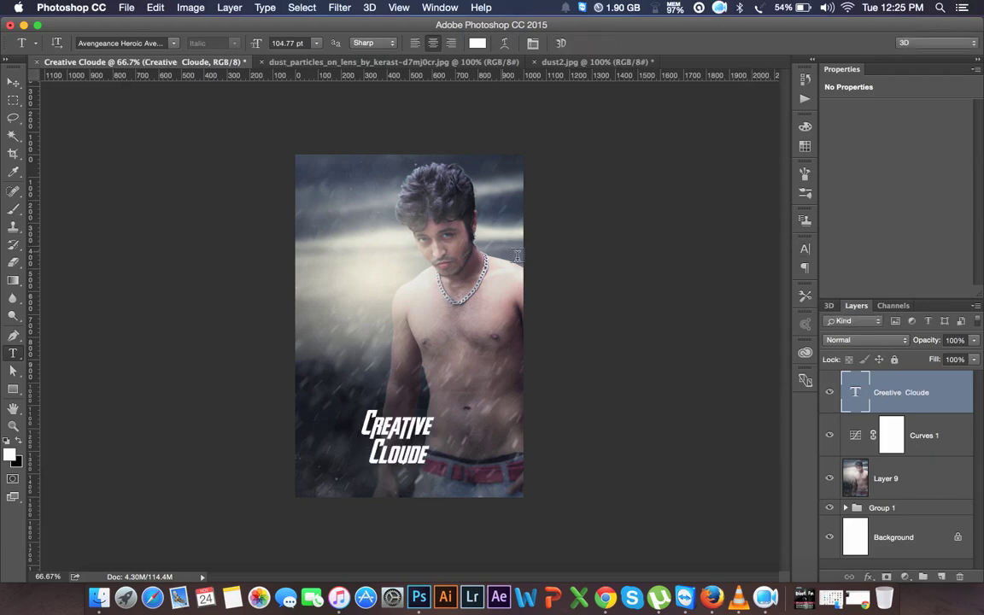
- Free-transform the title, tilting it to rise rightward and scaling it up to about 167%
key(v)
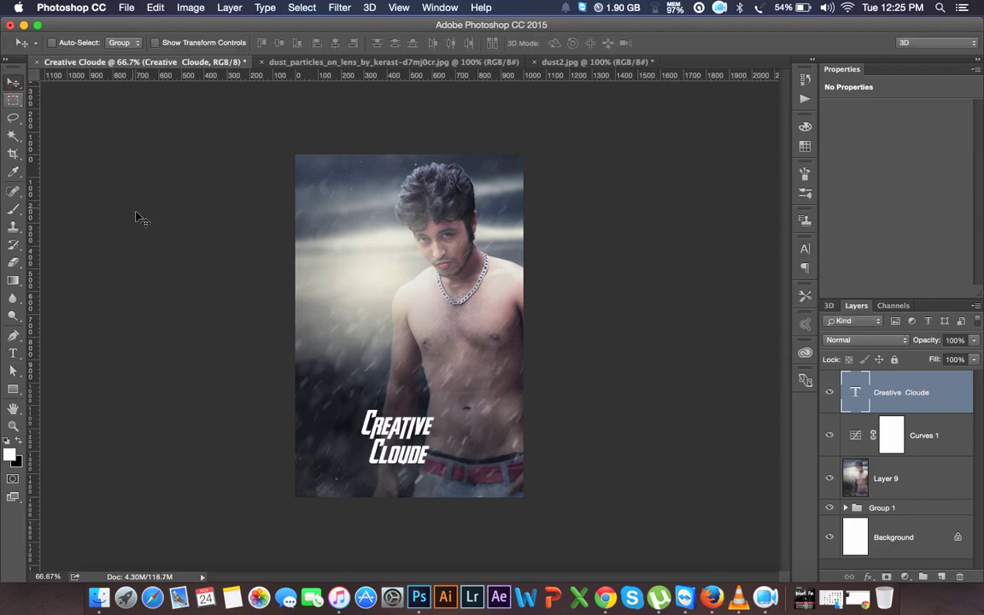
key(ctrl+t)
drag(466, 432, 465, 416)
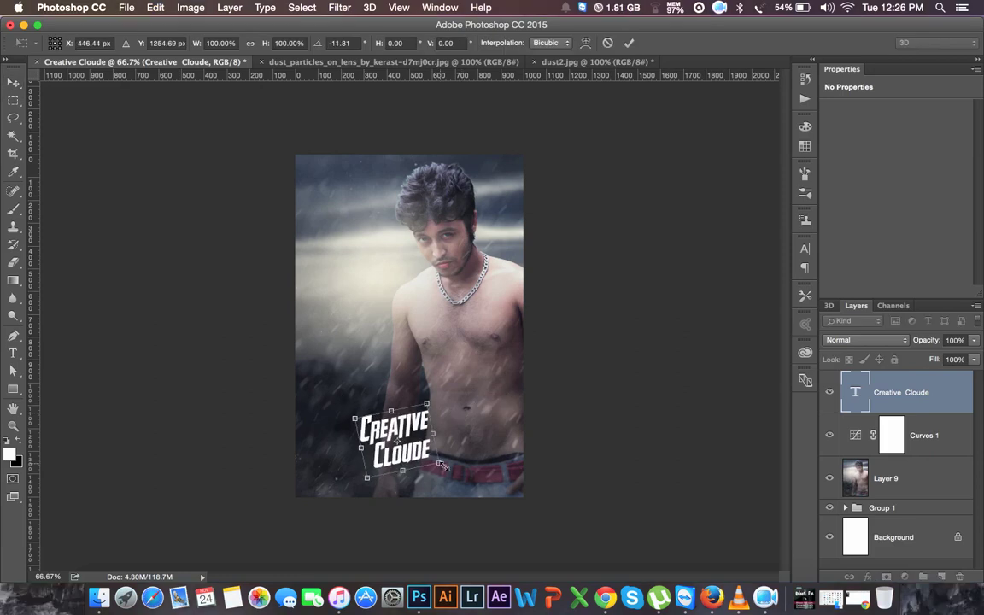
mouse_move(442, 466)
mouse_down()
mouse_move(468, 477)
mouse_move(414, 444)
mouse_up()
key(ctrl+z)
key(Return)
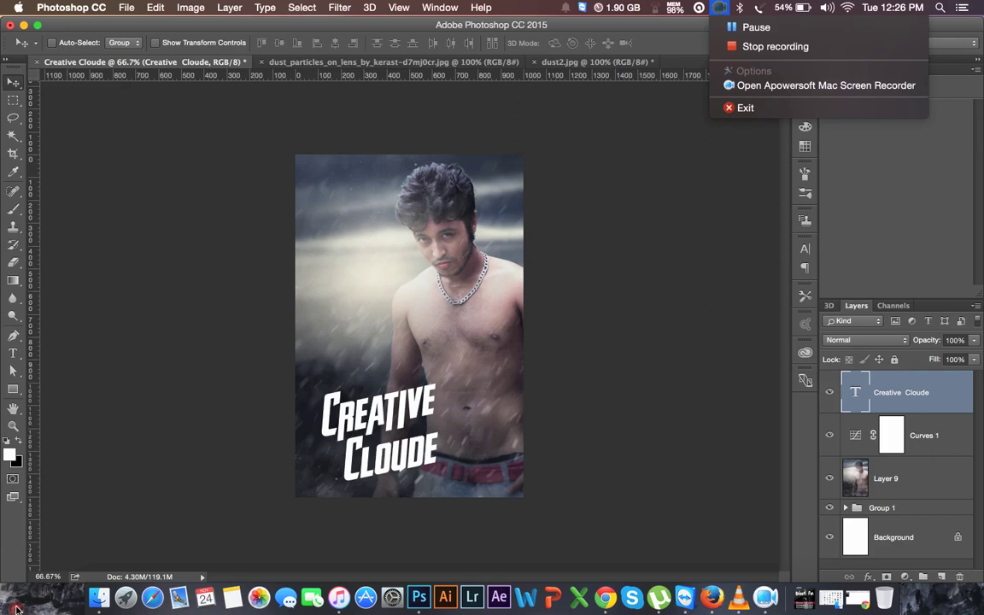
click(755, 31)
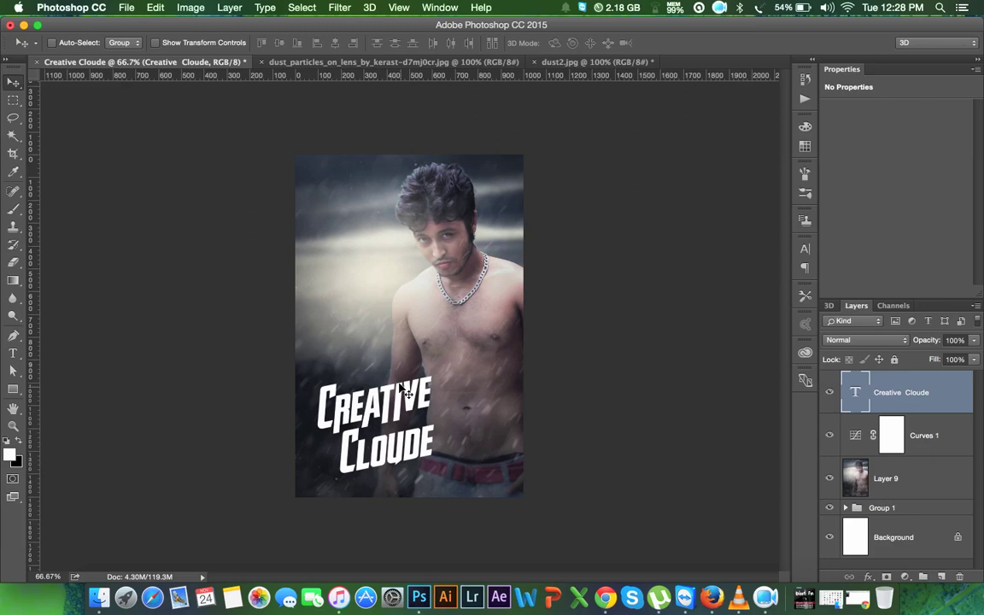
key(super)
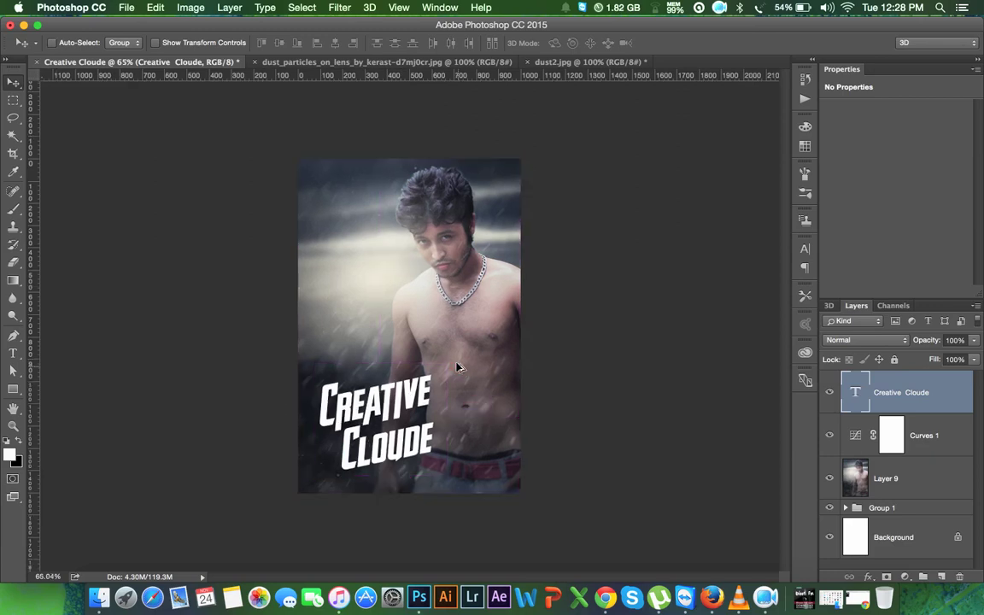
scroll(457, 369, up, 2)
scroll(457, 367, up, 1)
scroll(457, 368, up, 1)
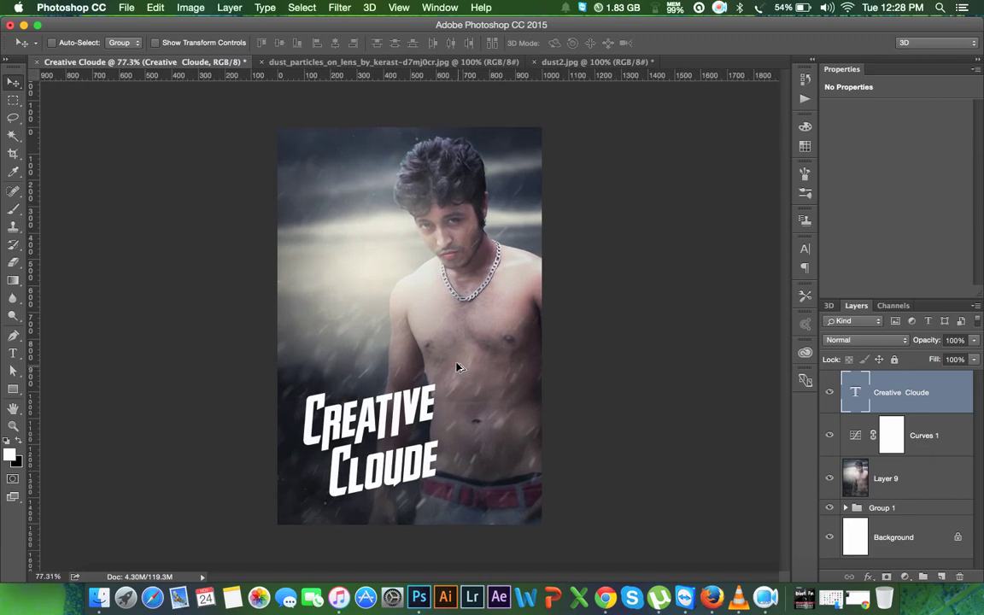
scroll(457, 367, up, 3)
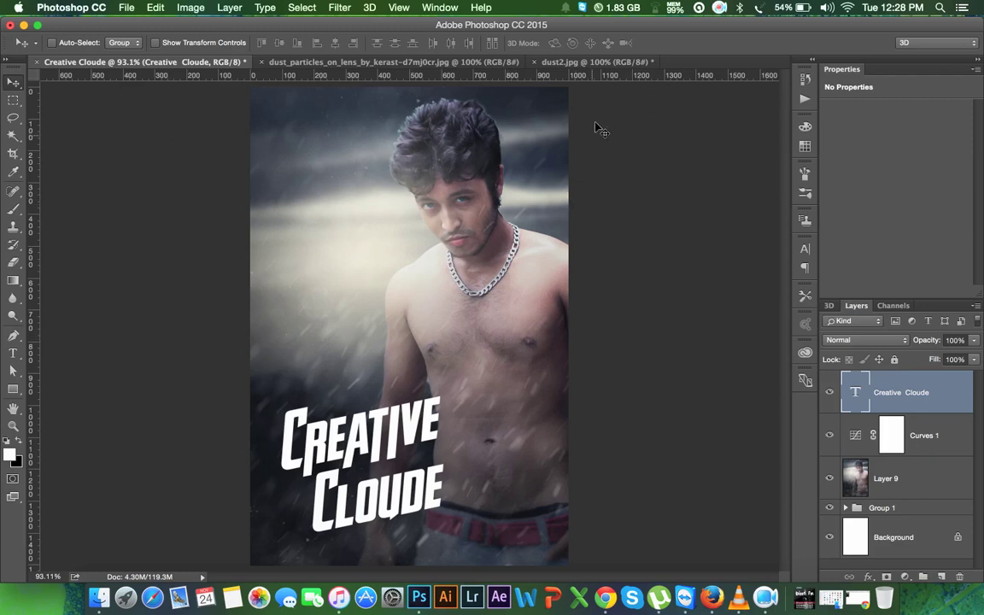
click(720, 8)
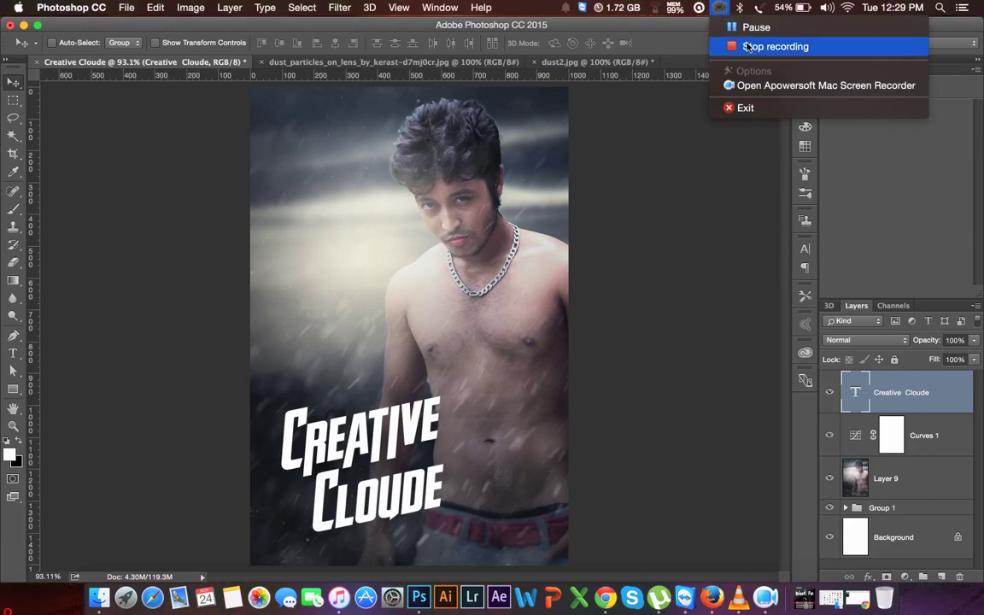
click(747, 47)
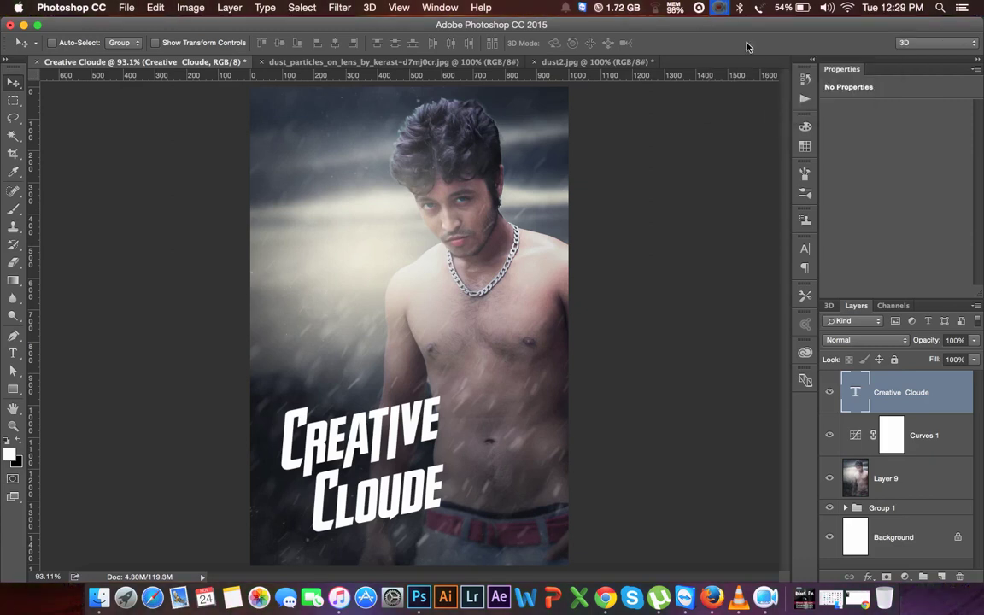